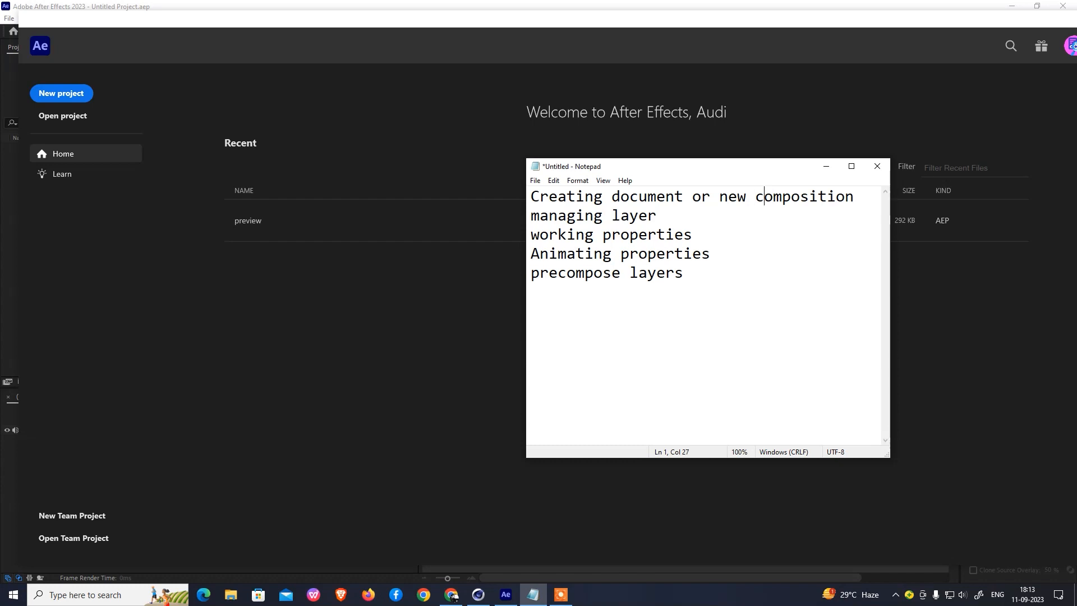
- Capitalize "Composition" in the first line of the notes and "Managing" in the second line
key(BackSpace)
text(C)
key(Left)
click(538, 216)
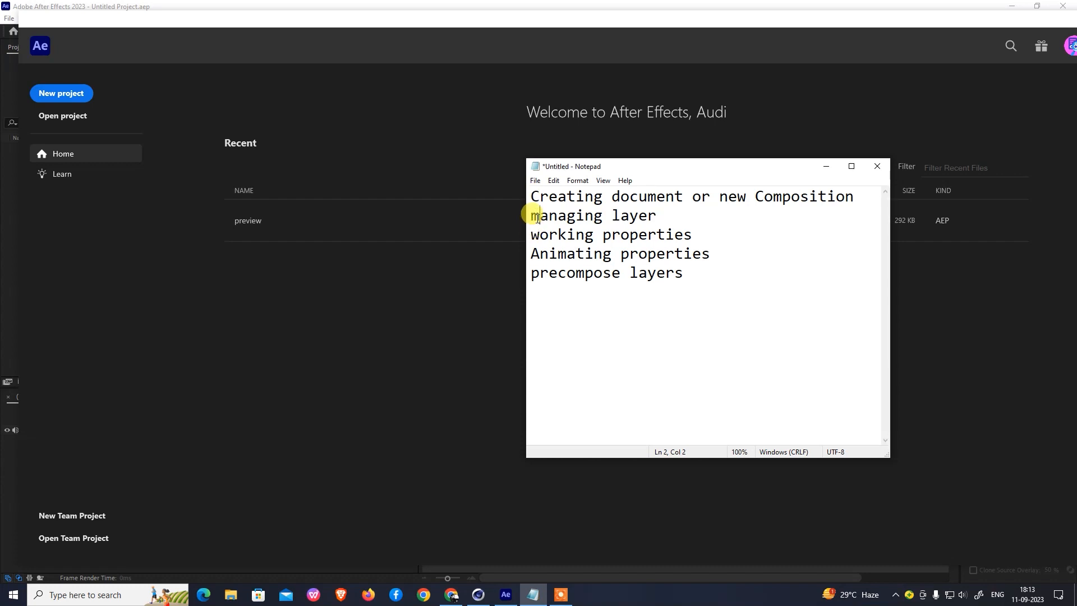
key(BackSpace)
text(M)
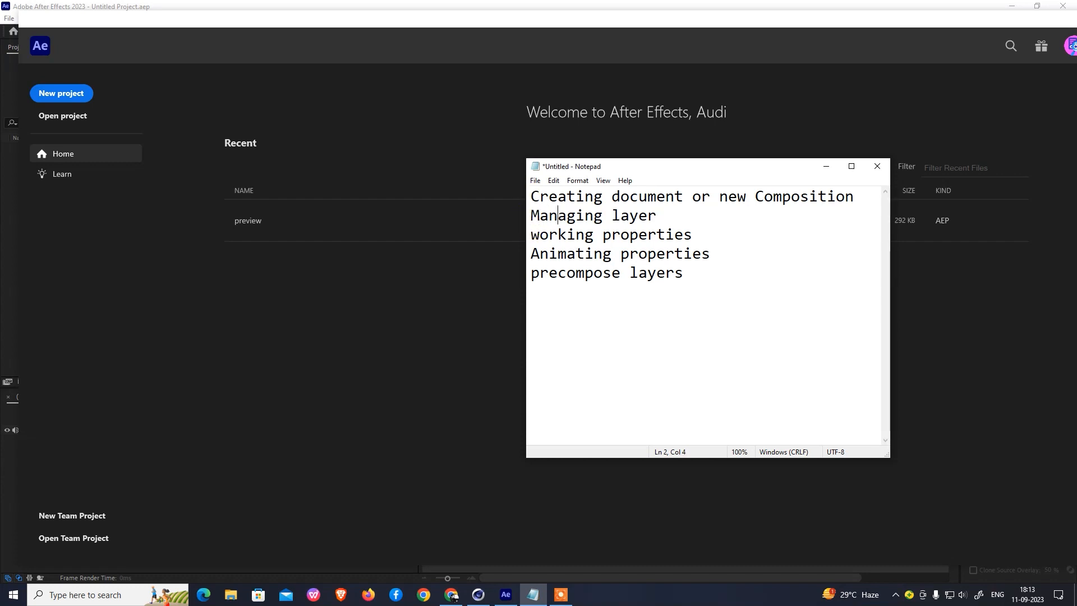
- Extend the second line so it reads "Managing layer and creating solids"
key(Right)
key(Right)
key(Right)
key(Right)
key(Right)
key(Right)
key(Right)
key(Right)
key(Right)
key(Right)
key(Right)
text(and create)
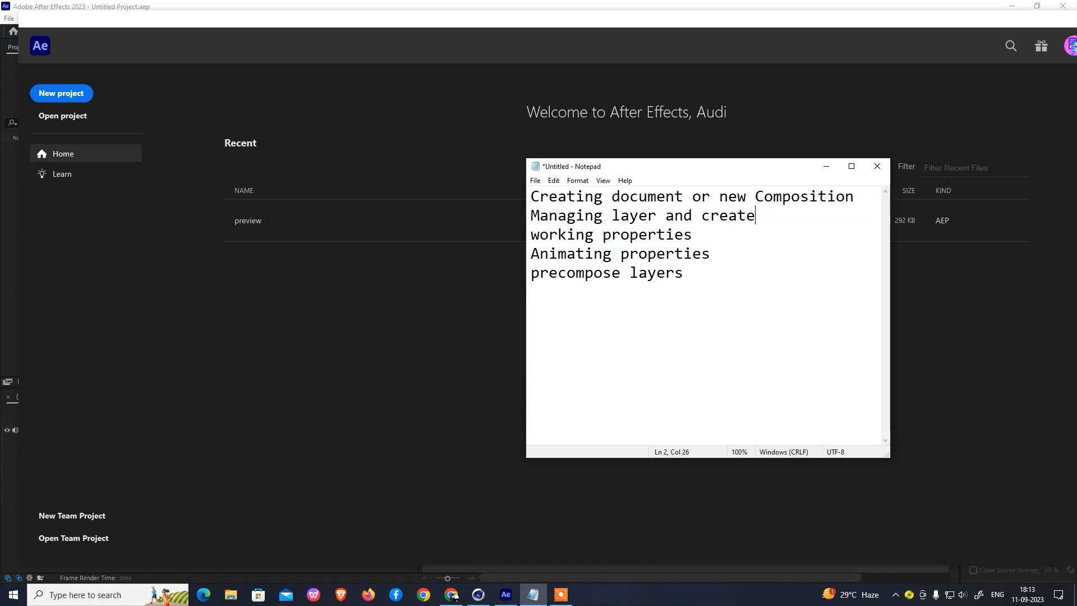
key(BackSpace)
text(ing solids)
- Insert "with" between "working" and "properties" in the third line
key(Down)
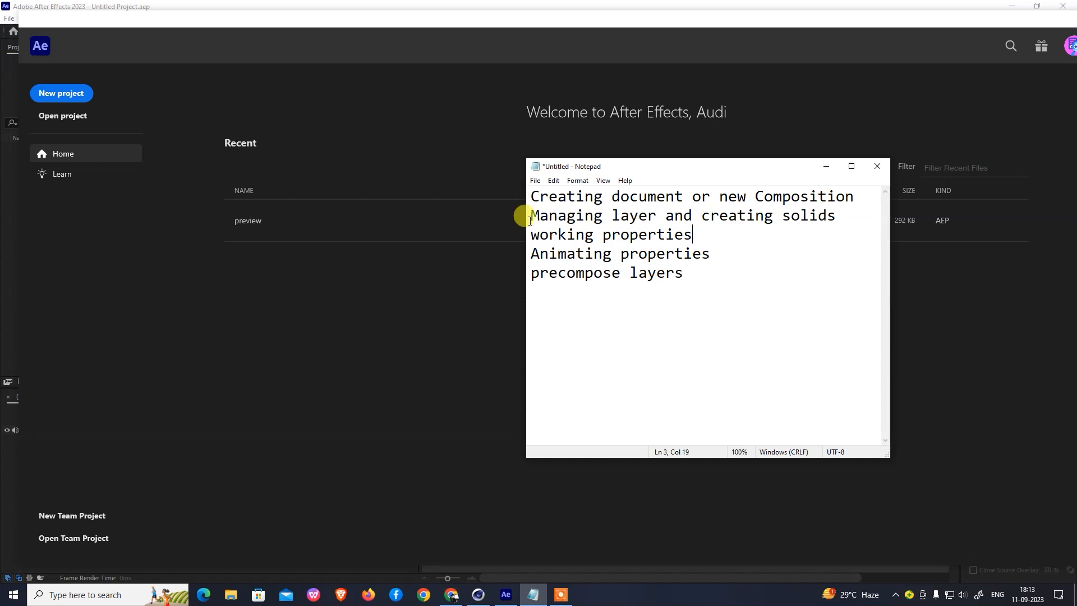
key(Left)
key(Left)
key(Left)
key(Left)
key(Left)
key(Left)
key(Left)
key(Left)
key(Left)
key(Left)
text(with)
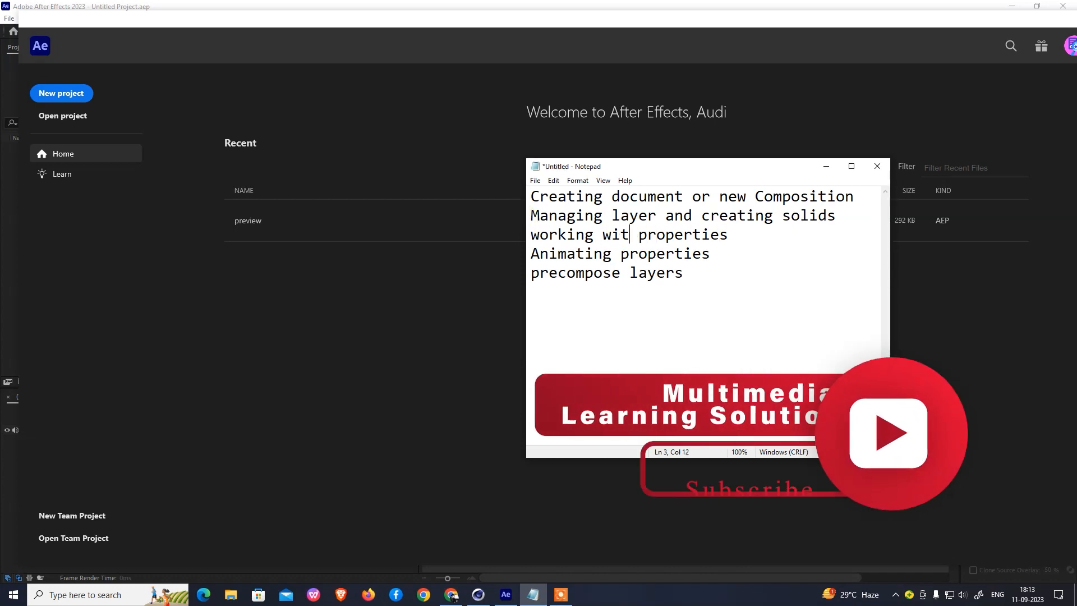
- Append "/scale,rotate,position,opacity and anchor" to the end of the third line, and widen the notes window
key(Right)
key(Right)
key(Right)
key(Right)
key(Right)
key(Right)
key(Right)
key(Right)
key(Right)
key(Right)
key(Right)
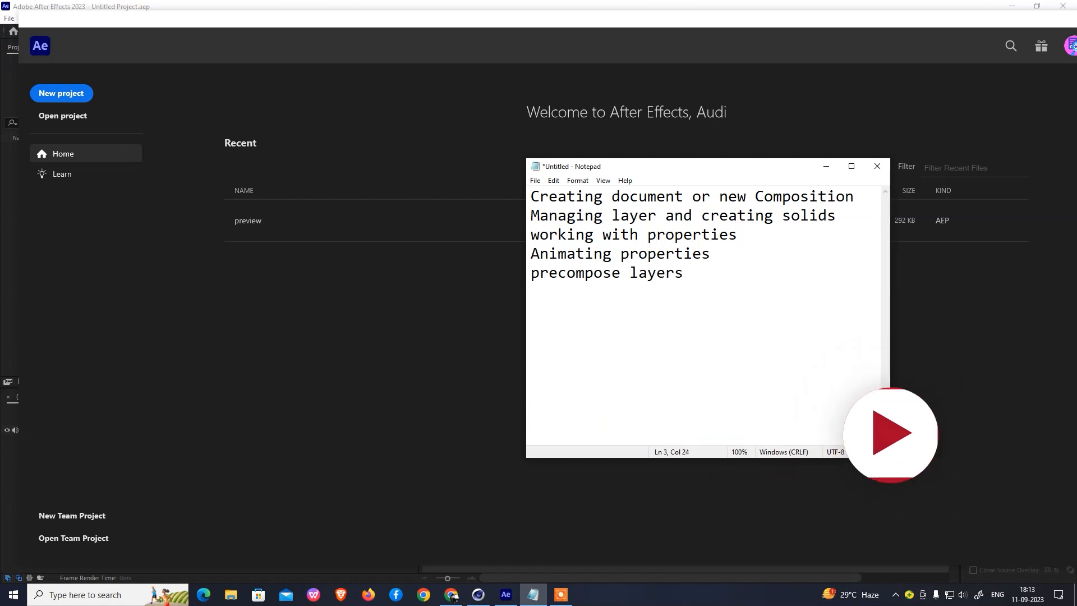
text(/scale,rotat)
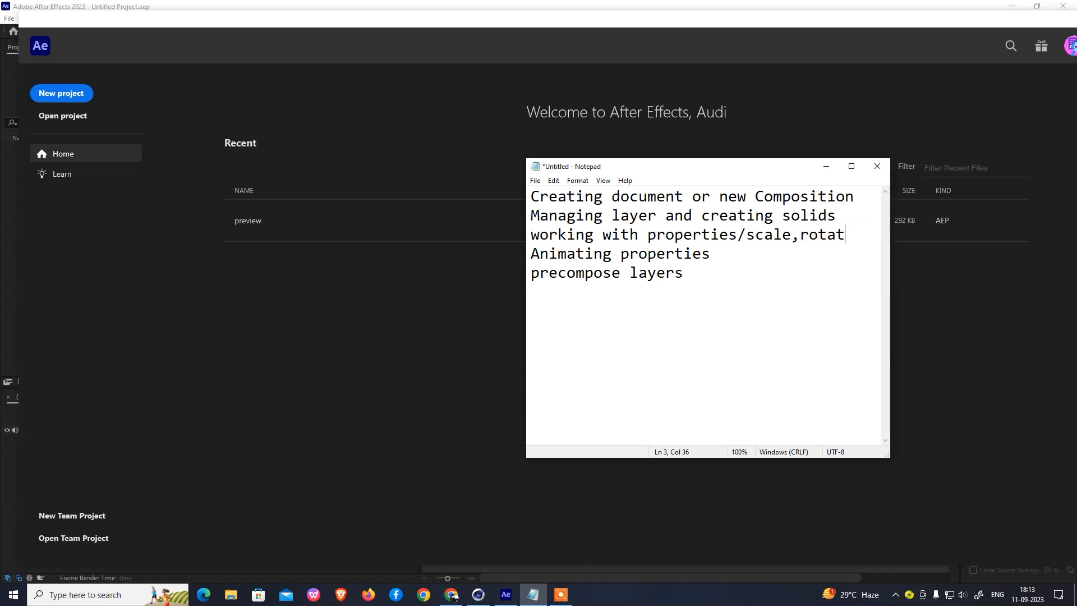
text(e)
text(,pos)
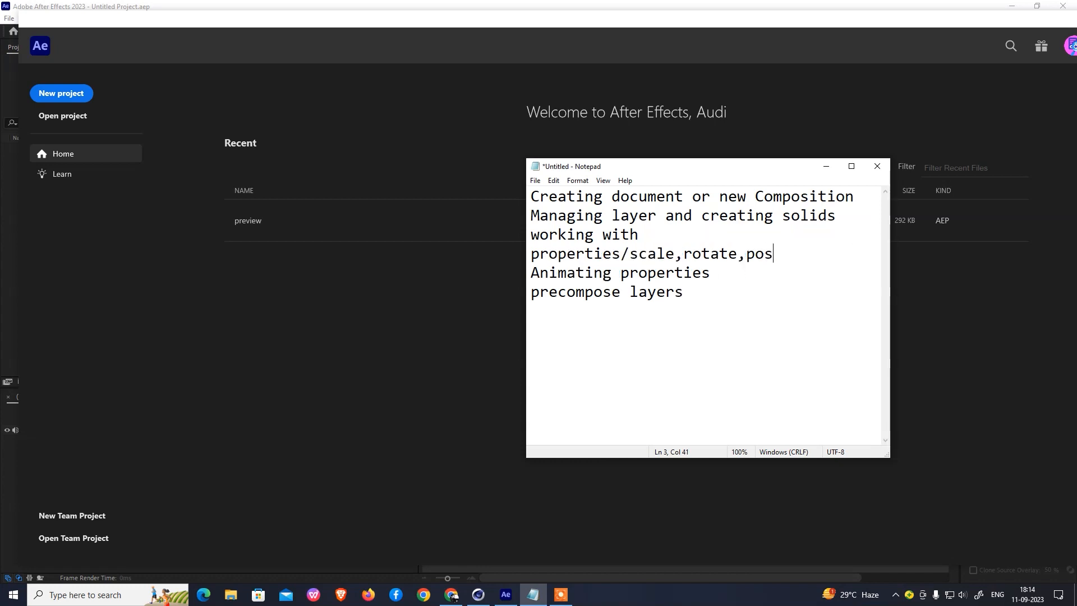
text(ition,opacity)
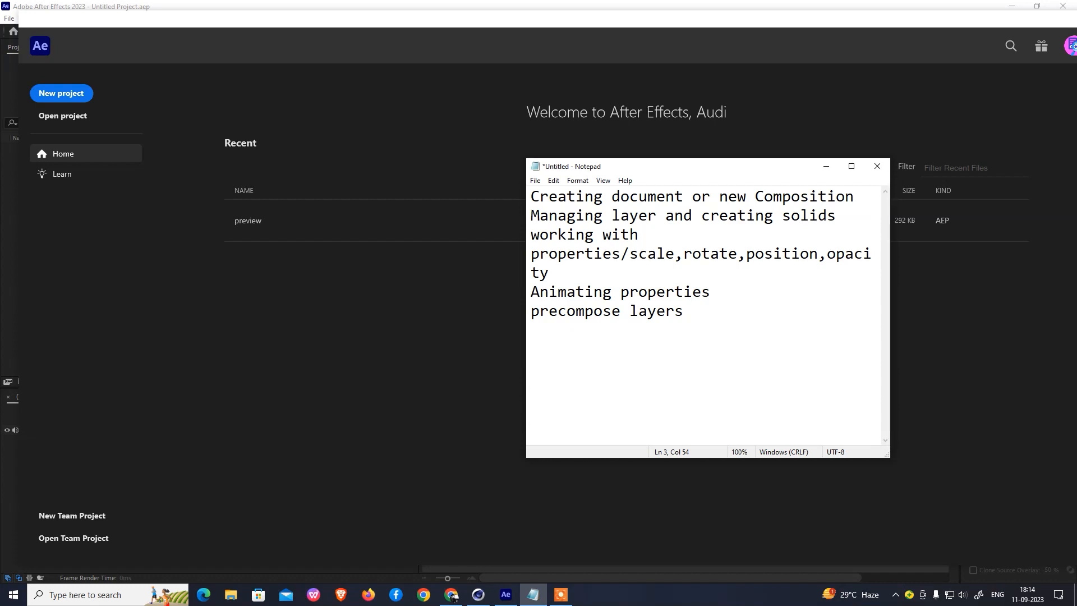
text( and anchor)
drag(888, 282, 948, 282)
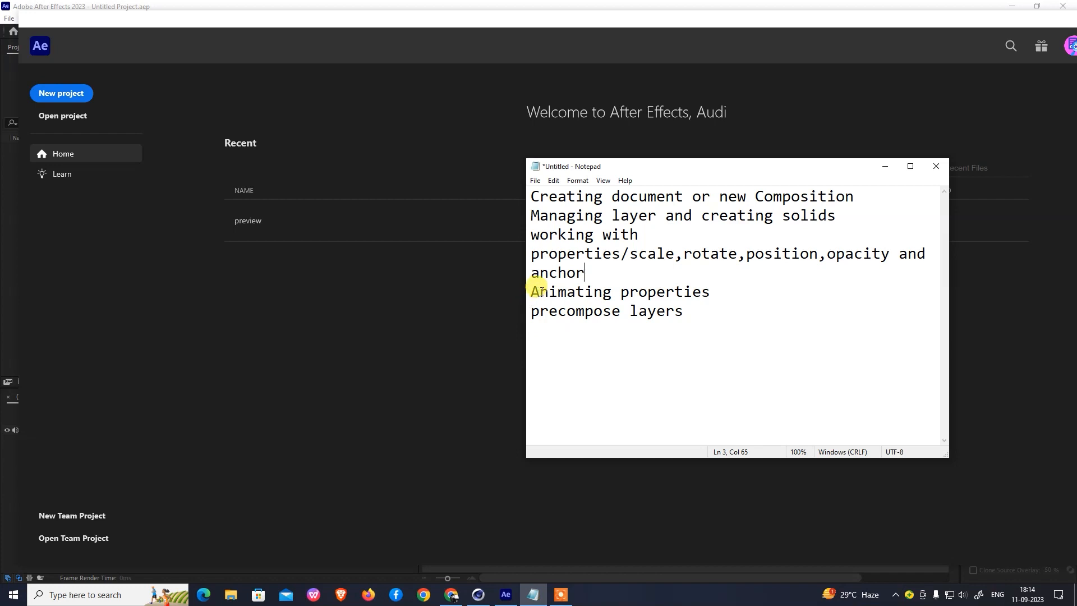
- Add "and layers" to the end of the "Animating properties" line
drag(629, 292, 621, 292)
click(737, 291)
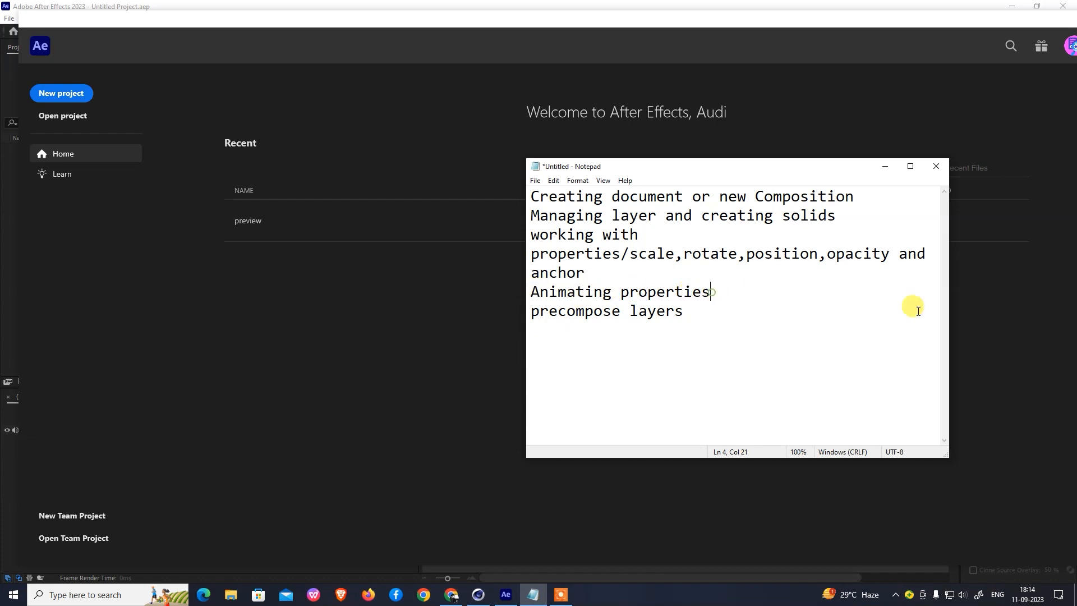
text(and layers)
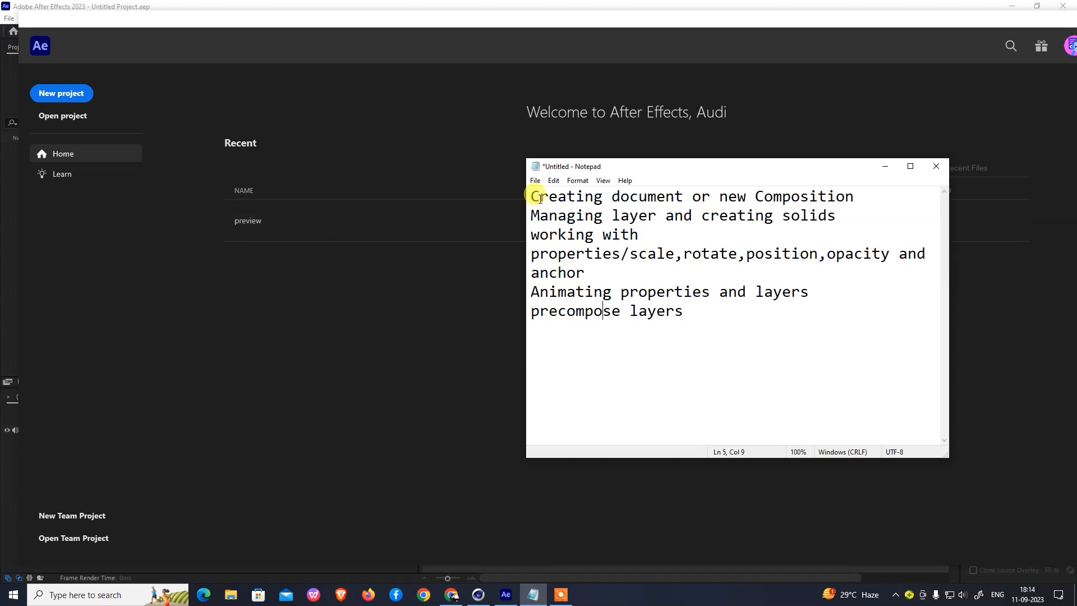
- Capitalize "Precompose" in the last line and extend it to "Precompose layers or group"
key(BackSpace)
text(P)
key(Right)
key(Right)
key(Right)
text(or grou)
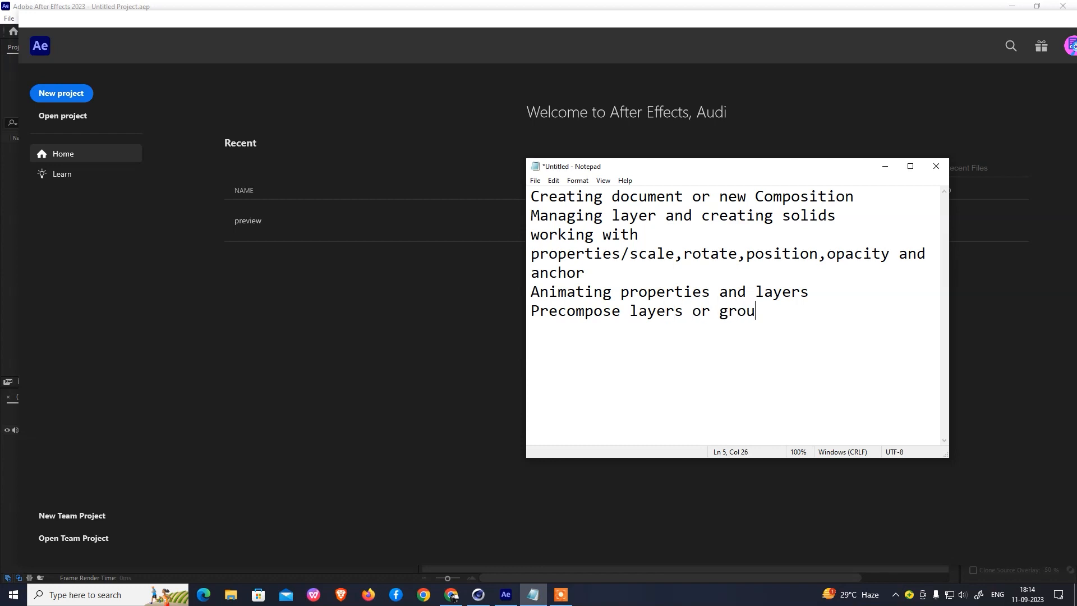
text(p)
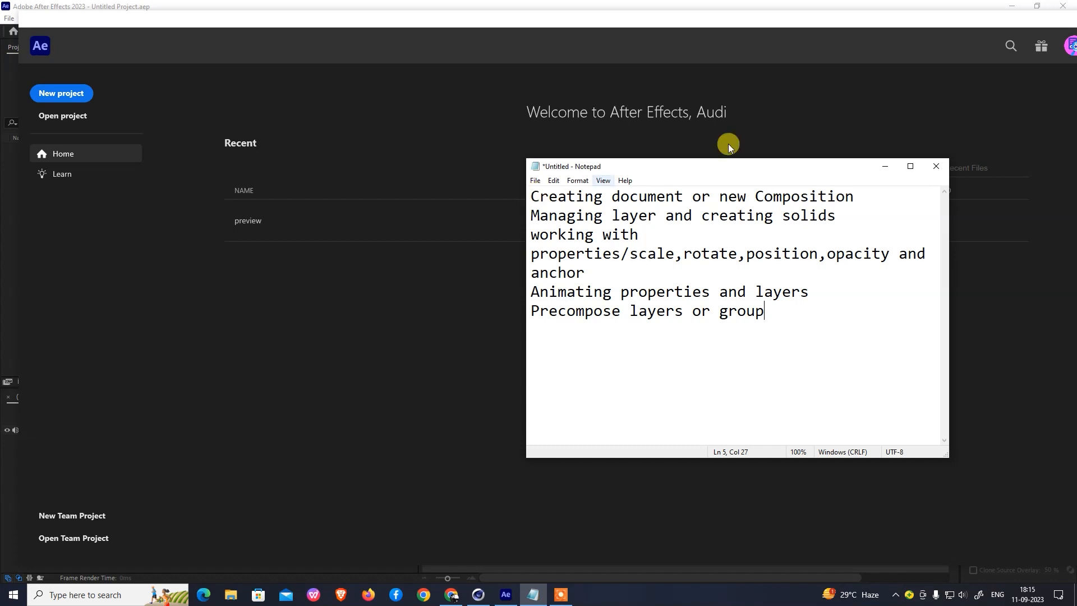
- Highlight the topic "Creating document or new Composition" in the notes, then minimize the notes window
drag(624, 169, 593, 165)
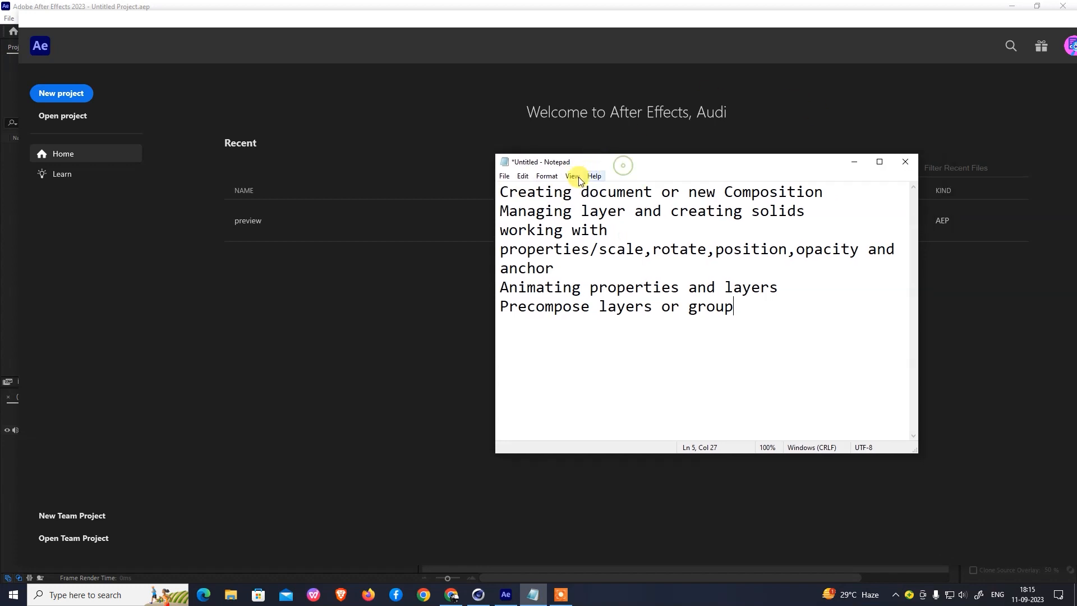
drag(501, 192, 823, 192)
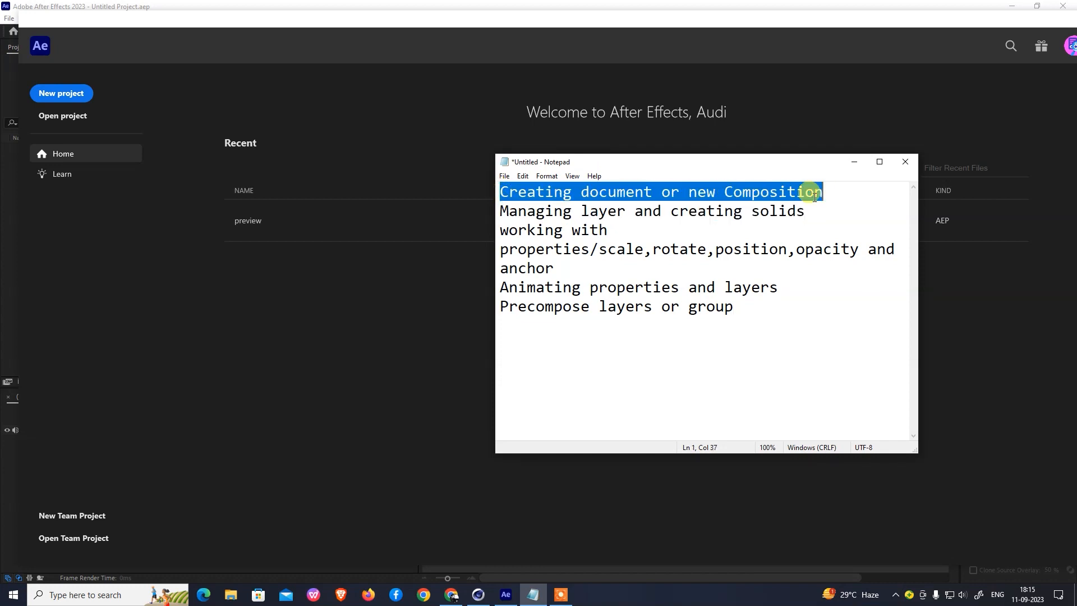
click(855, 161)
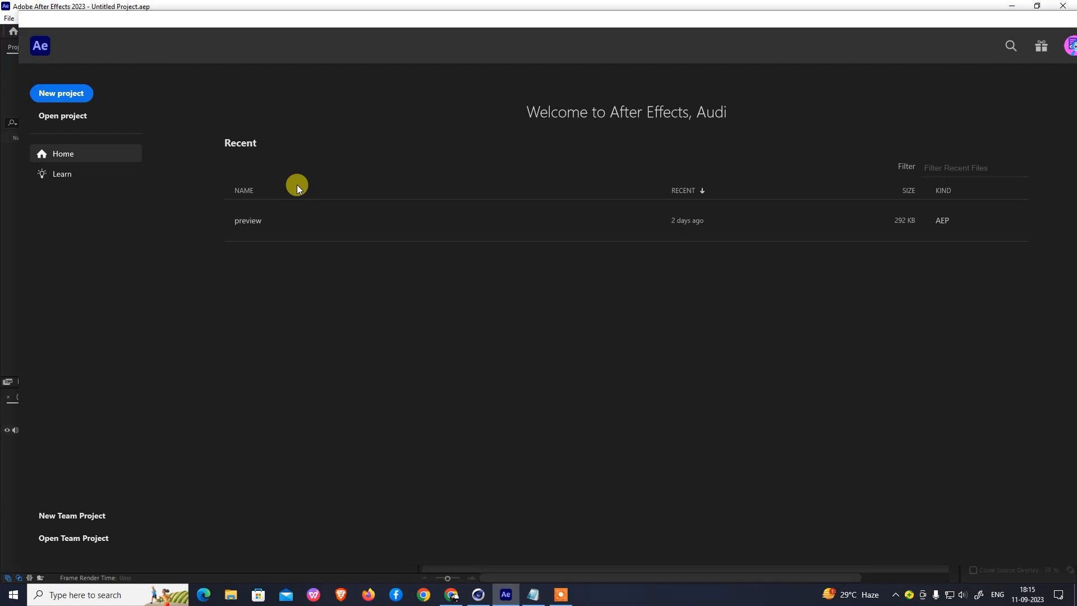
drag(866, 24, 824, 30)
drag(177, 24, 207, 45)
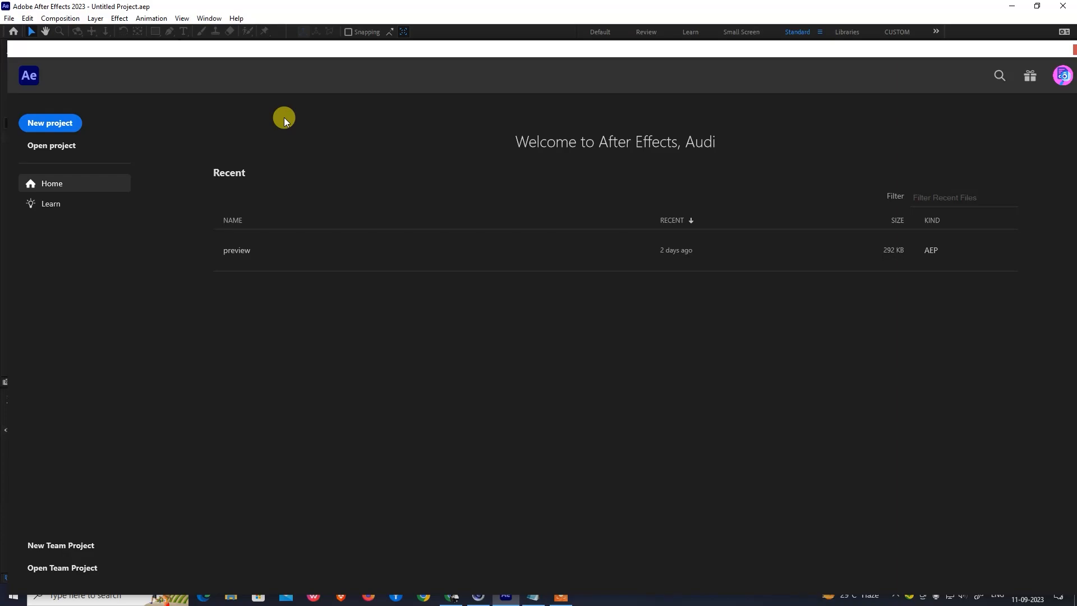
- Show the desktop and open the New Volume (E:) drive in File Explorer
key(super+d)
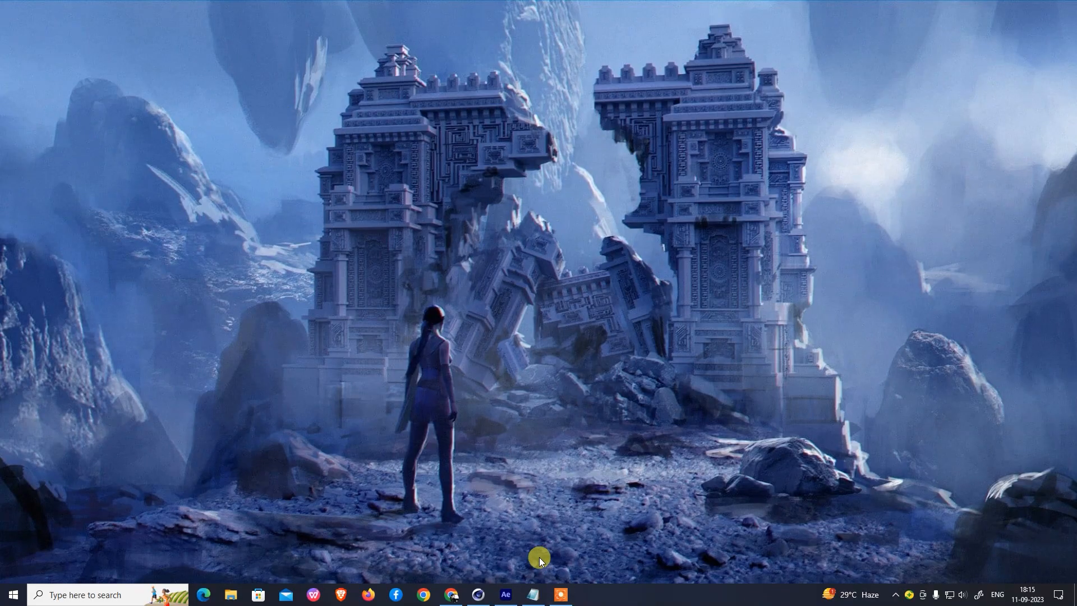
click(230, 593)
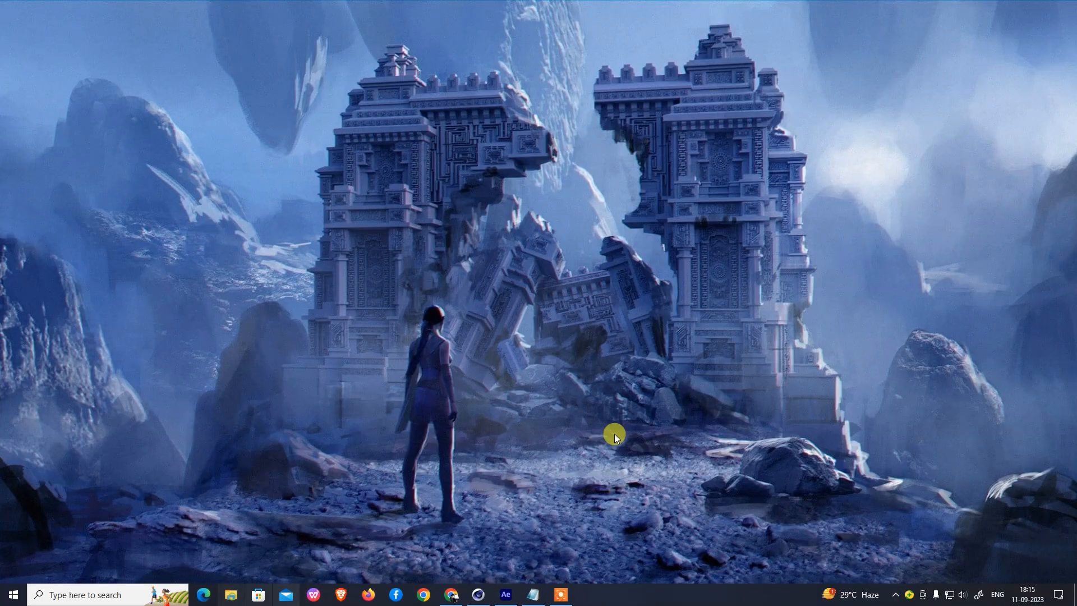
double_click(443, 162)
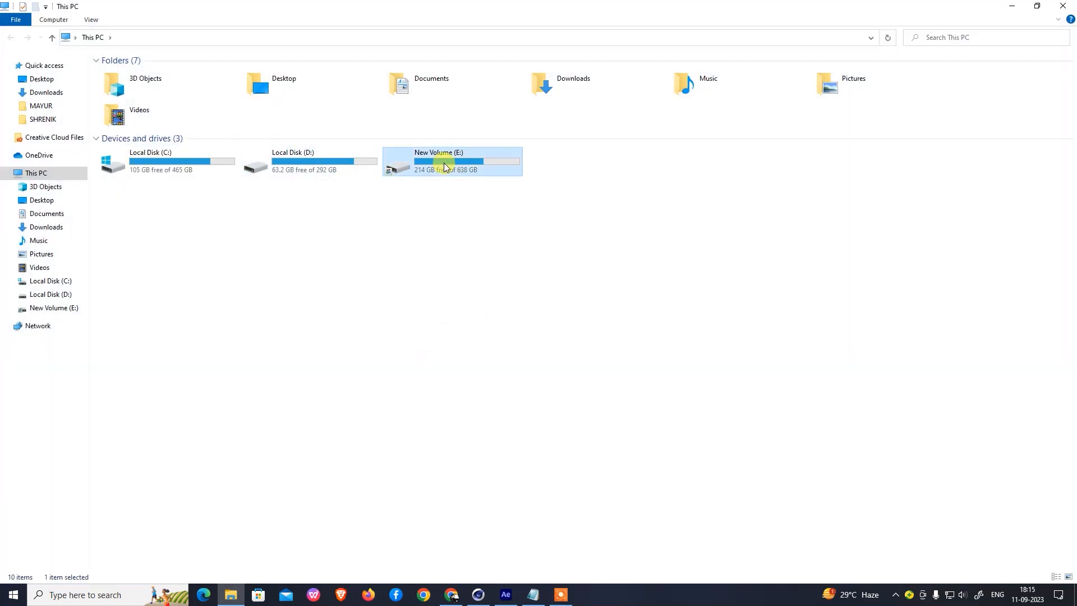
- Create a folder named "after effects projects" on the E: drive and minimize the File Explorer window
right_click(398, 319)
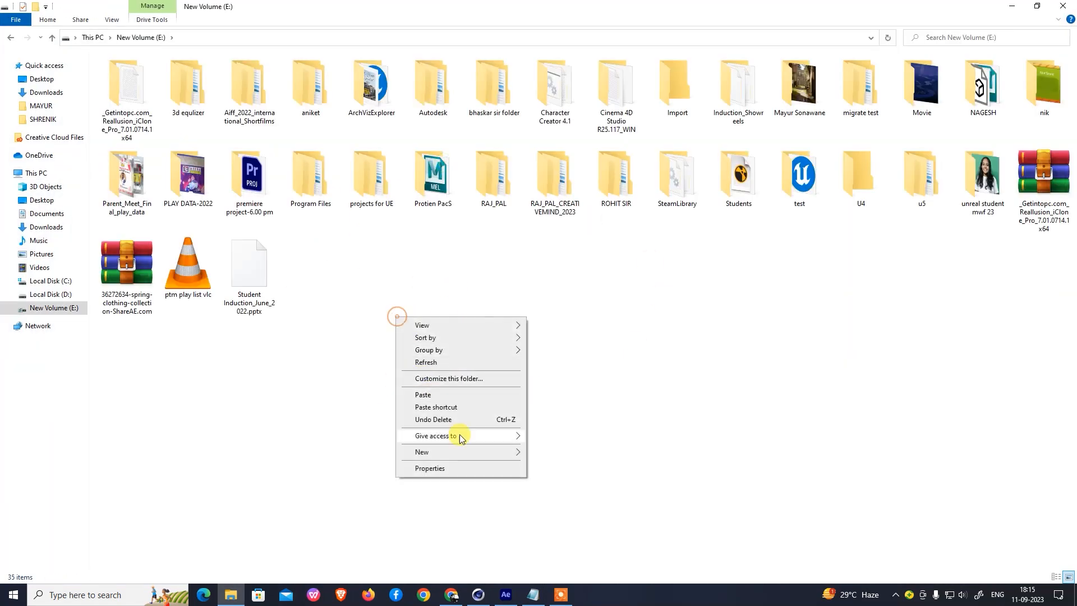
click(444, 452)
click(556, 453)
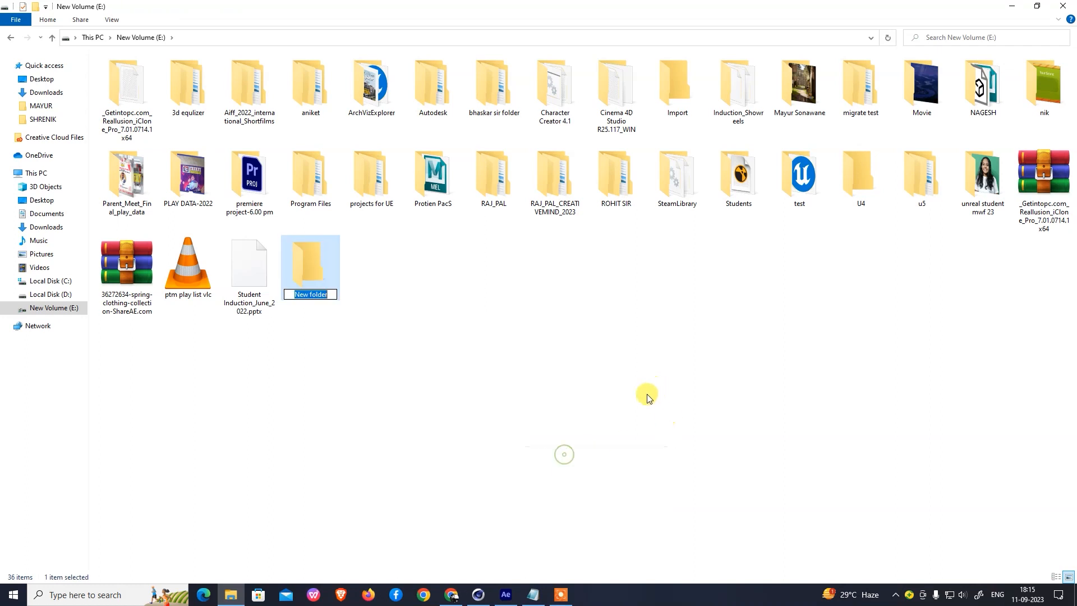
text(after effe)
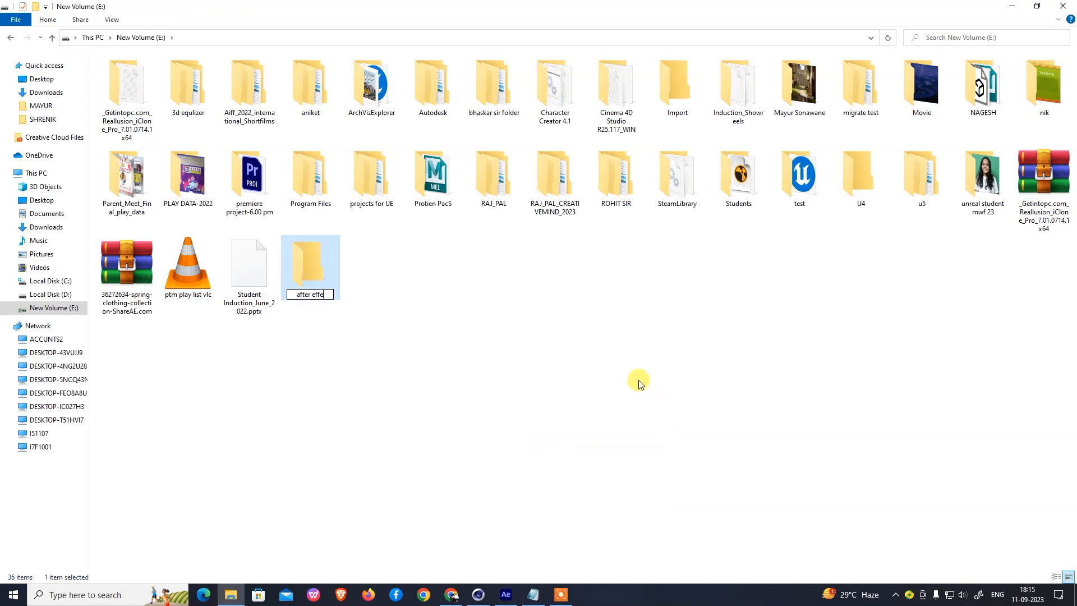
text(cts projects)
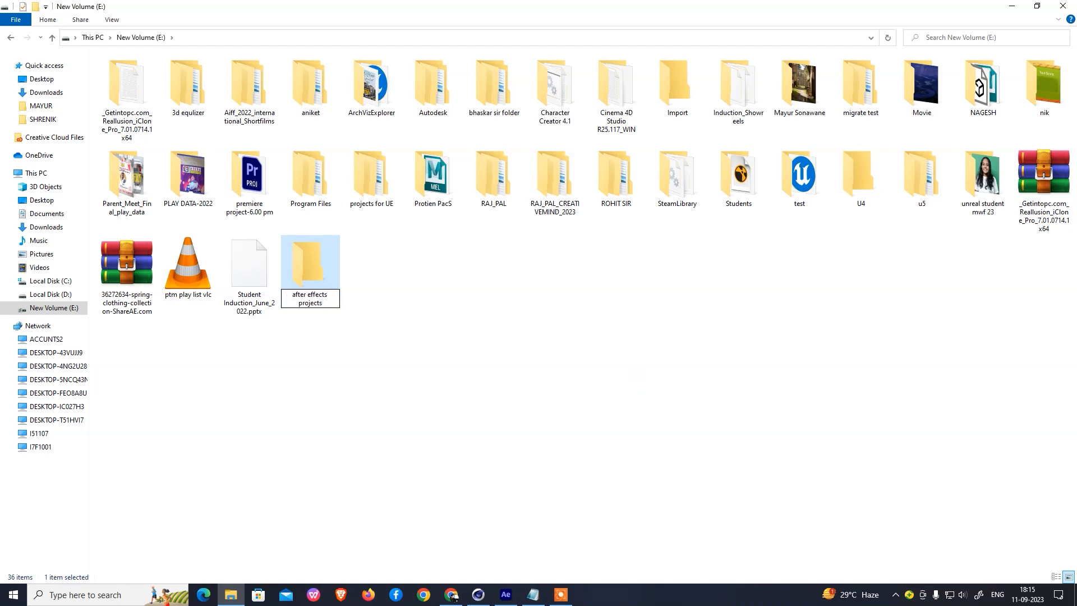
key(Return)
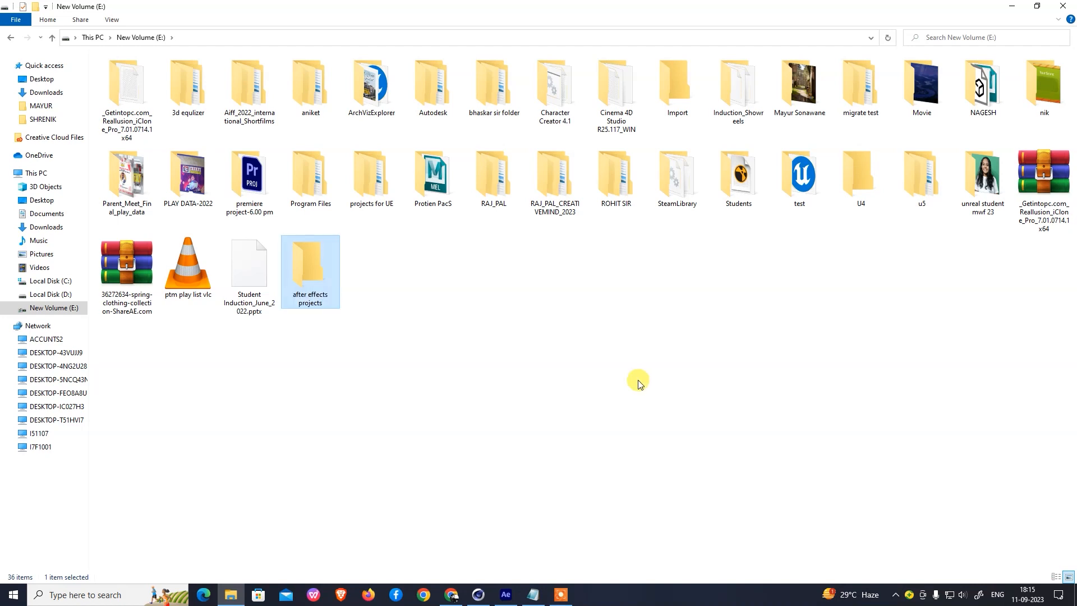
click(1012, 6)
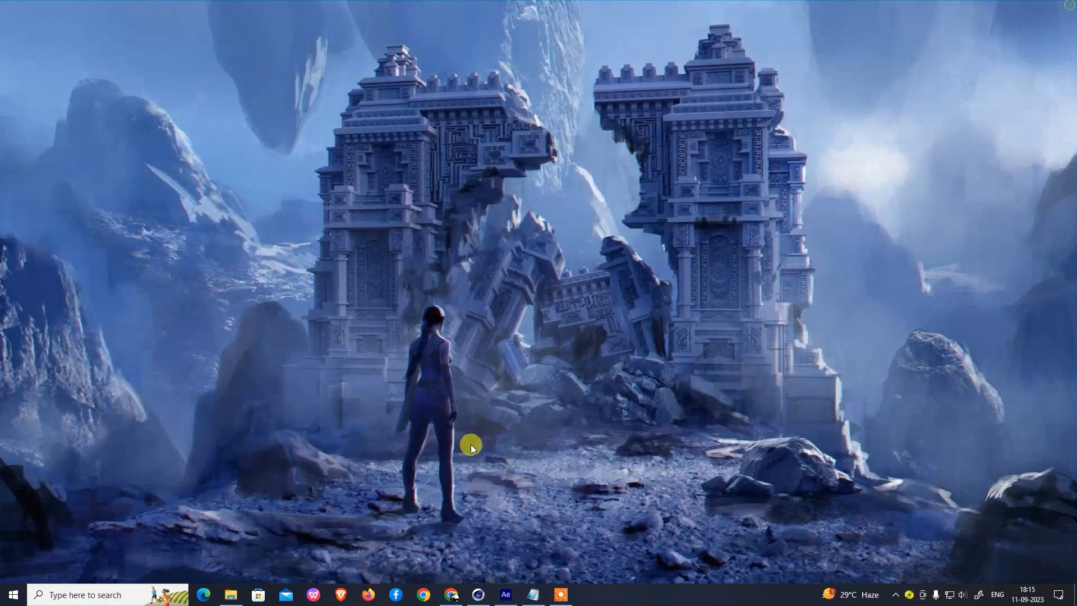
- Switch back to After Effects and start a new project from its home screen
click(505, 594)
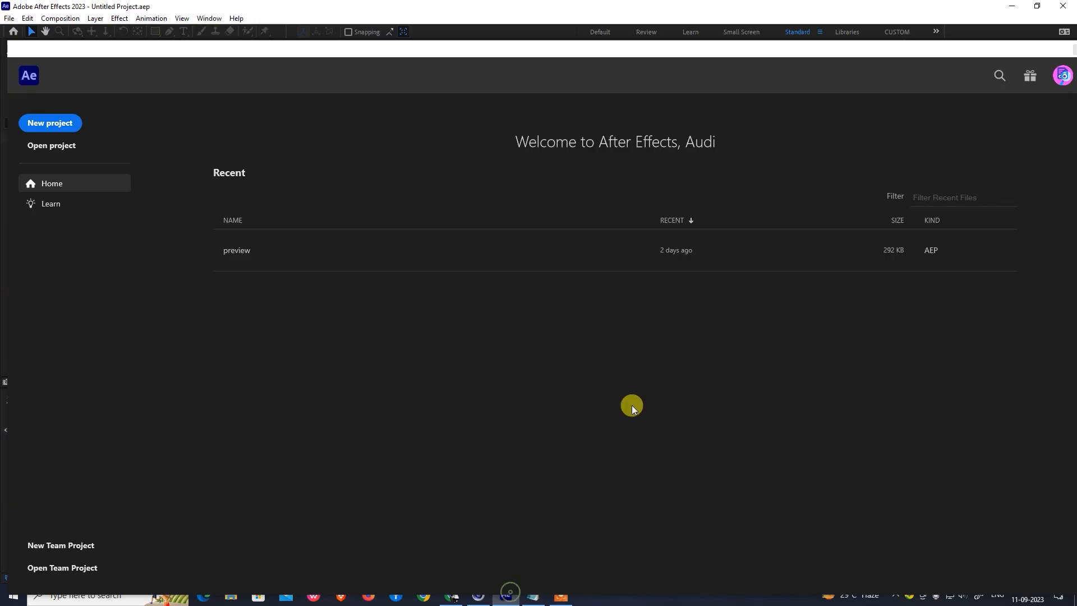
drag(872, 49, 870, 113)
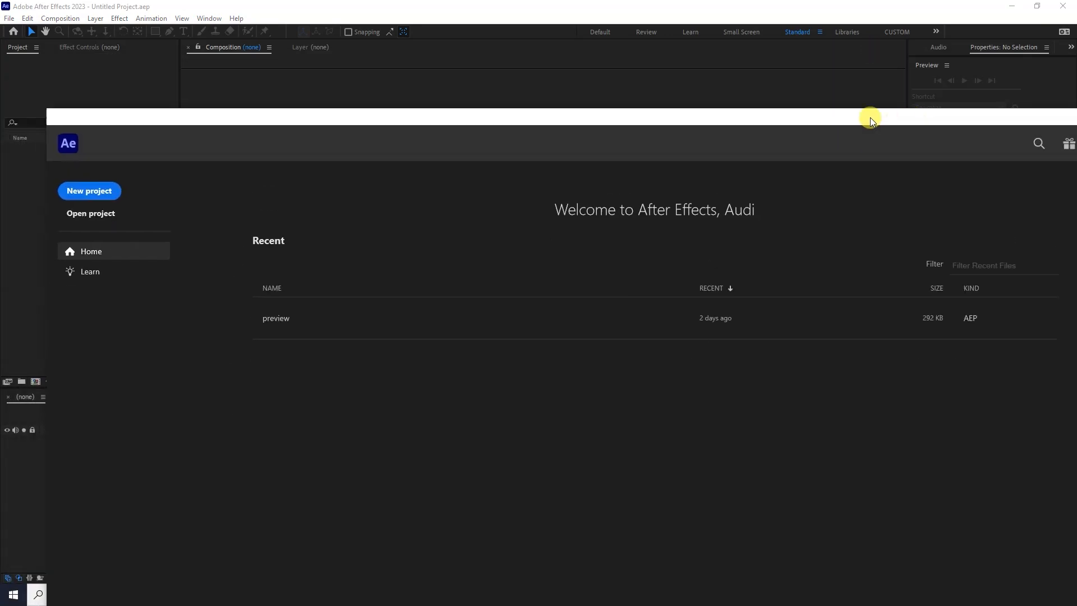
click(88, 195)
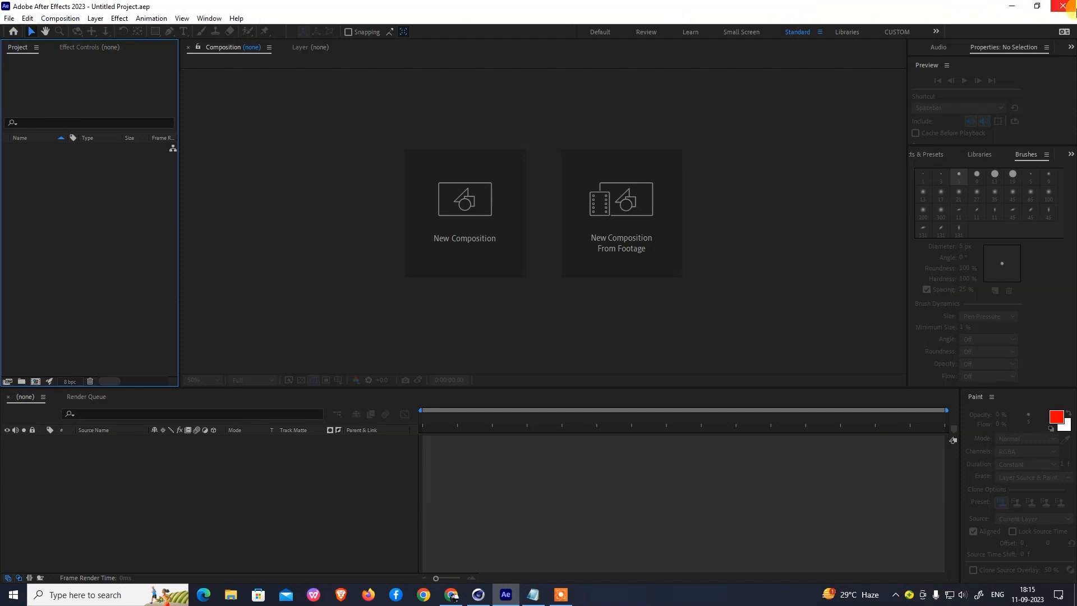
- Close After Effects, relaunch Adobe After Effects 2023 through a system search for "after", and dismiss its home screen
click(1069, 7)
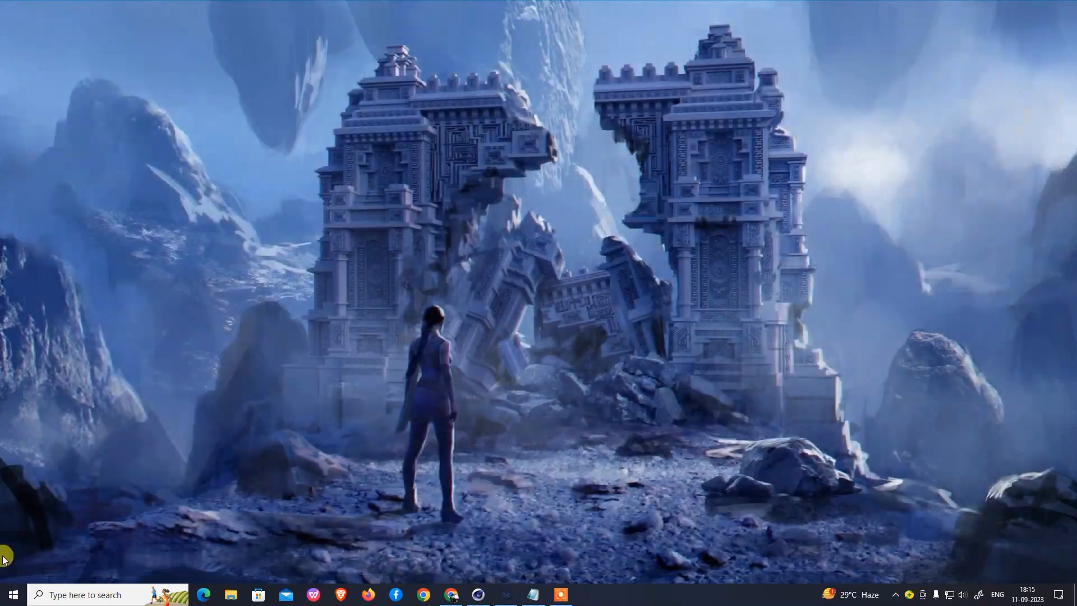
key(super)
text(after)
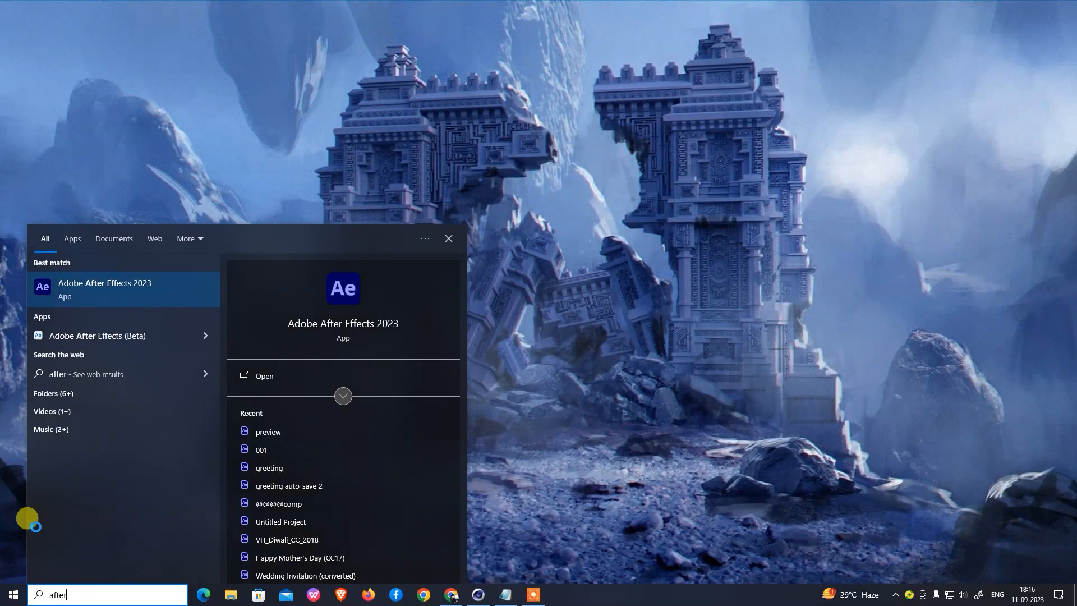
key(Return)
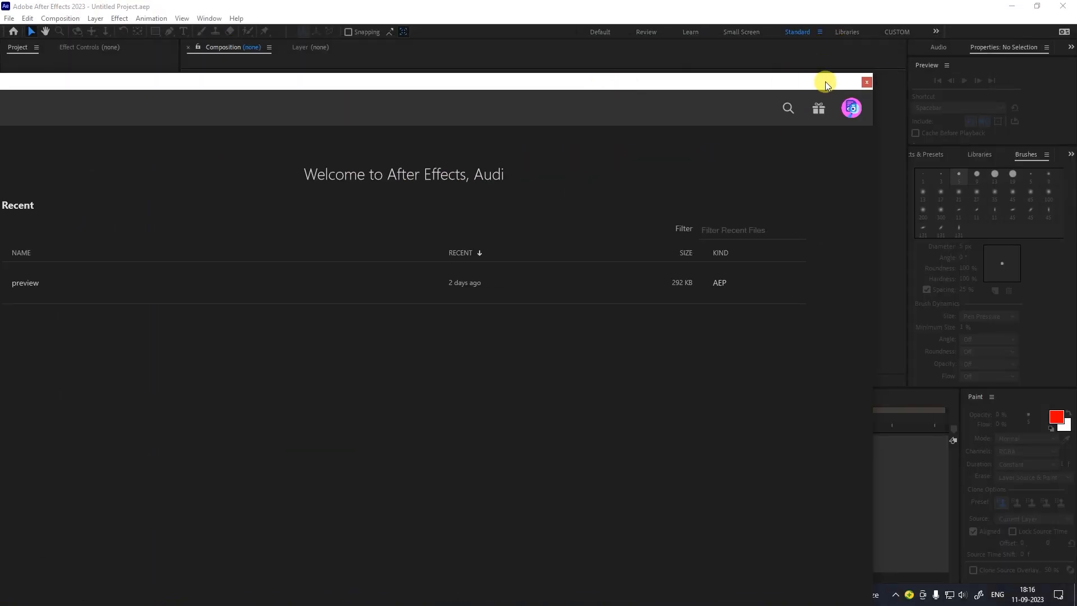
click(866, 82)
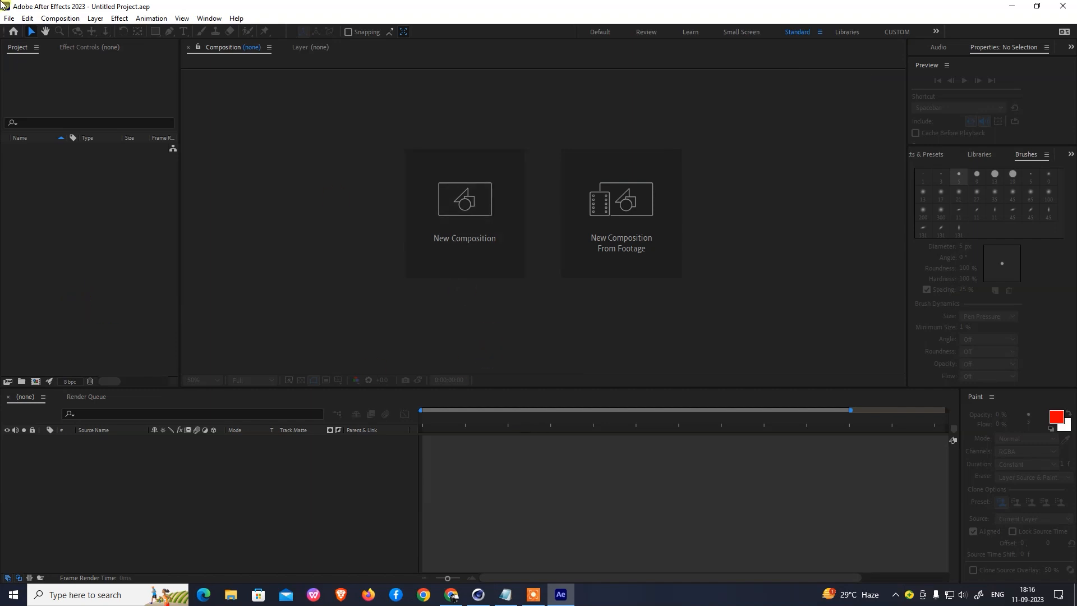
- Create a new blank project to replace the current untitled one
click(9, 18)
mouse_move(28, 33)
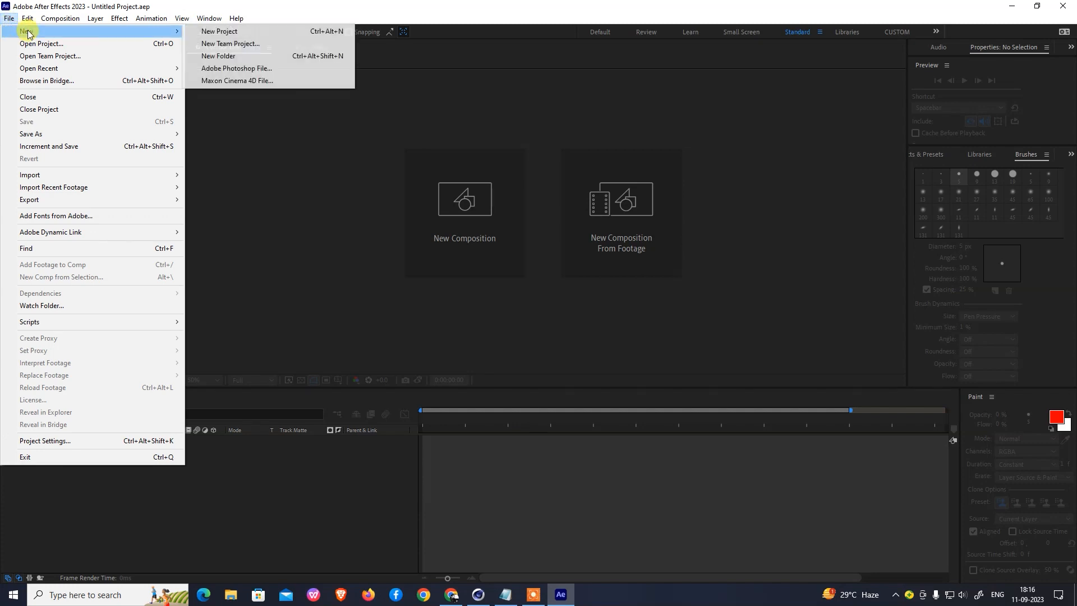
click(254, 36)
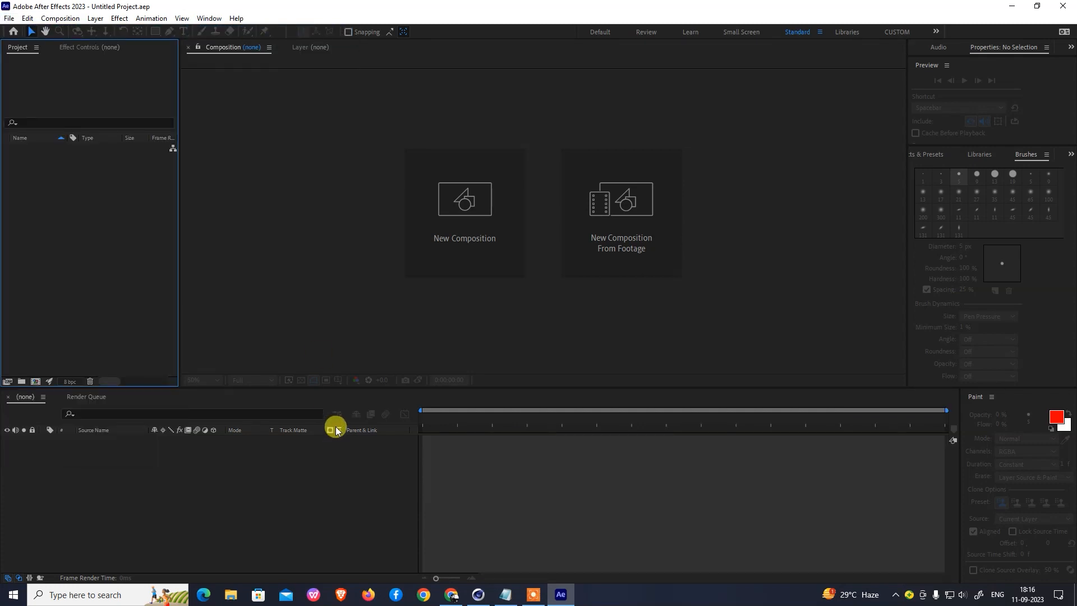
- Begin saving the project under a new name and browse to the "after effects projects" folder on the New Volume (E:) drive
click(9, 19)
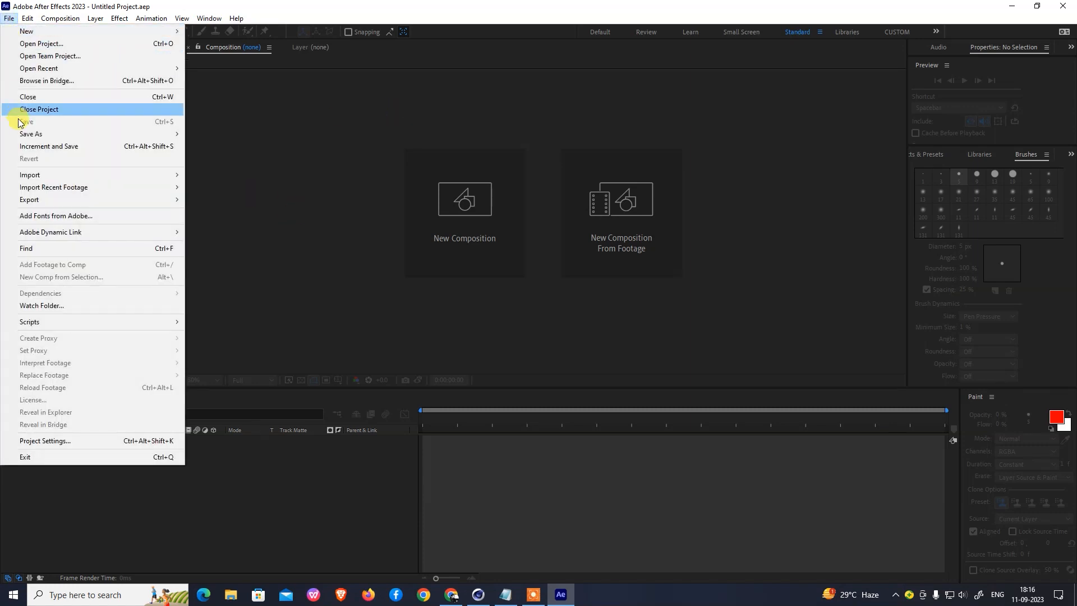
mouse_move(70, 134)
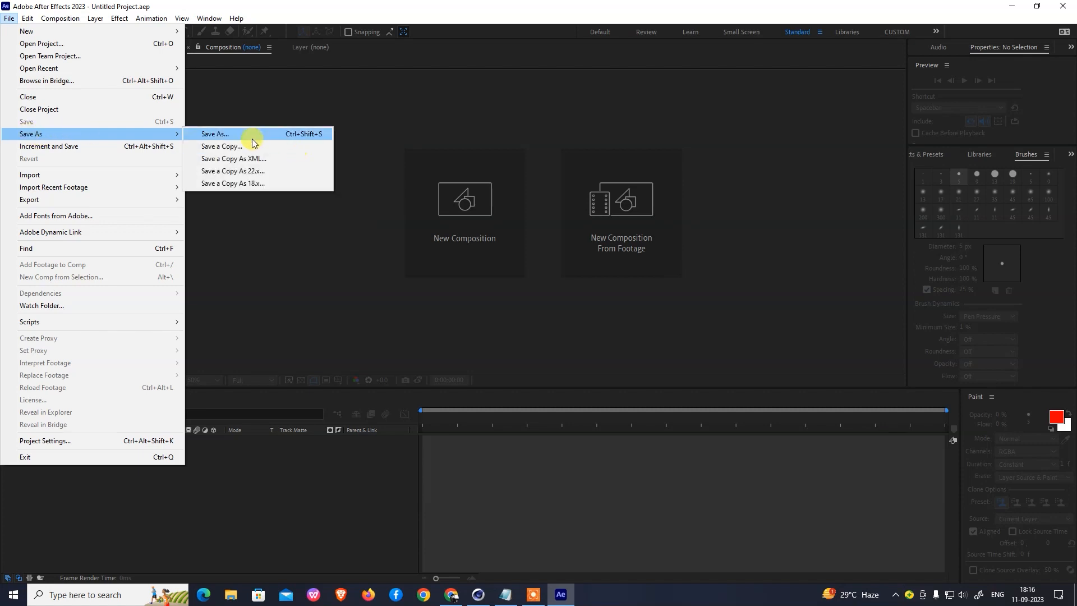
click(233, 136)
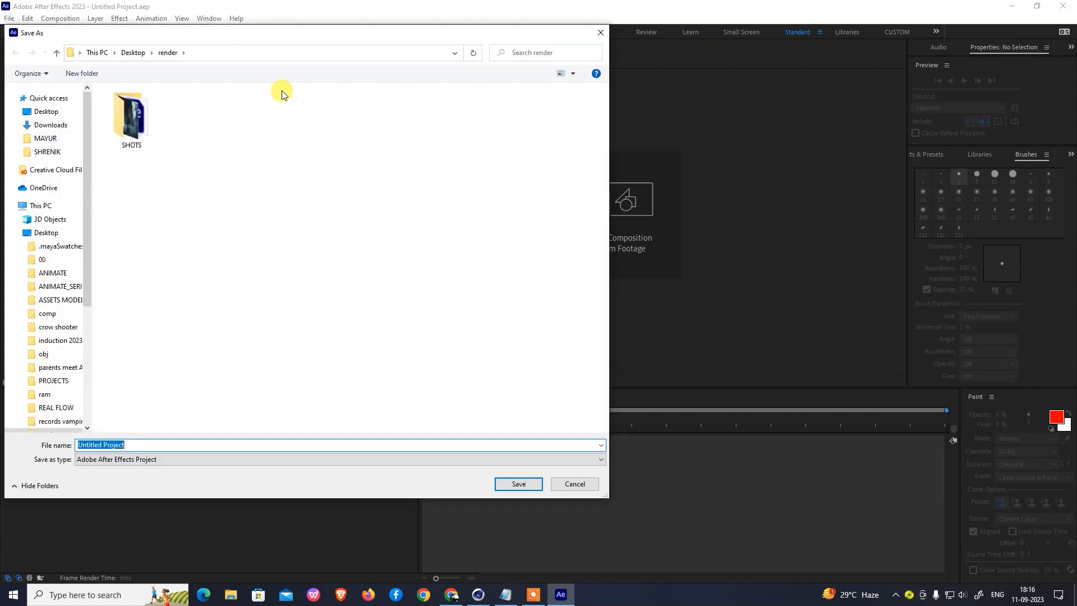
drag(315, 54, 316, 56)
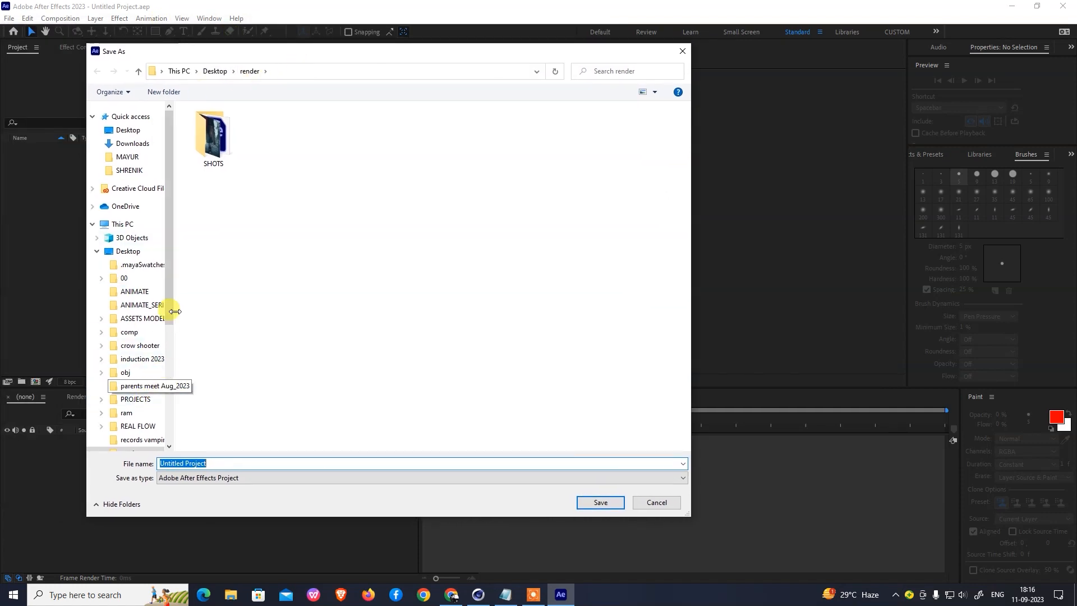
click(121, 223)
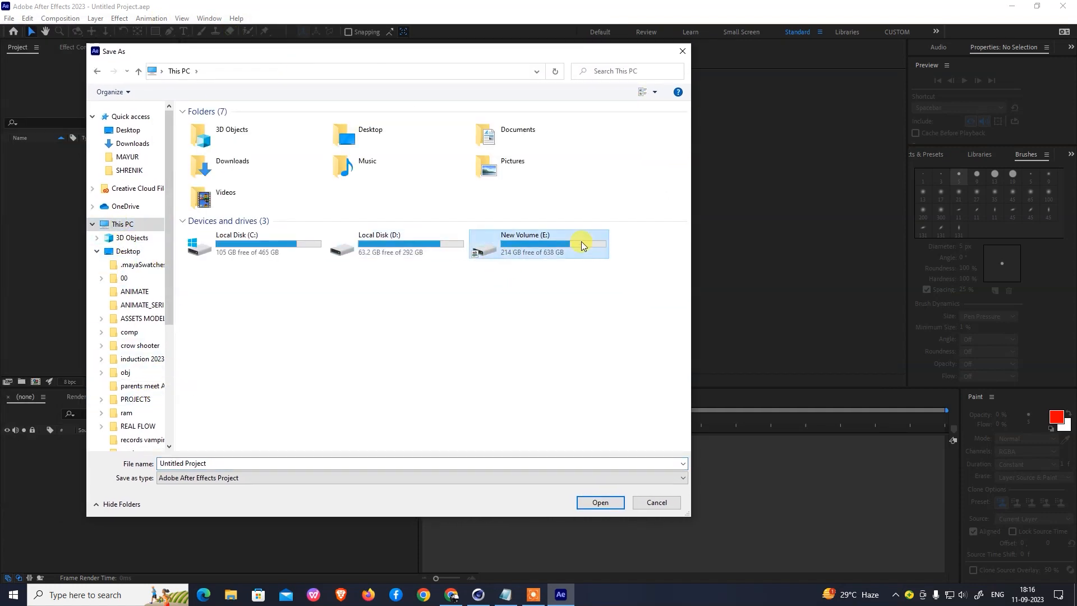
double_click(549, 242)
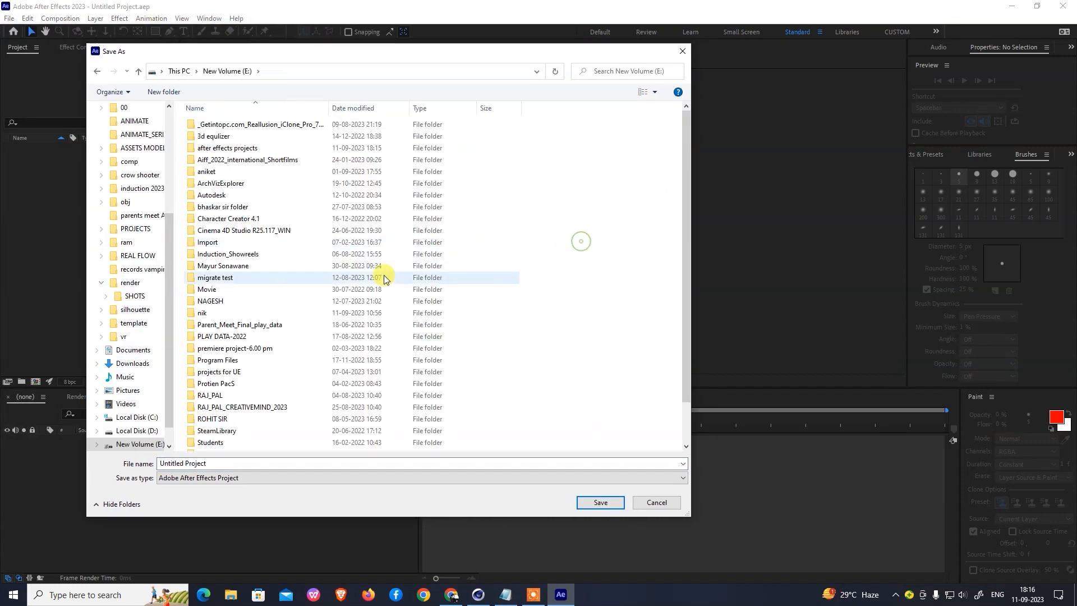
click(219, 149)
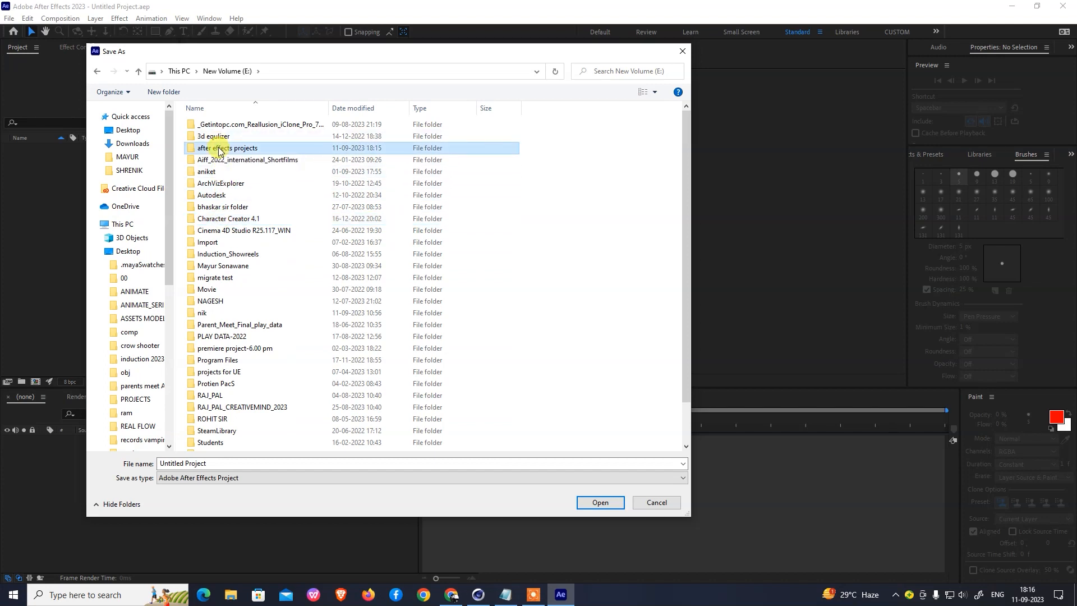
double_click(220, 149)
- Name the project file "animating layers" and save it as an Adobe After Effects Project
click(224, 463)
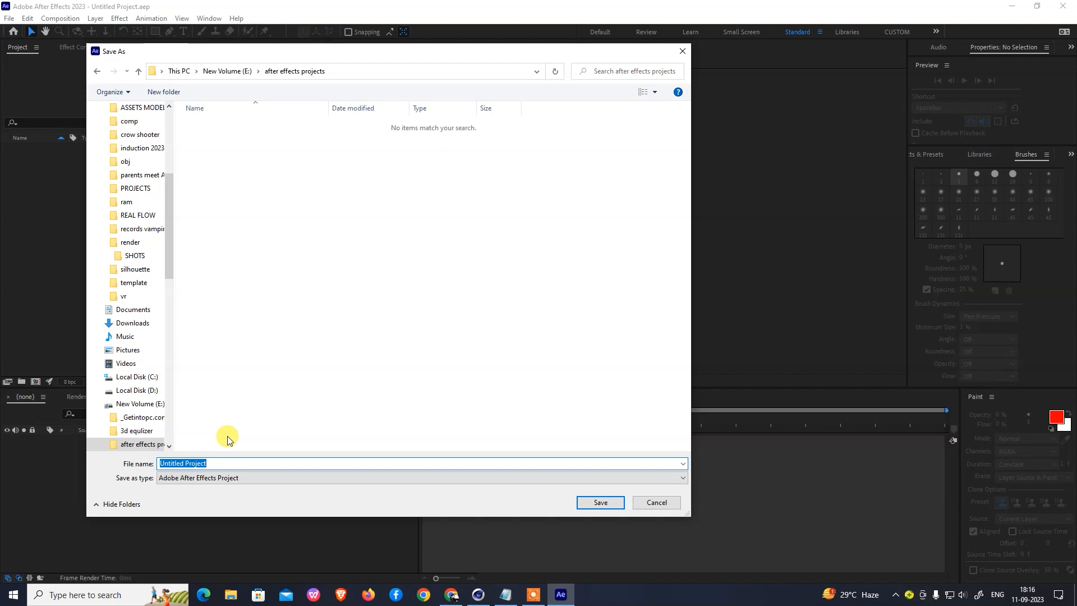
text(animat)
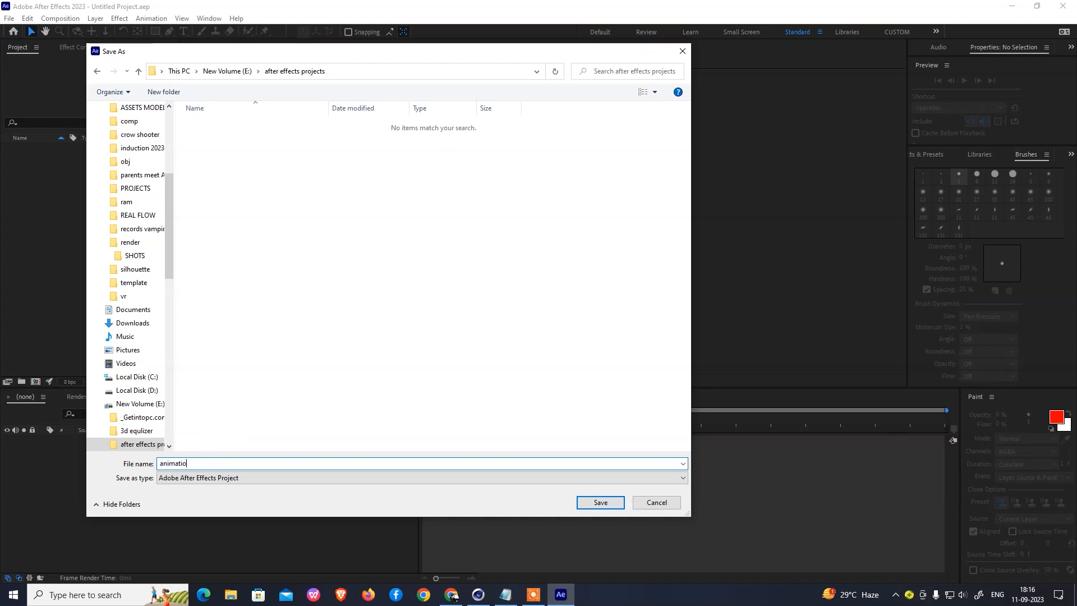
text(ing layers)
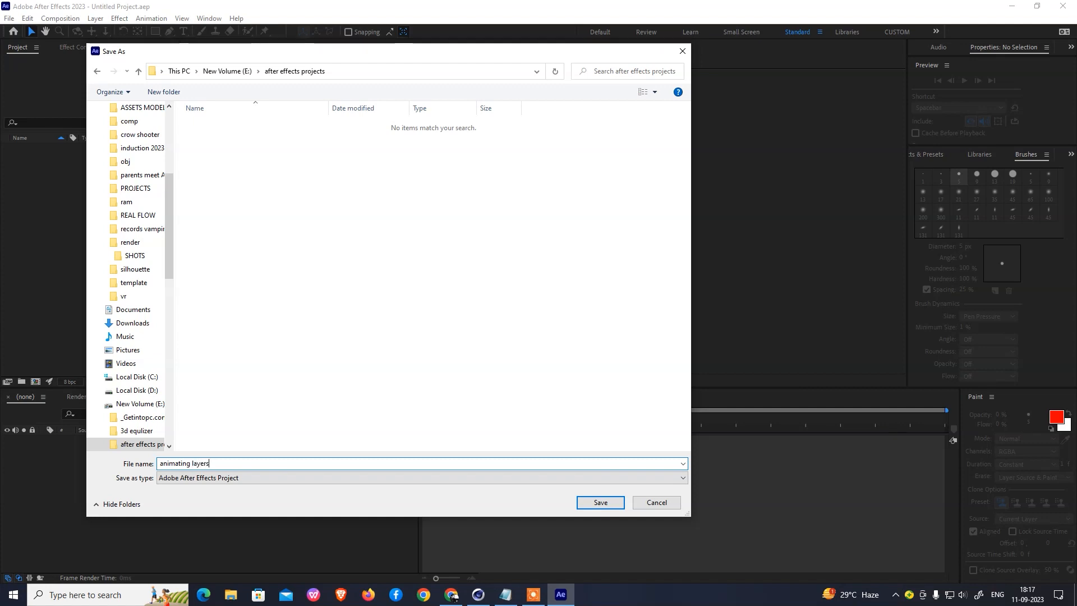
click(599, 502)
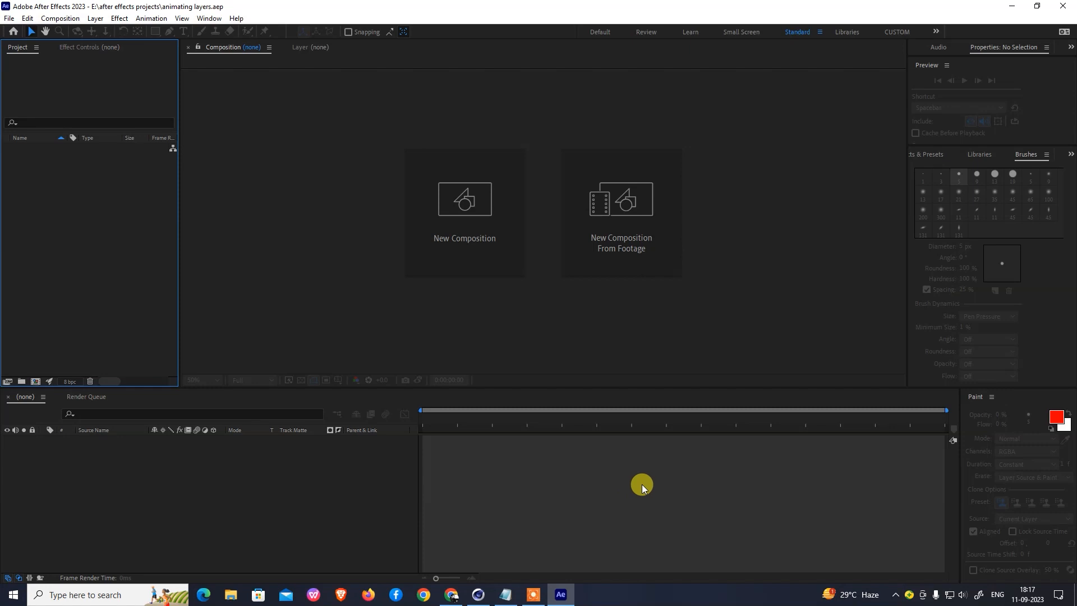
- Narrow the timeline area to give the Paint controls more width, and make the Project area active
click(219, 483)
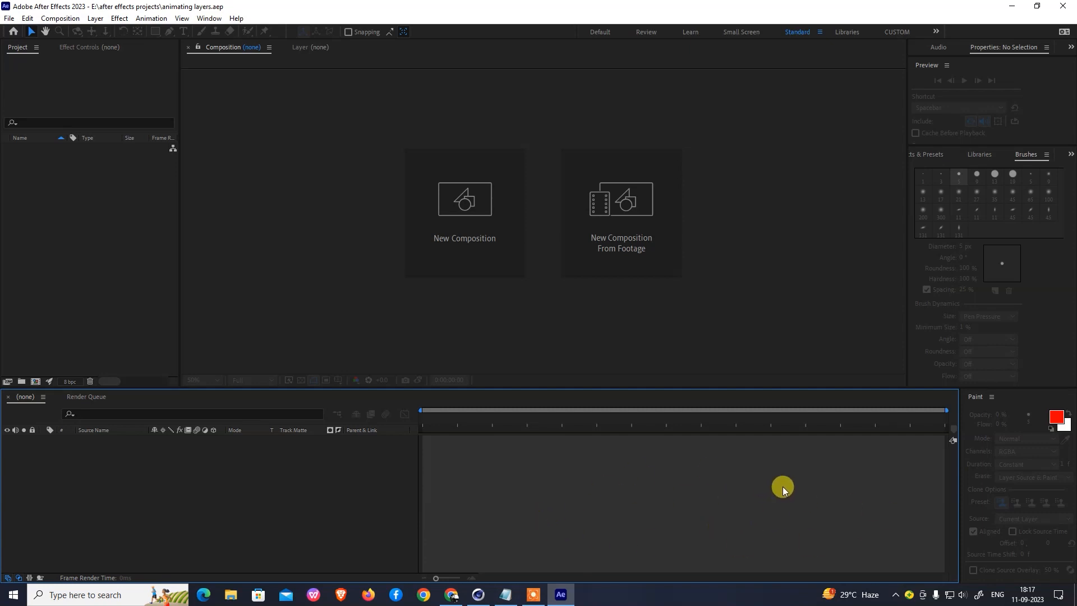
drag(959, 417, 909, 416)
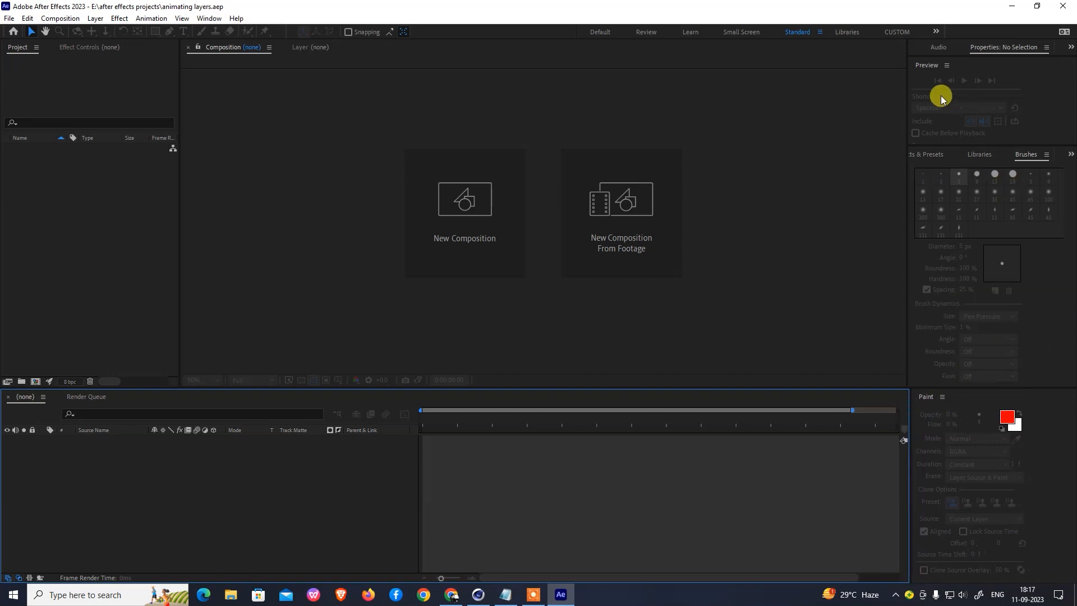
click(102, 265)
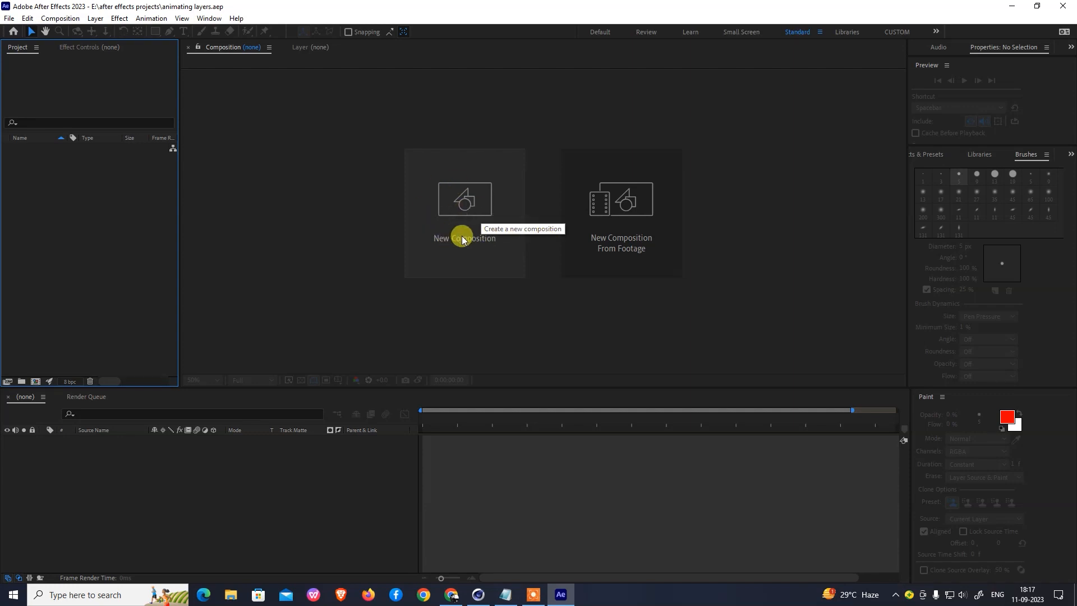
- Create a composition with the HD 1920x1080 24 fps preset and delete it from the project
click(61, 19)
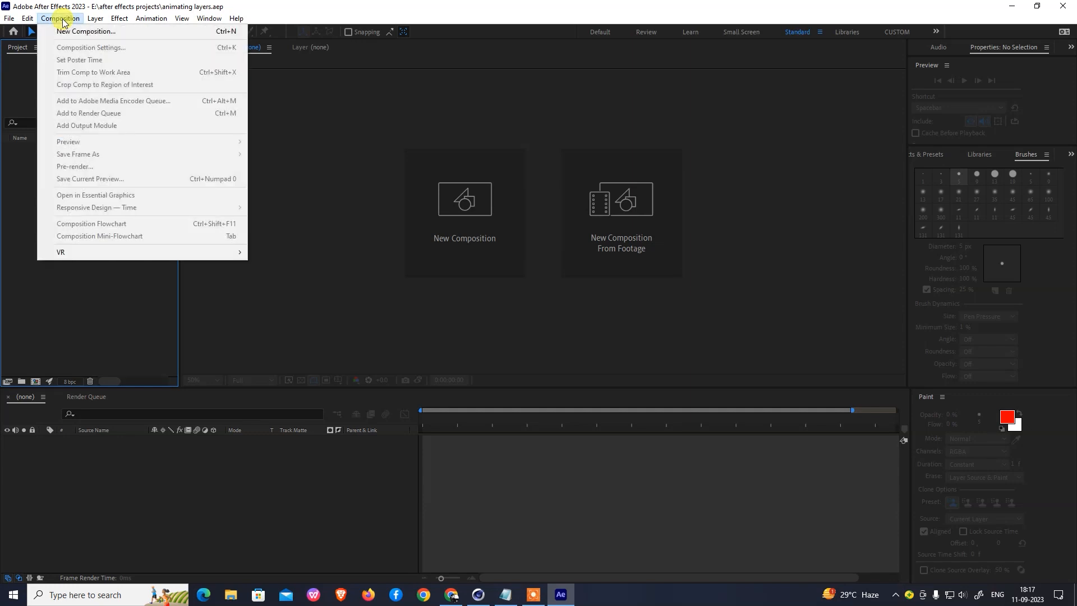
click(96, 35)
drag(296, 99, 361, 98)
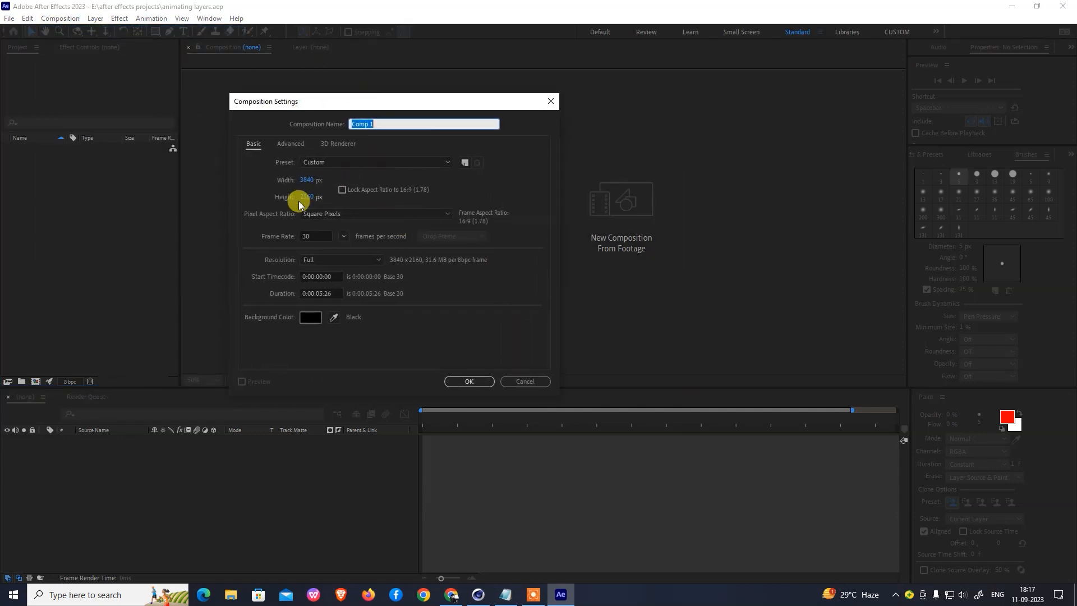
drag(445, 97, 593, 121)
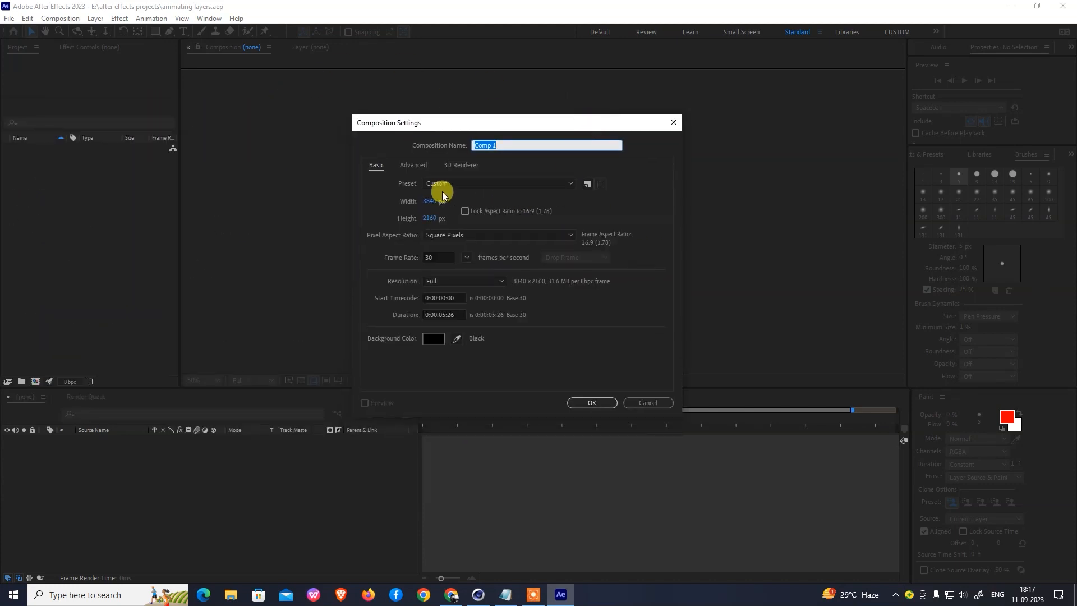
click(469, 184)
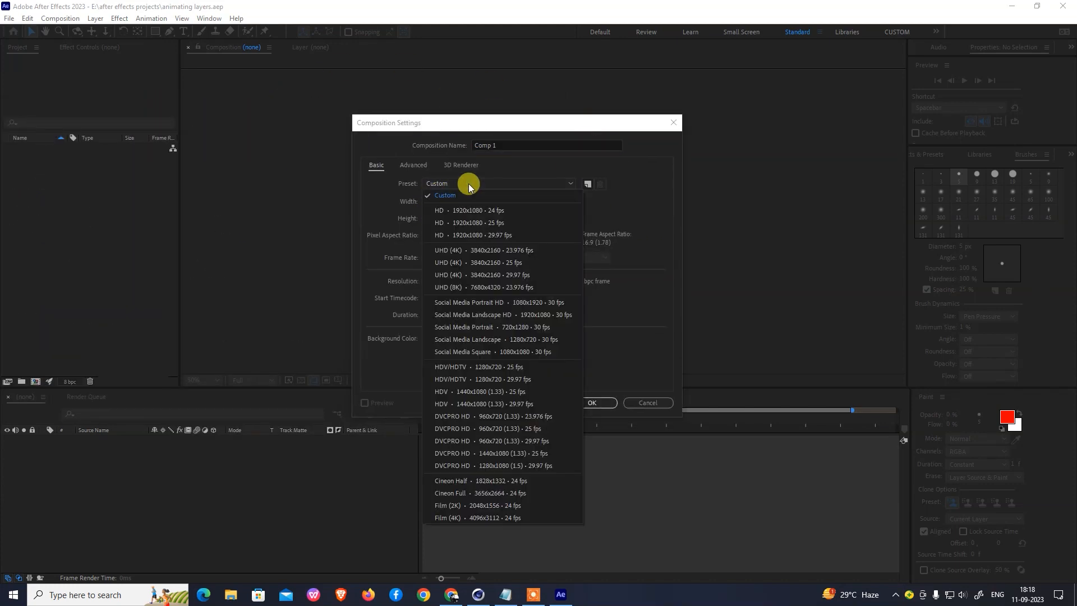
click(474, 211)
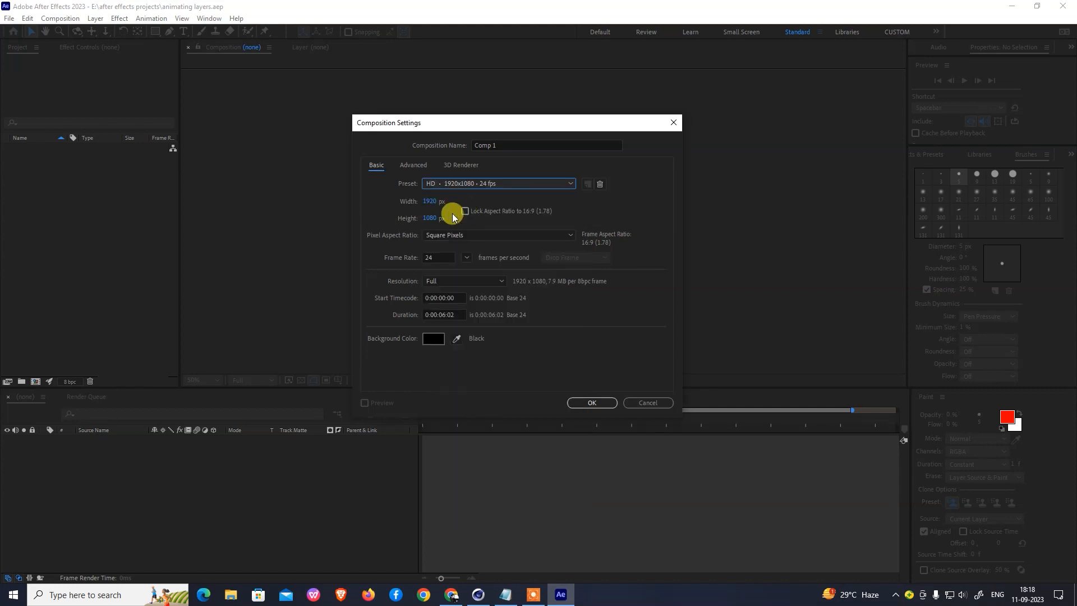
click(597, 403)
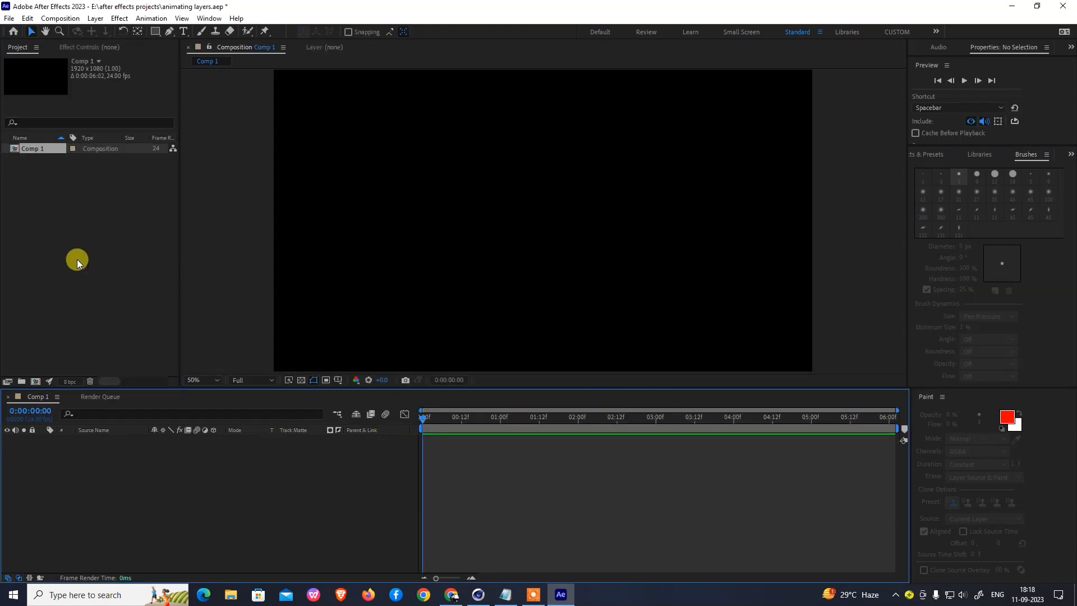
click(44, 245)
key(Delete)
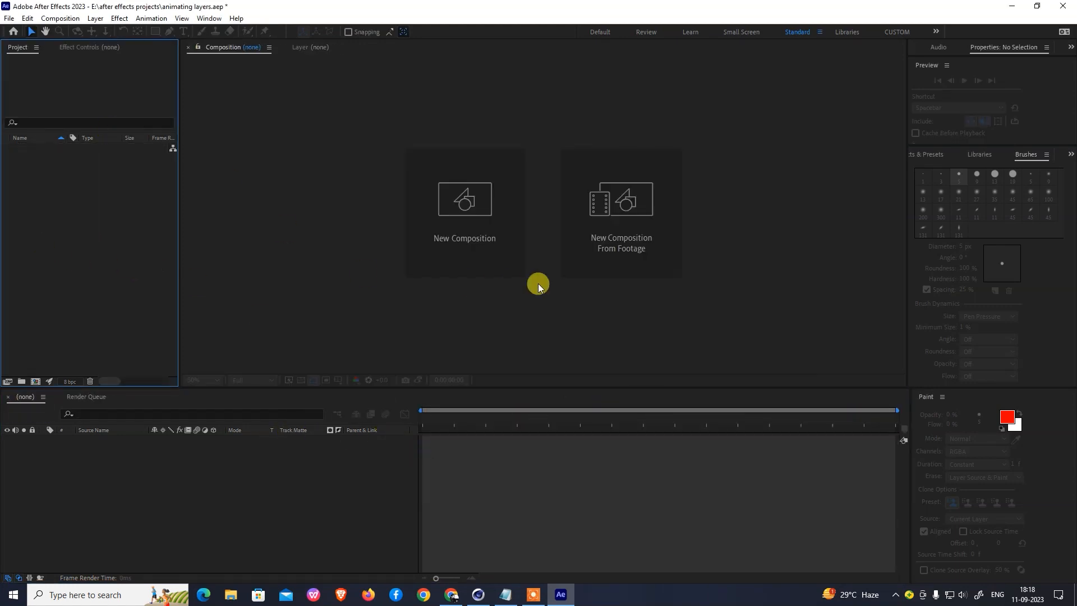
- Create a new composition with the HD 1920x1080 24 fps preset and a duration of 10 seconds
click(482, 227)
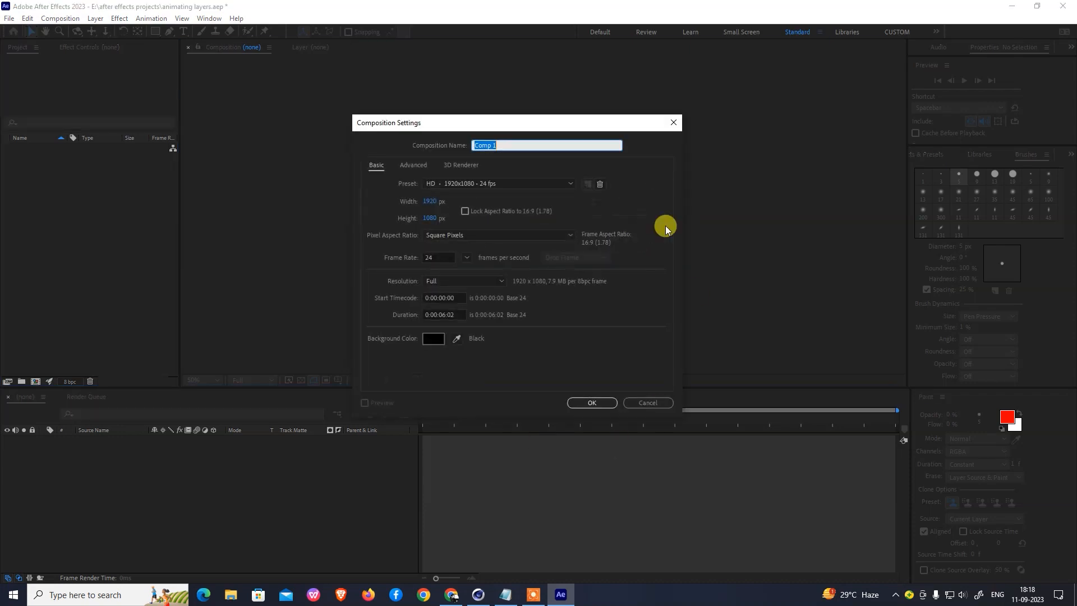
click(474, 184)
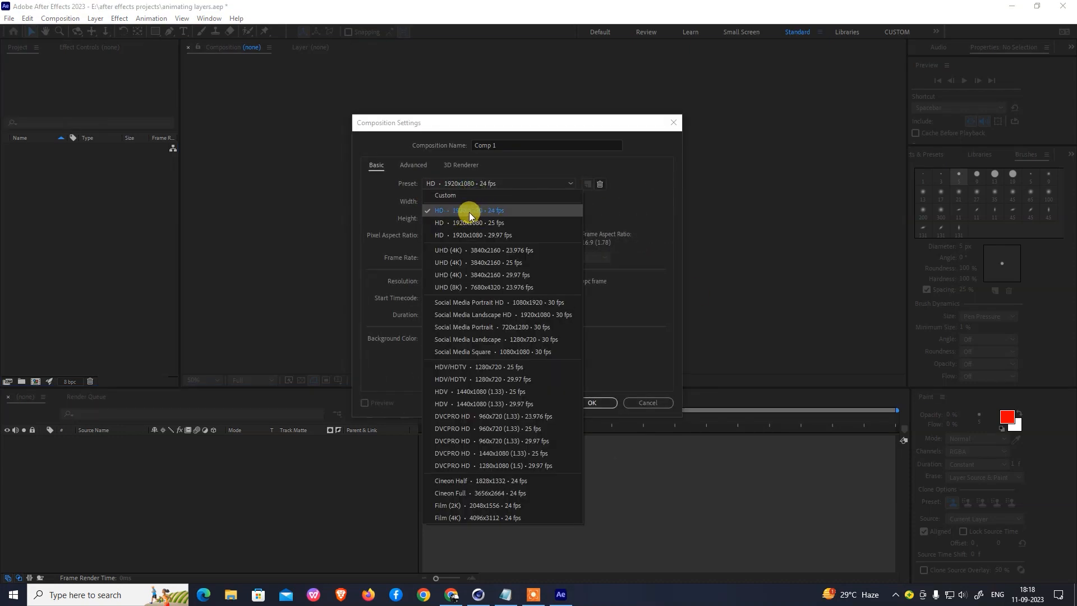
click(469, 212)
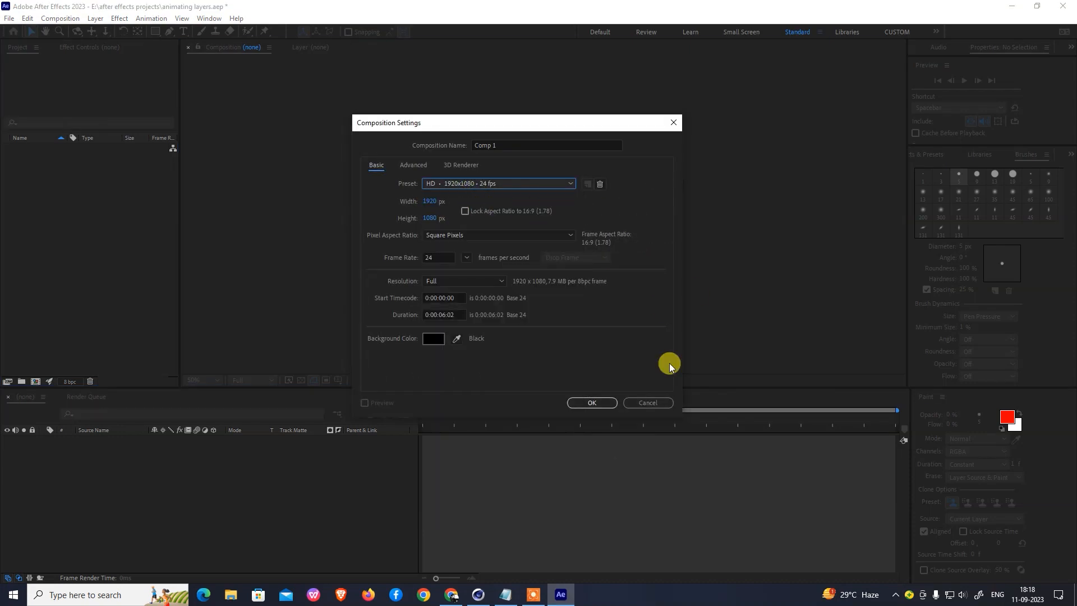
click(444, 315)
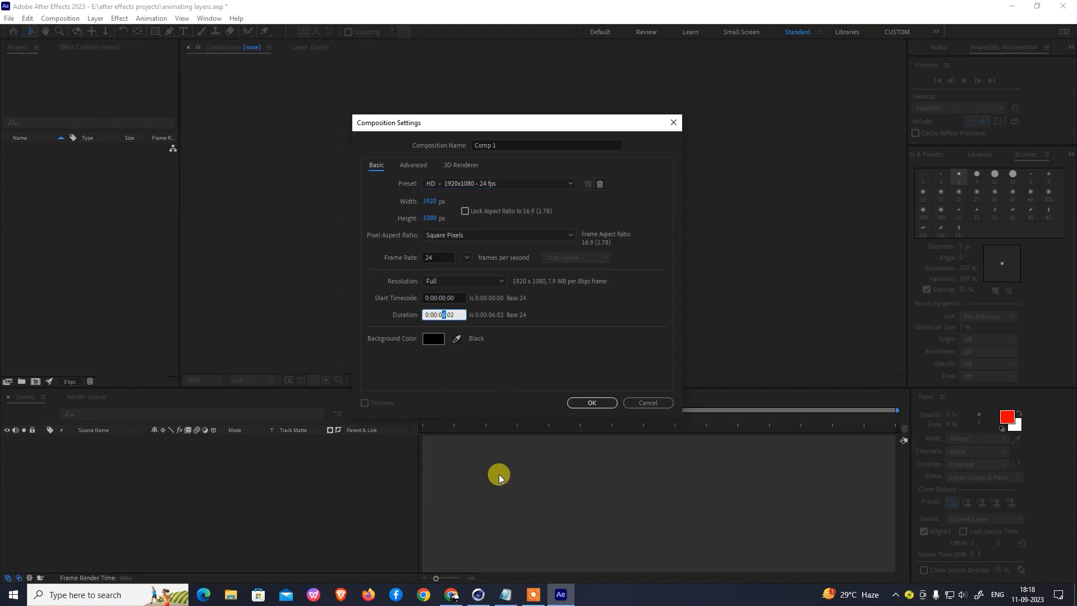
text(10)
click(595, 401)
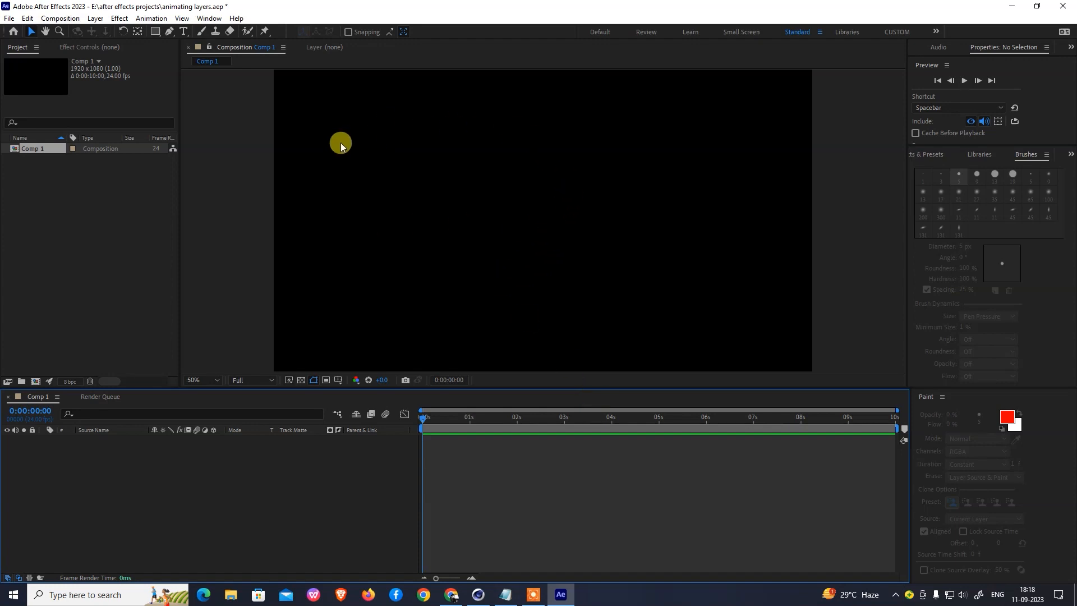
- Examine the empty composition frame in the viewer at different magnifications, such as 25% and 50%
scroll(538, 217, down, 2)
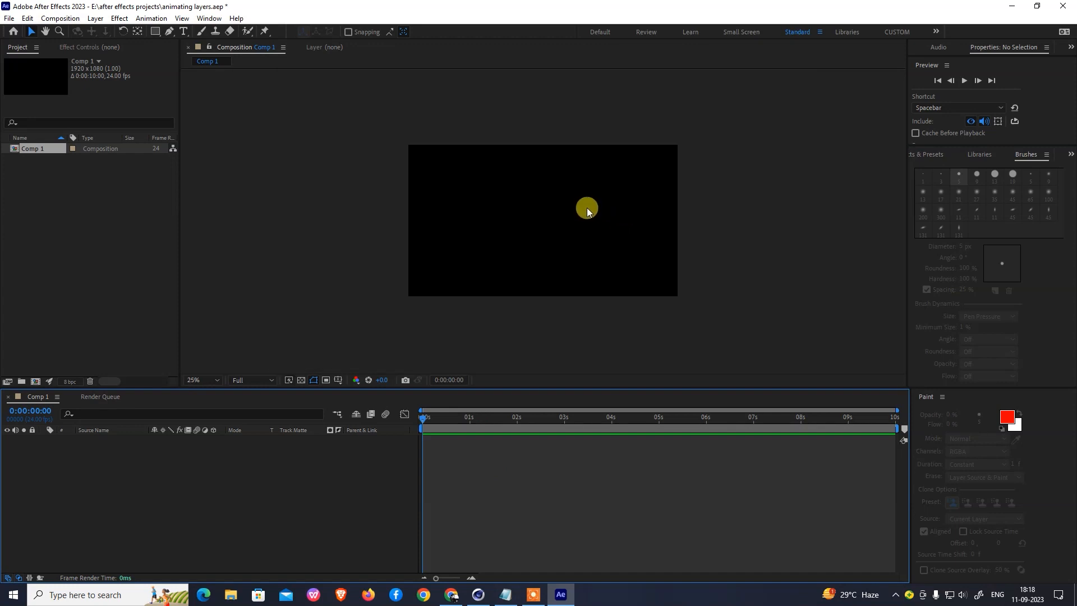
scroll(587, 212, up, 3)
scroll(589, 215, down, 5)
scroll(590, 217, up, 4)
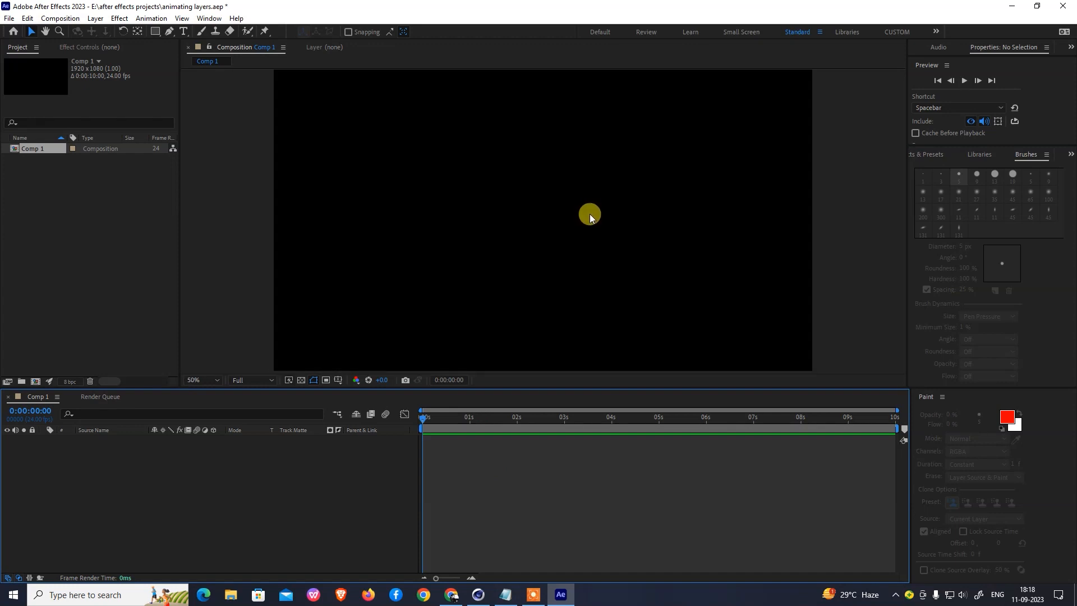
scroll(590, 214, down, 5)
scroll(590, 214, up, 5)
scroll(590, 214, down, 2)
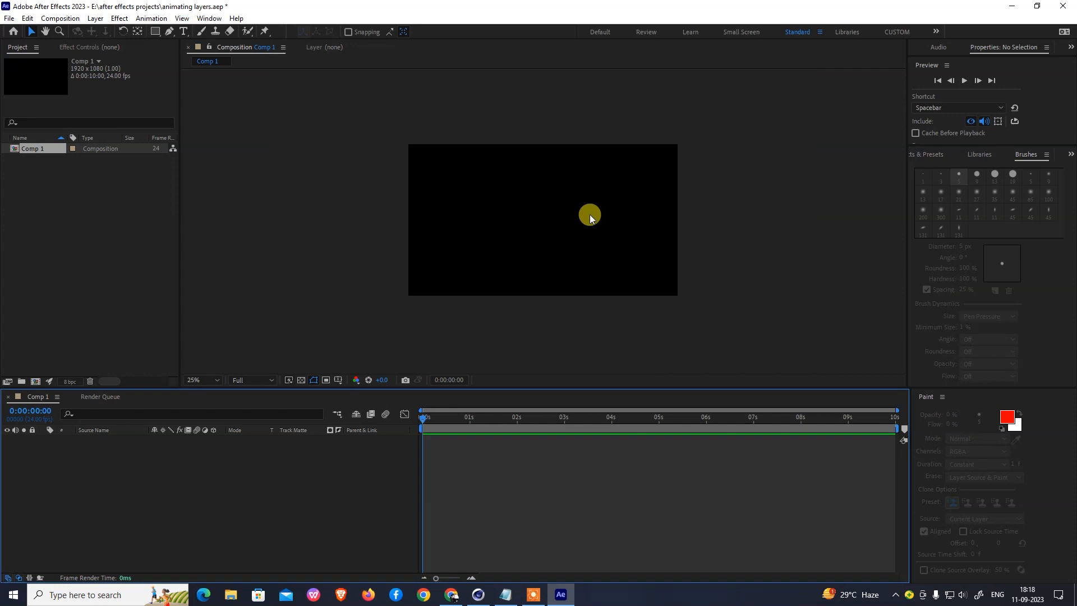
scroll(589, 213, up, 2)
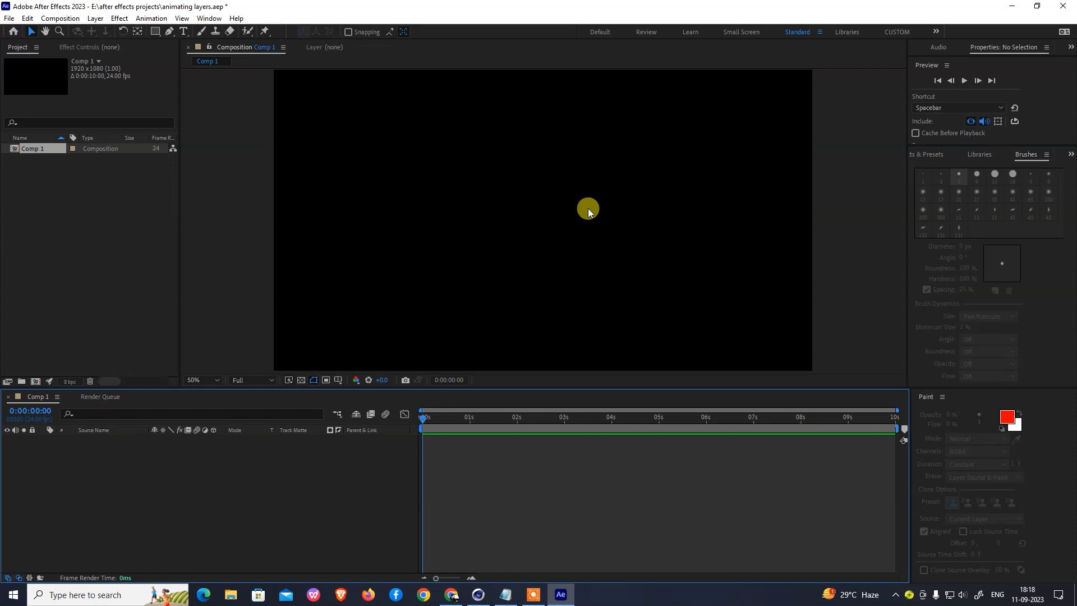
scroll(587, 212, down, 3)
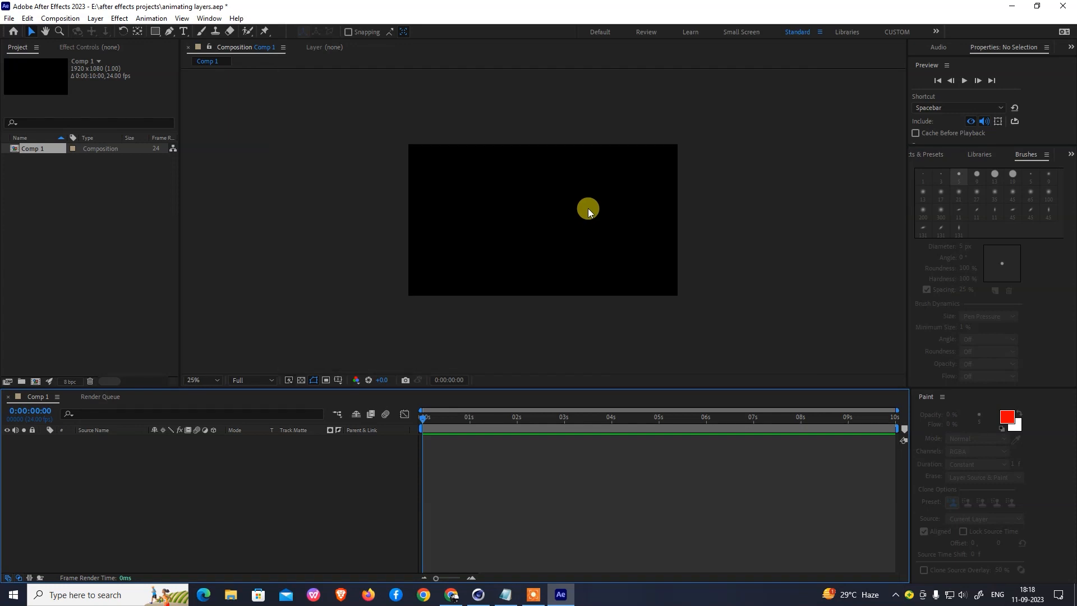
scroll(588, 212, up, 4)
scroll(587, 212, down, 4)
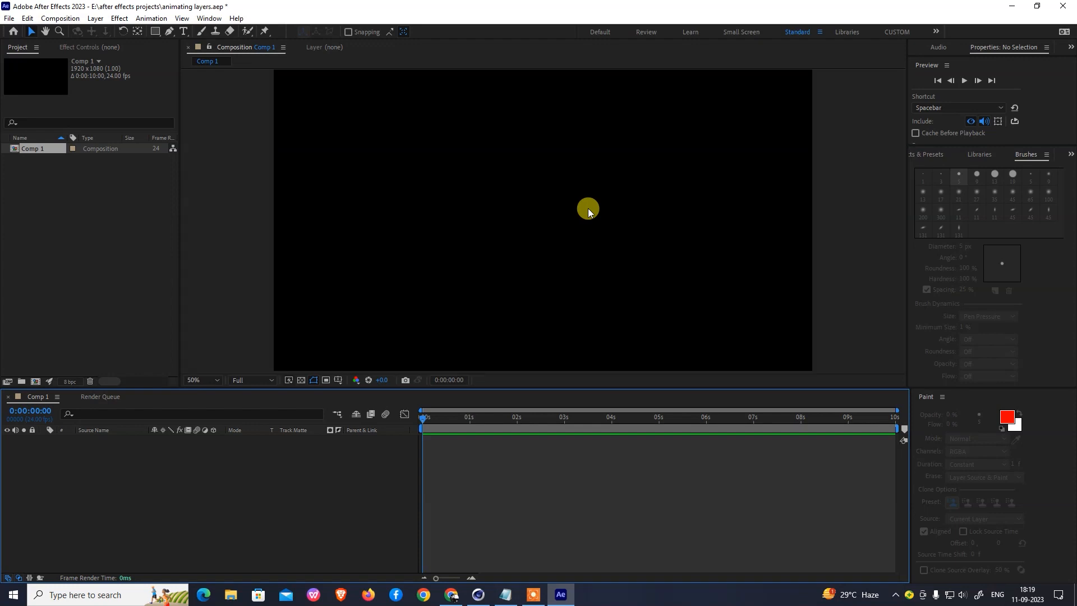
scroll(588, 212, up, 2)
scroll(588, 212, down, 1)
scroll(587, 212, down, 1)
scroll(583, 211, up, 2)
scroll(580, 211, down, 2)
scroll(580, 212, up, 1)
scroll(581, 212, up, 1)
scroll(580, 212, down, 1)
scroll(580, 212, up, 1)
scroll(580, 212, down, 1)
scroll(581, 212, up, 1)
scroll(580, 212, down, 4)
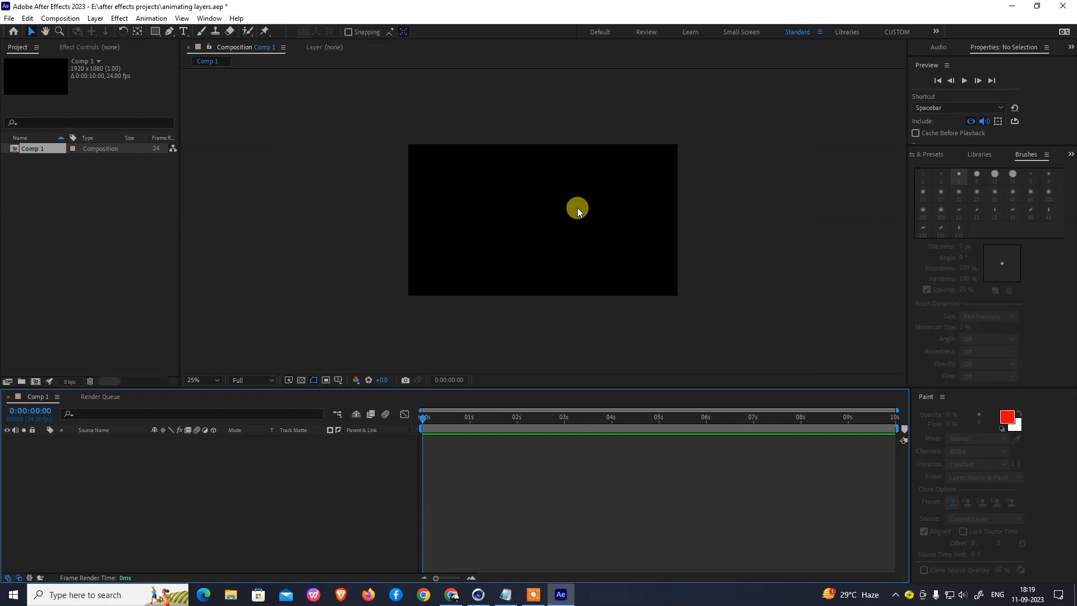
- Scrub the empty composition's timeline to the 3-second mark and return the playhead to the start
scroll(578, 212, up, 3)
scroll(580, 211, up, 2)
scroll(579, 211, down, 3)
scroll(579, 212, down, 1)
scroll(578, 212, up, 1)
scroll(578, 209, up, 2)
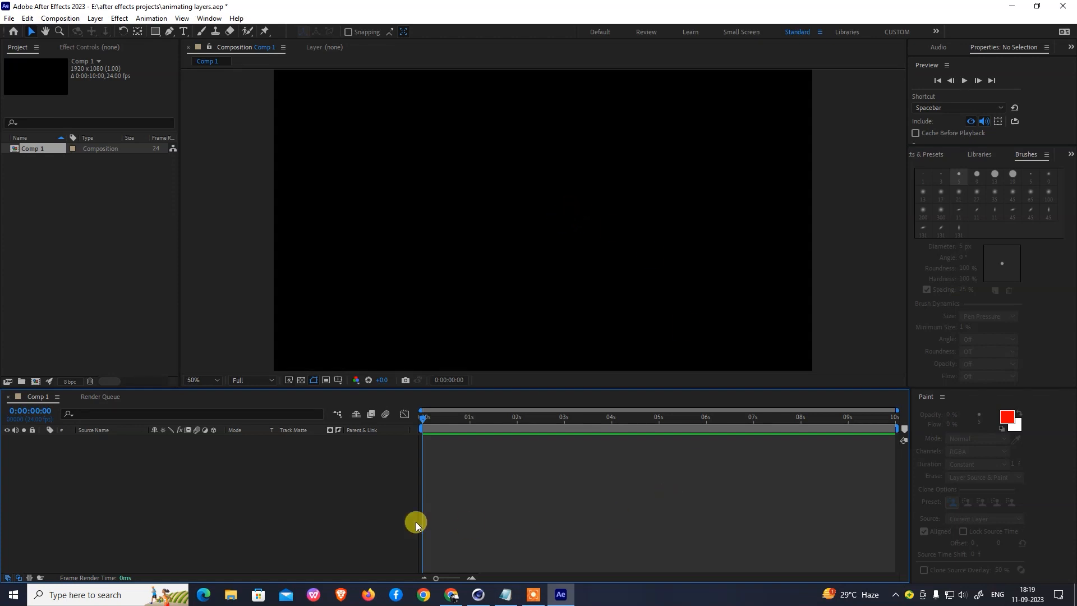
mouse_move(440, 424)
mouse_down()
mouse_move(831, 442)
mouse_move(432, 444)
mouse_move(422, 432)
mouse_up()
drag(434, 415, 564, 420)
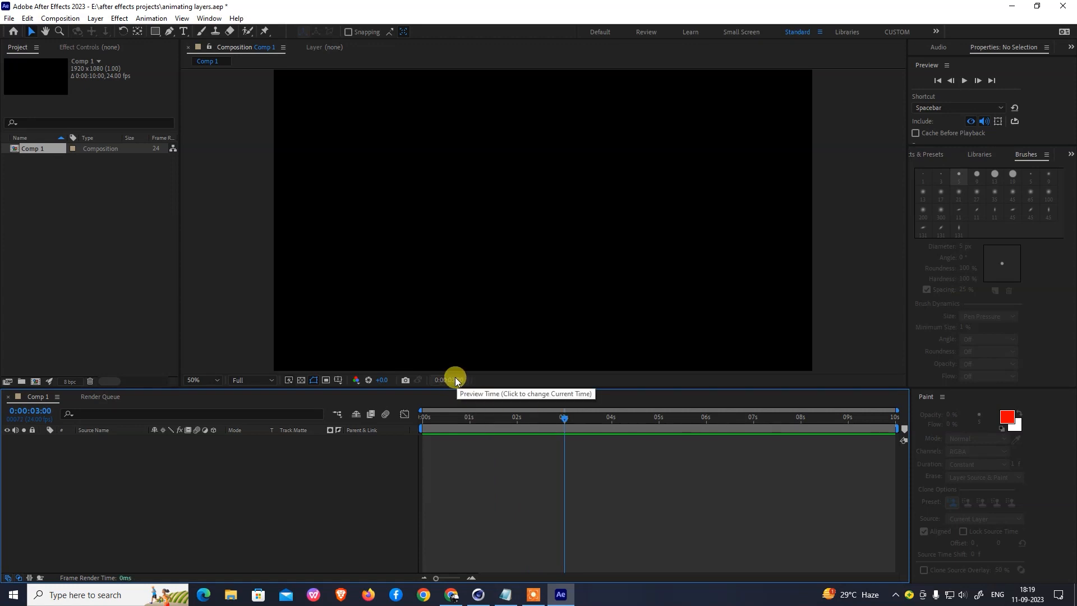
drag(562, 418, 404, 420)
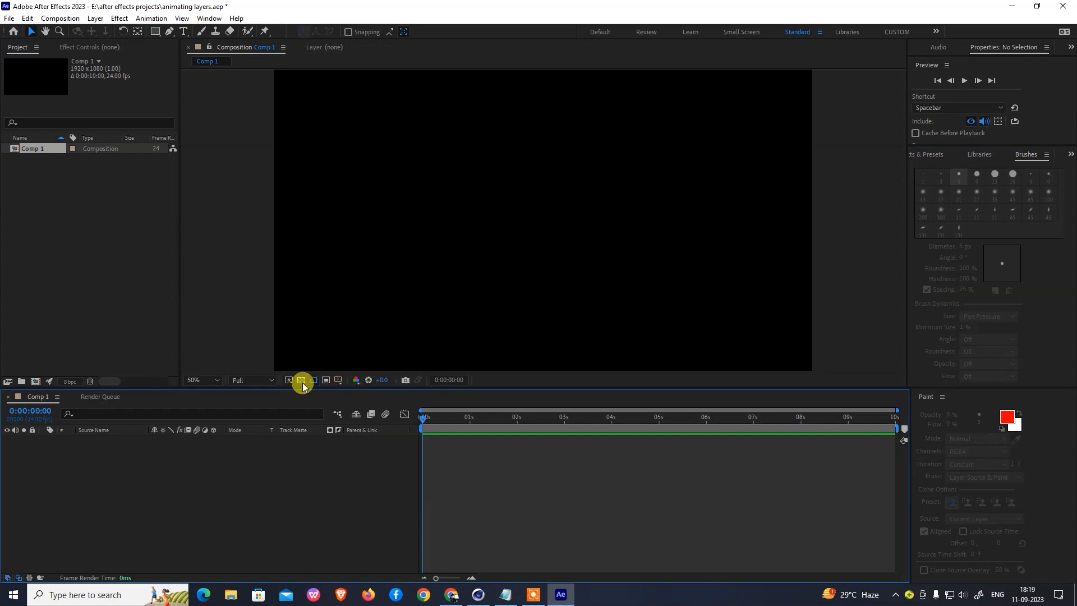
- Overlay the Title/Action Safe margins on the composition frame, and turn the grid on and off again
click(338, 380)
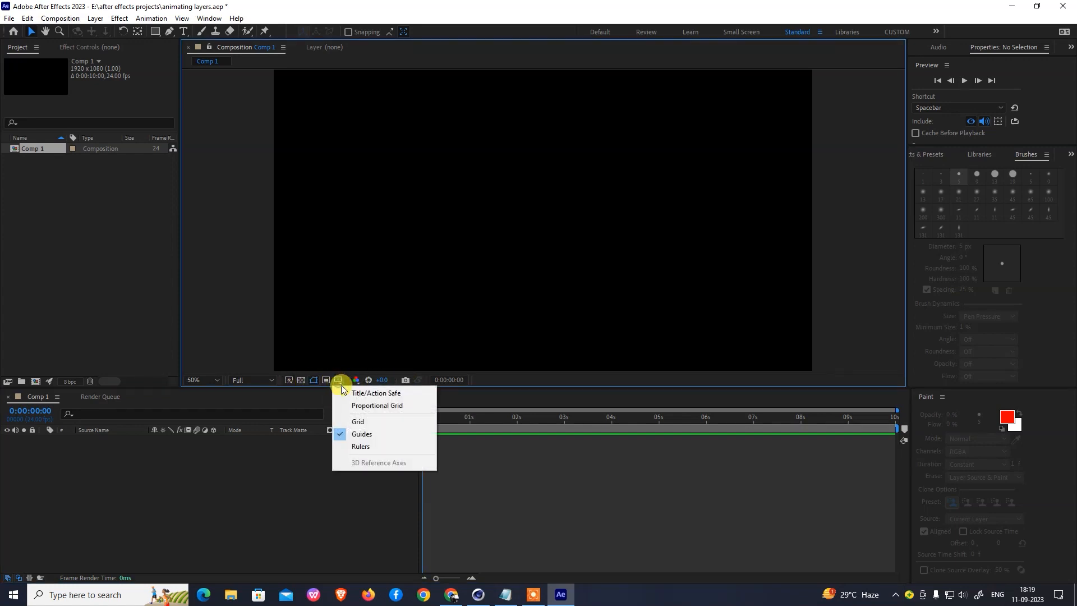
click(391, 399)
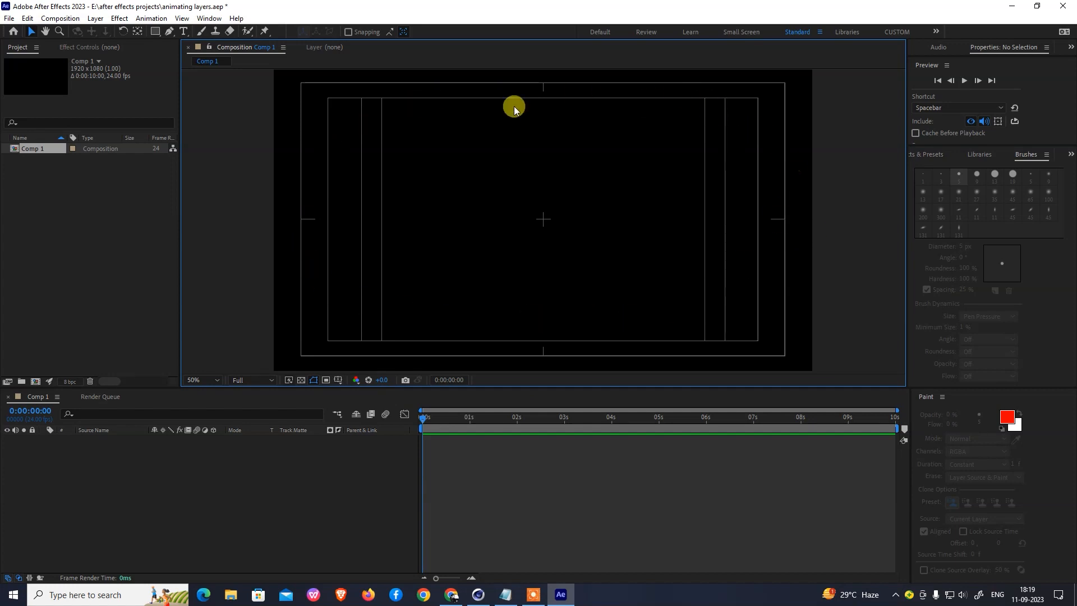
click(338, 380)
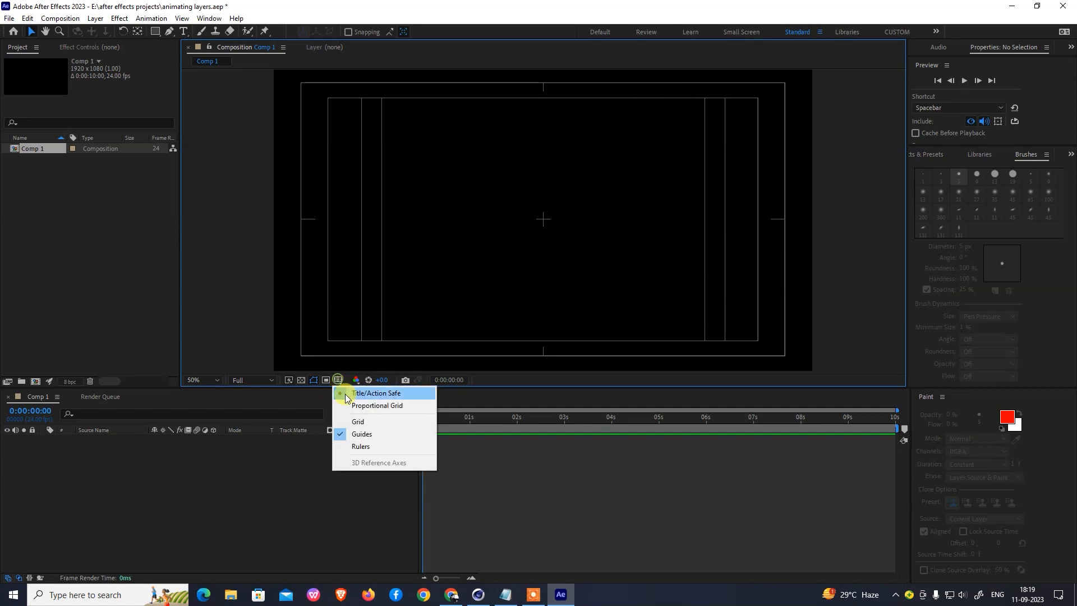
click(367, 423)
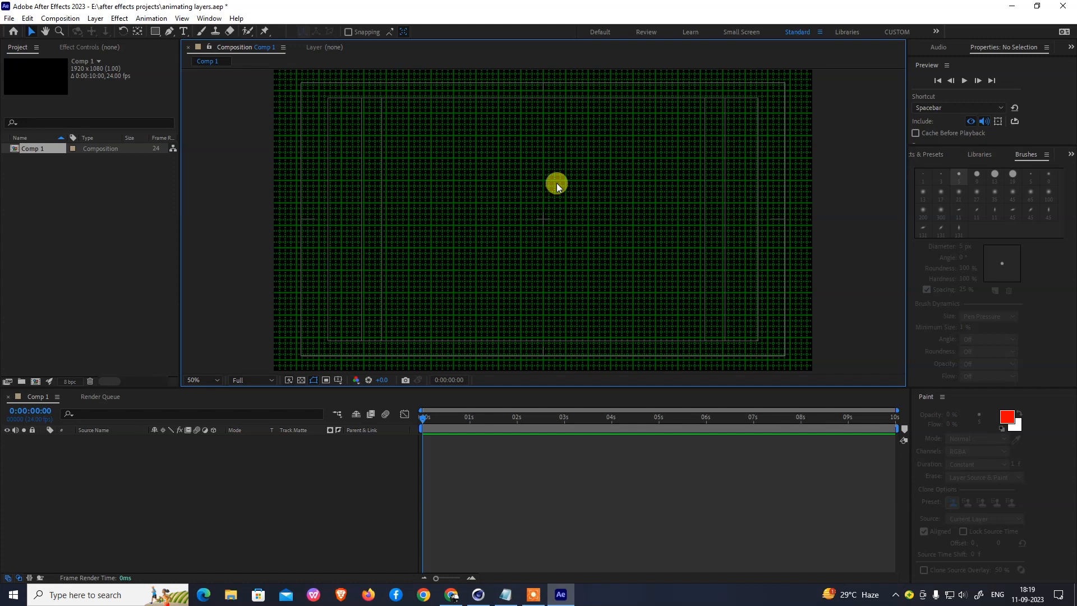
click(338, 381)
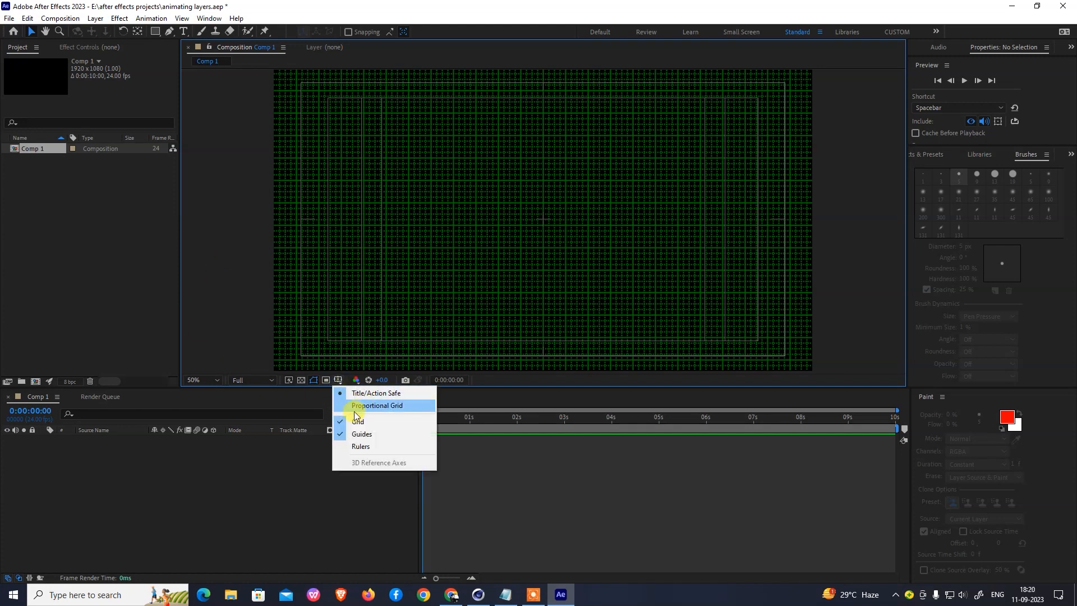
click(362, 420)
- Show the rulers and add a vertical guide left of the frame's center and a horizontal guide through its center
click(338, 381)
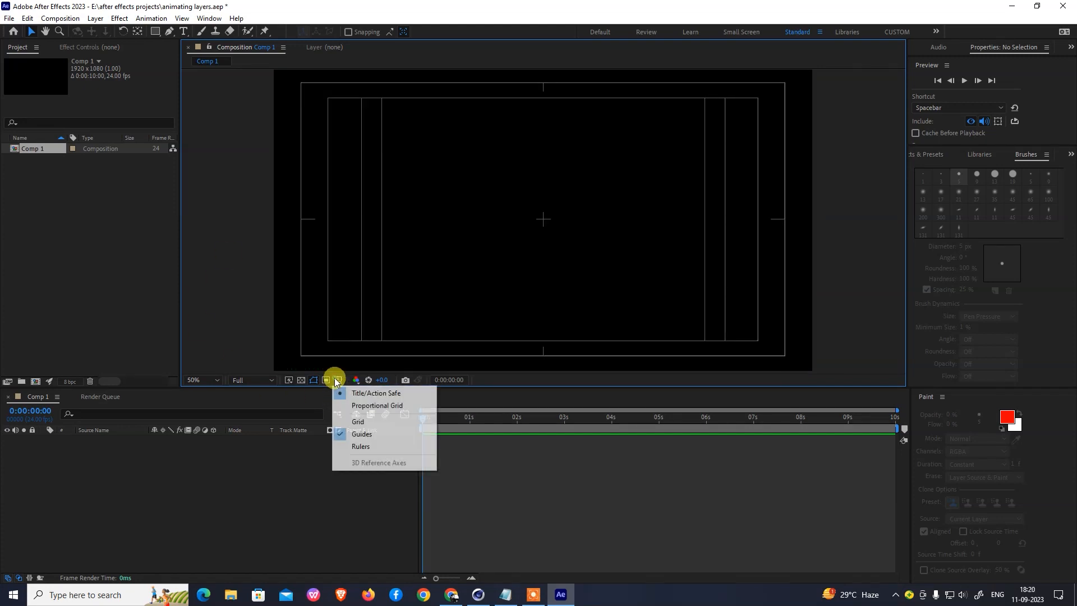
click(361, 446)
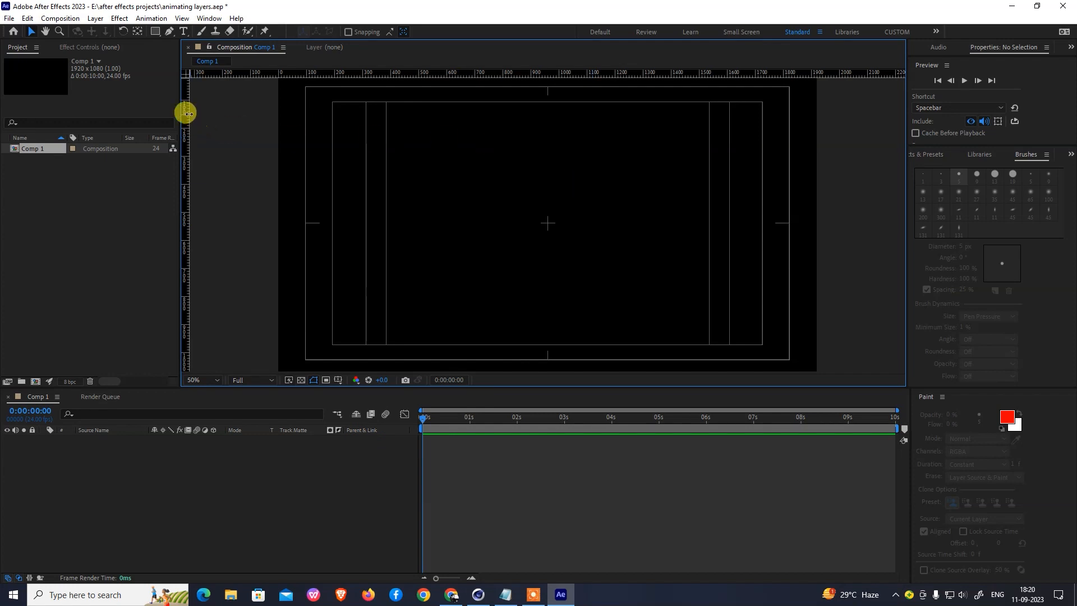
drag(185, 113, 464, 165)
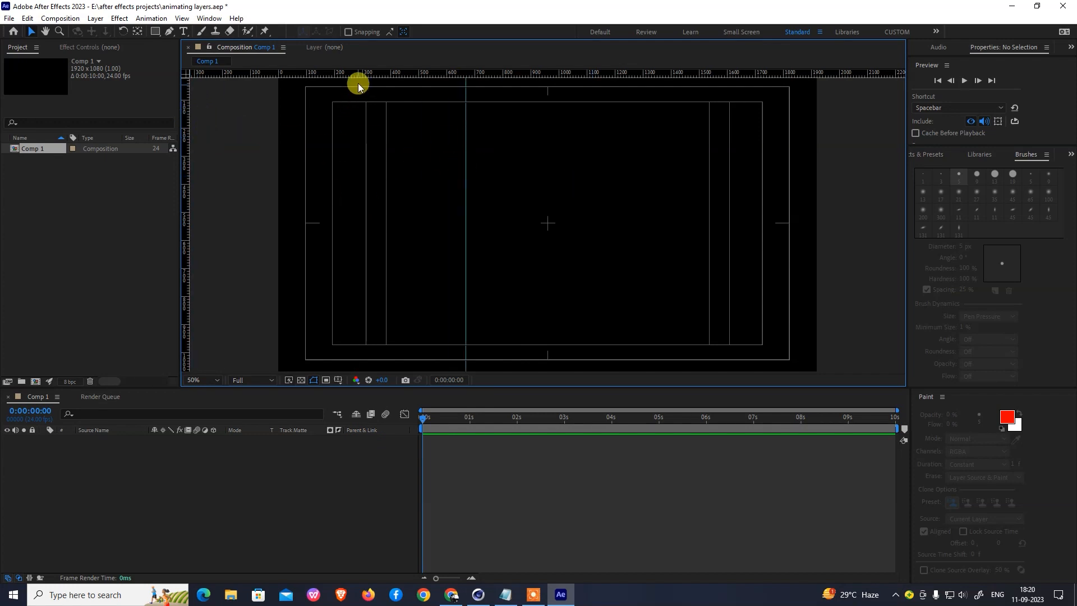
drag(359, 72, 340, 222)
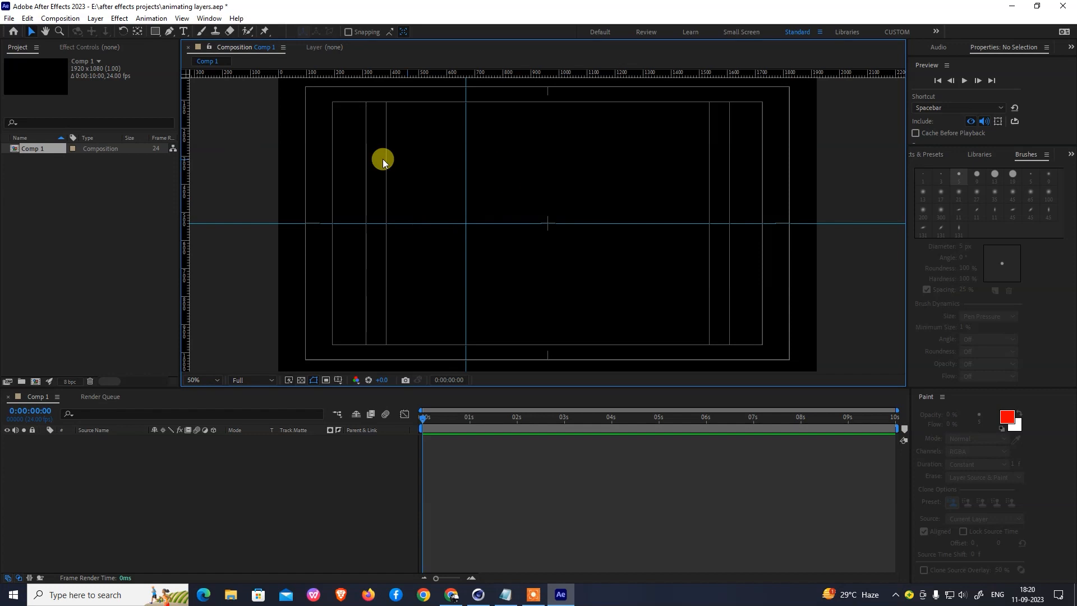
- Hide the rulers, the guides and the Title/Action Safe overlay in the composition view
click(182, 19)
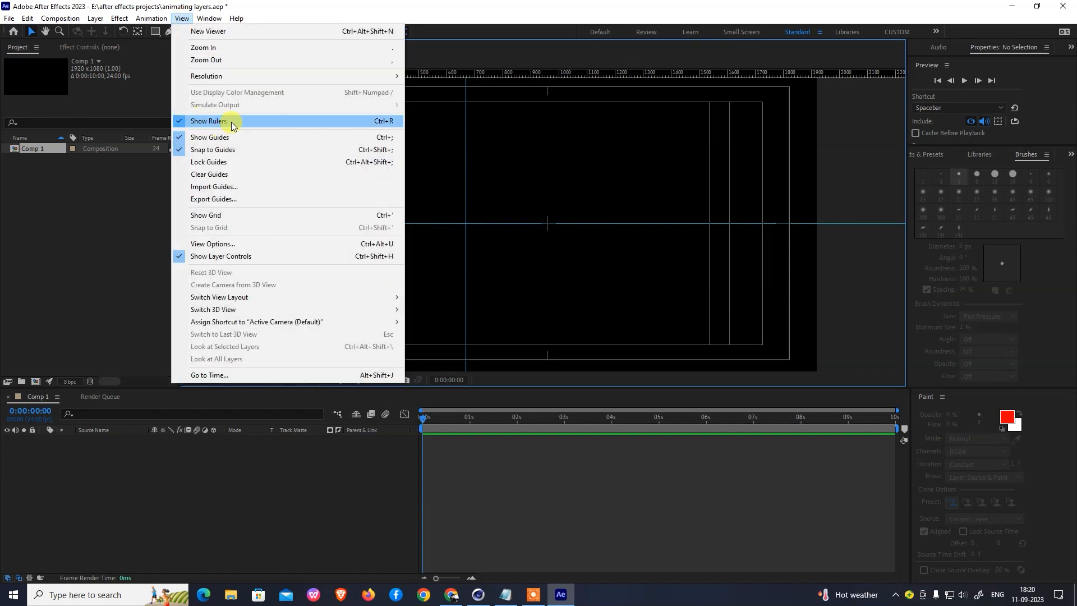
click(205, 122)
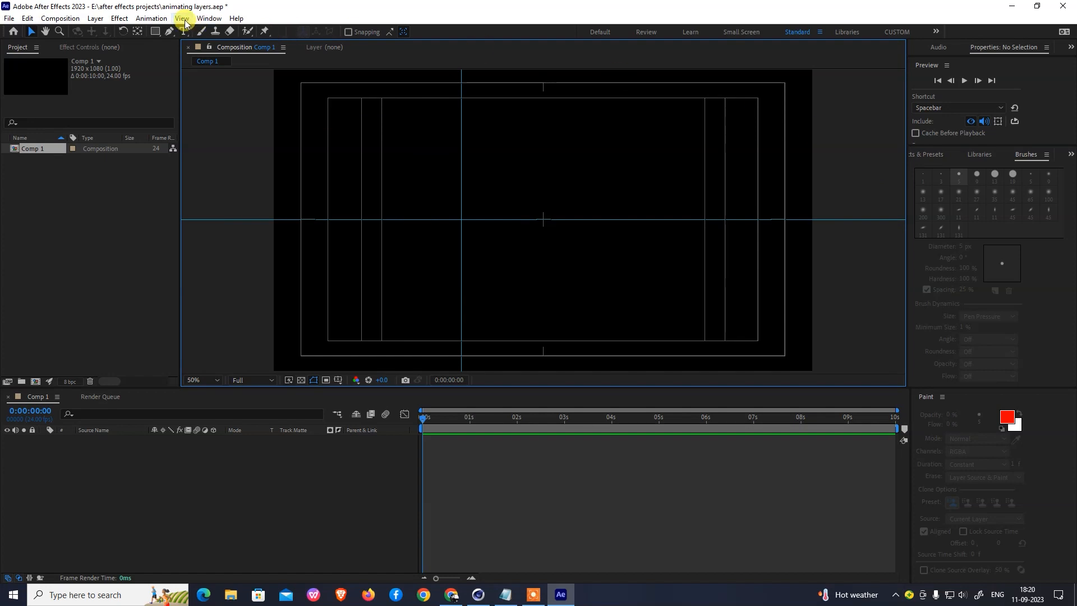
click(182, 18)
click(210, 137)
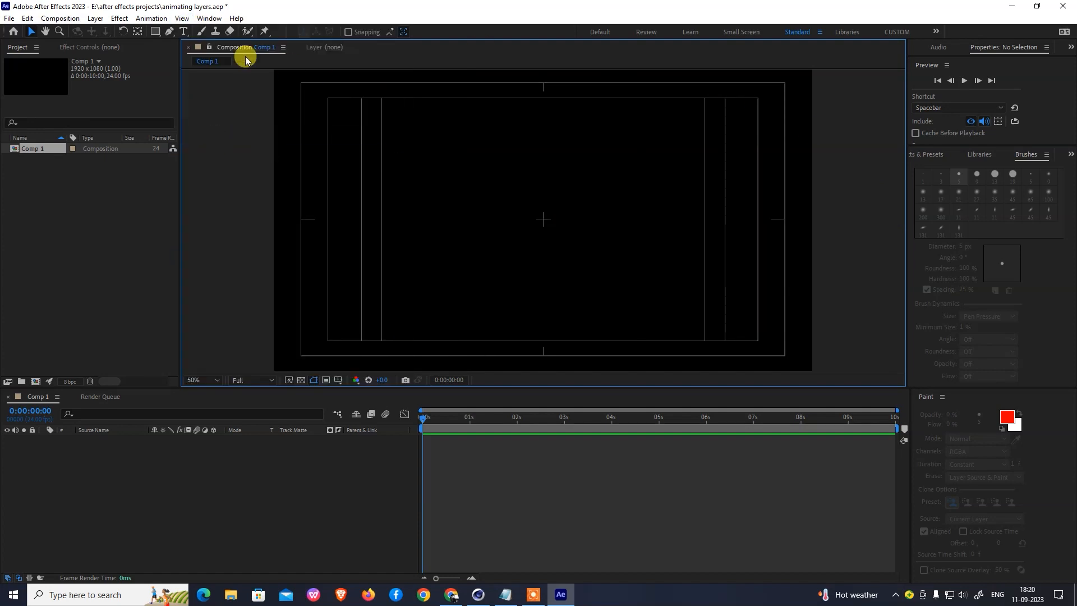
click(185, 21)
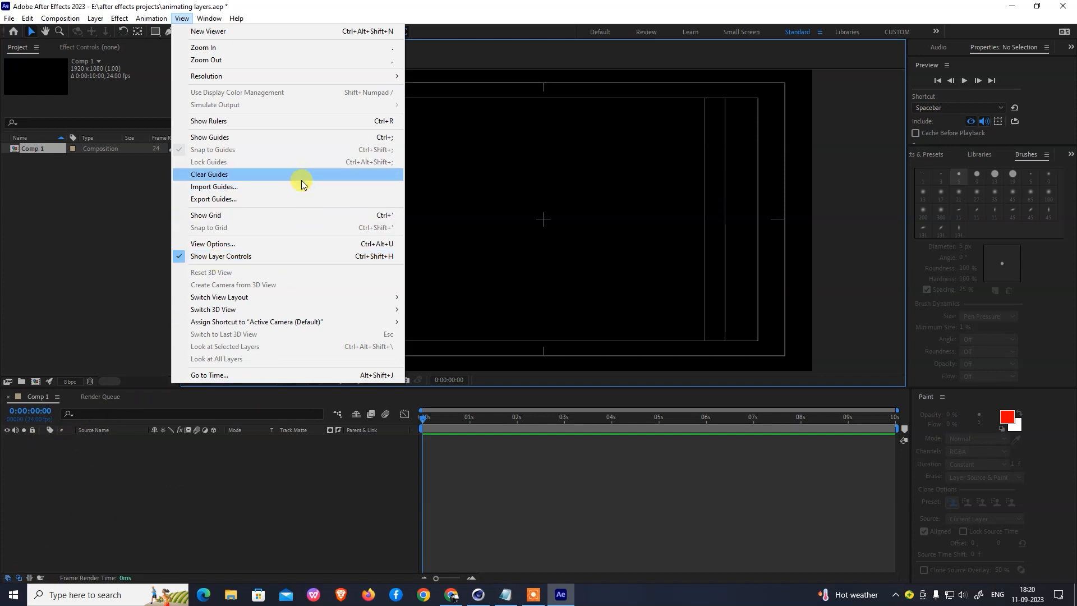
click(582, 223)
click(336, 380)
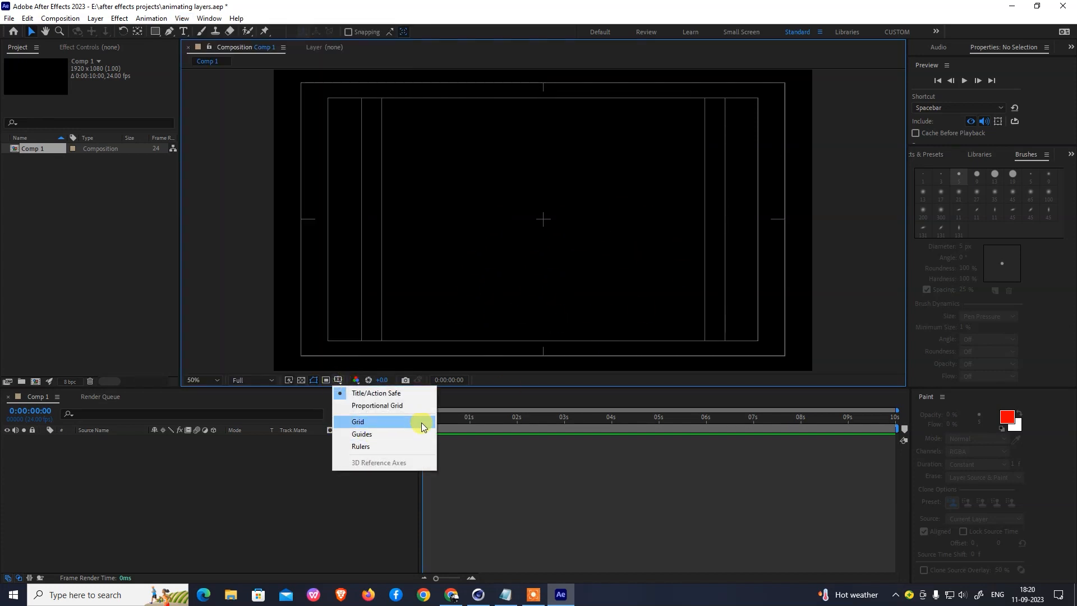
click(388, 394)
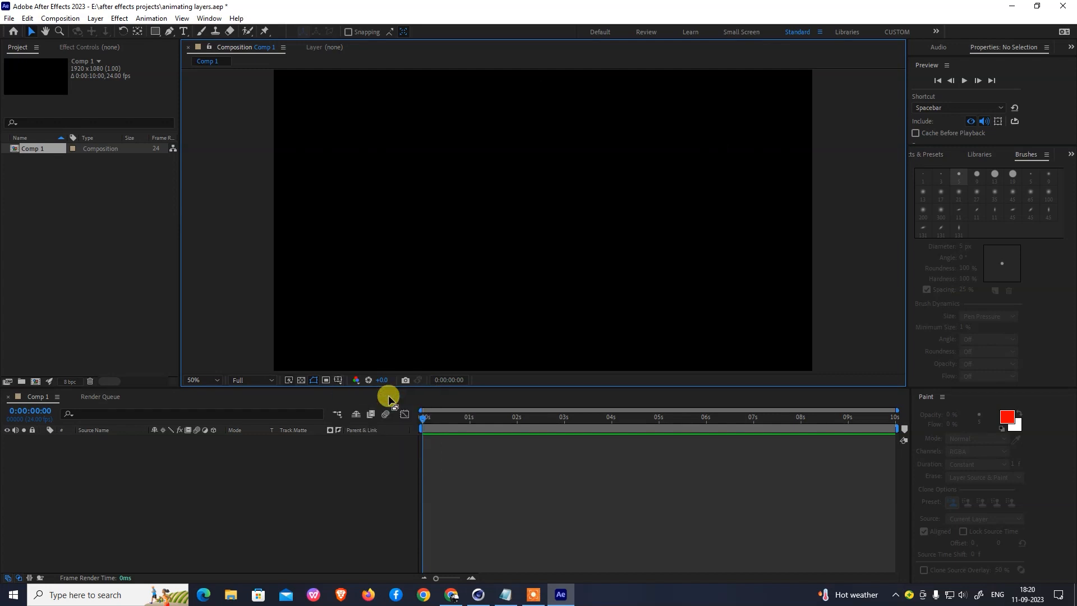
drag(459, 423, 368, 432)
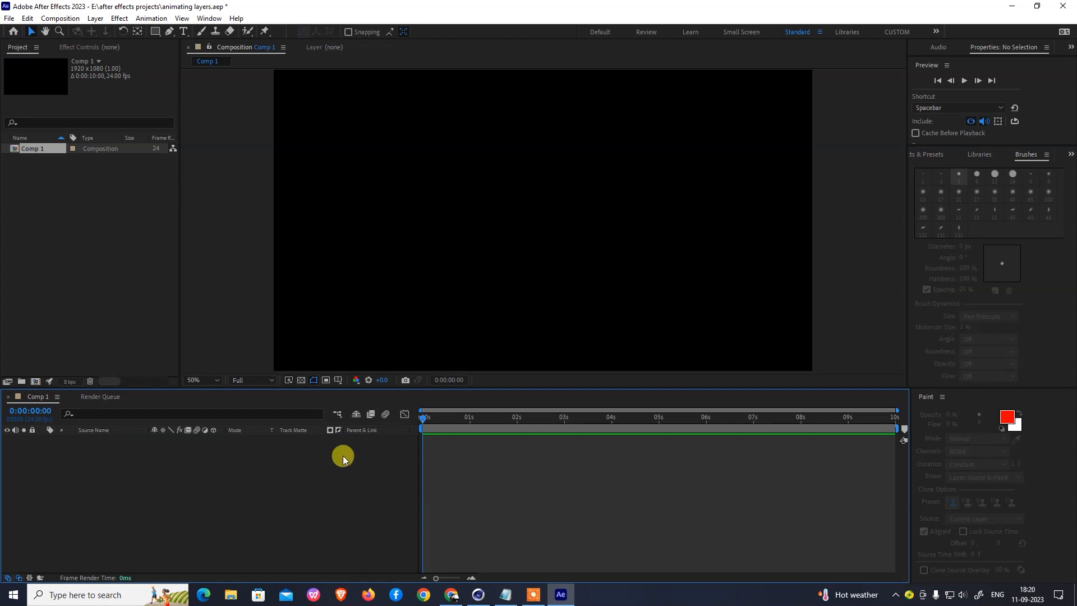
- Switch to the Notepad topic list, highlight the line "Managing layer and creating solids", and return to After Effects
click(505, 593)
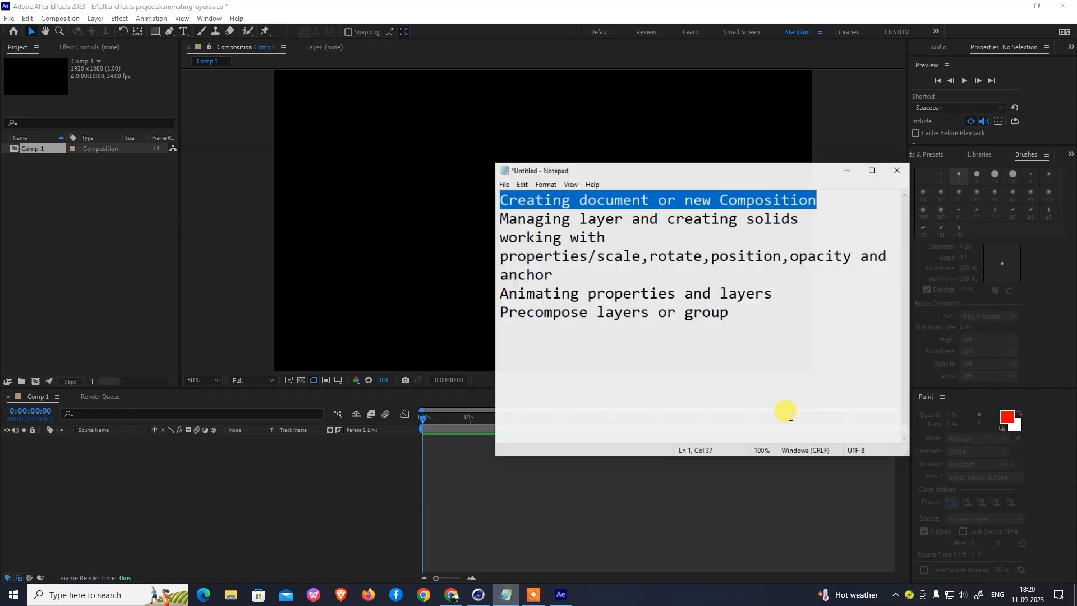
click(585, 190)
drag(697, 191, 814, 192)
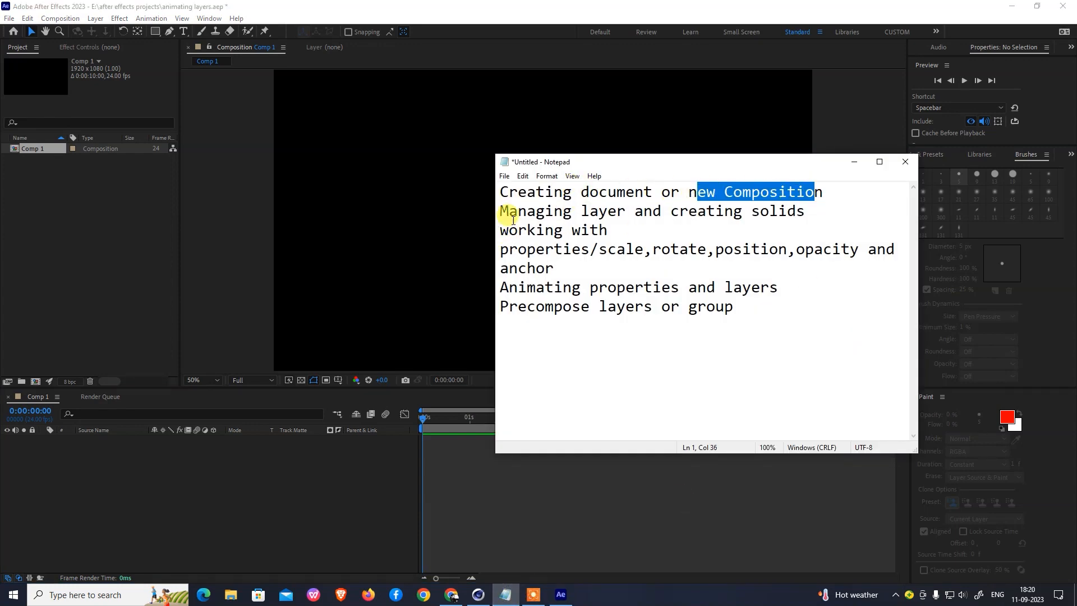
drag(498, 211, 811, 217)
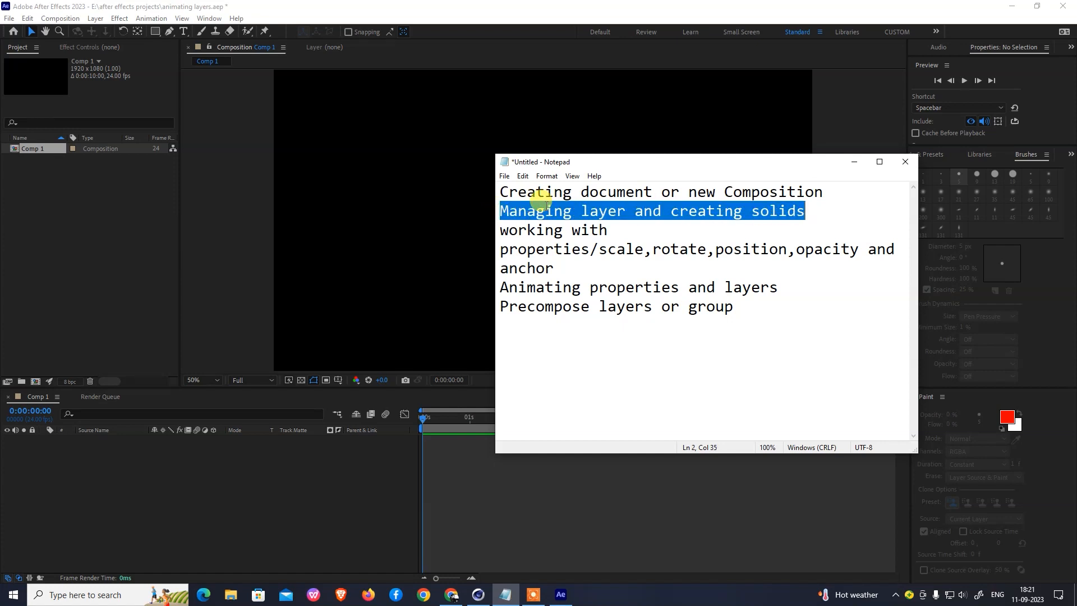
click(855, 166)
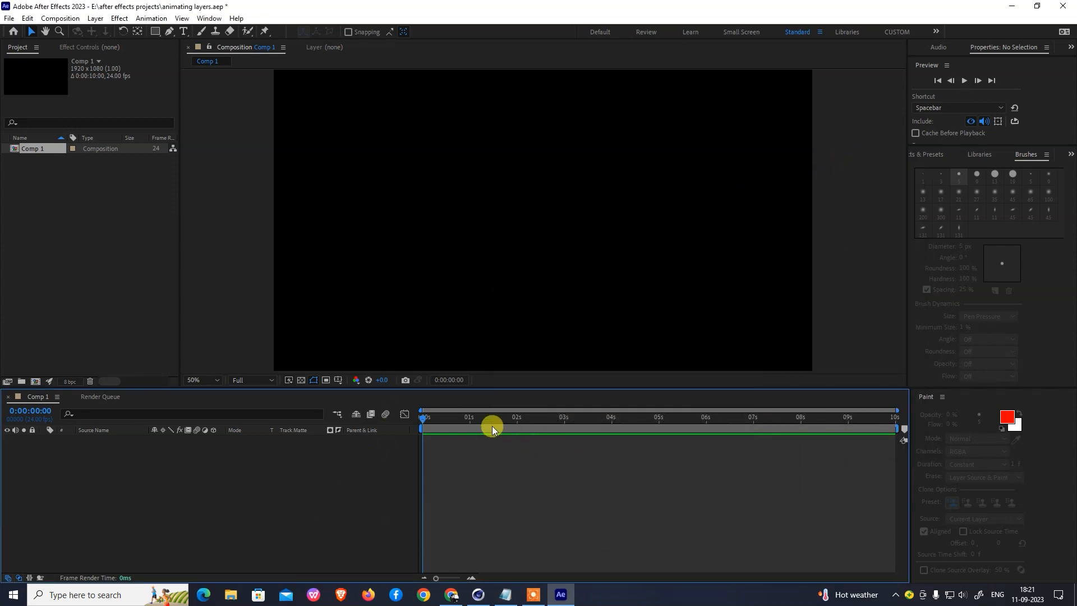
- With the playhead at the start, start a new solid layer and set its width to 100 px and height to 50 px
click(838, 430)
drag(839, 429, 185, 425)
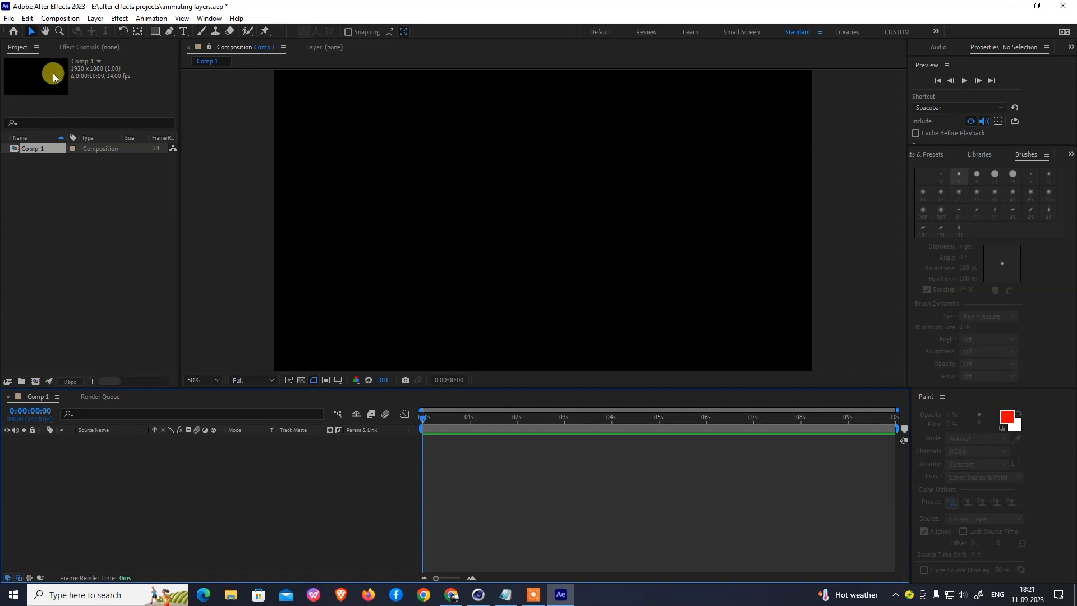
click(92, 20)
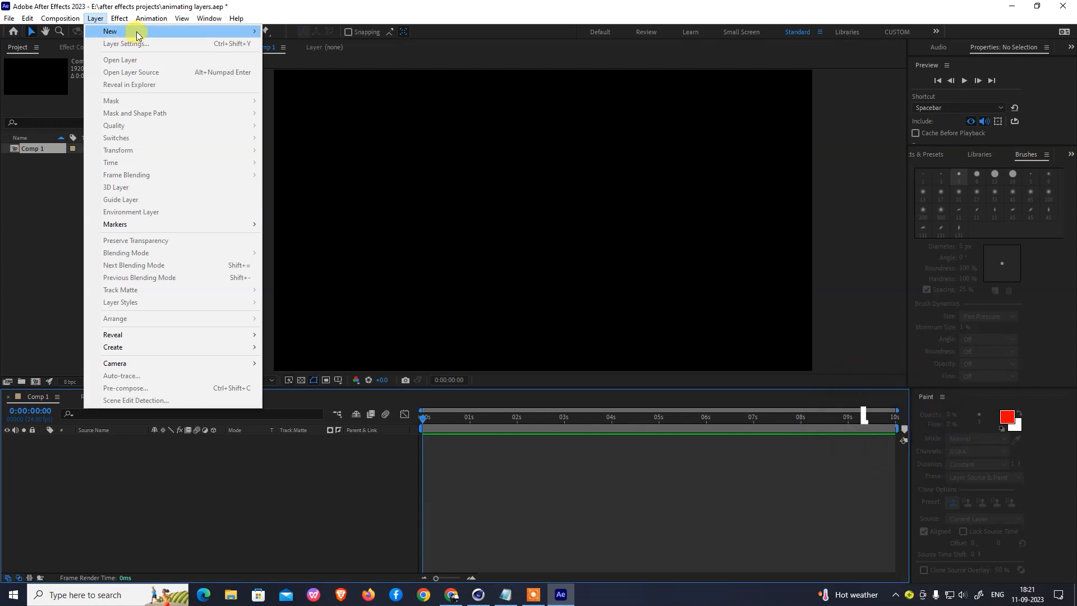
mouse_move(146, 34)
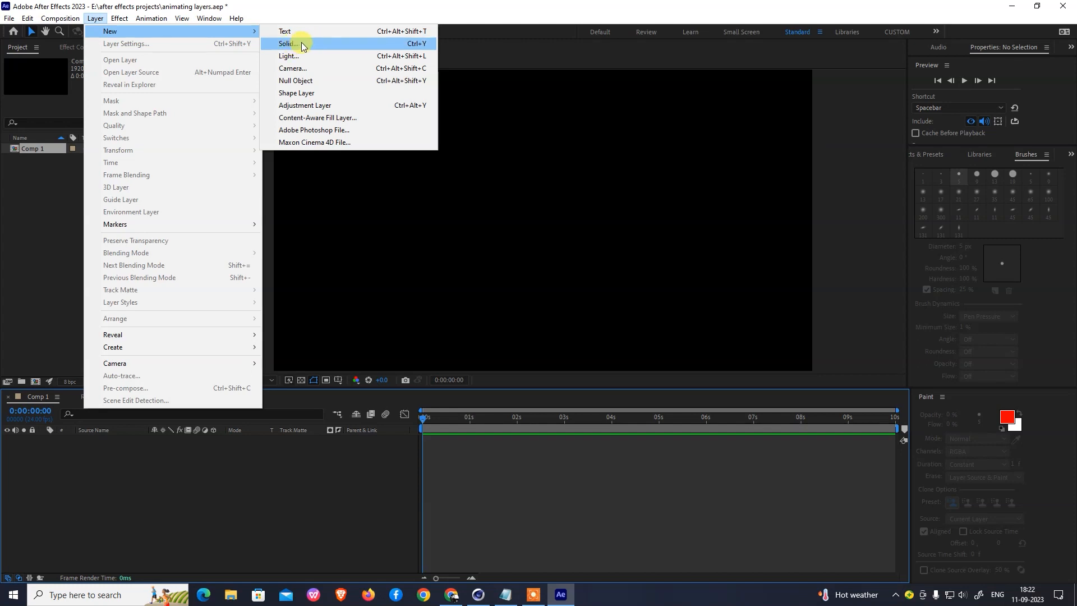
click(301, 44)
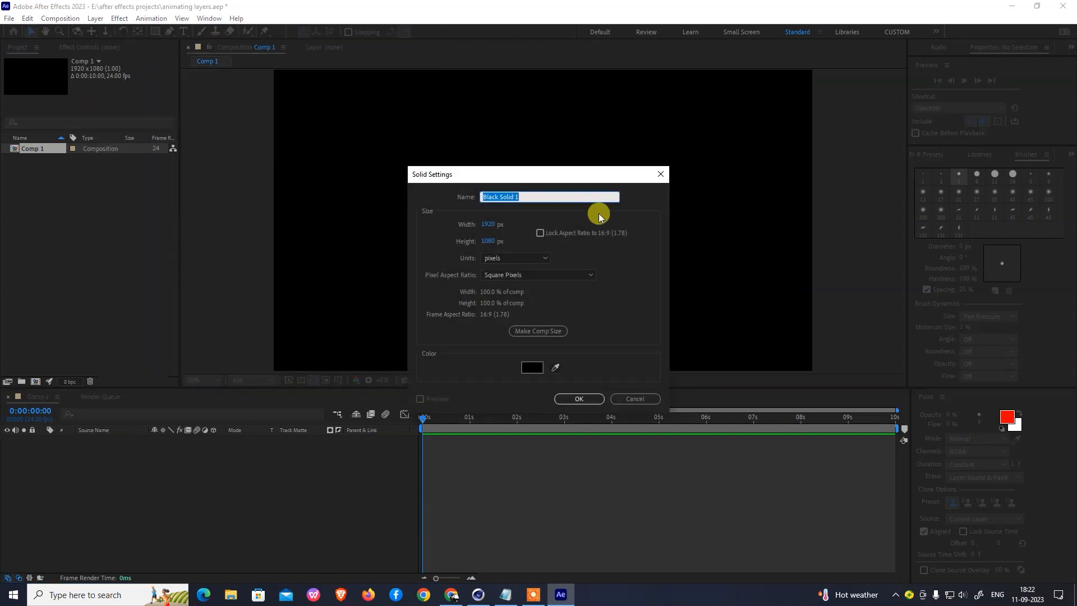
drag(456, 171, 437, 117)
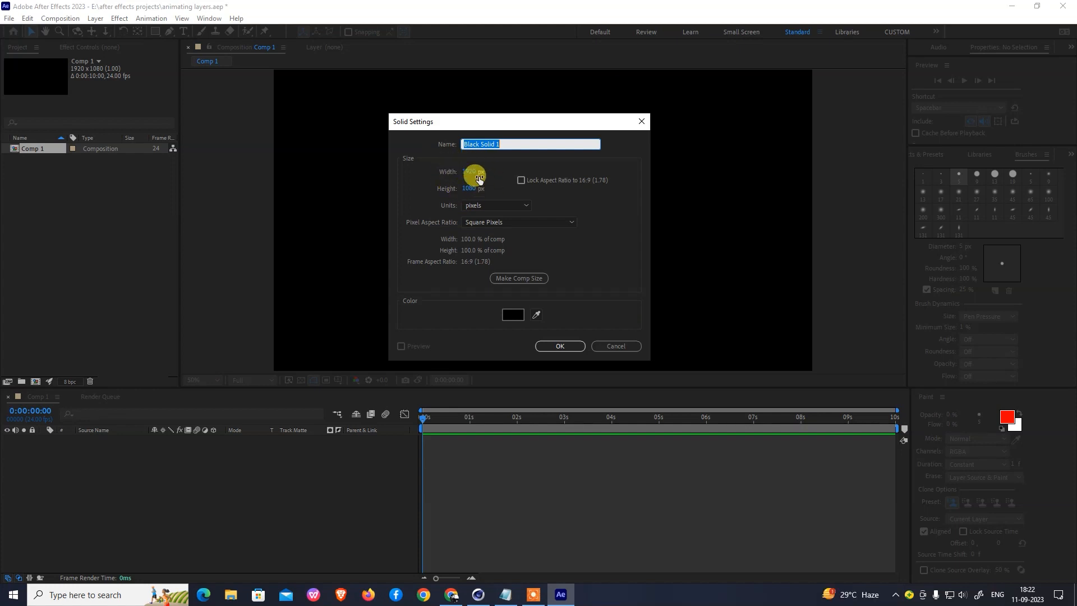
drag(527, 123, 539, 77)
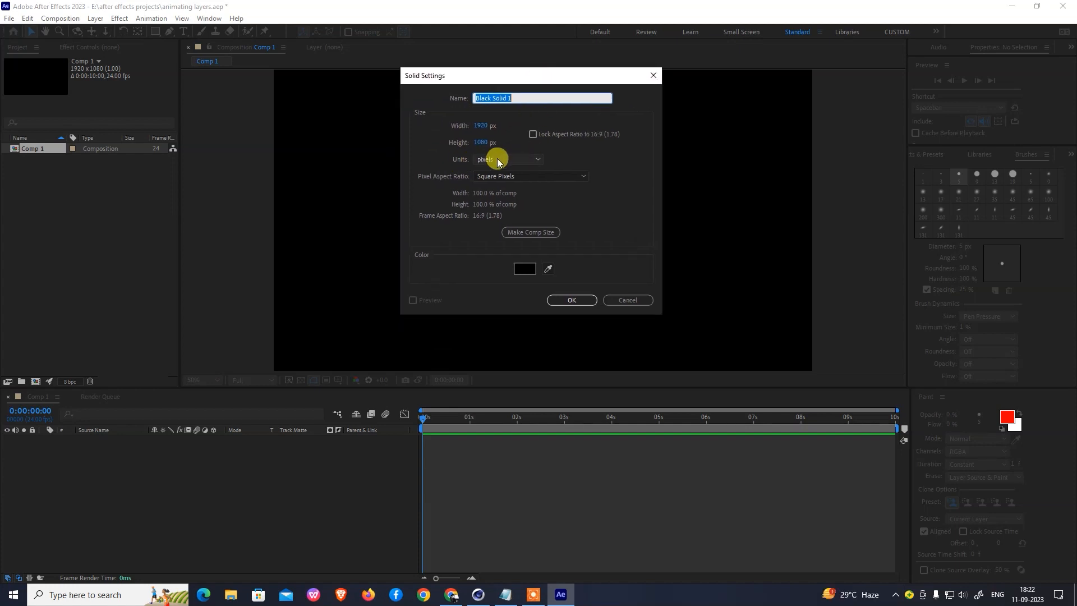
click(489, 160)
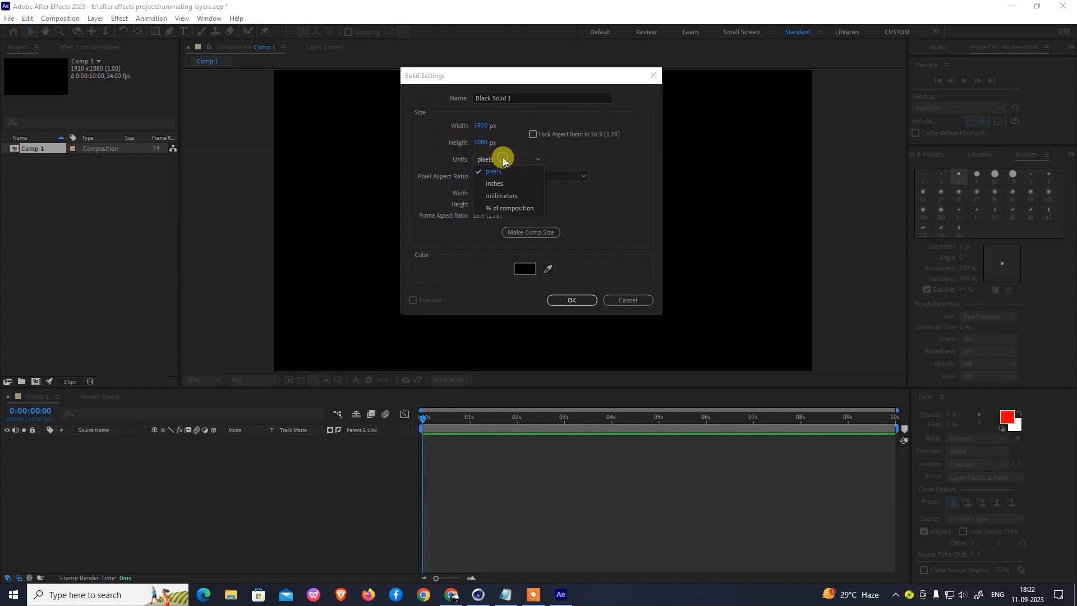
click(482, 130)
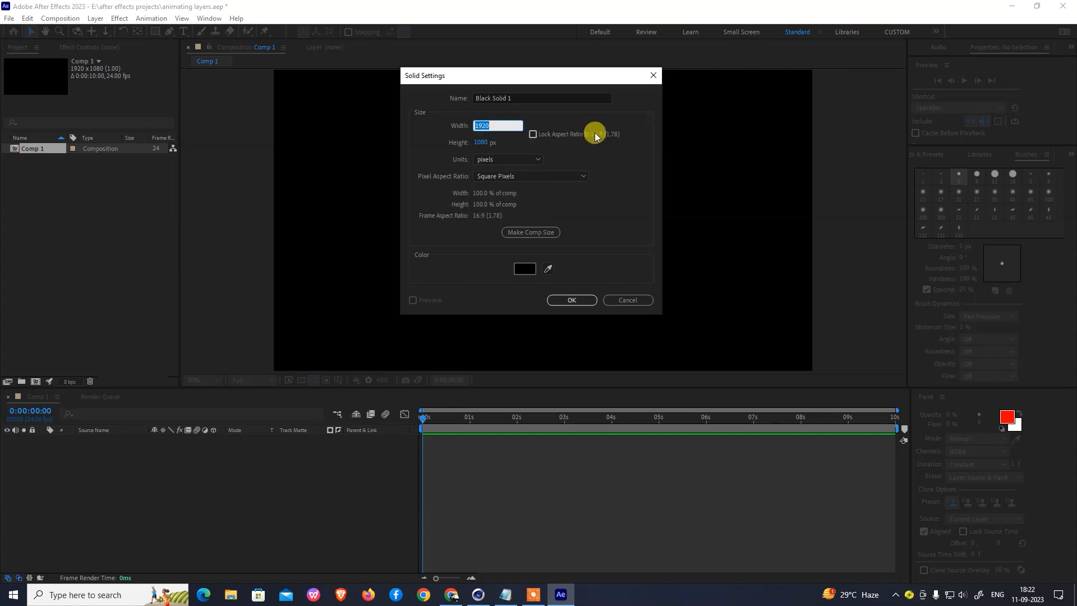
text(100)
click(478, 142)
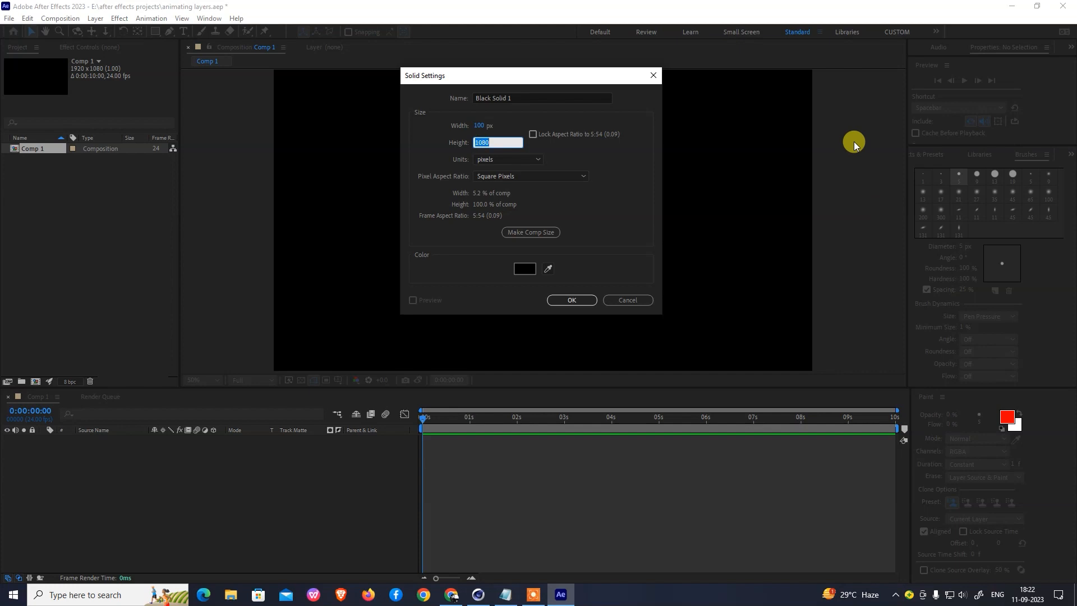
text(50)
- Set the new solid's color to pure red, FF0000
click(524, 269)
drag(499, 264, 368, 208)
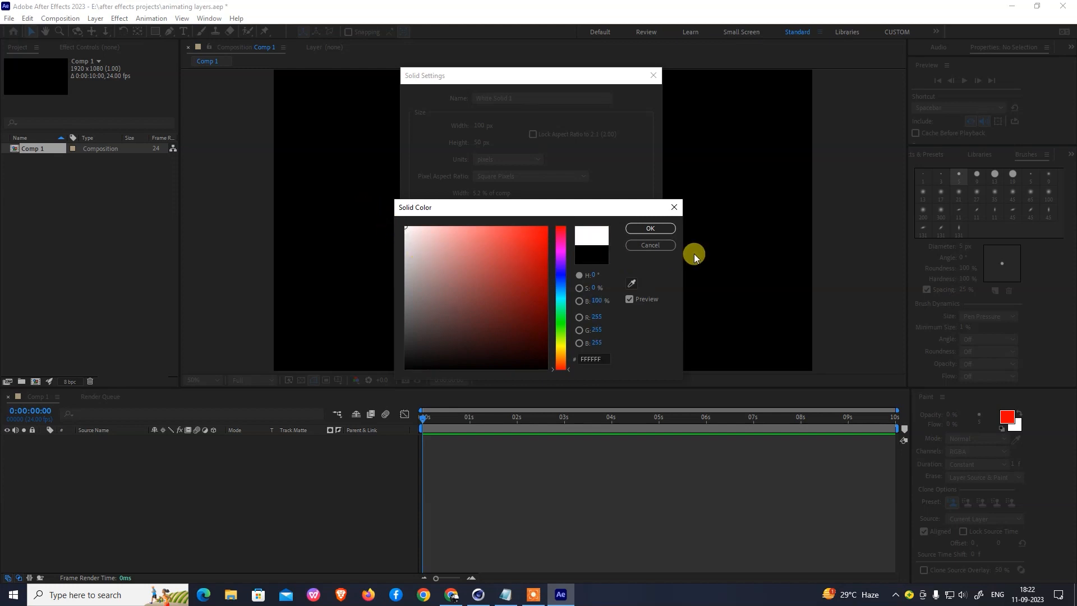
drag(516, 310, 554, 224)
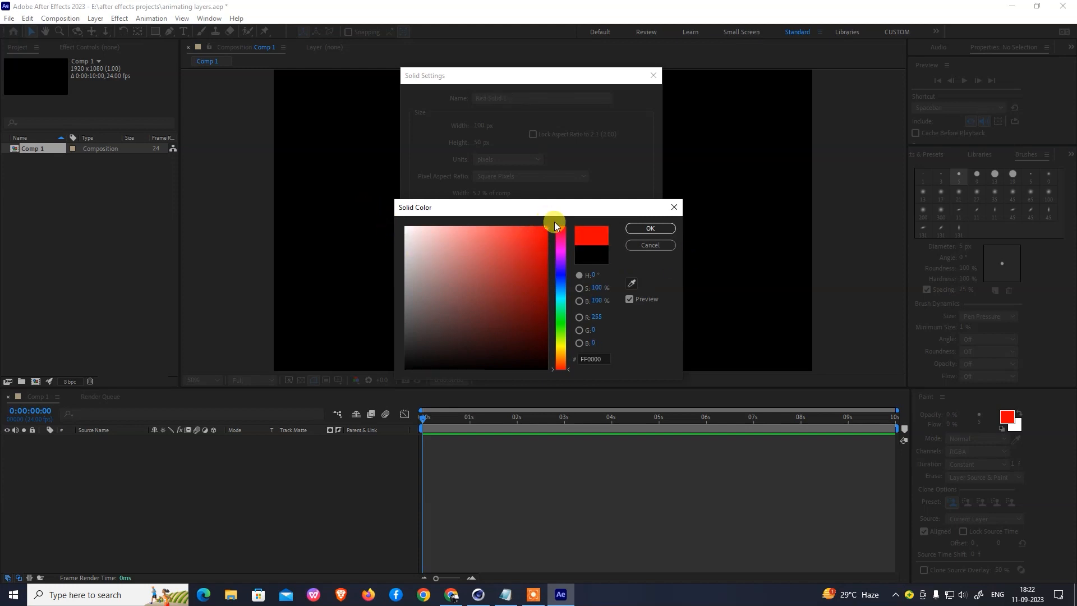
click(641, 230)
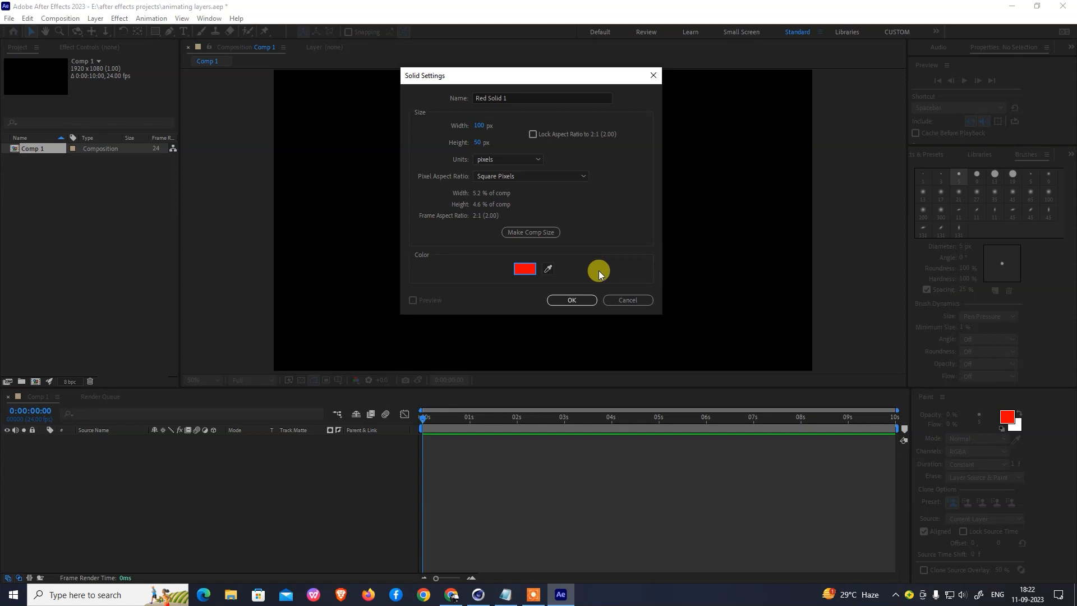
- Create the 100 × 50 px red solid layer and undo its creation
click(555, 300)
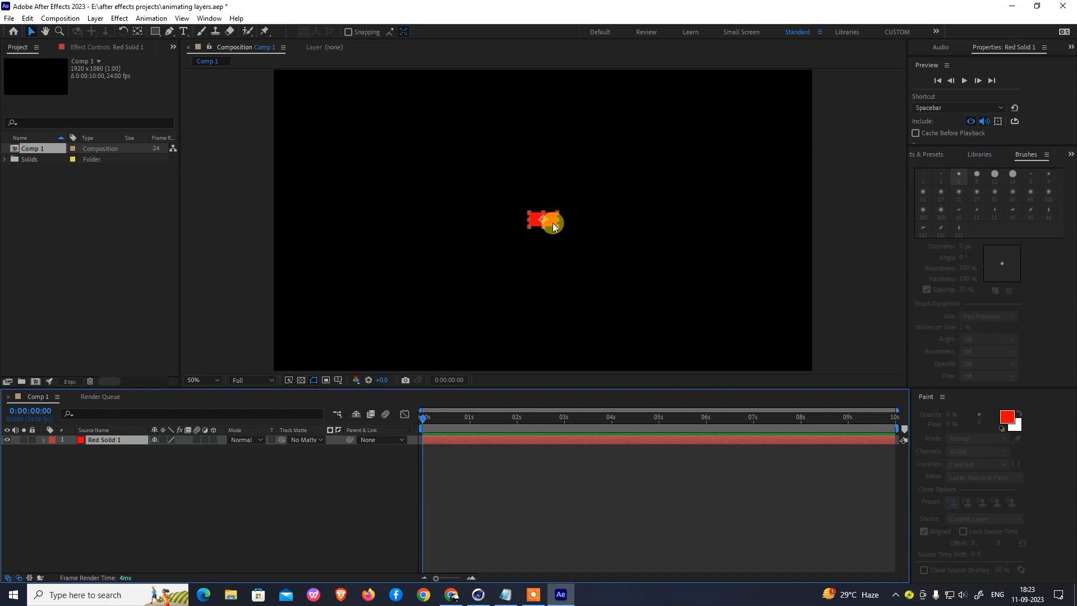
key(ctrl+z)
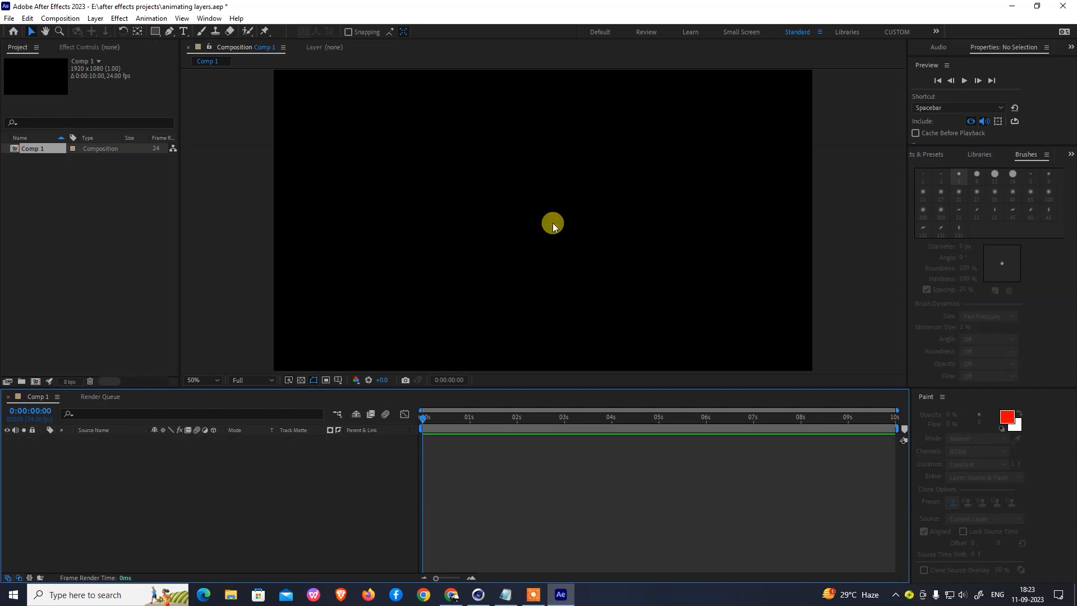
- Create a red solid layer 1920 px wide and 1080 px high, and undo its creation
click(96, 18)
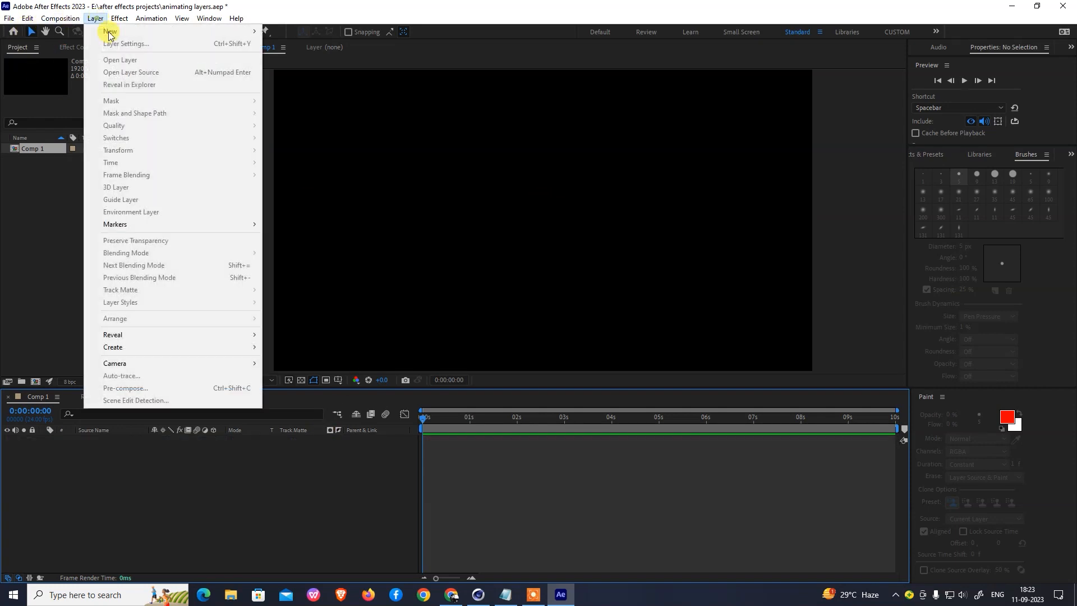
mouse_move(107, 31)
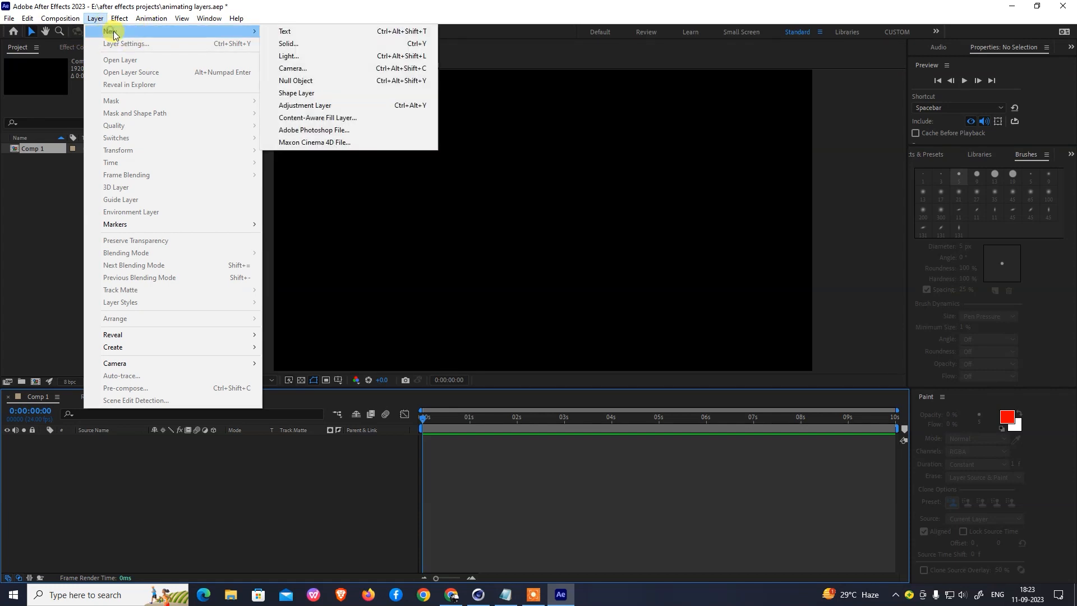
click(291, 42)
click(479, 126)
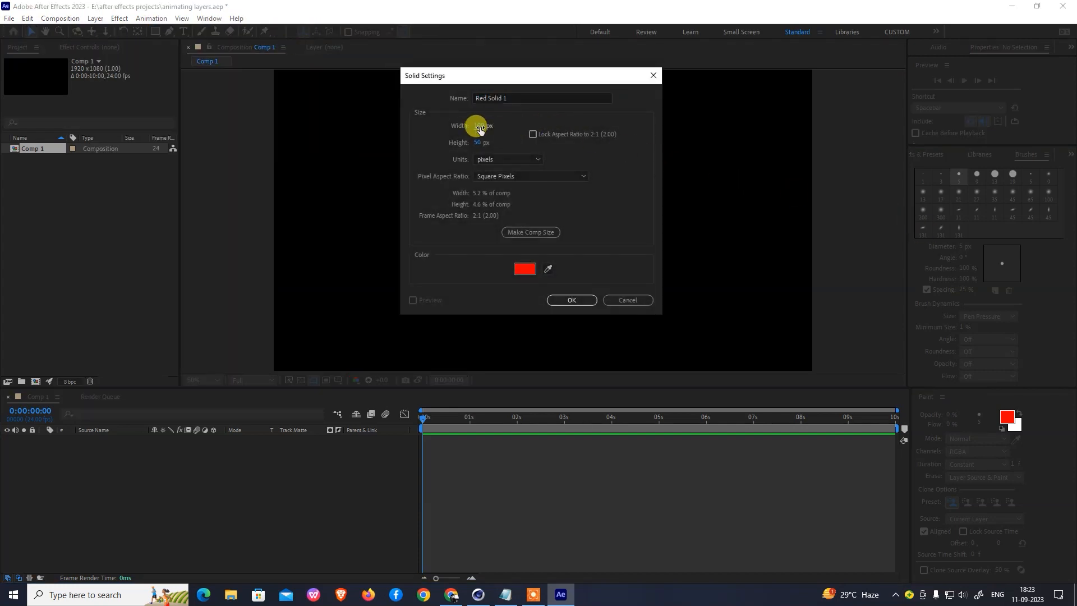
text(1920)
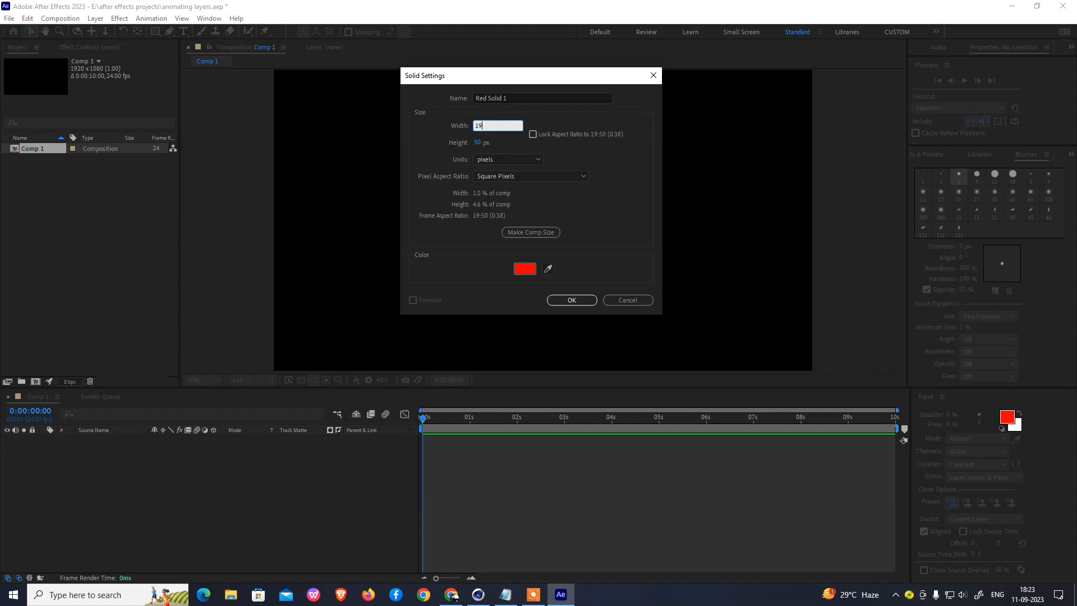
click(483, 143)
text(1080)
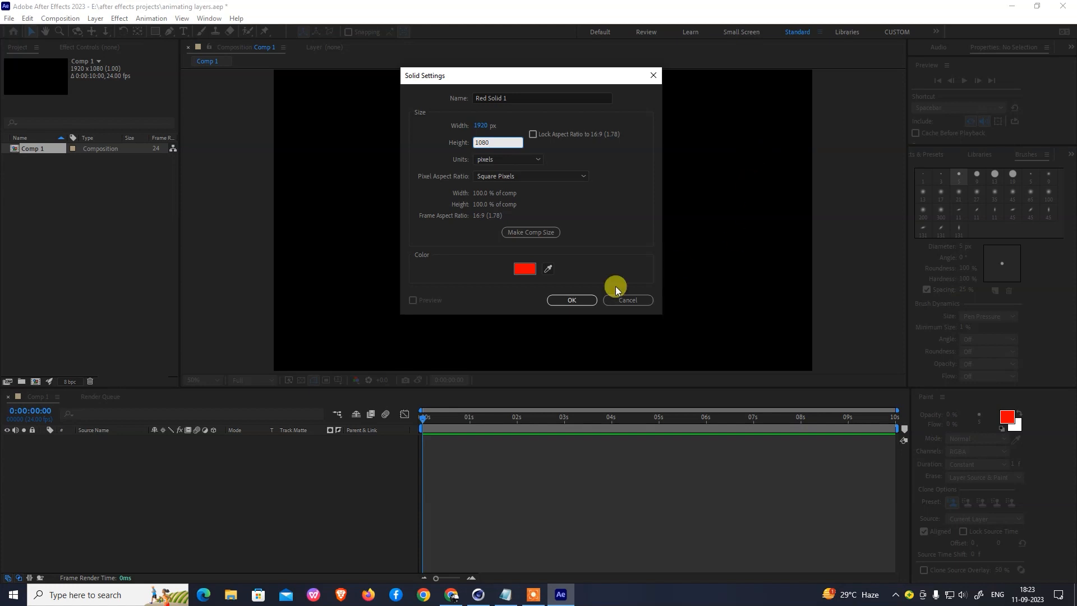
click(571, 301)
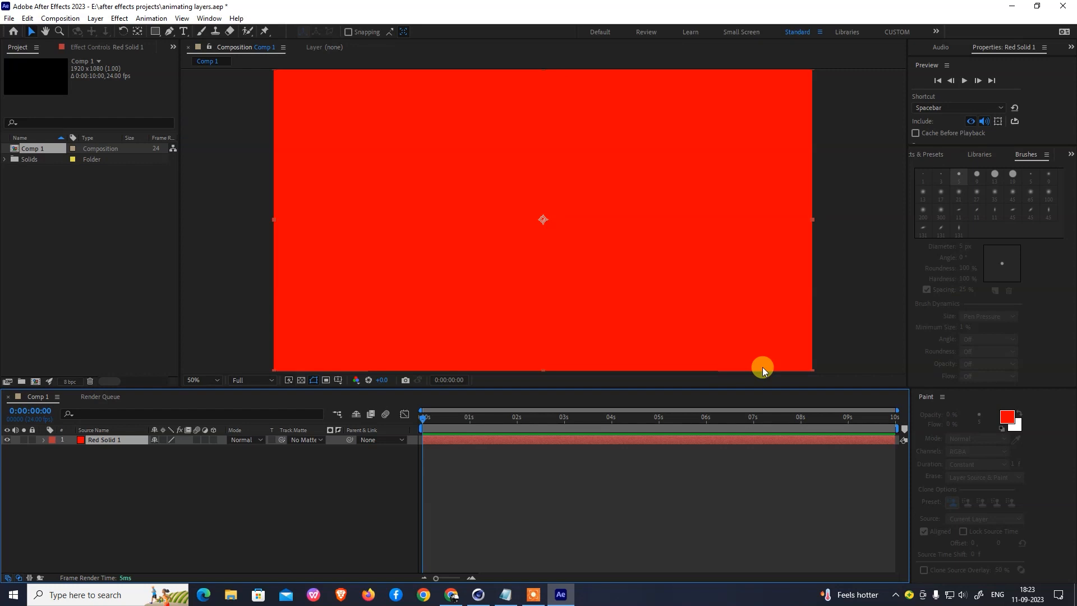
key(ctrl+z)
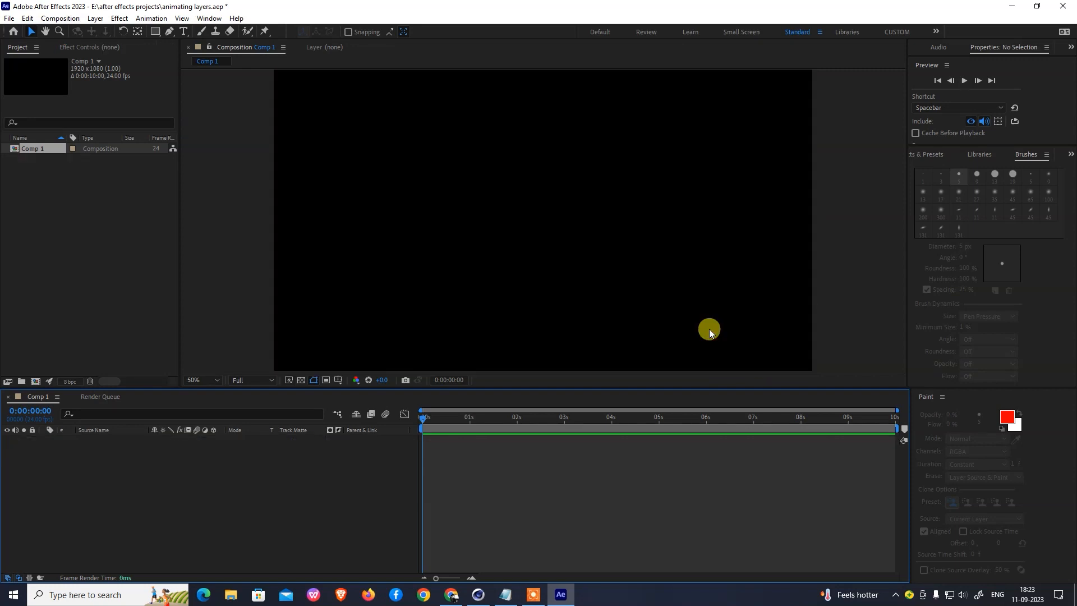
- Create a red solid layer with a width of 100 px and a height of 50 px
click(96, 18)
mouse_move(197, 32)
click(296, 43)
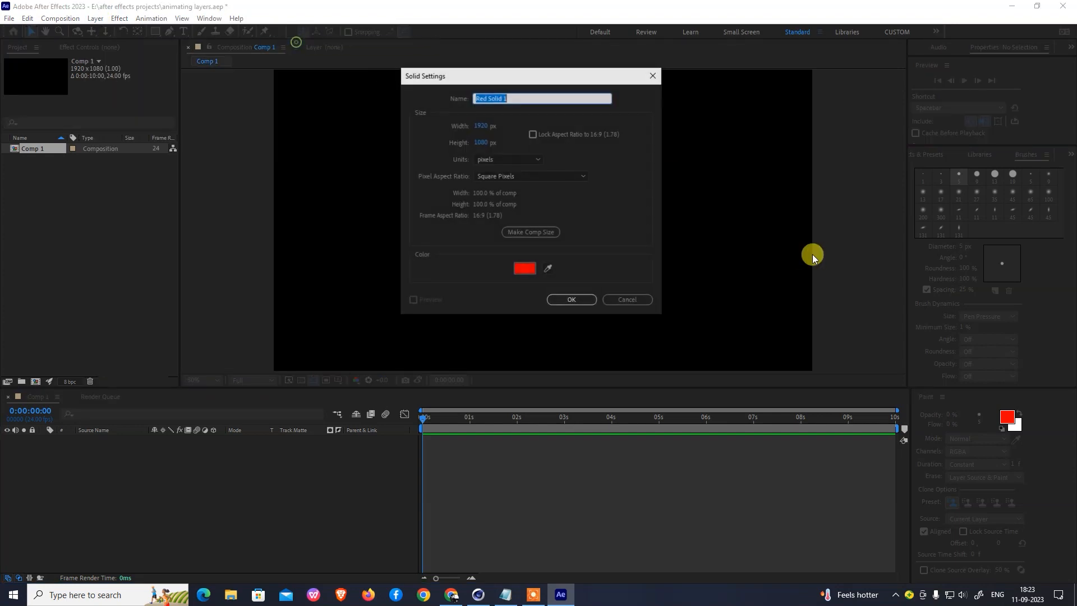
click(483, 127)
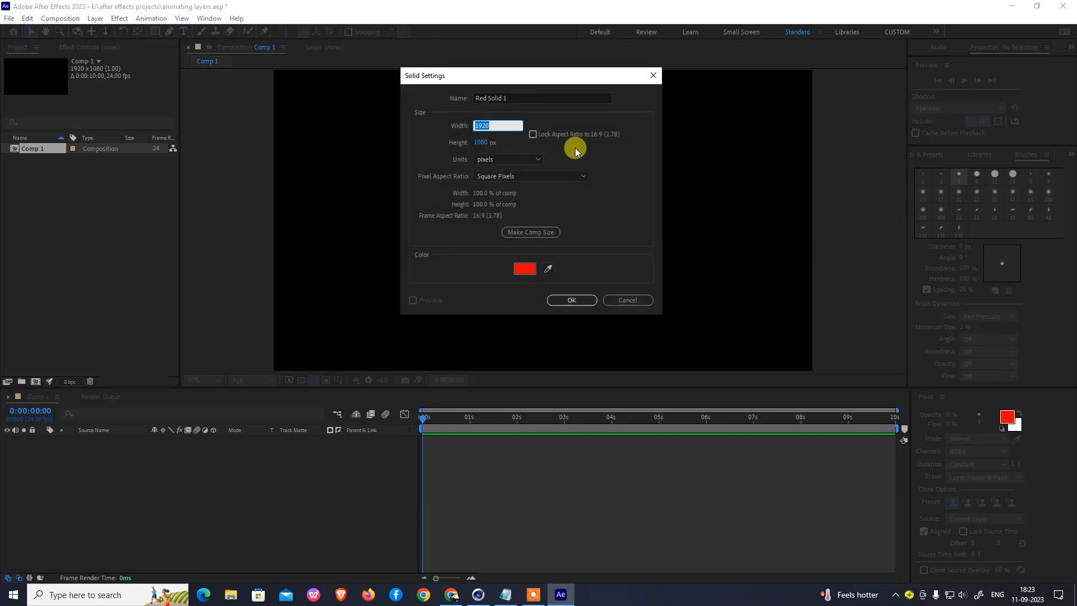
text(100)
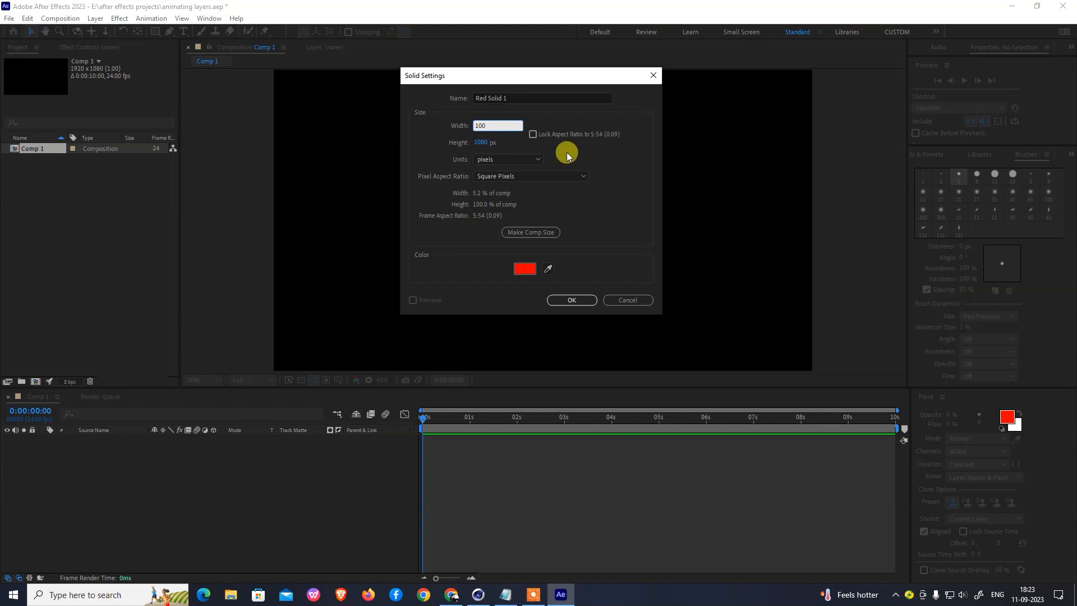
click(483, 141)
text(6)
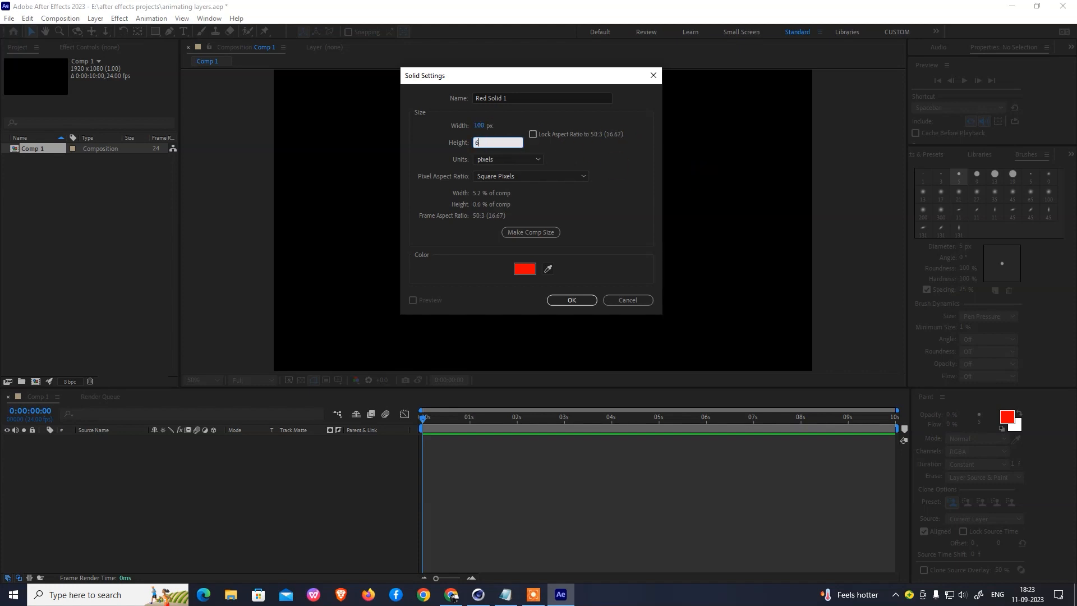
text(0)
key(Return)
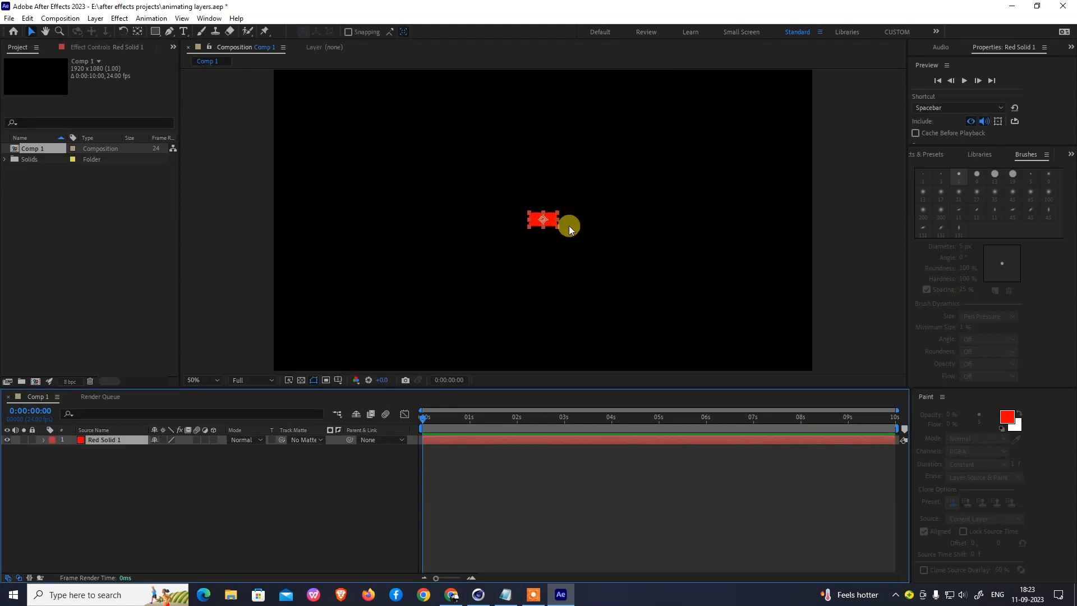
- Expand the Solids folder in the project and the Transform properties of the red solid layer
click(6, 159)
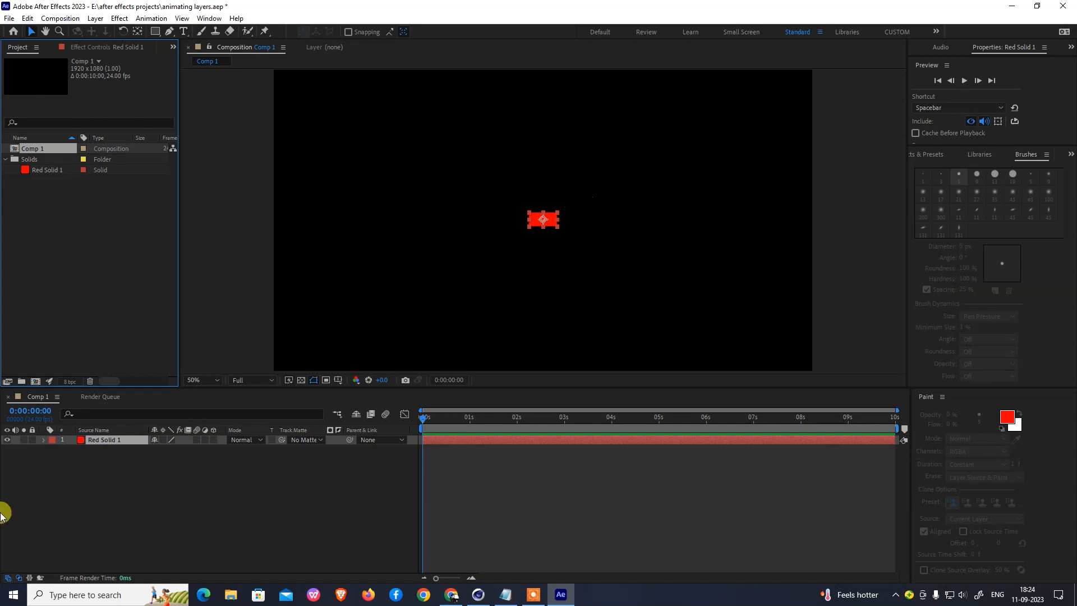
click(43, 443)
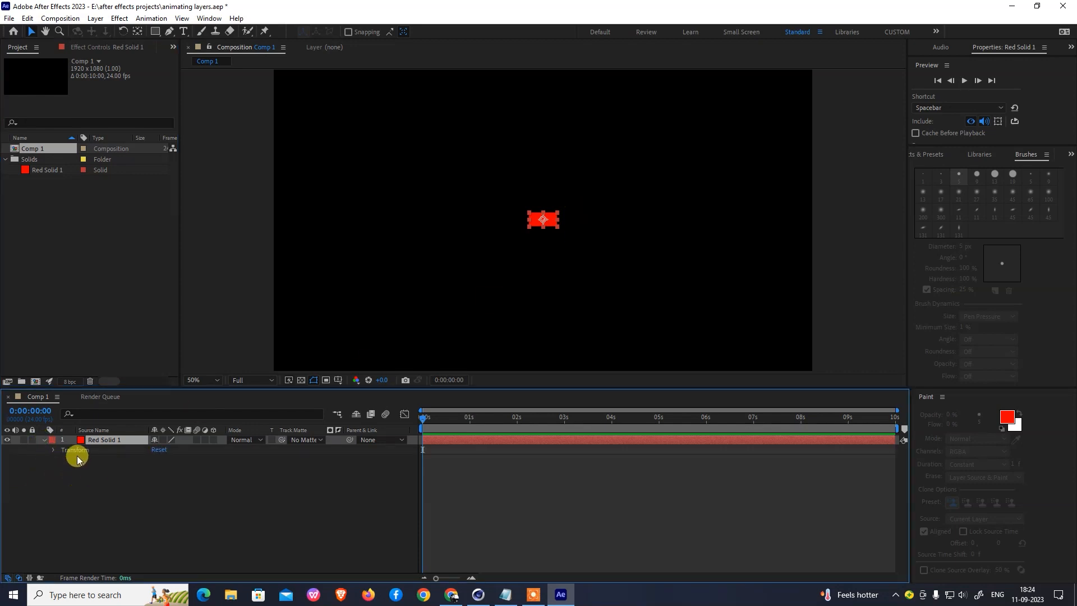
click(45, 440)
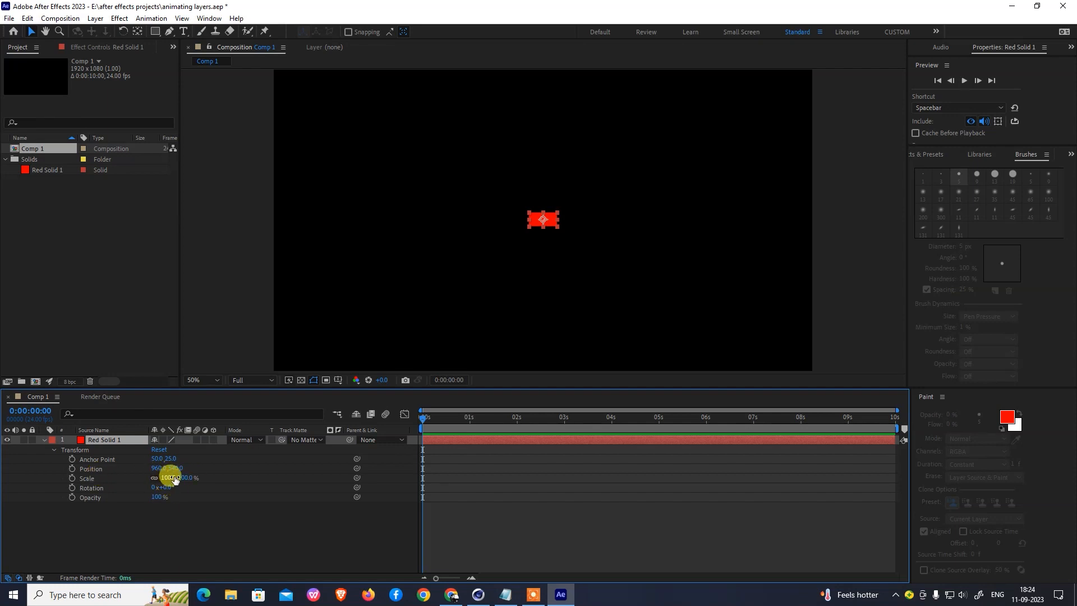
- Edit the red solid's settings, changing its width to 1920 px and its height to 1080 px
click(94, 21)
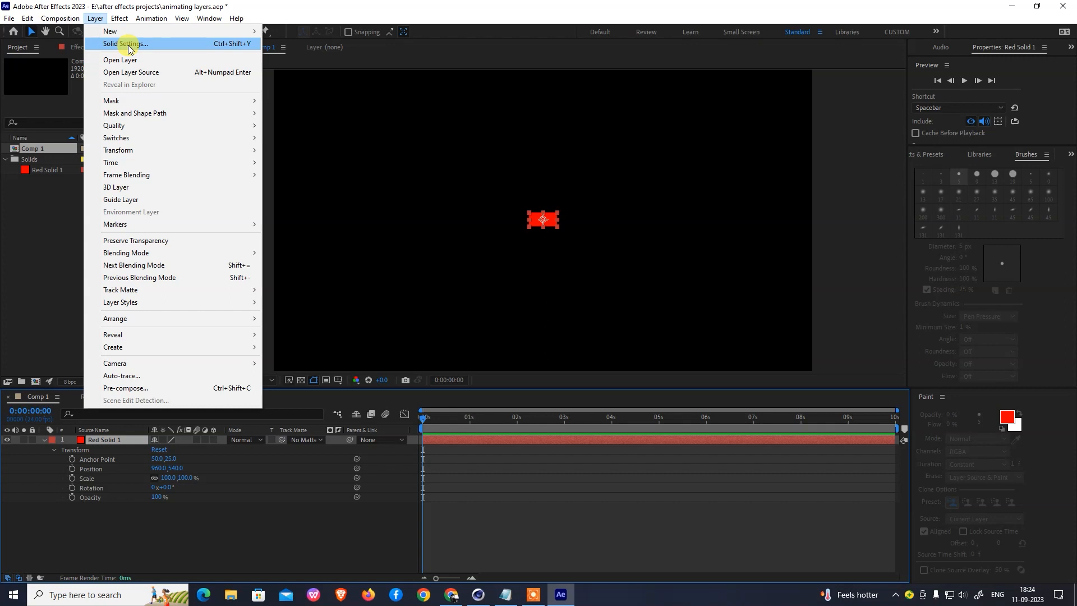
mouse_move(115, 32)
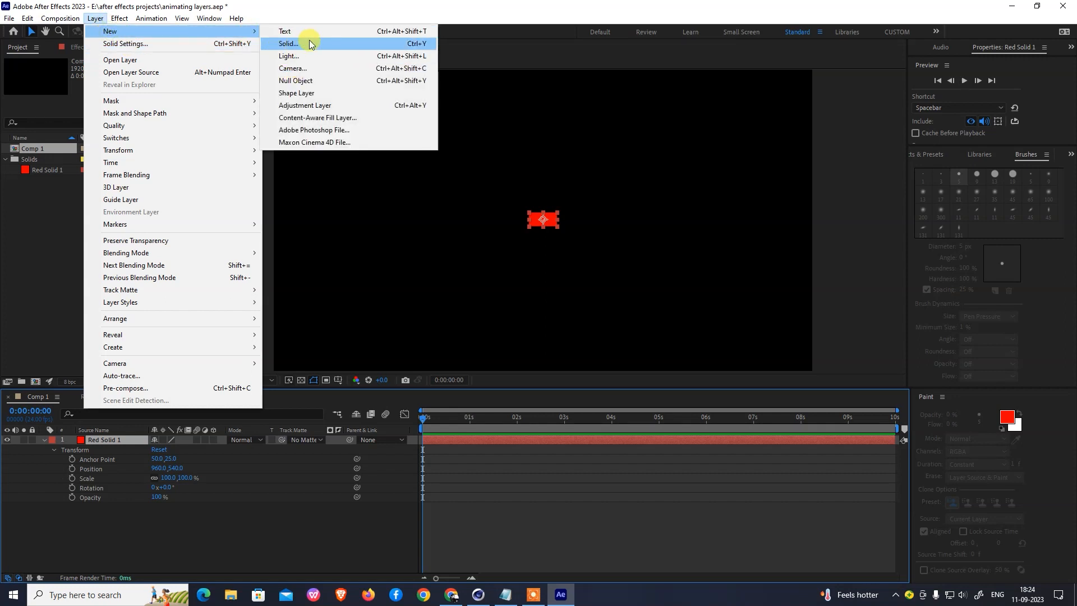
click(133, 45)
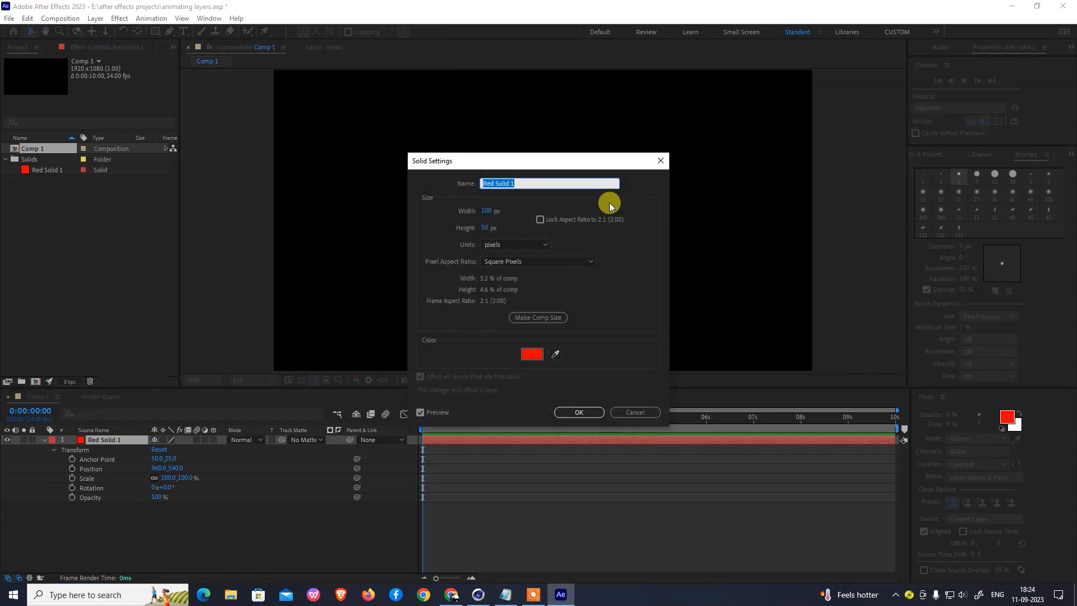
drag(523, 163, 485, 105)
click(450, 149)
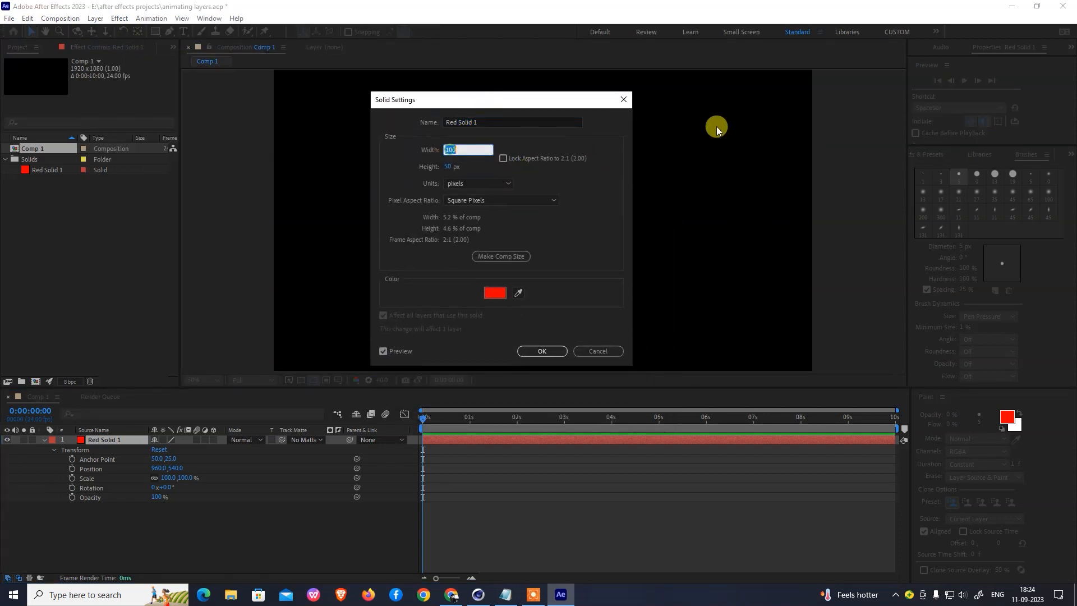
text(1920)
click(447, 166)
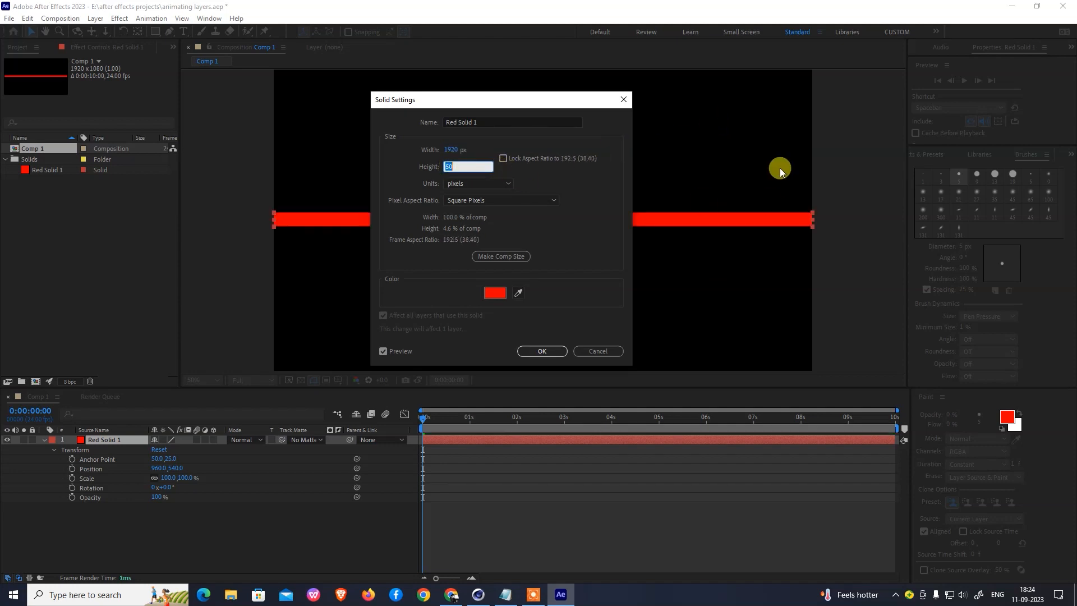
text(1080)
key(Return)
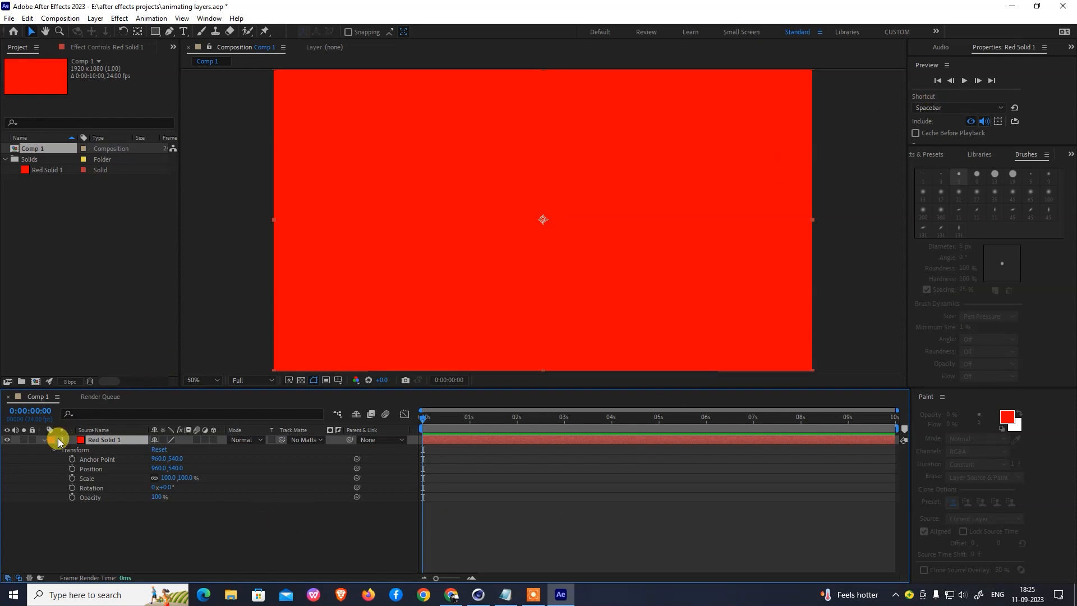
- Shrink the red solid freehand in the composition view and move it to about 1264, 324
click(44, 440)
click(265, 507)
click(110, 439)
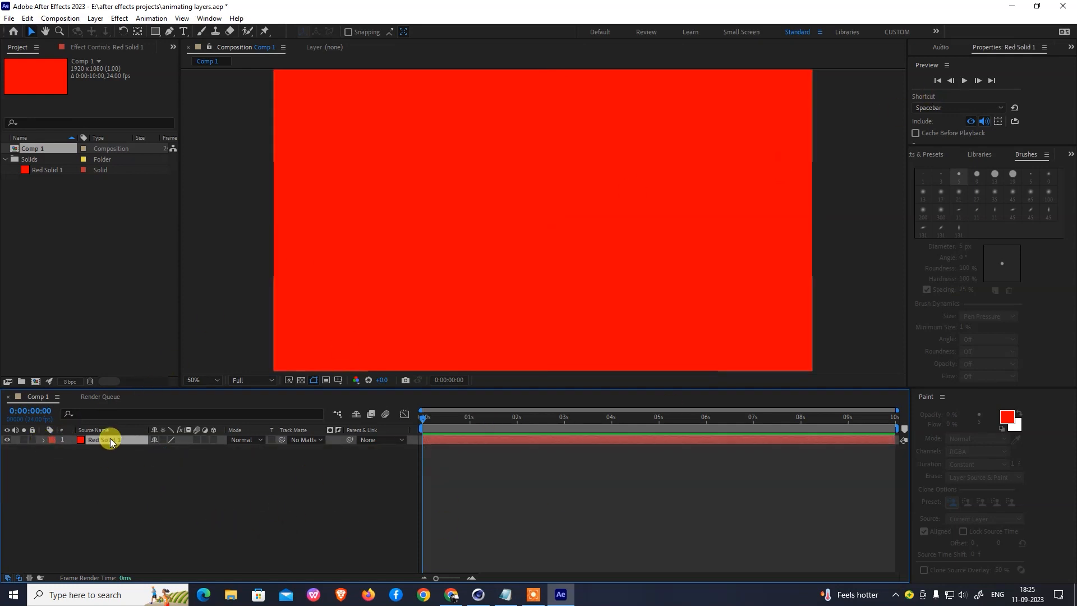
key(comma)
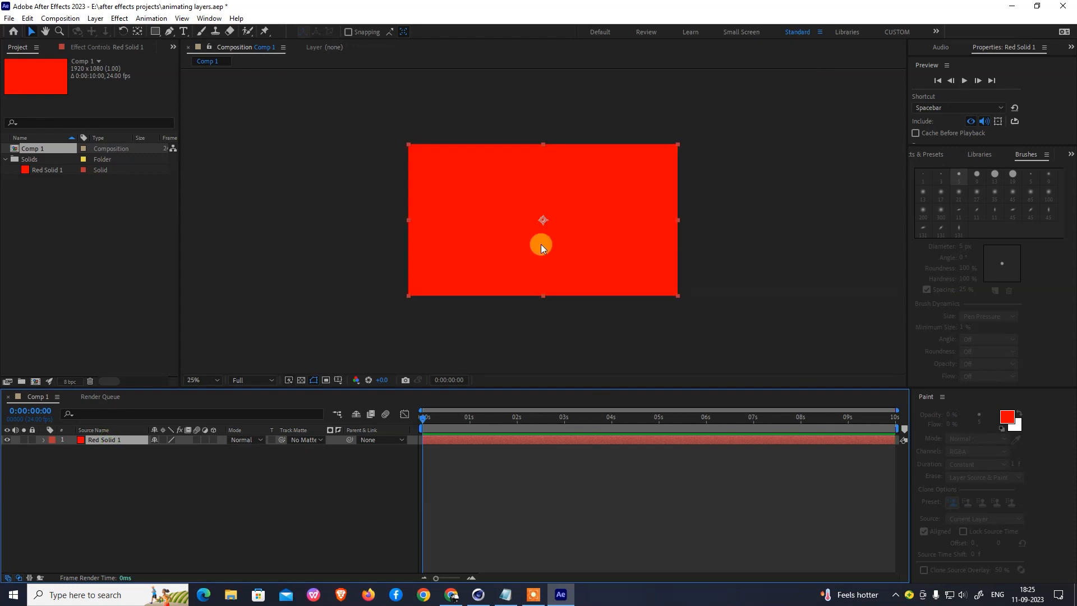
drag(645, 217, 616, 177)
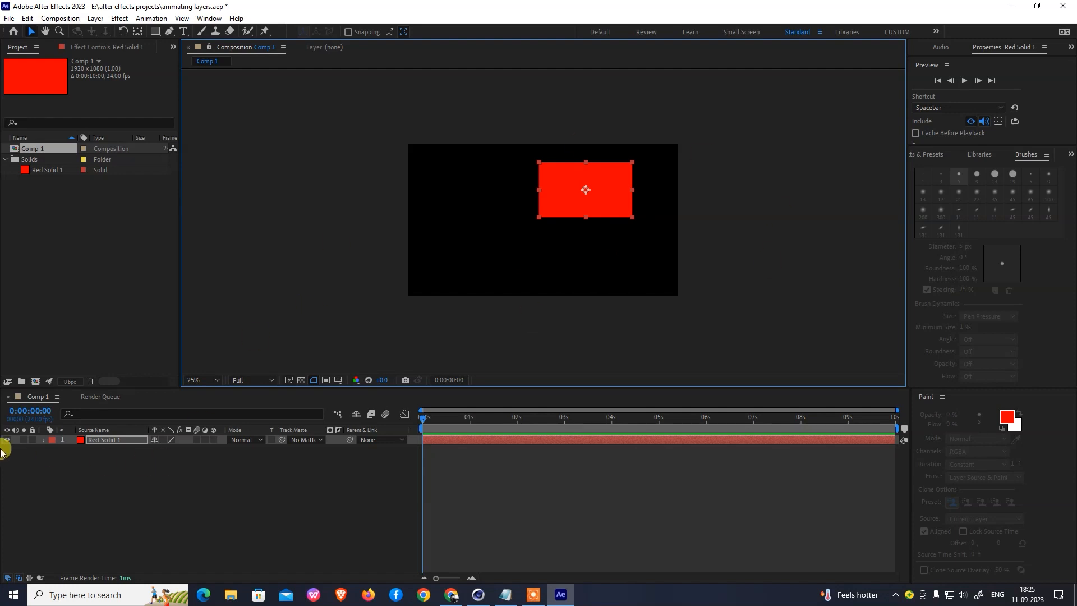
- In the red solid's Transform properties, reduce Scale to 20.1, 21.1% and set Position to 1264, 513
click(43, 440)
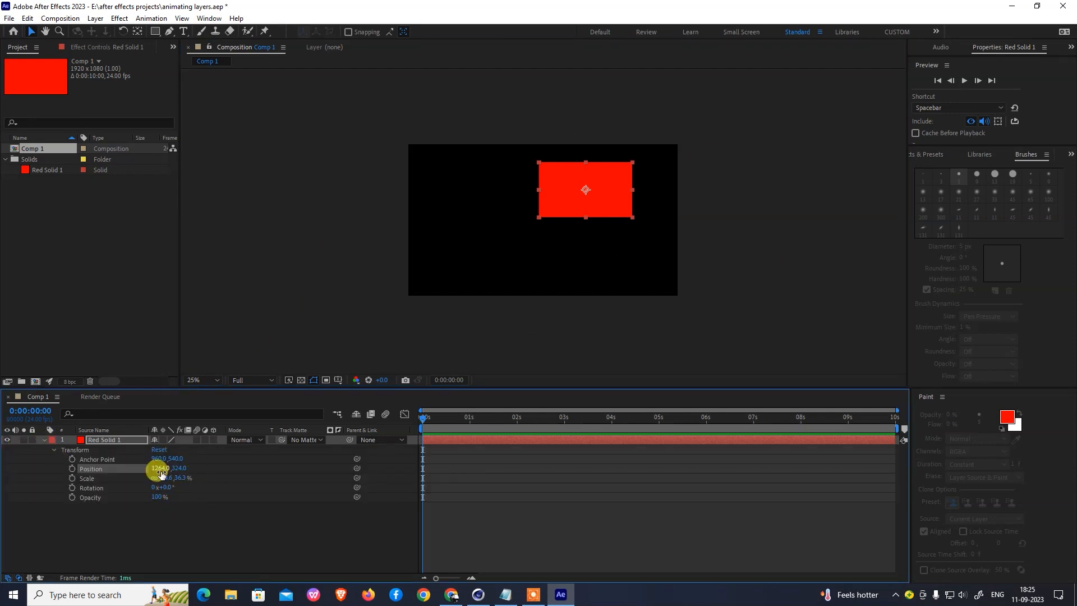
drag(164, 481, 141, 471)
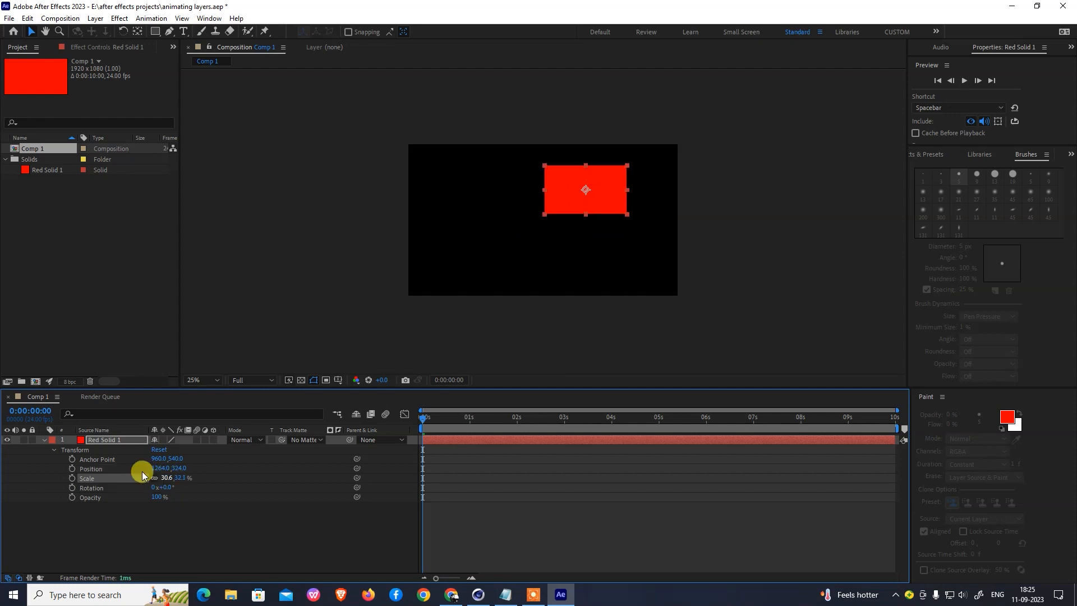
click(44, 440)
click(43, 440)
click(43, 439)
click(43, 440)
click(53, 449)
click(53, 449)
mouse_move(175, 478)
mouse_down()
mouse_move(223, 476)
mouse_move(158, 477)
mouse_move(482, 464)
mouse_move(180, 462)
mouse_move(260, 464)
mouse_move(187, 490)
mouse_up()
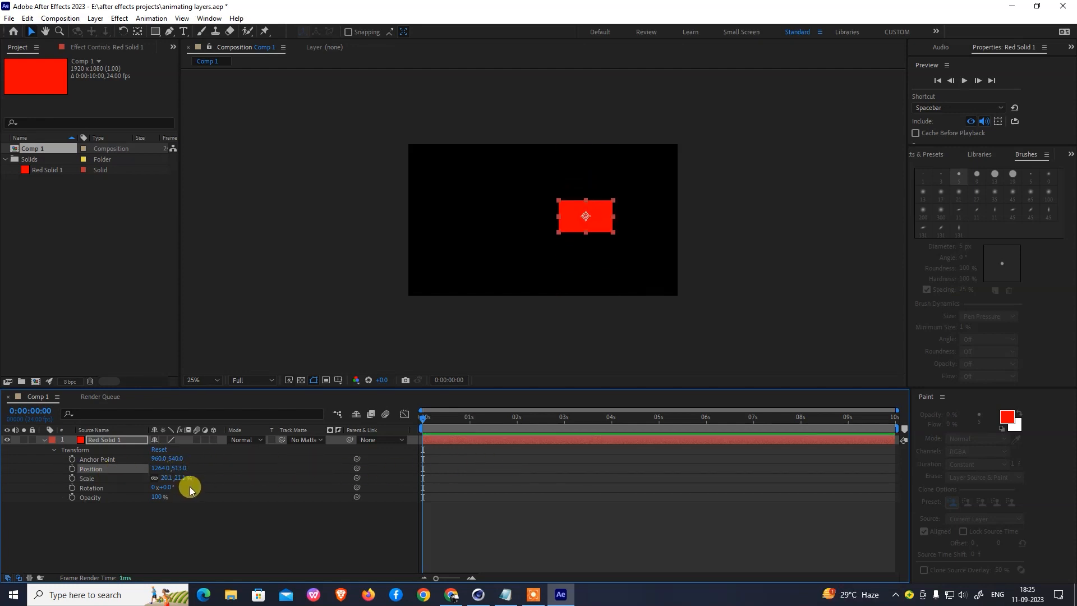
- Set the red solid's Anchor Point to 1327, 540 and its Scale to 41.1, 43.1%
drag(159, 458, 302, 452)
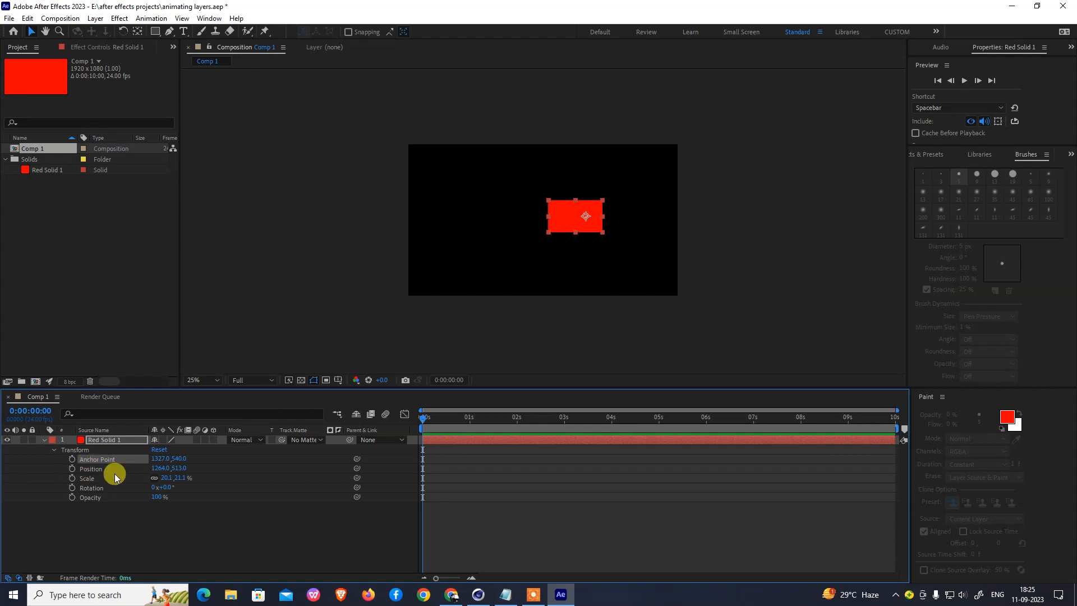
drag(166, 482, 221, 492)
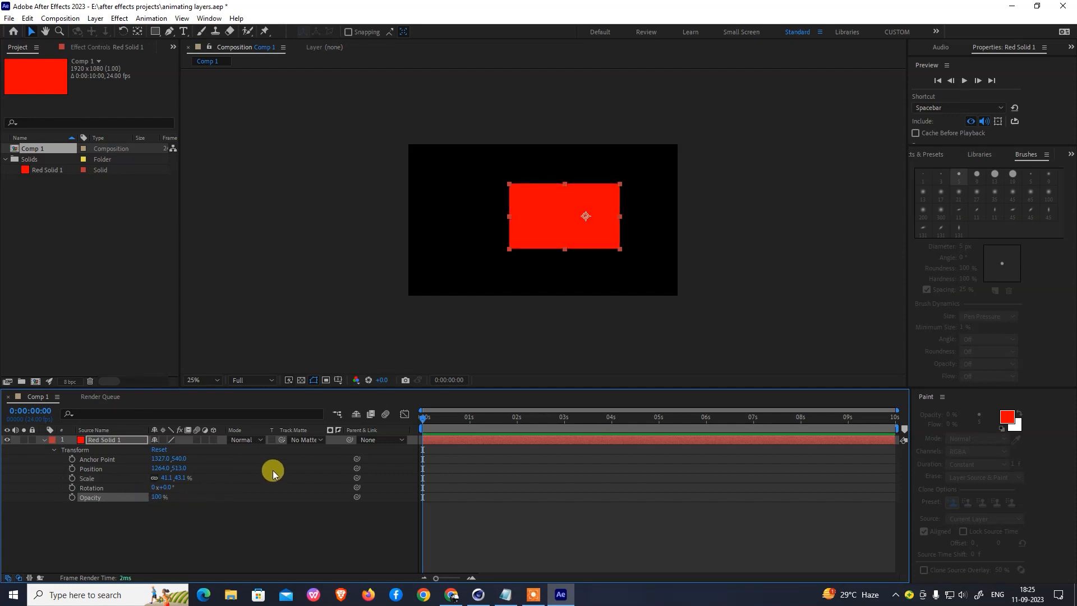
- Delete the red solid layer from the composition's timeline
click(102, 441)
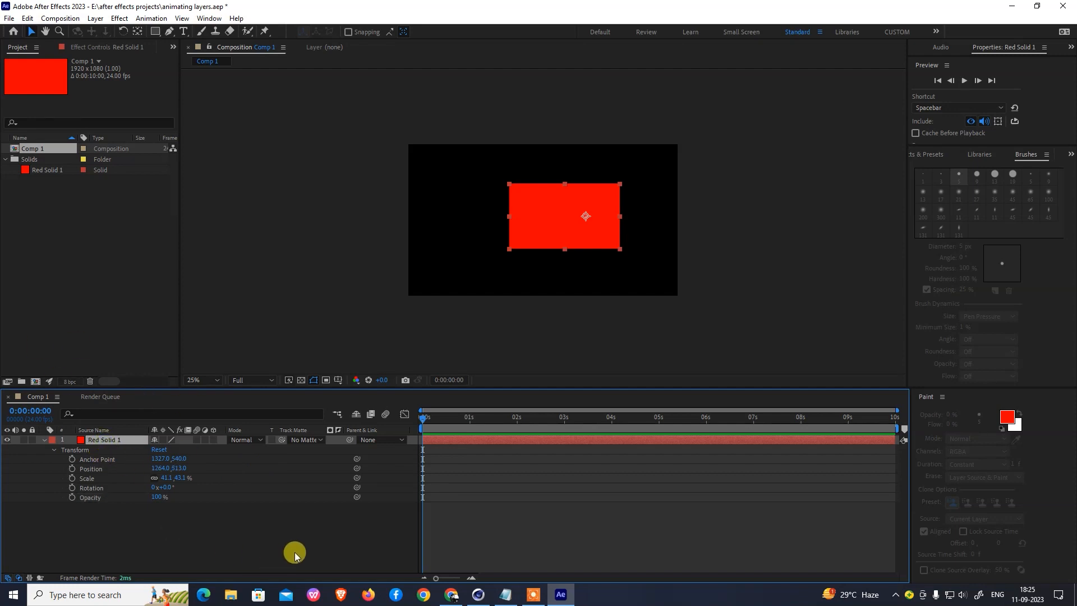
click(122, 535)
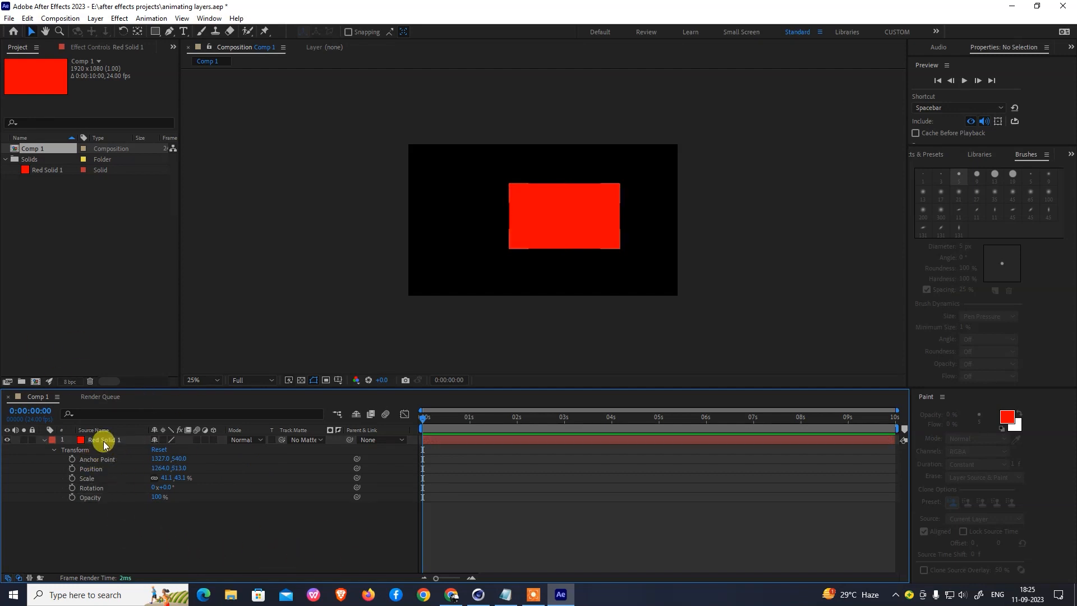
click(104, 440)
key(Delete)
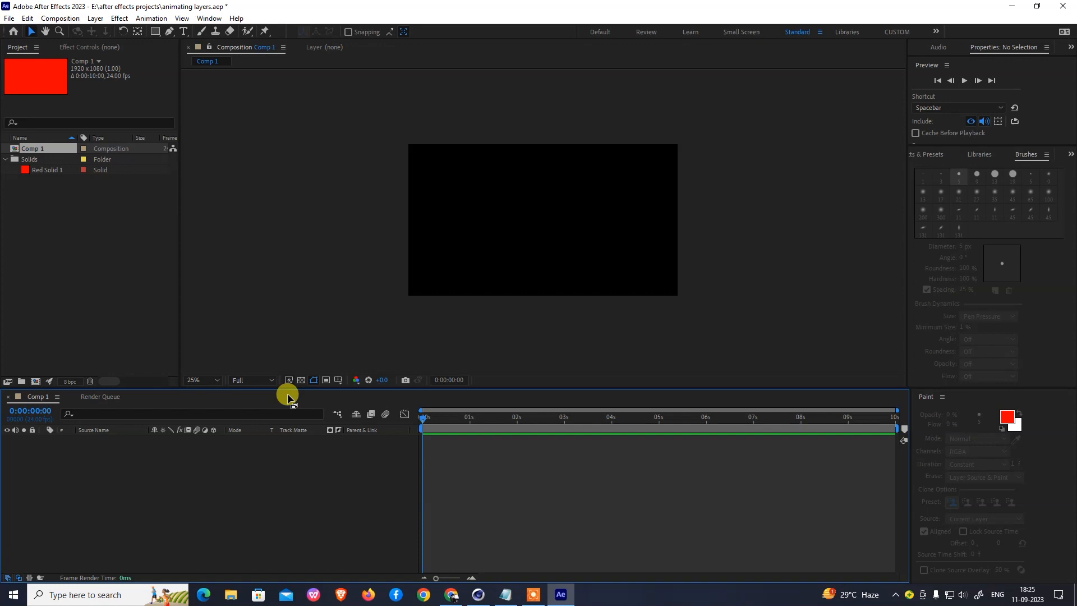
- Delete the composition and the Solids folder with its red solid from the project, confirming the deletion
drag(6, 229, 77, 149)
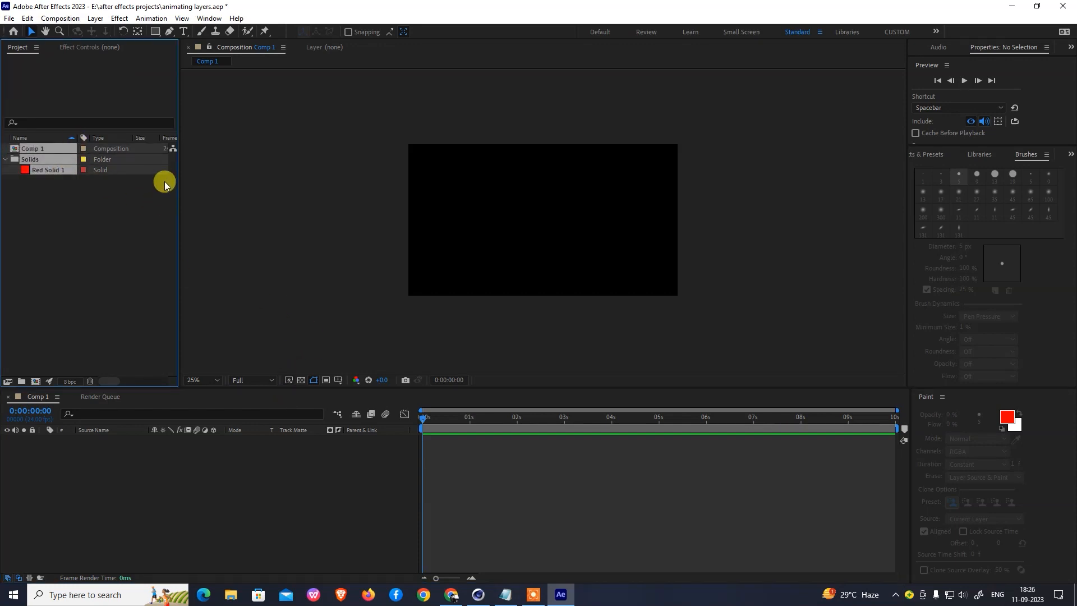
key(Delete)
click(604, 310)
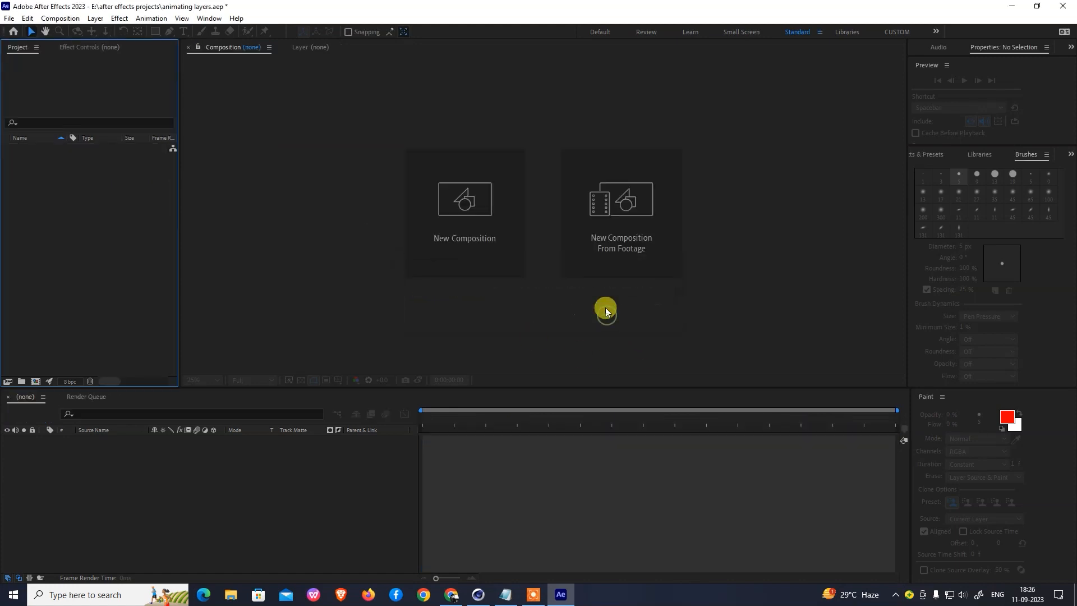
- Create a new composition named Comp 1 with the HD 1920x1080, 24 fps preset and a 10-second duration
click(472, 203)
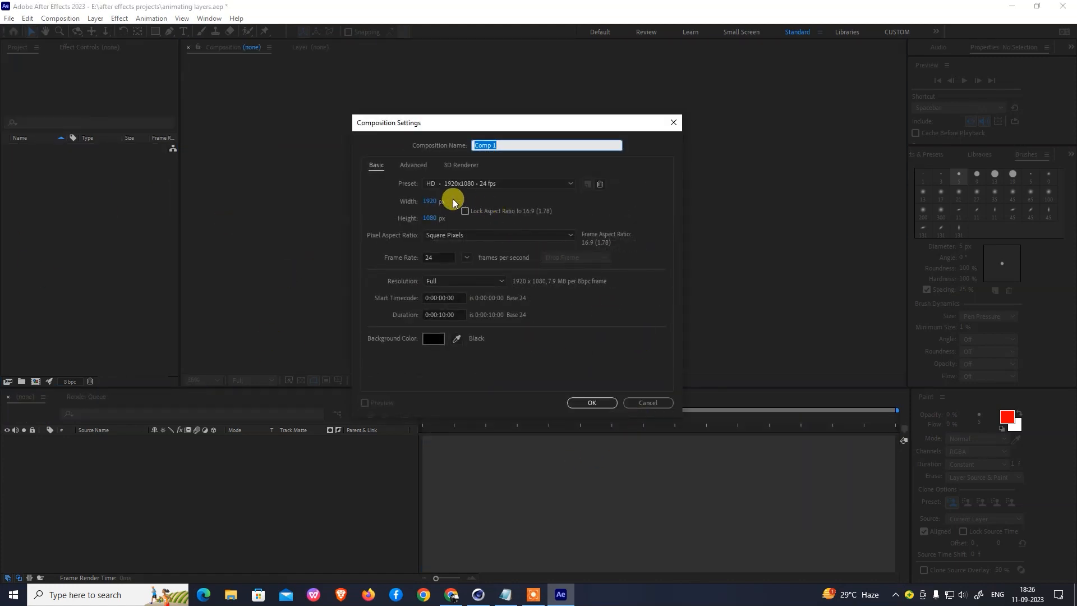
click(591, 402)
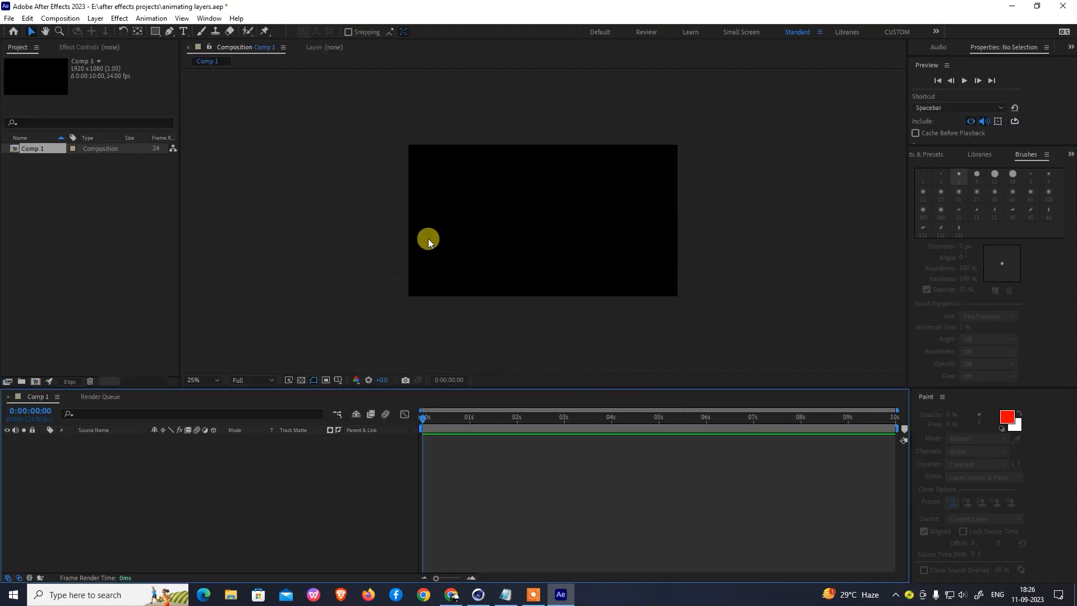
drag(449, 419, 221, 416)
- Create a 1920 x 1080 px red solid layer named Red Solid 1 in the new composition
click(93, 21)
mouse_move(98, 32)
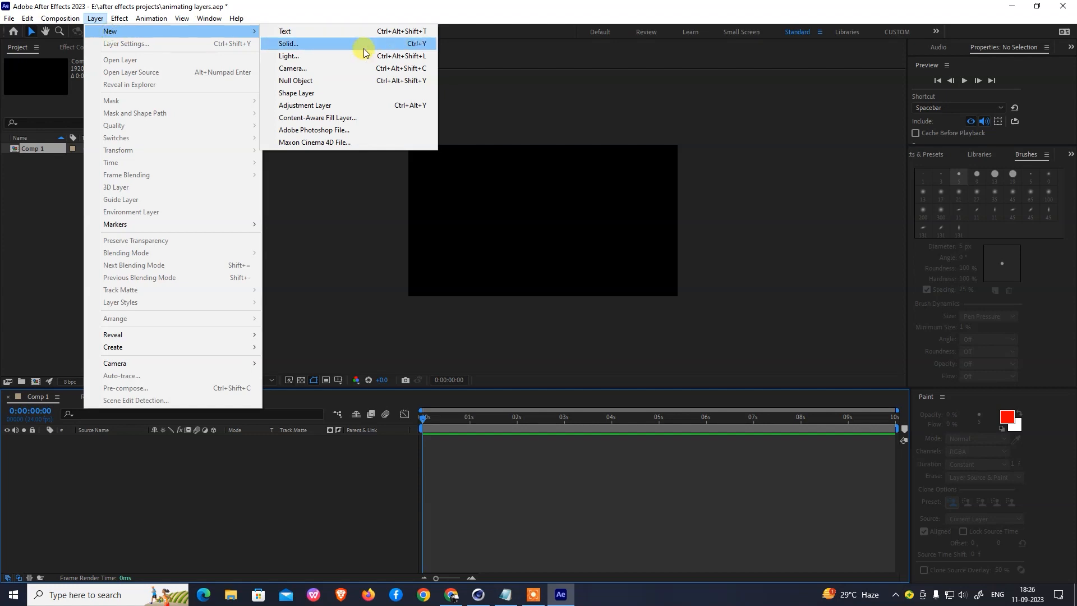
click(306, 44)
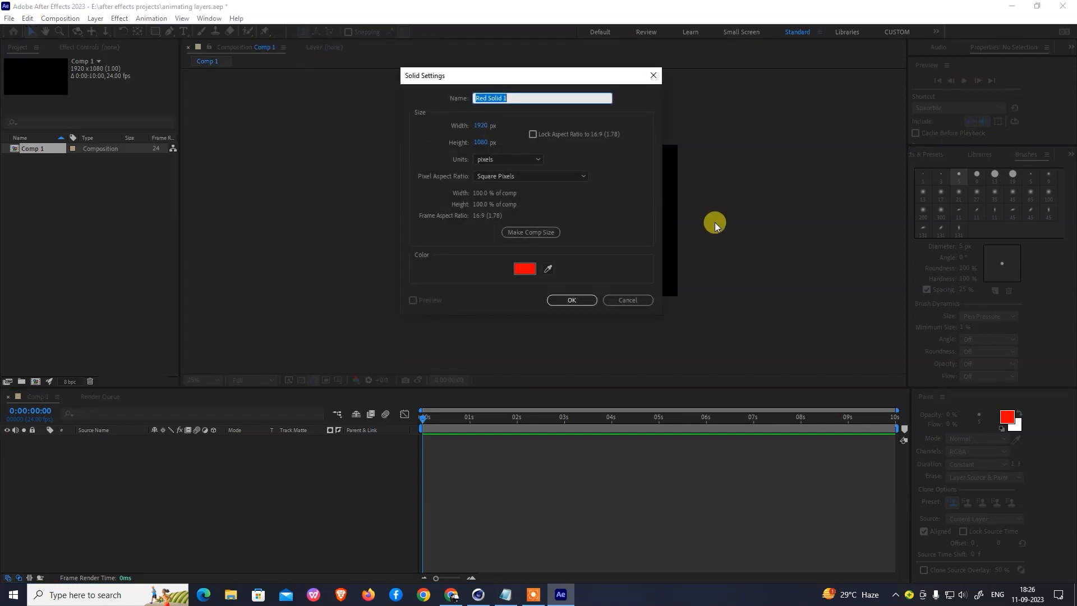
drag(507, 79, 478, 88)
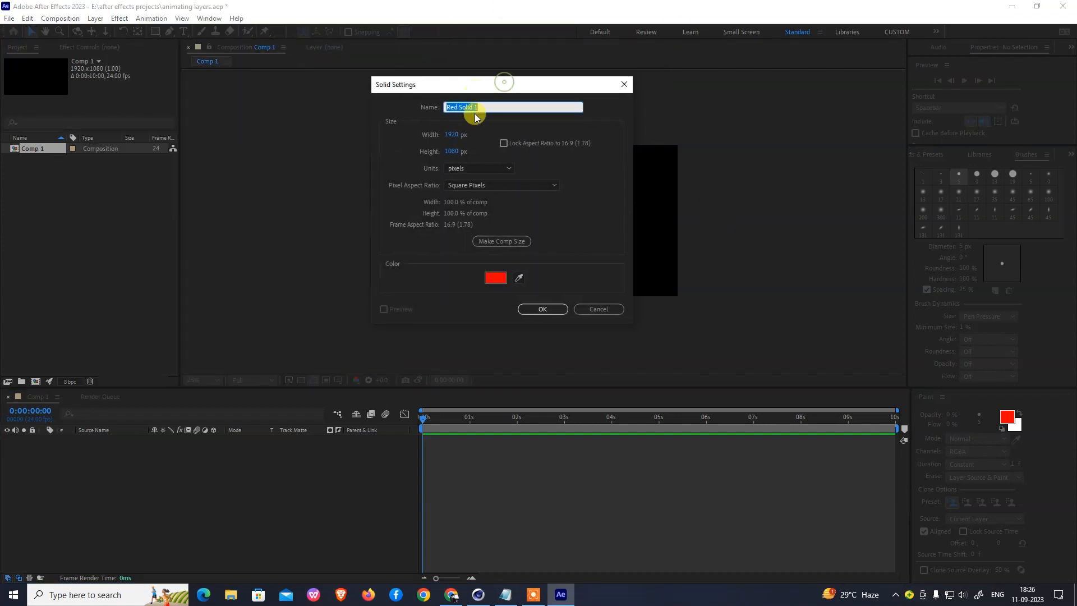
click(503, 283)
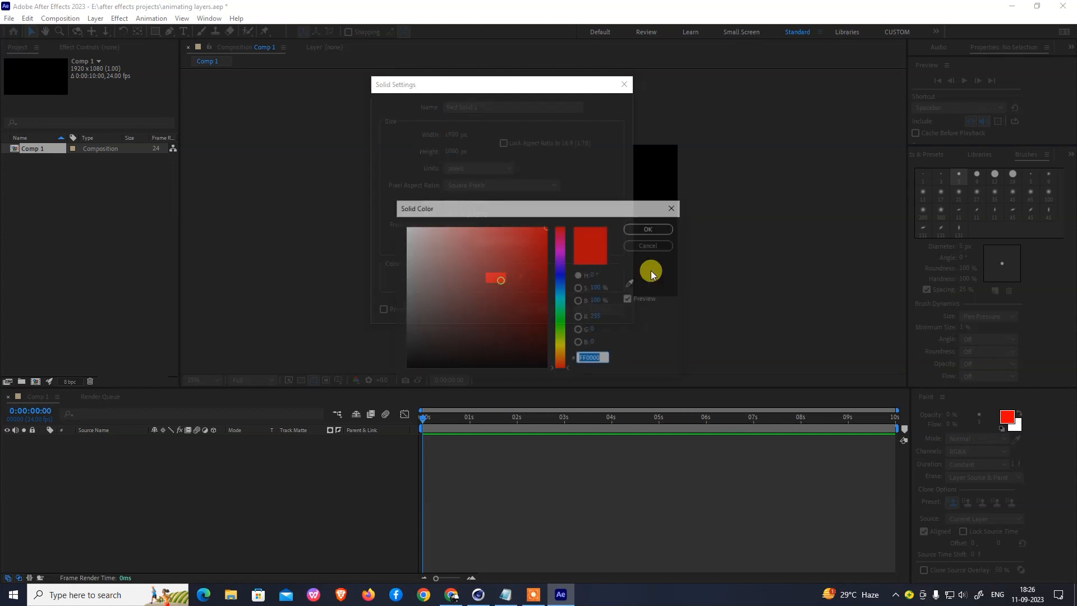
click(561, 273)
drag(560, 273, 560, 232)
click(647, 233)
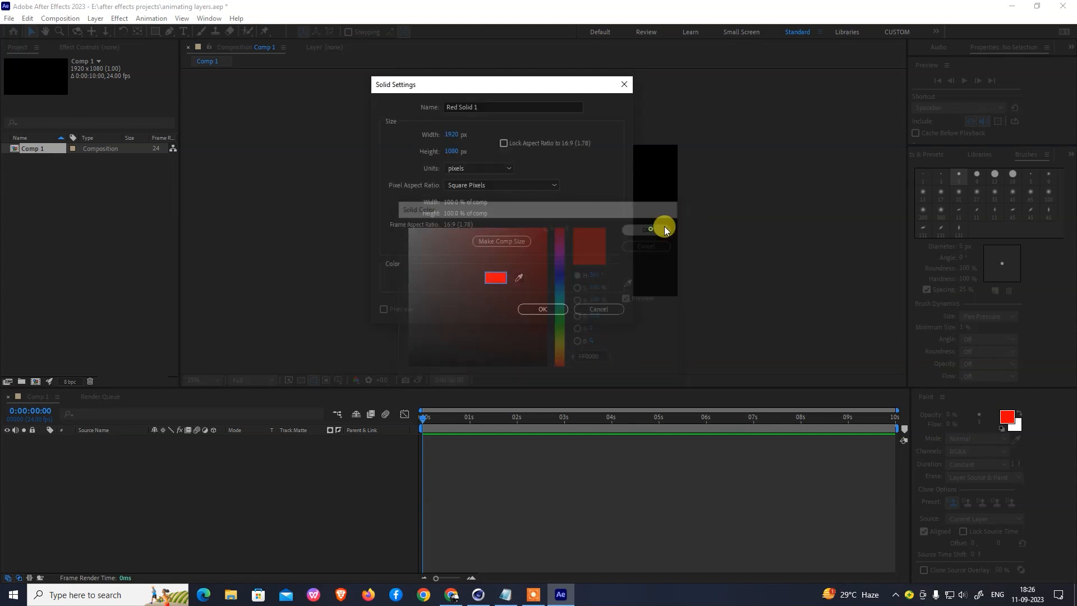
click(542, 309)
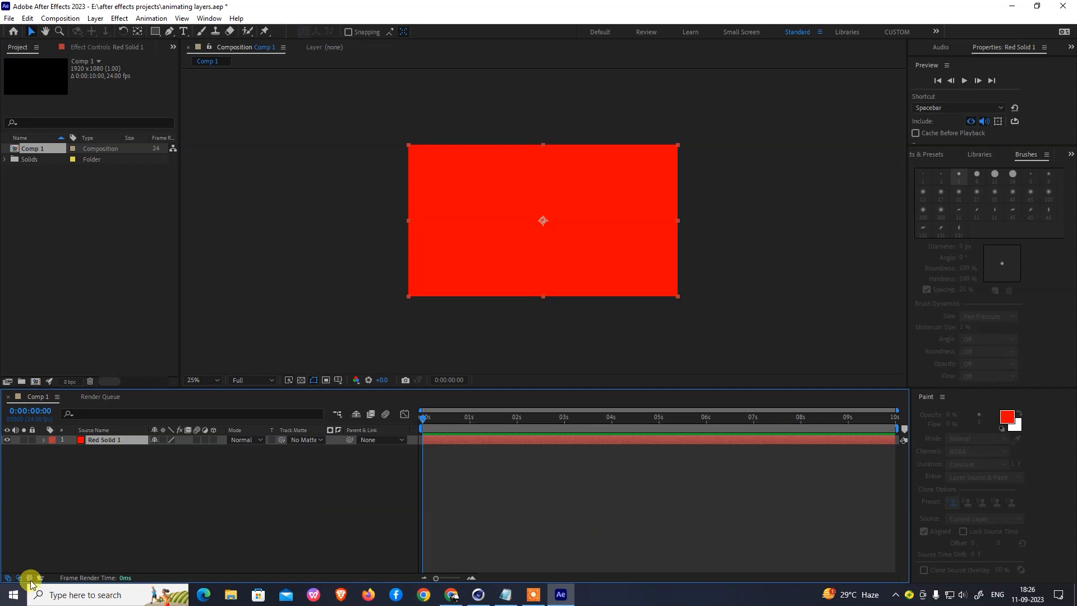
- Reveal the red solid's Transform properties, and try out a Rotation change before undoing it
click(44, 440)
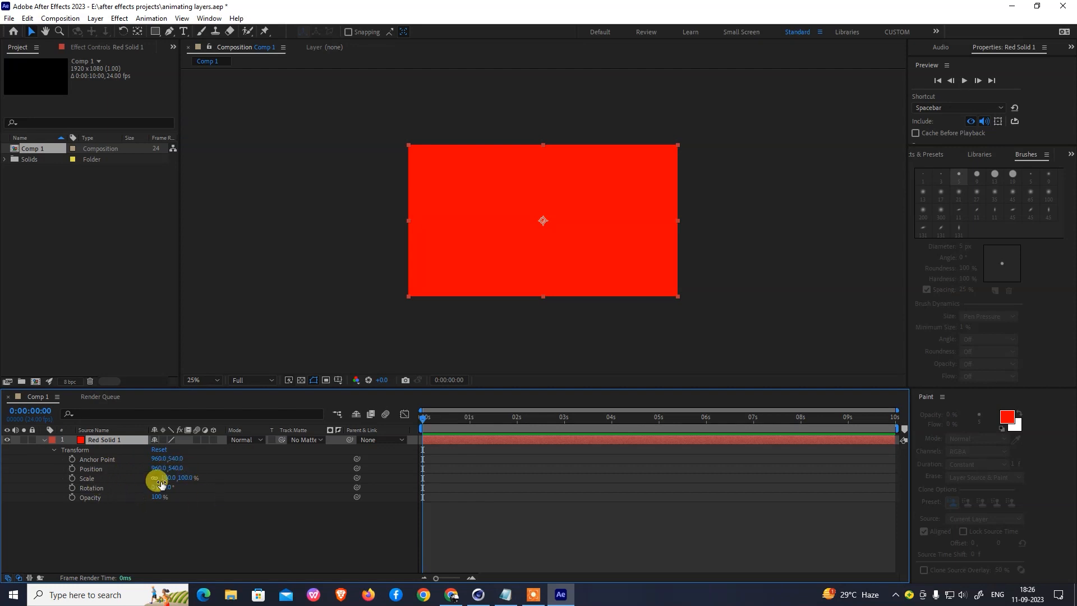
drag(163, 488, 202, 486)
key(ctrl+z)
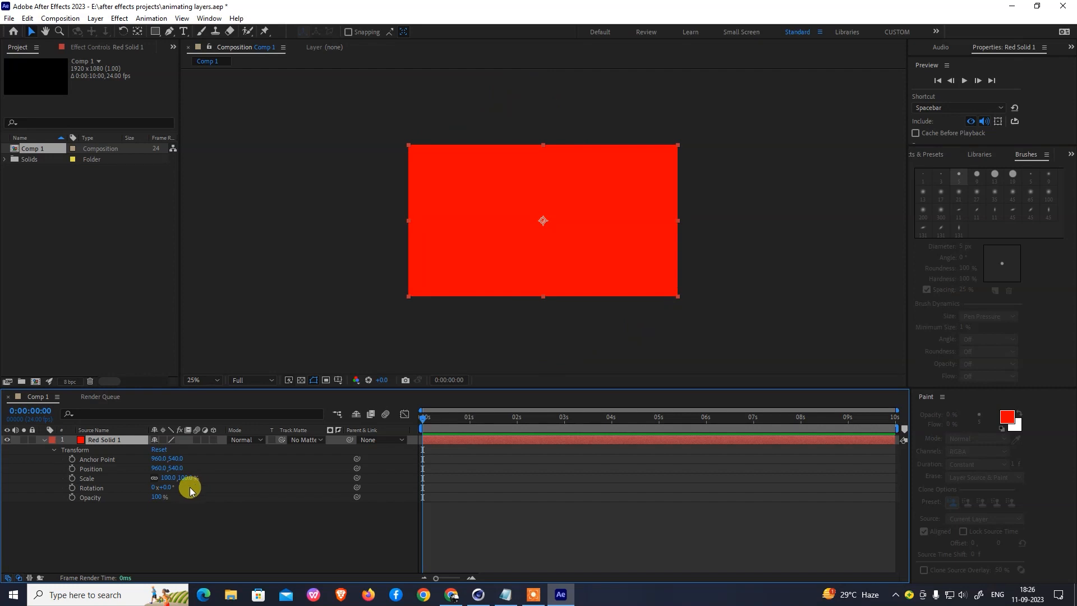
click(27, 19)
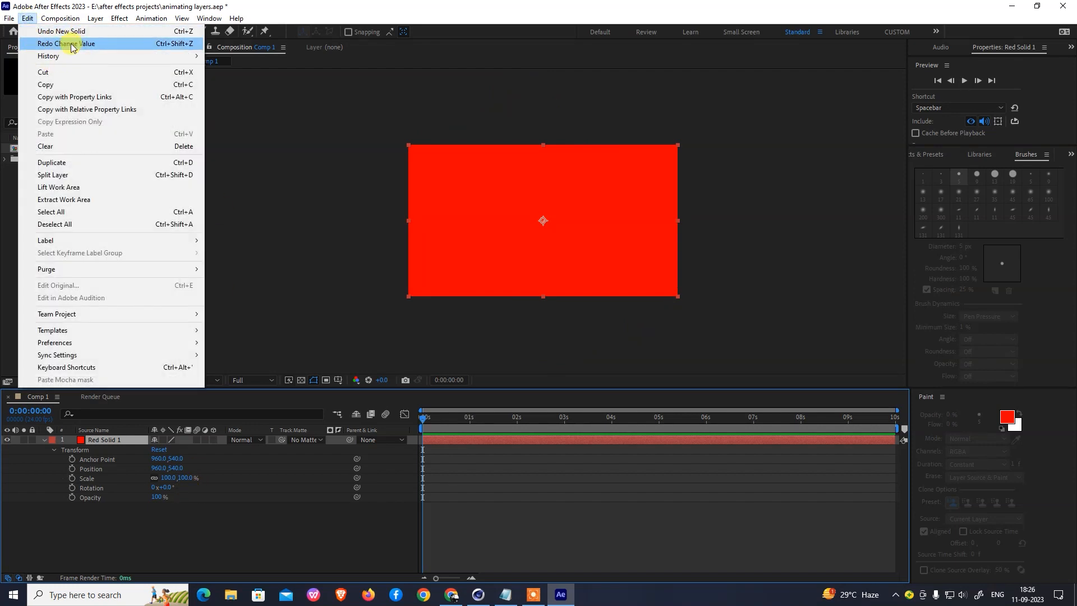
click(157, 509)
click(101, 439)
click(544, 242)
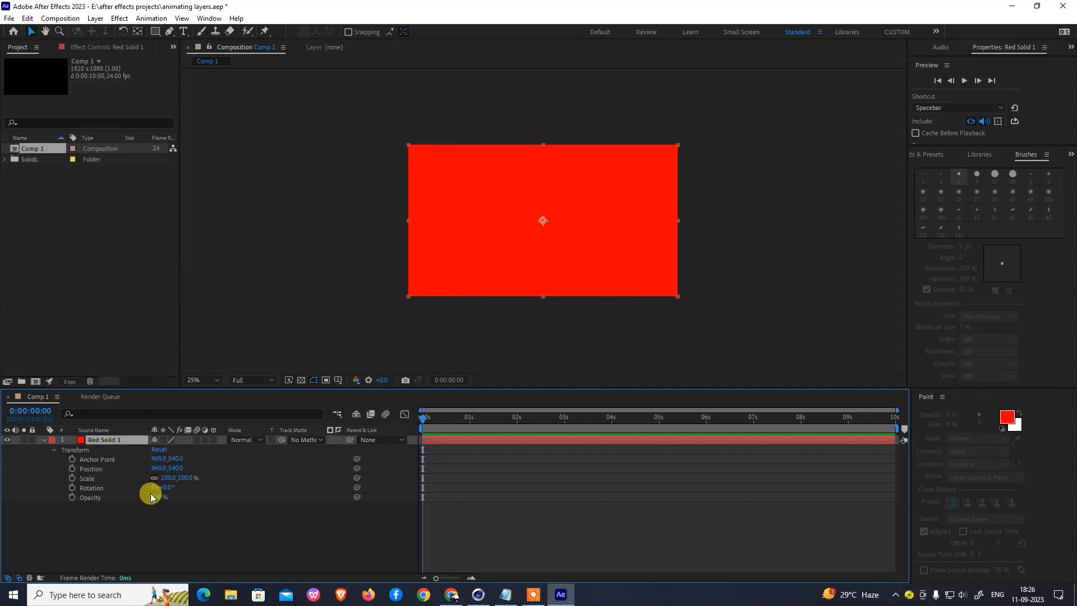
- Set the red solid's Scale to 5% and view the composition at 100% magnification
click(167, 479)
text(5)
key(Return)
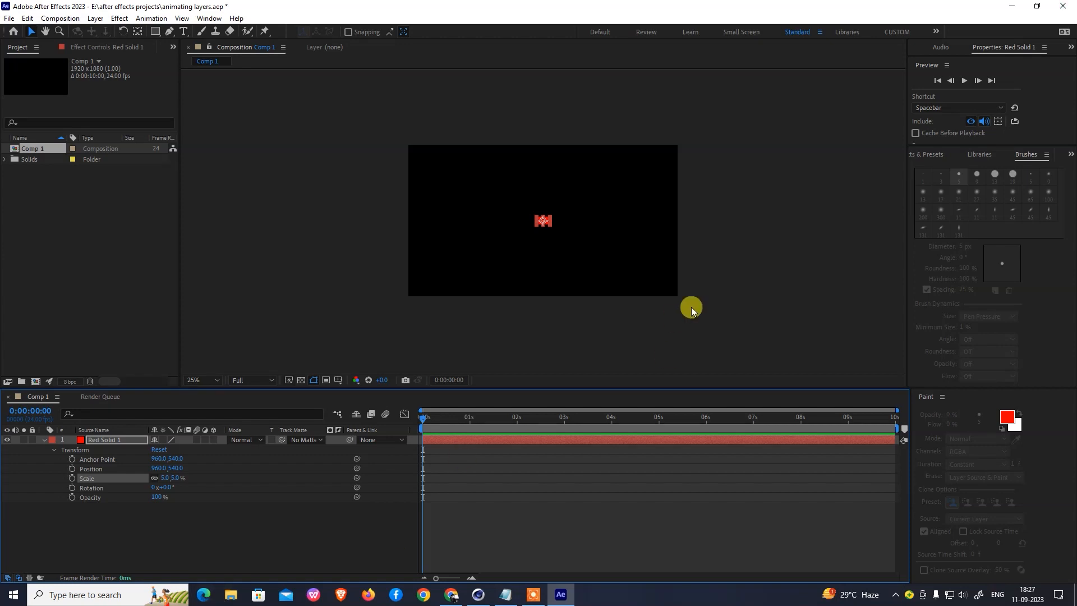
click(706, 266)
key(slash)
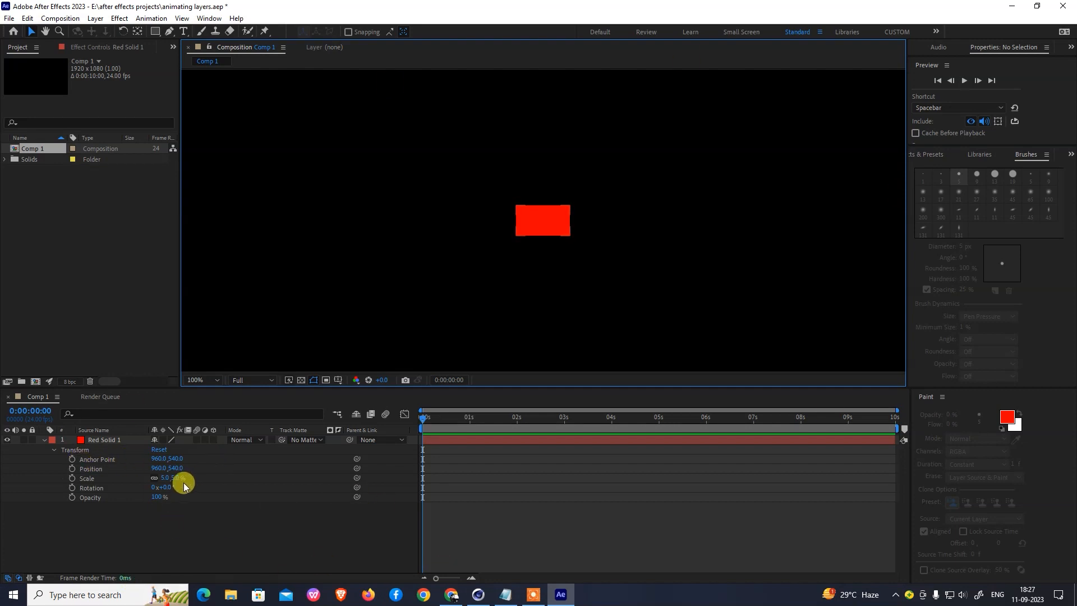
- Try out a transform value change on the small red solid, and scrub the playhead to 0:00:01:02 and back to the start
drag(163, 486, 314, 484)
key(ctrl+z)
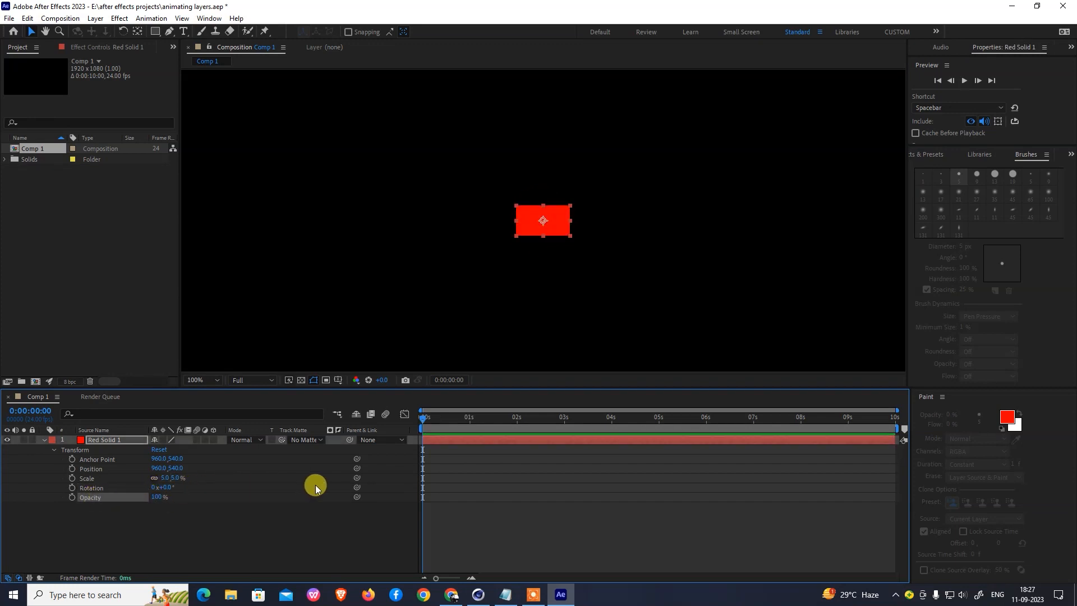
mouse_move(452, 428)
mouse_down()
mouse_move(800, 426)
mouse_move(474, 430)
mouse_up()
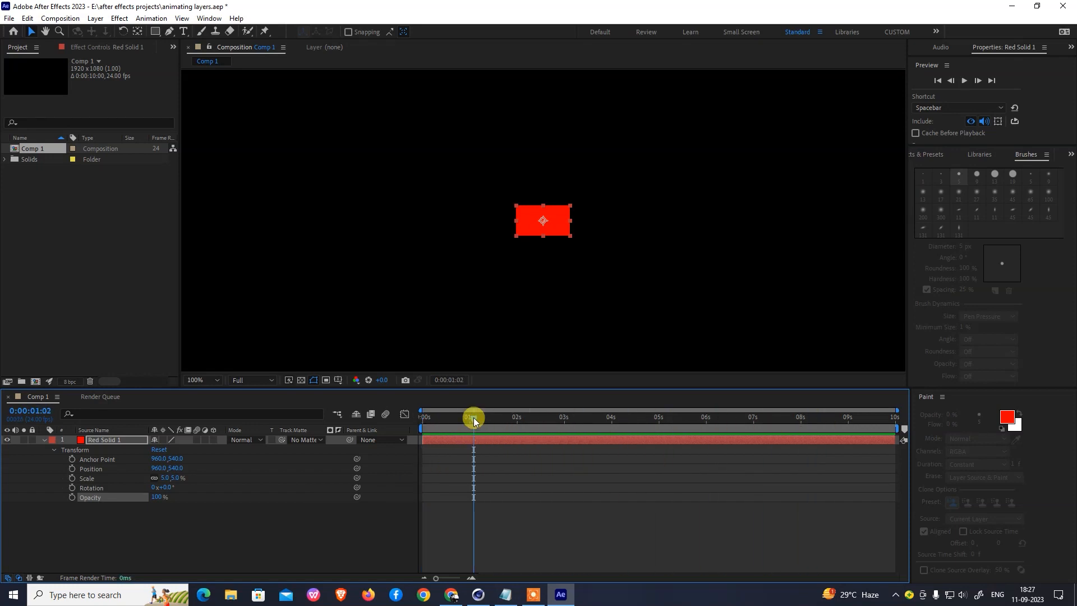
drag(475, 416, 423, 429)
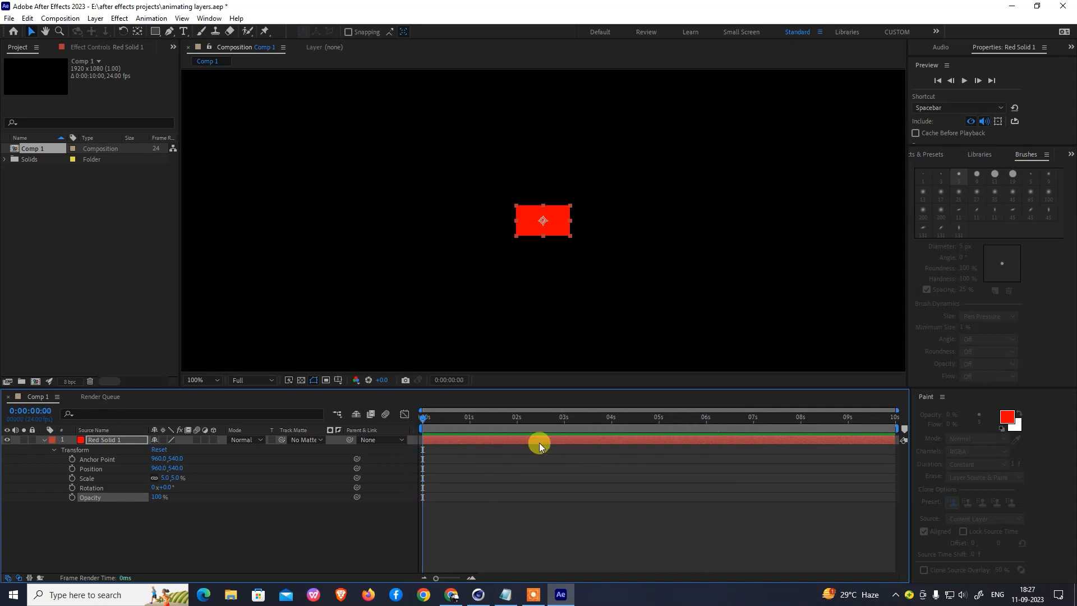
mouse_move(432, 423)
mouse_down()
mouse_move(869, 423)
mouse_move(422, 426)
mouse_up()
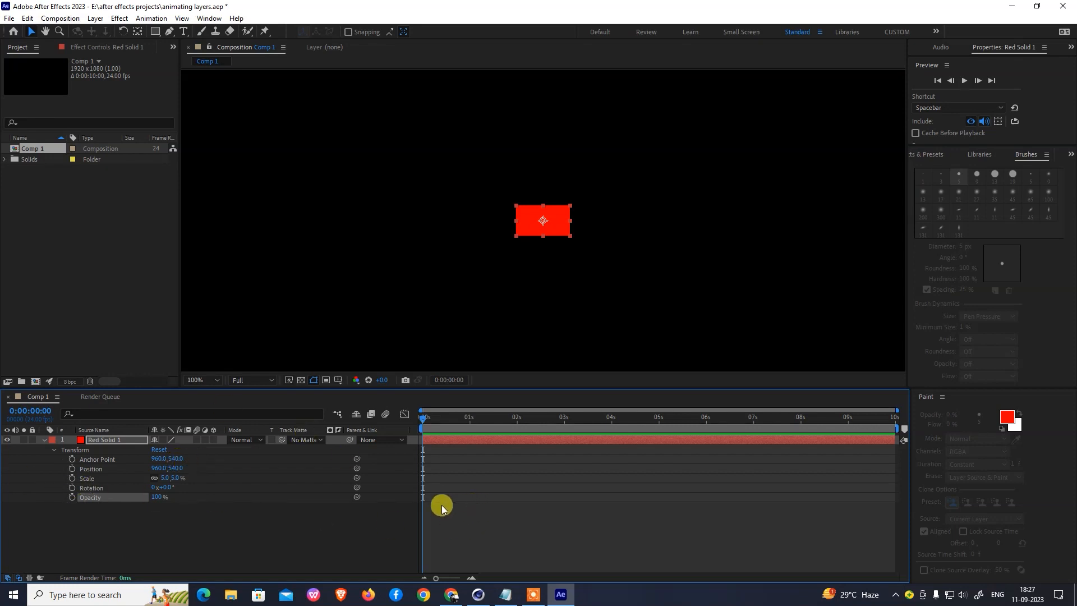
- Try keyframing the red solid's Opacity, Rotation and Scale at 0:00:00:00, and remove those keyframes again
click(71, 497)
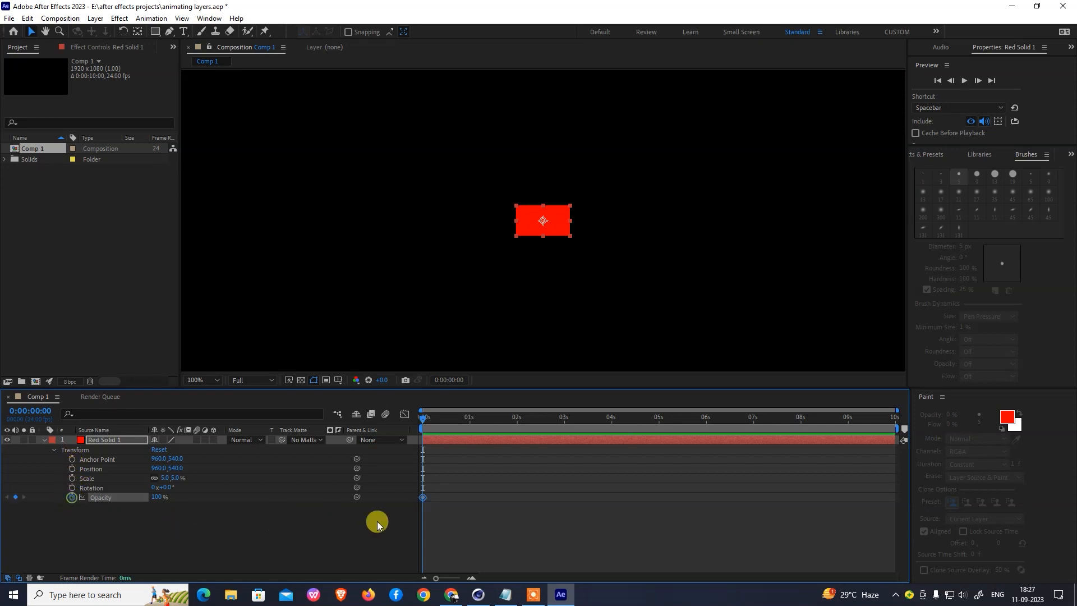
drag(463, 487, 418, 505)
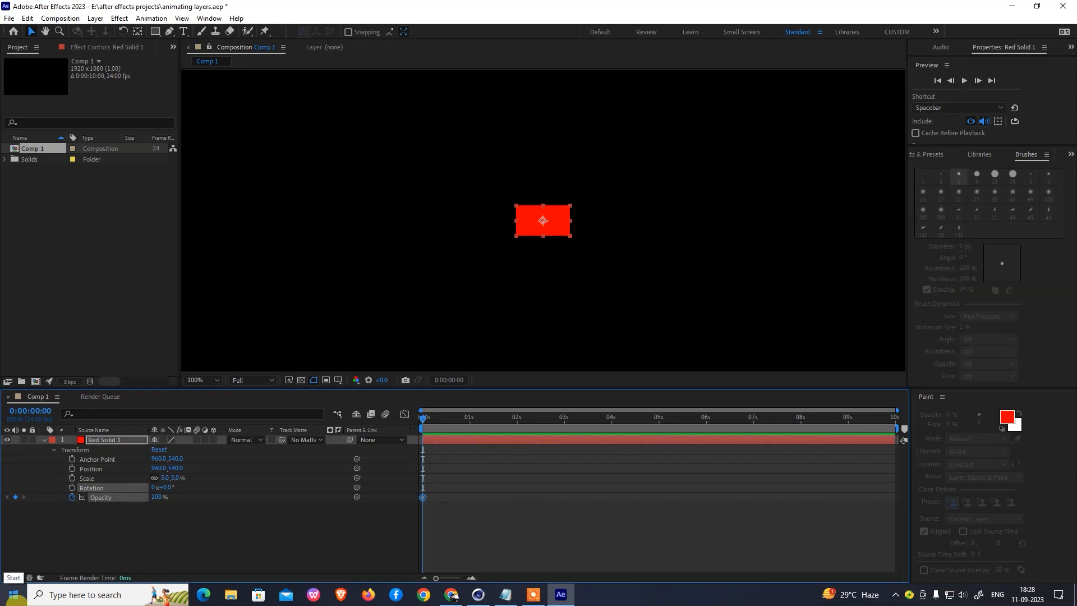
click(72, 487)
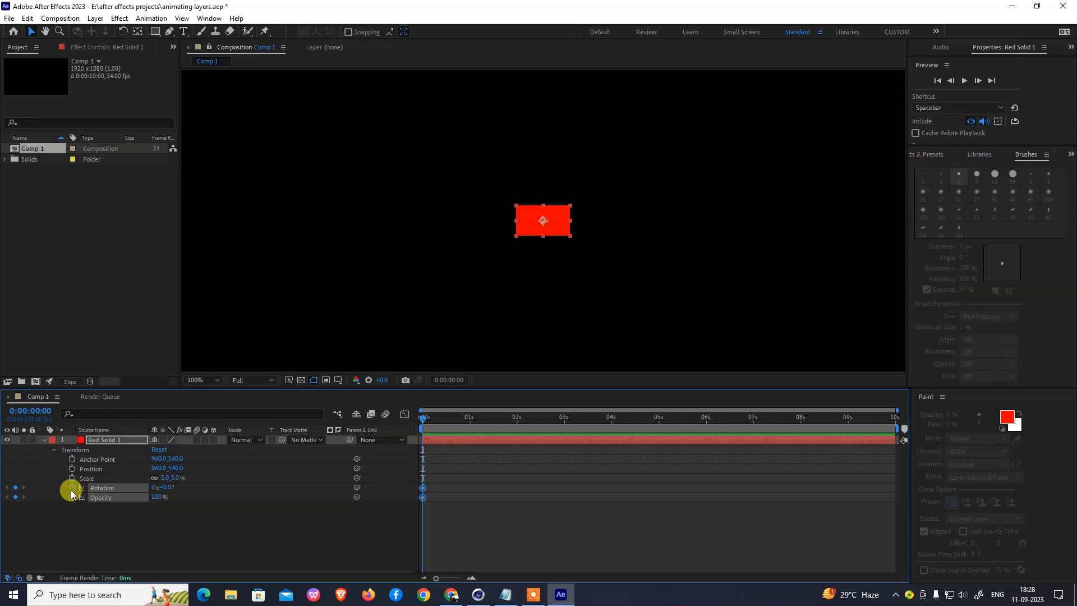
drag(462, 477, 423, 505)
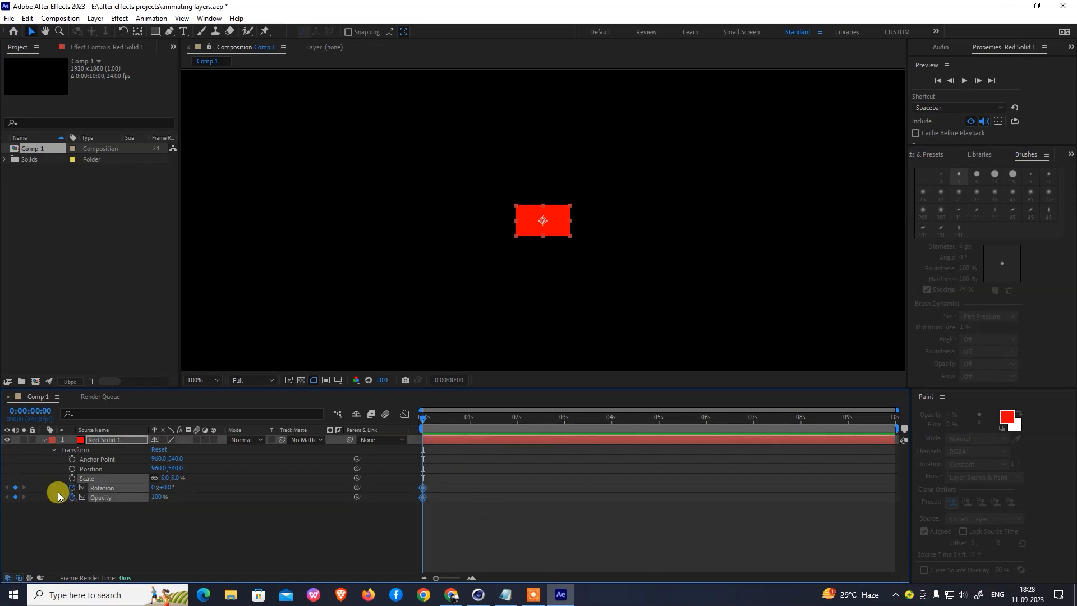
click(71, 478)
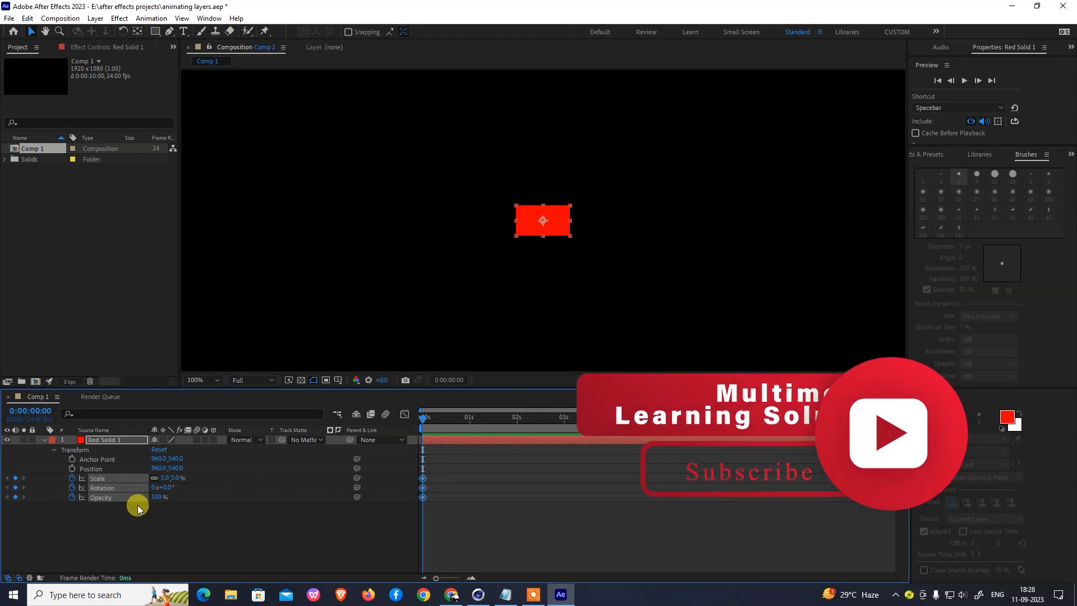
click(72, 488)
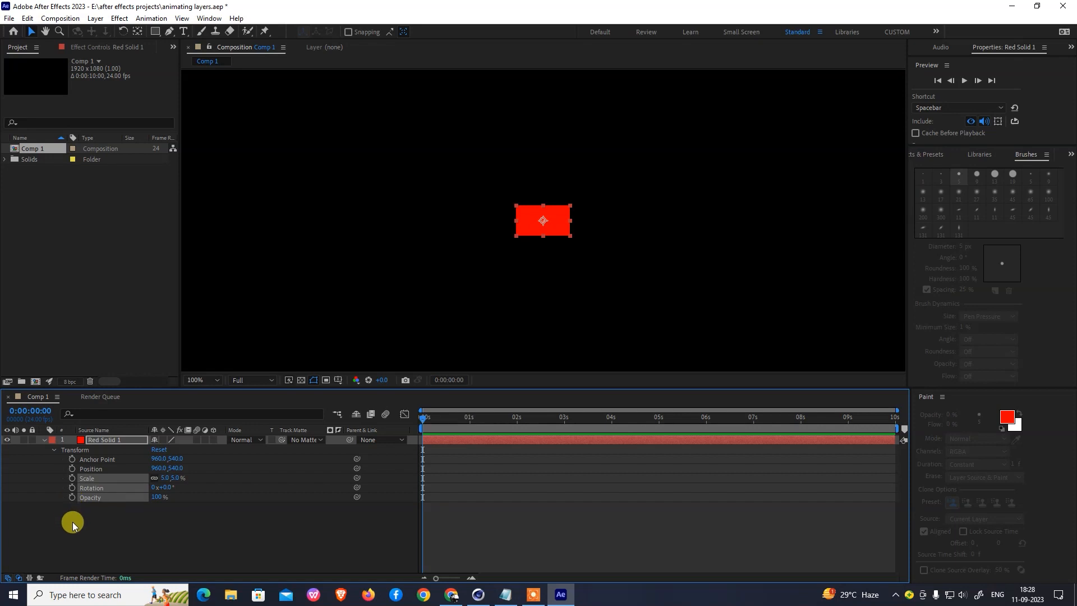
click(72, 521)
- Enable Scale keyframing on the red solid at 0:00:00:00, and keyframe Scale at 0% at 0:00:00:23
click(71, 478)
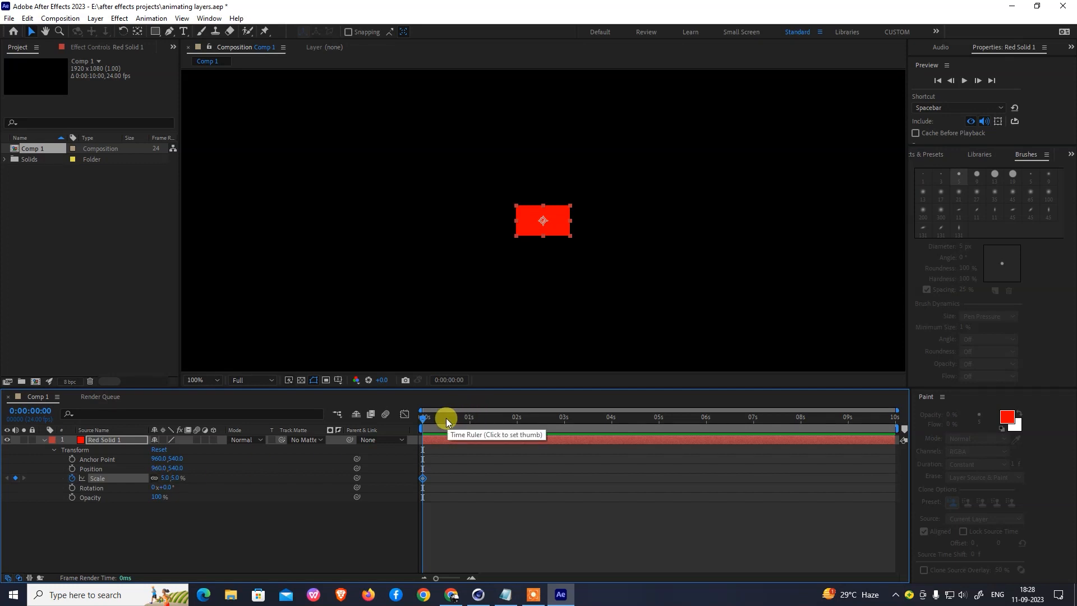
drag(446, 418, 467, 419)
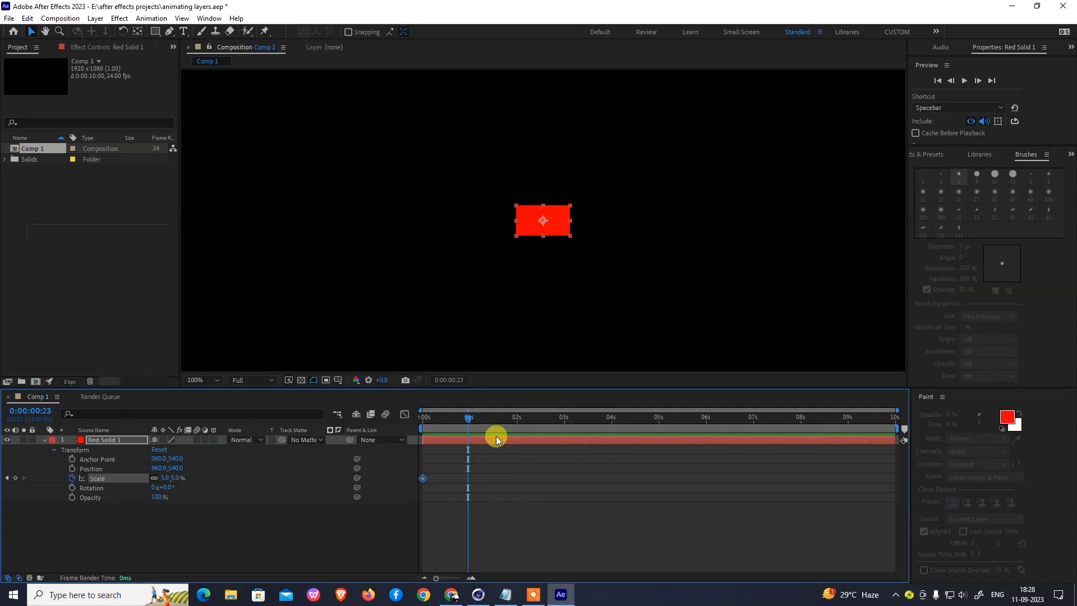
click(163, 478)
text(0)
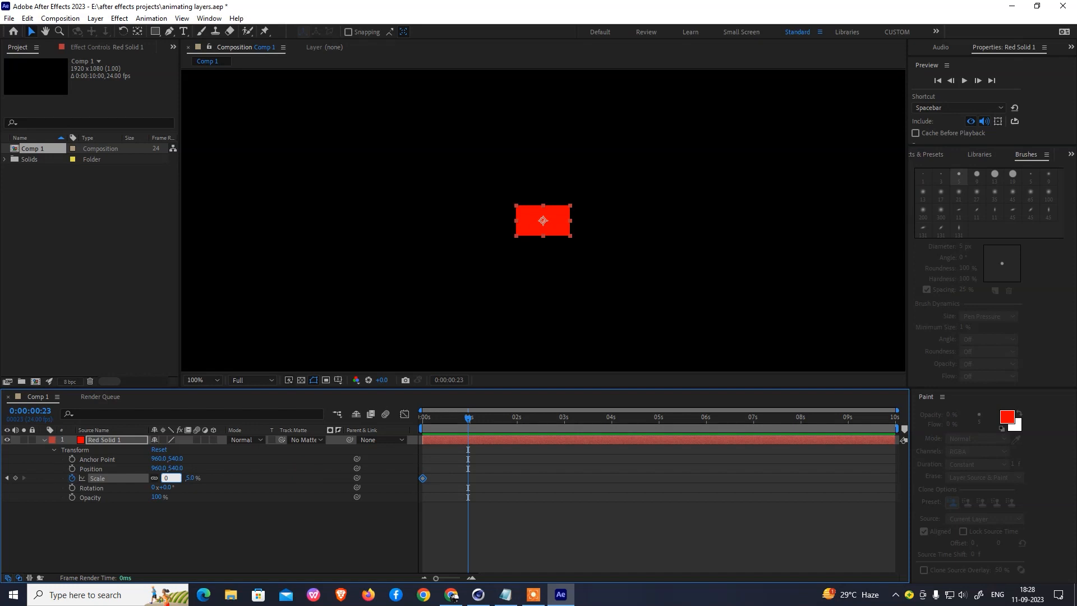
key(Return)
drag(459, 471, 475, 485)
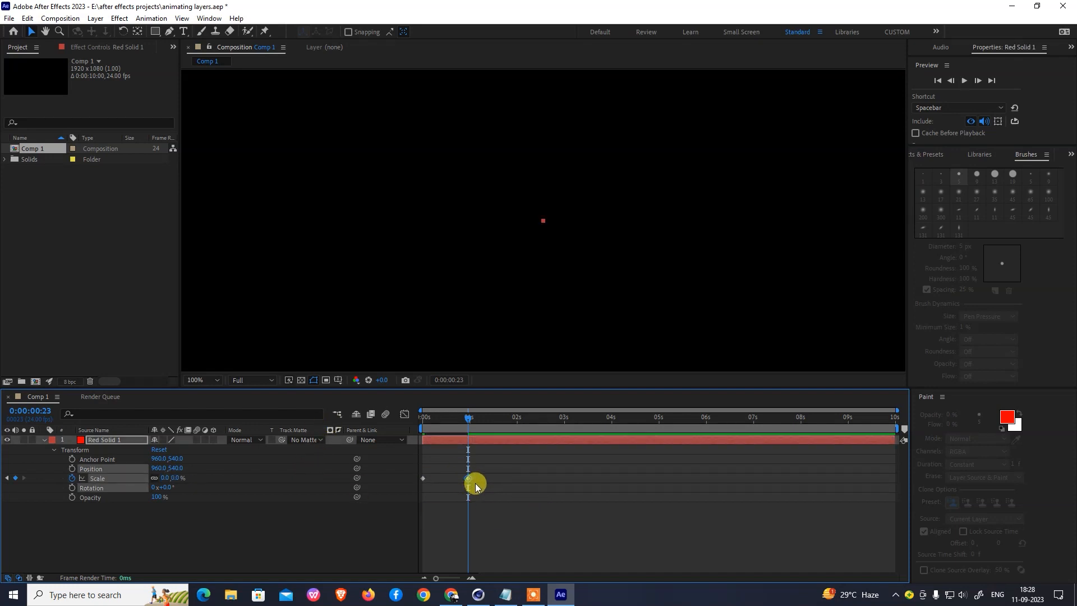
- Add a Scale keyframe of 5% for the red solid at 0:00:02:00
drag(465, 419, 516, 435)
click(165, 478)
text(5)
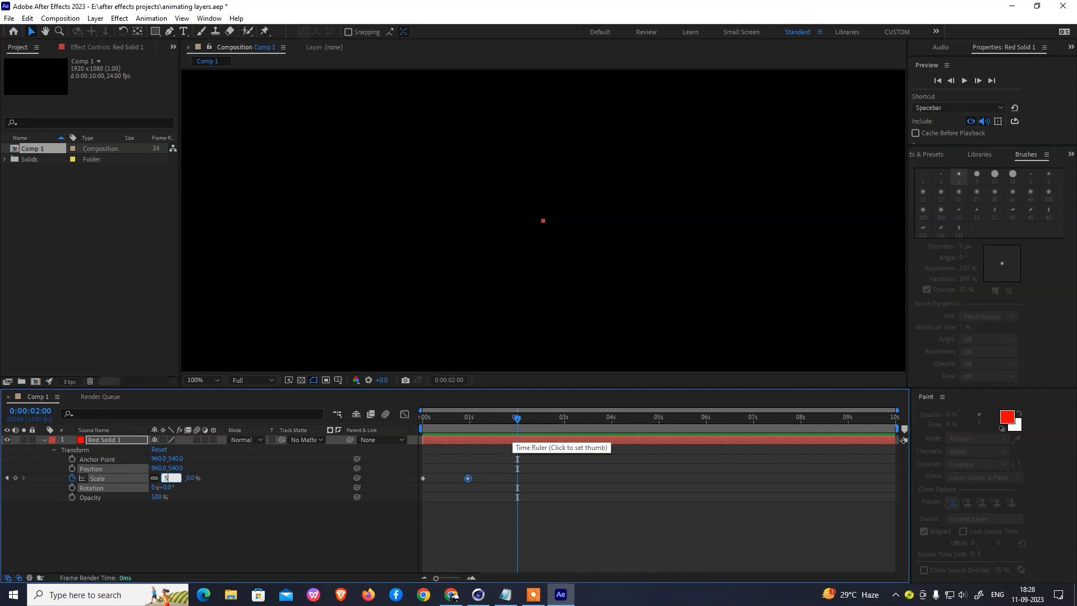
key(Return)
- Preview the red solid's scale animation and leave the playhead at the start of the composition
key(space)
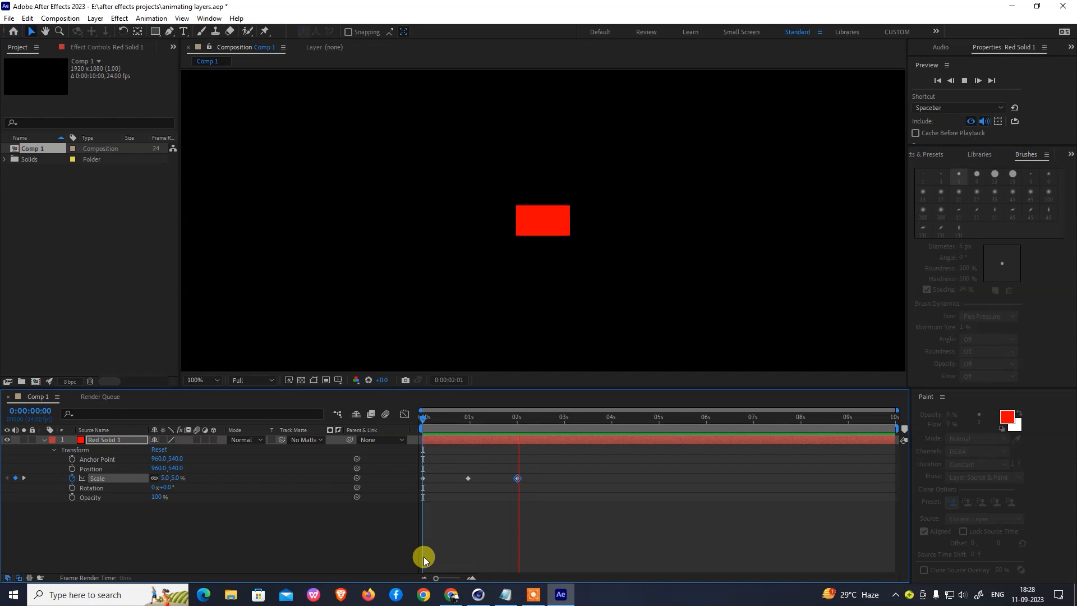
key(space)
key(space)
key(space)
key(space)
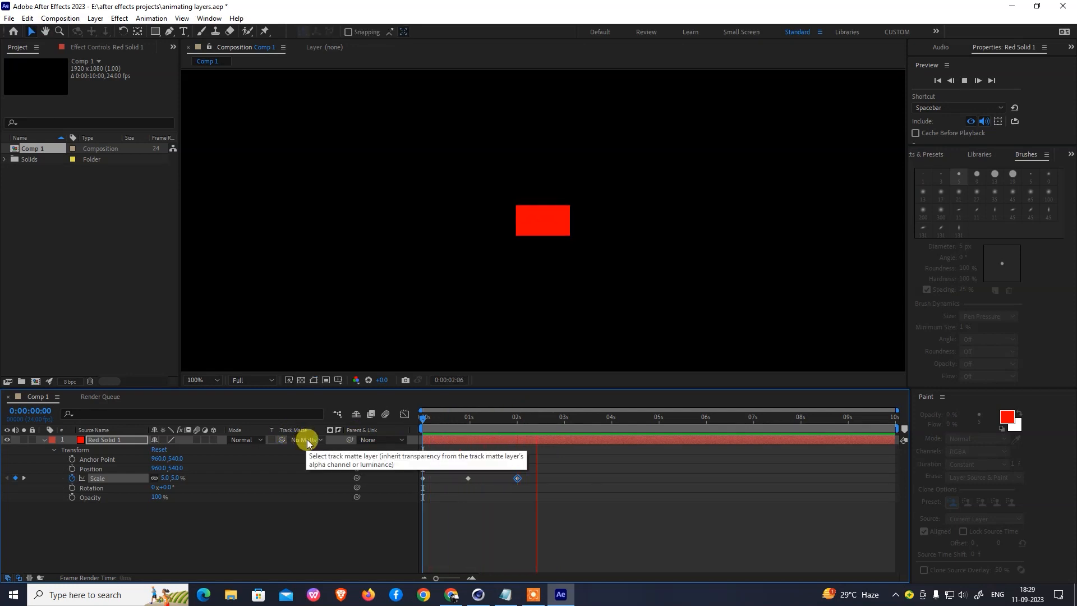
key(space)
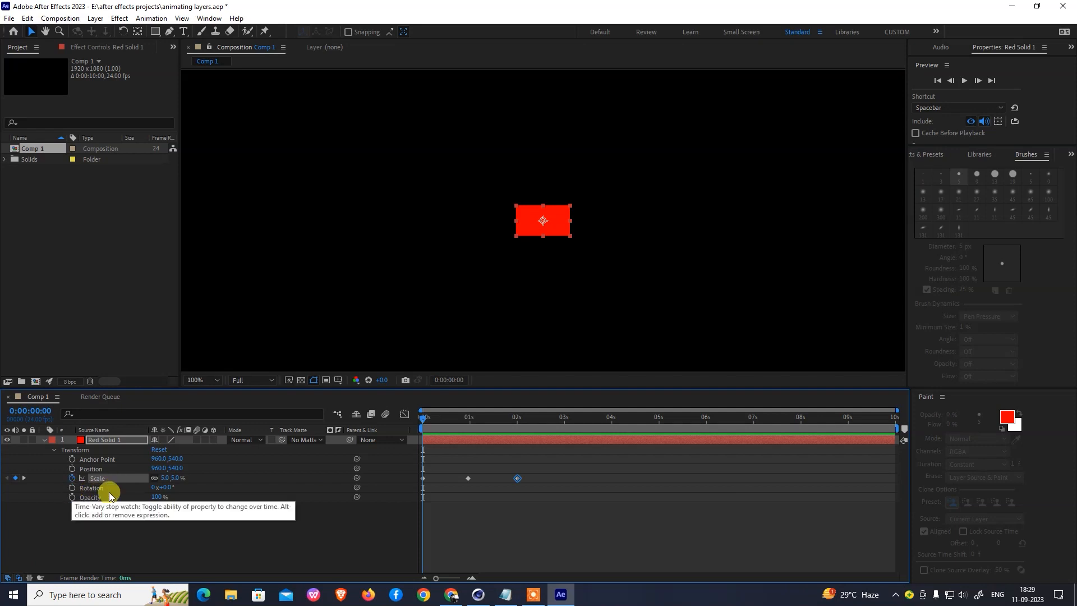
drag(436, 424, 388, 443)
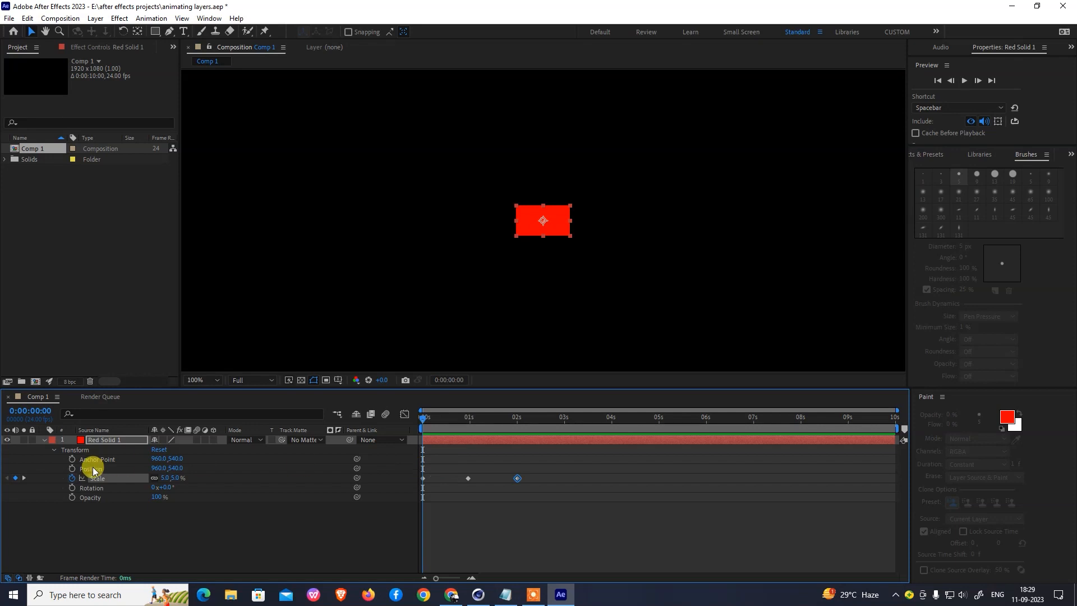
- Enable Rotation keyframing on the red solid at 0:00:00:00 and add a matching Rotation keyframe at 0:00:02:00
click(72, 488)
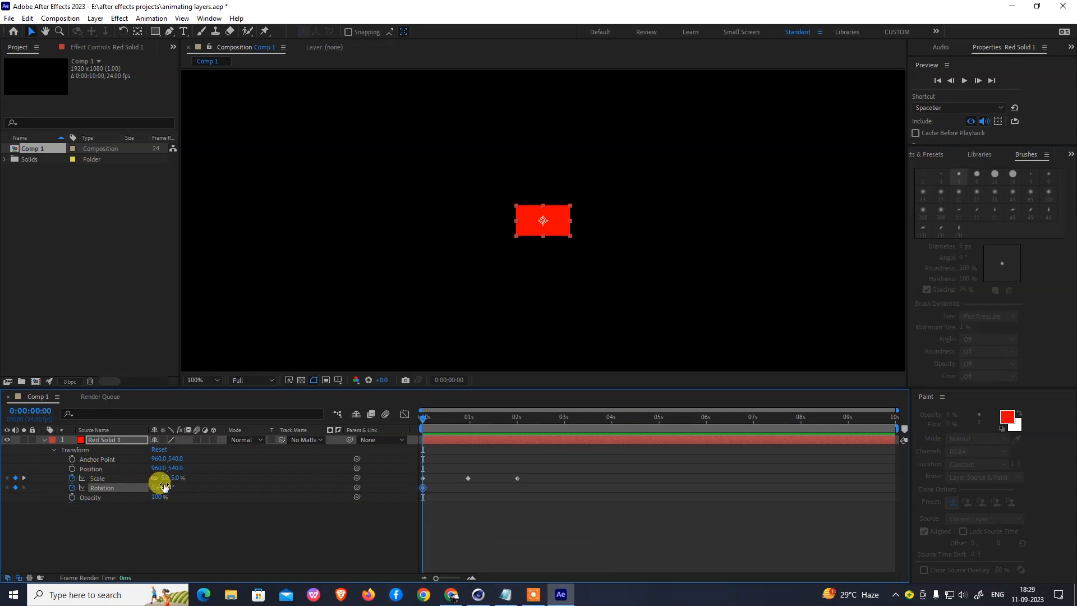
drag(433, 415, 457, 418)
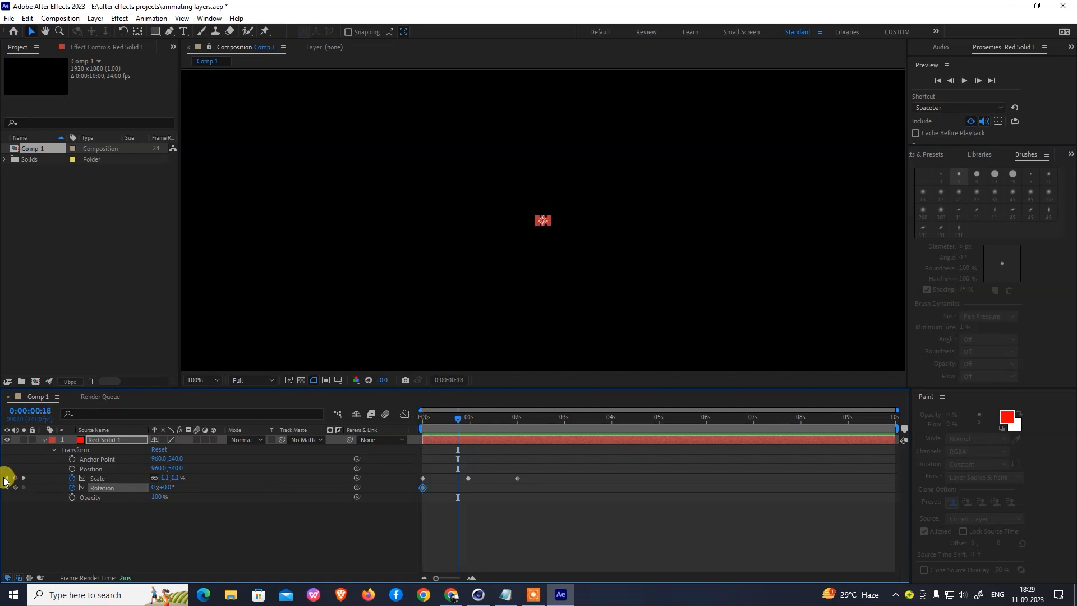
click(7, 478)
click(25, 478)
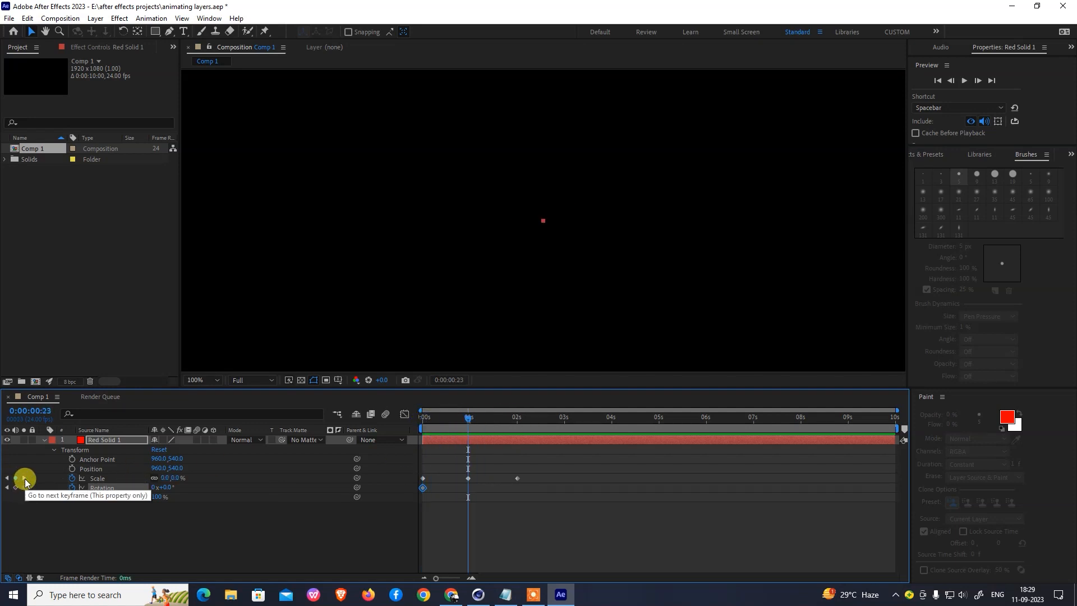
click(25, 478)
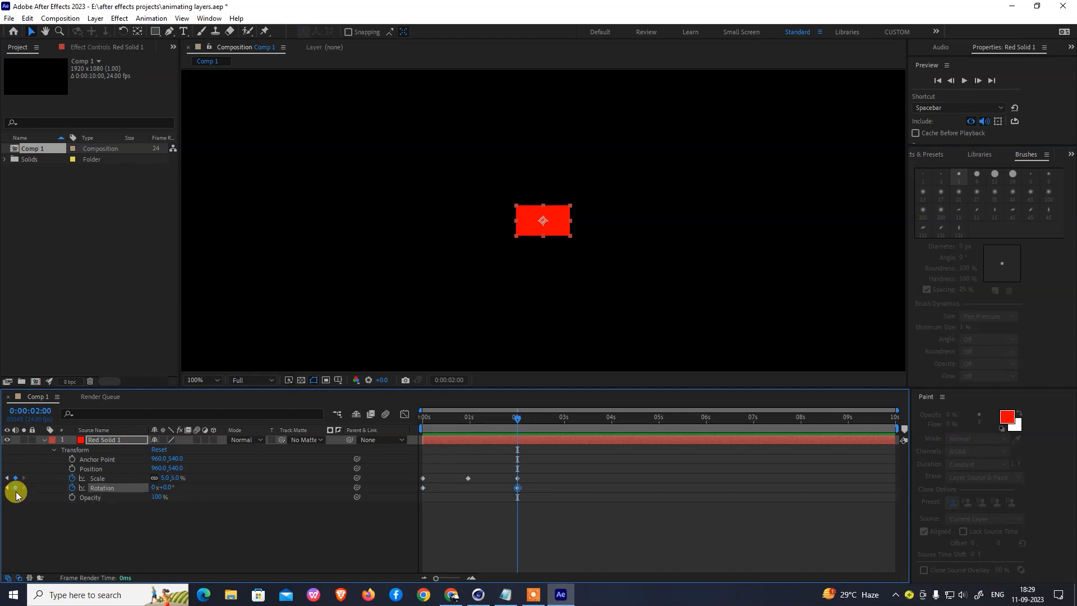
- Add a Rotation keyframe of one full revolution for the red solid at 0:00:00:23
click(7, 490)
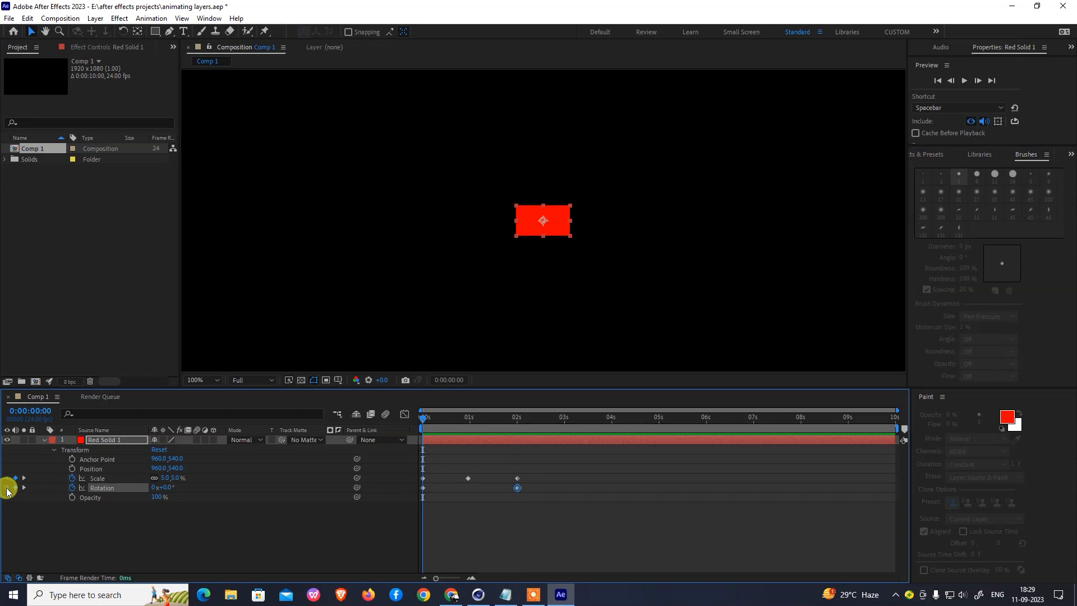
click(23, 477)
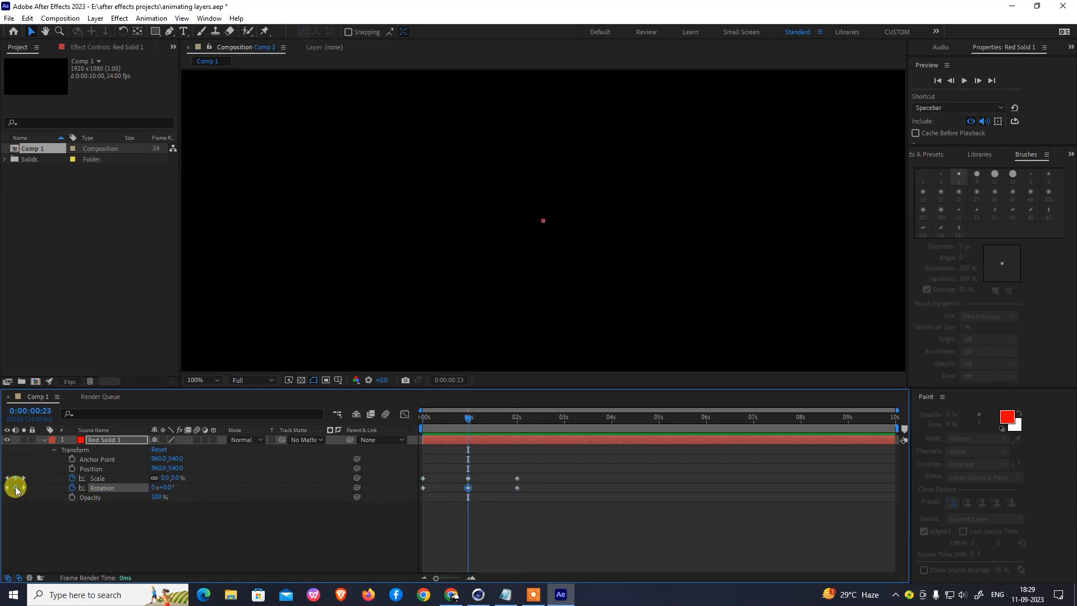
click(153, 487)
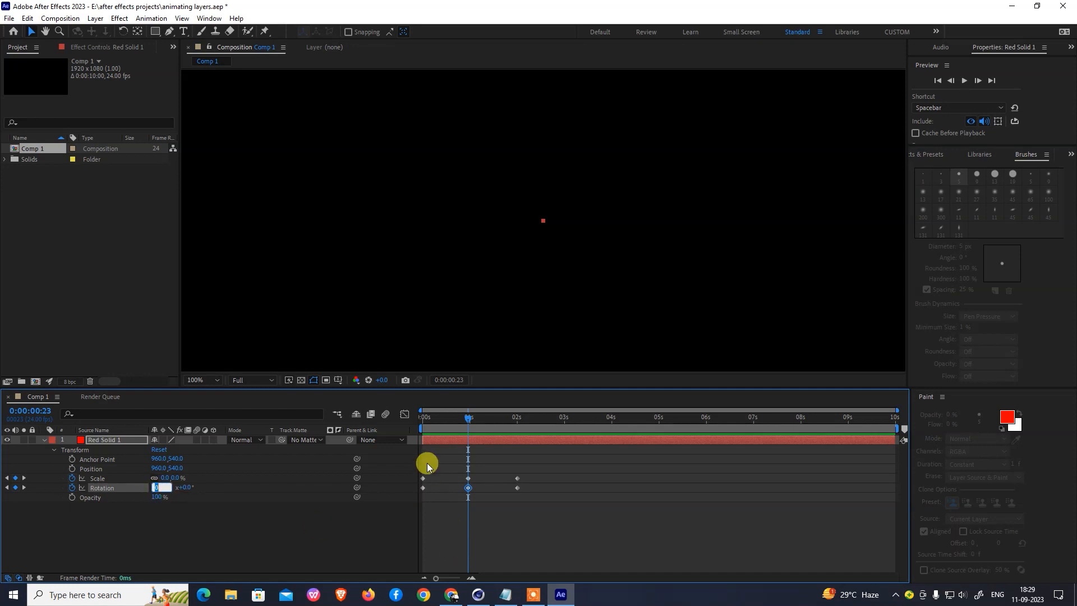
text(1)
key(Return)
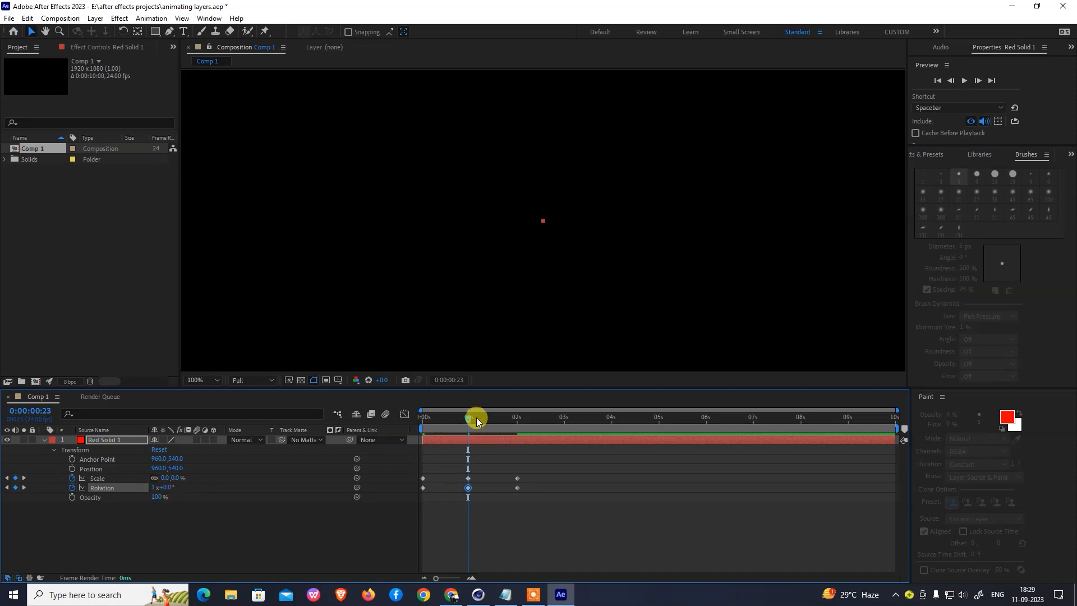
- Preview the red solid's combined scale and rotation animation from the start of the composition
key(space)
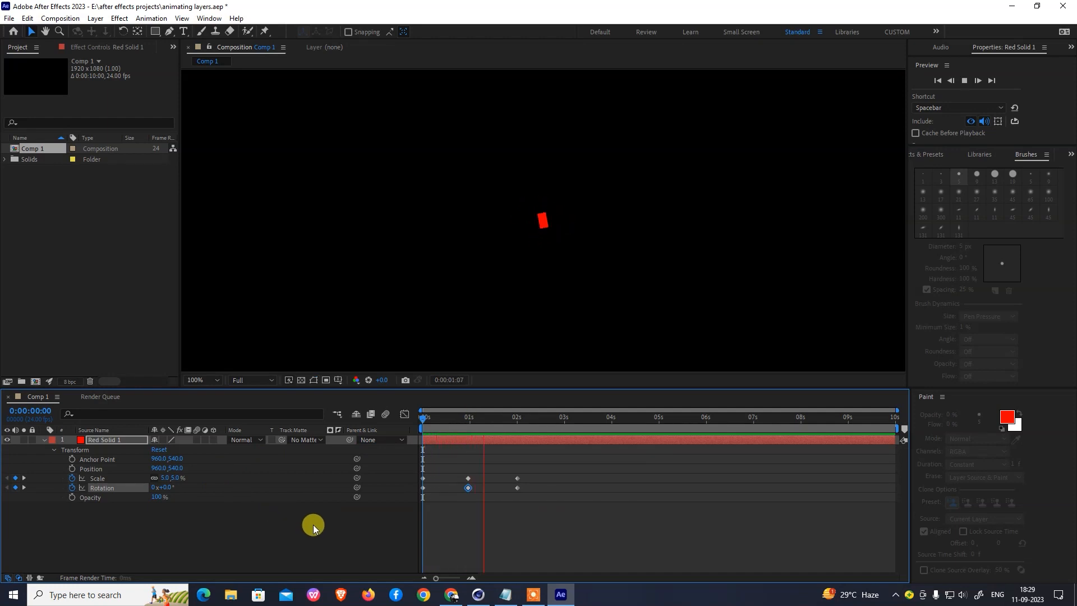
key(space)
key(space)
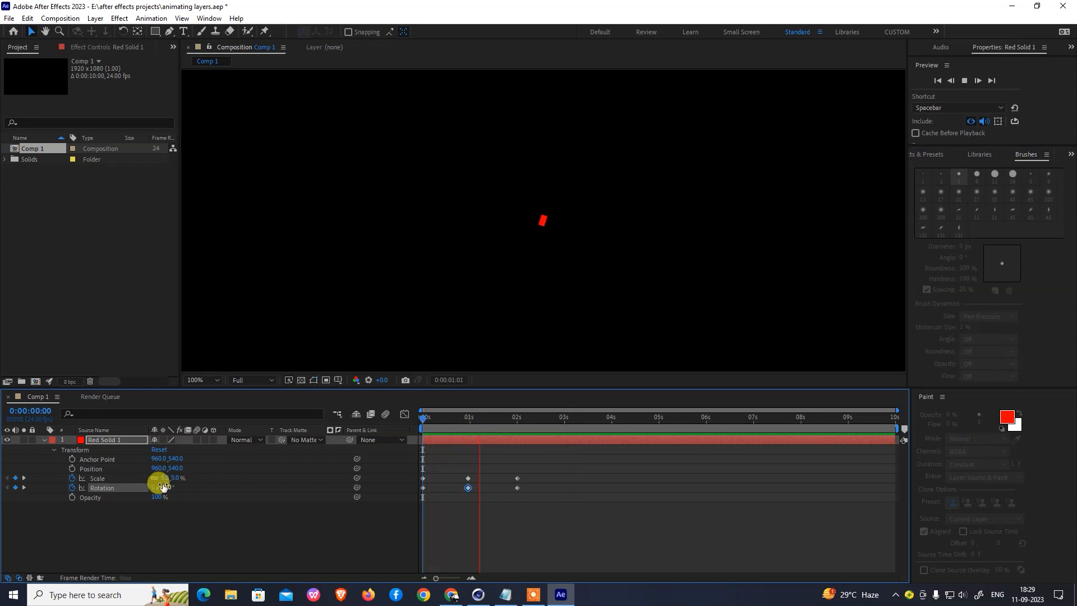
key(space)
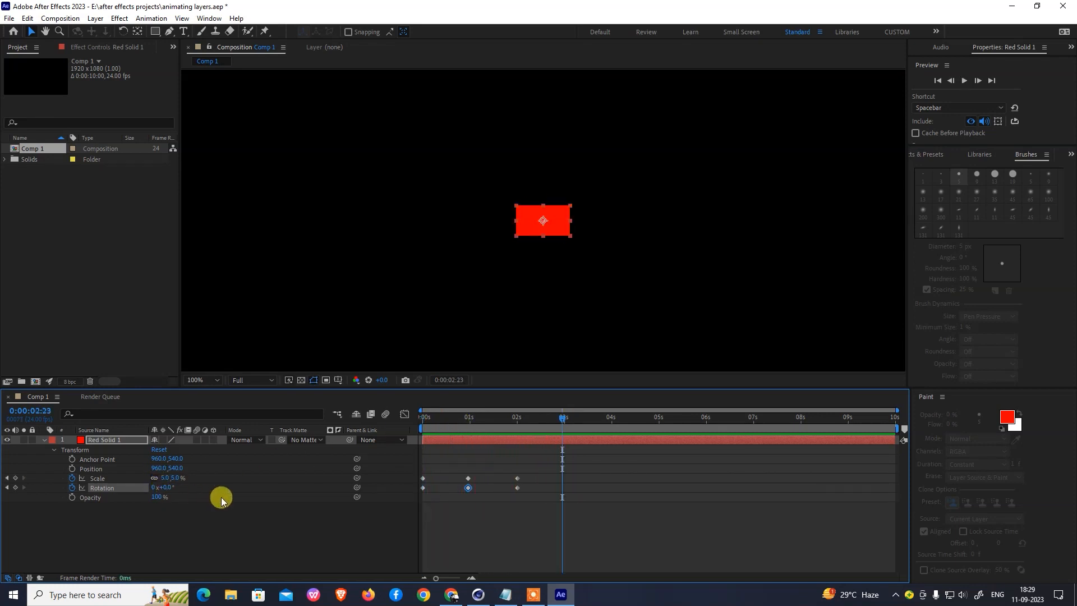
- Set the red solid's Rotation keyframe at 0:00:00:23 to 0x+30° and preview the animation
drag(535, 431, 469, 431)
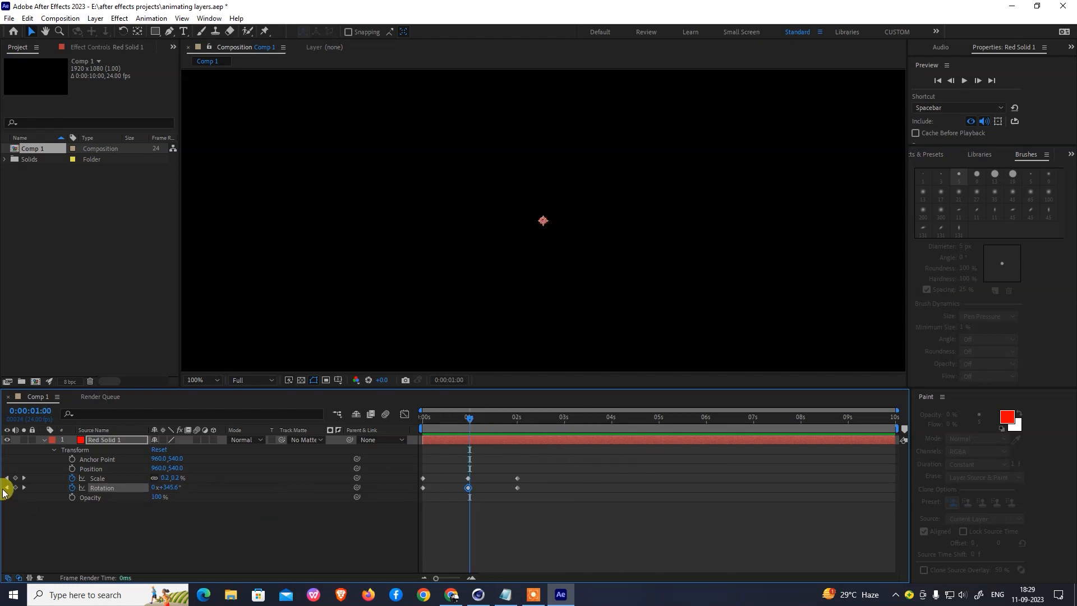
click(7, 487)
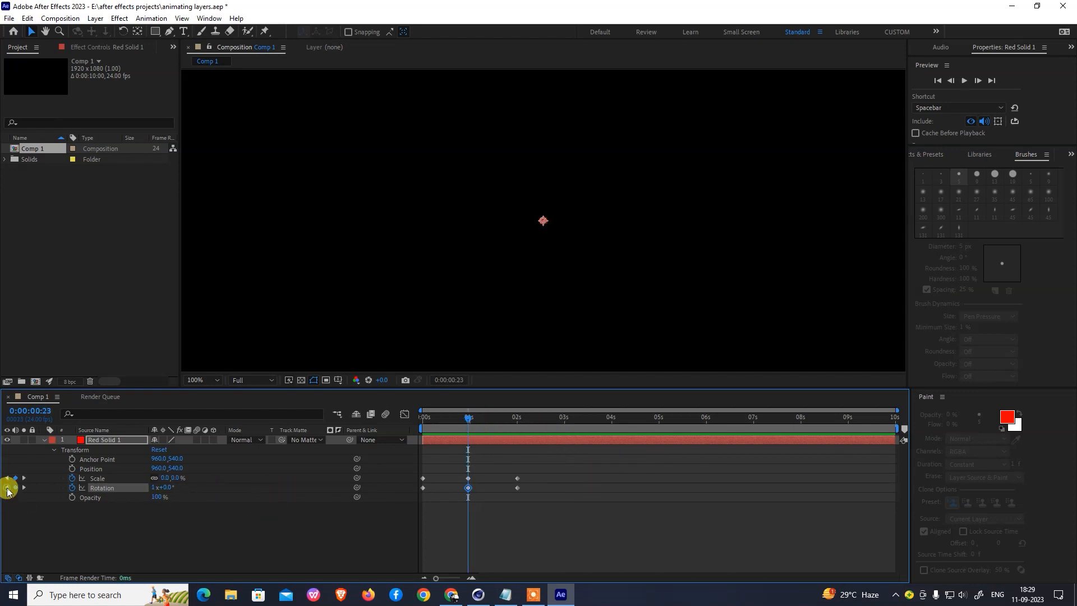
click(153, 487)
text(0)
key(Return)
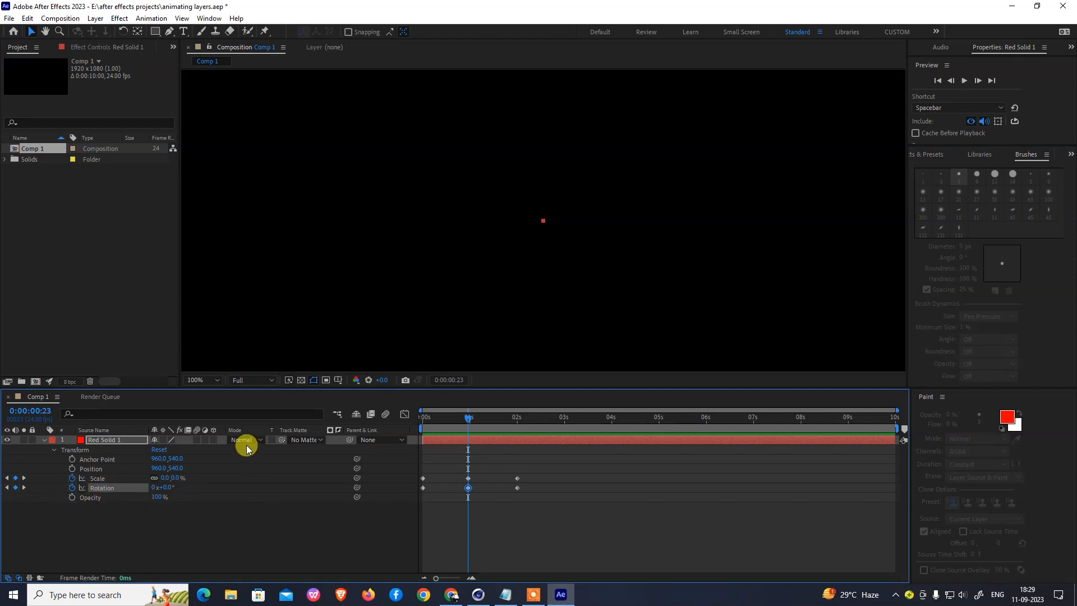
click(166, 488)
text(30)
key(Return)
drag(469, 420, 279, 450)
key(space)
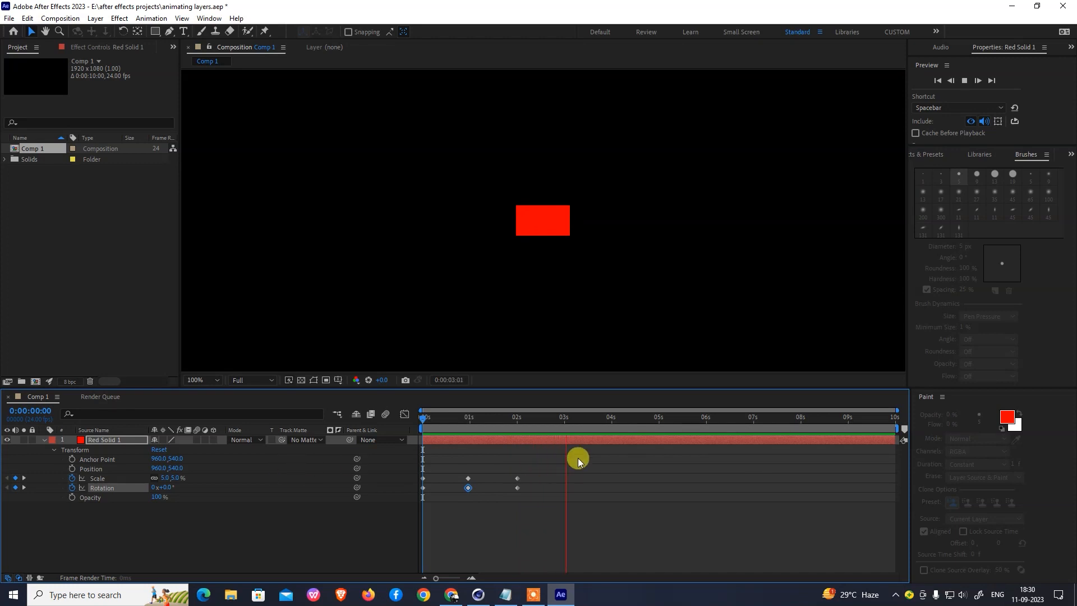
key(space)
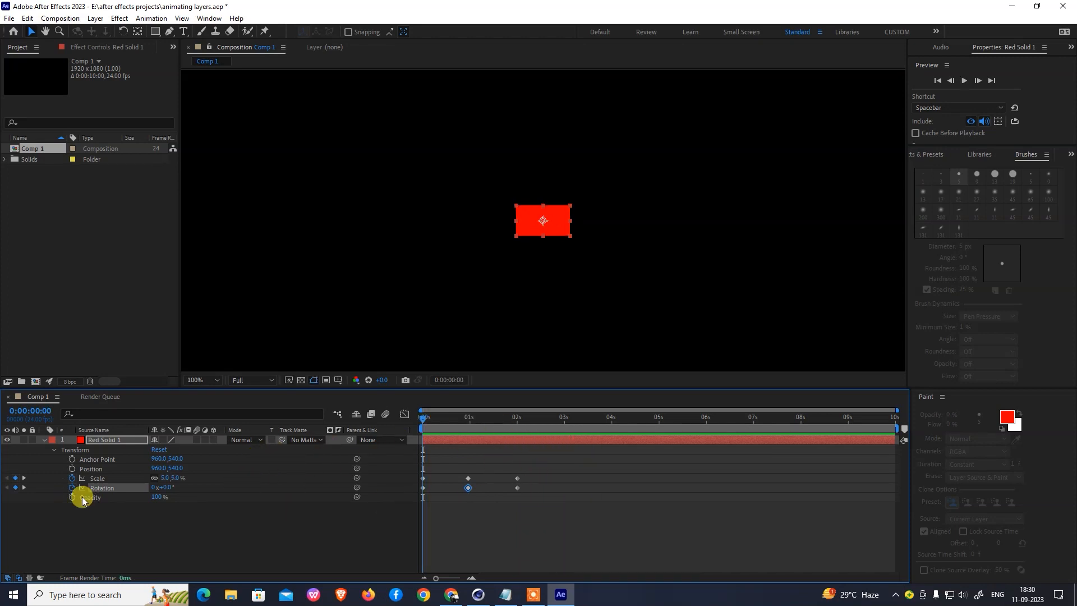
- Set the red solid's Rotation keyframe at 0:00:00:23 to 5x+0° and preview the faster spin
click(24, 488)
click(154, 487)
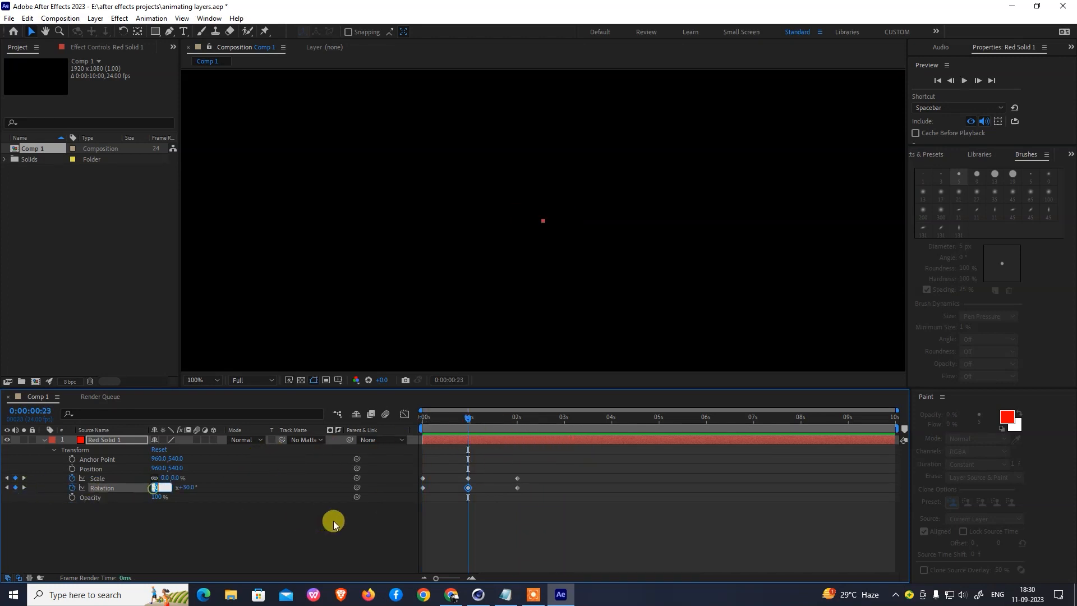
text(5)
key(Tab)
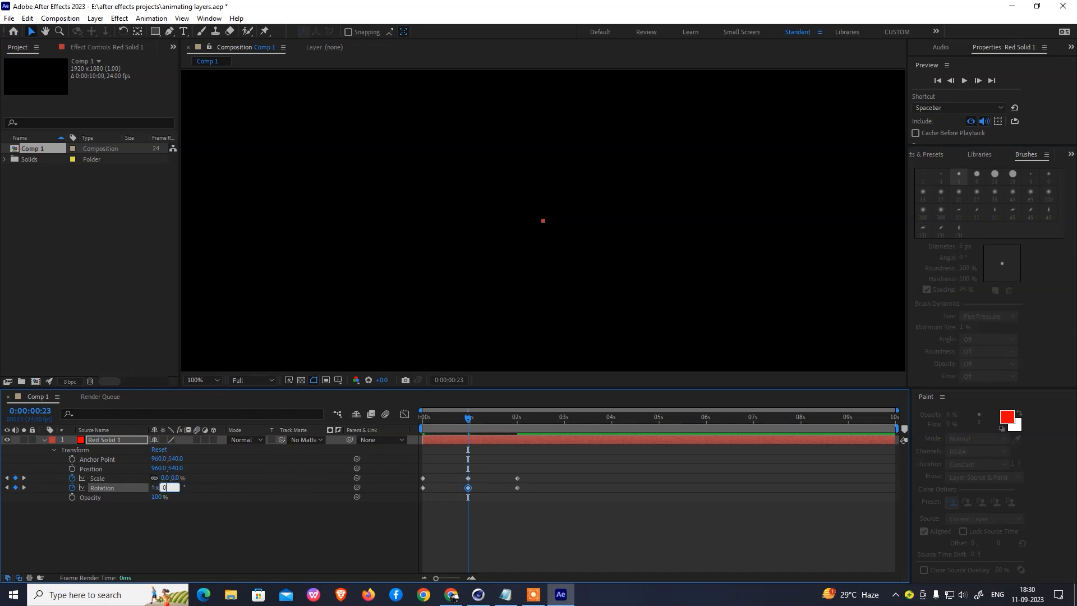
key(Return)
drag(483, 422, 418, 426)
key(space)
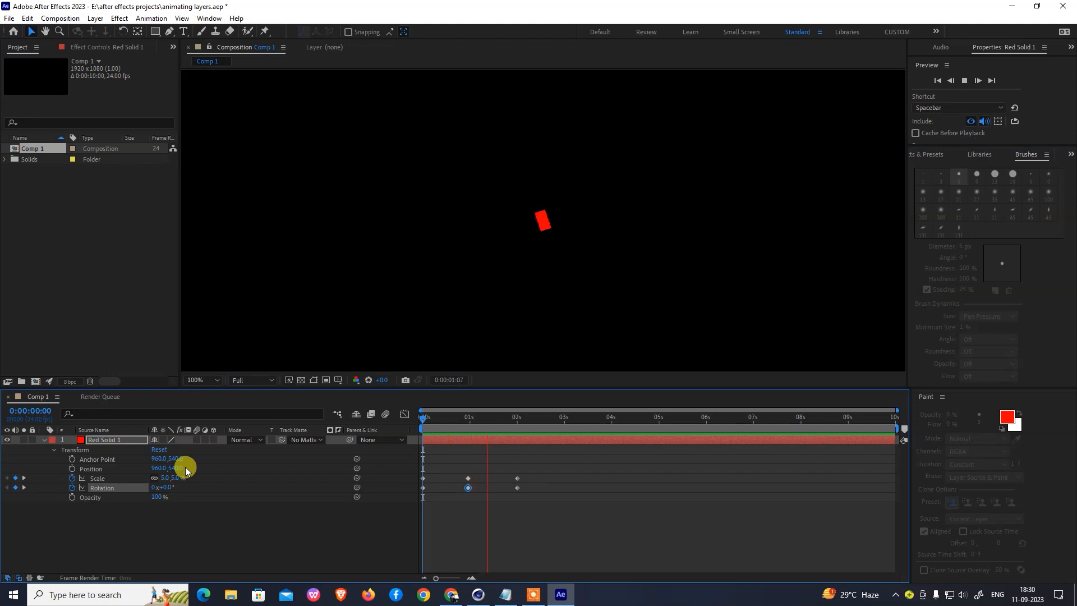
- Enable motion blur for the composition and the red solid layer, and preview the result from the start
click(451, 418)
mouse_move(437, 429)
mouse_down()
mouse_move(415, 428)
mouse_move(478, 429)
mouse_move(448, 437)
mouse_up()
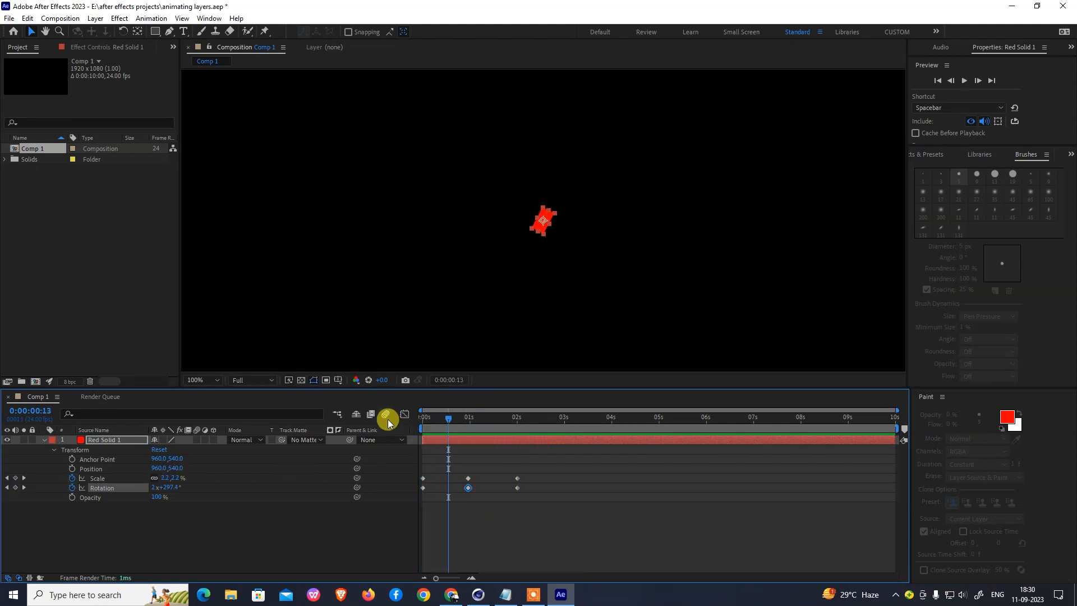
click(387, 415)
click(197, 440)
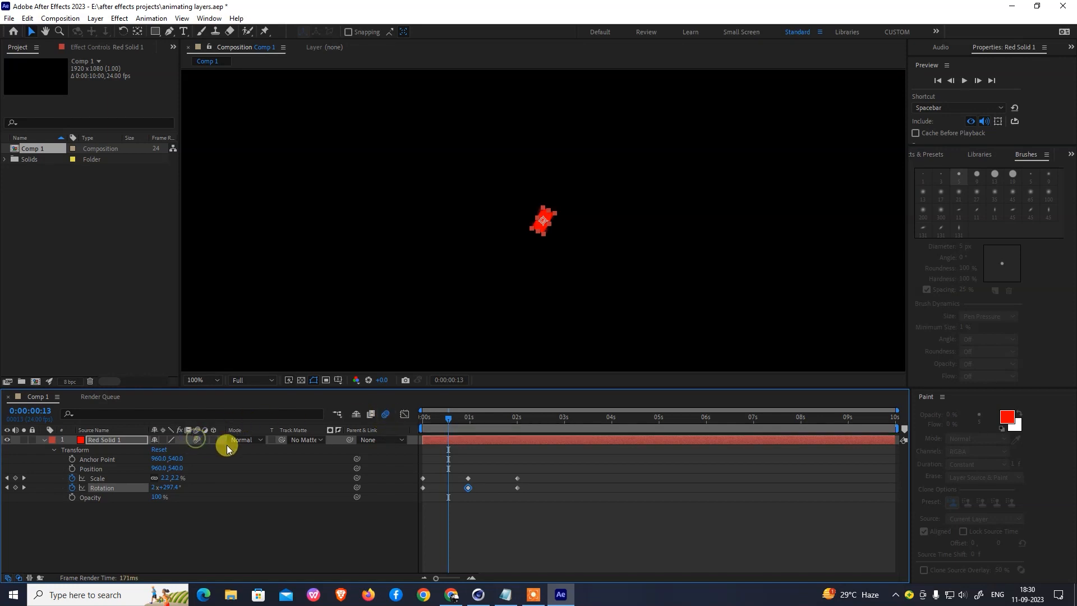
drag(465, 423, 340, 431)
click(809, 335)
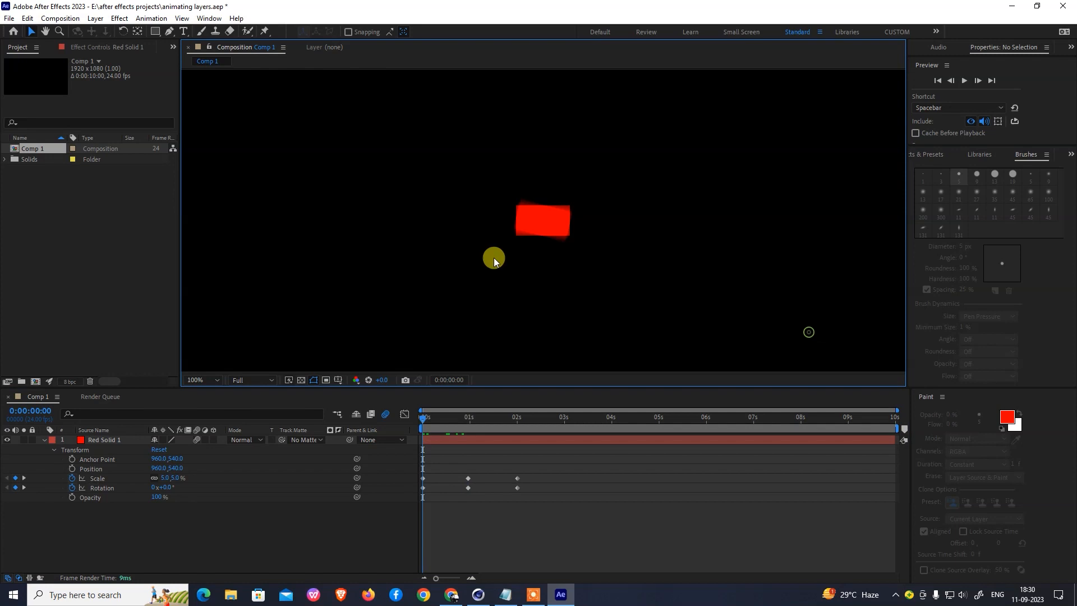
key(space)
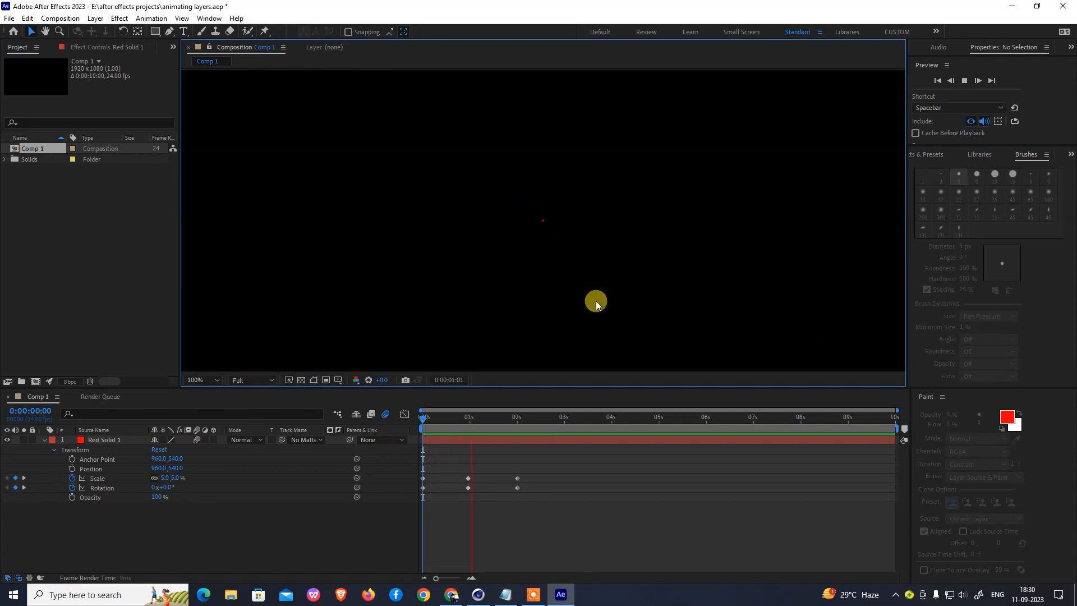
- Examine the motion blur on the spinning red solid between its keyframes and replay the animation from the start
drag(485, 429, 496, 432)
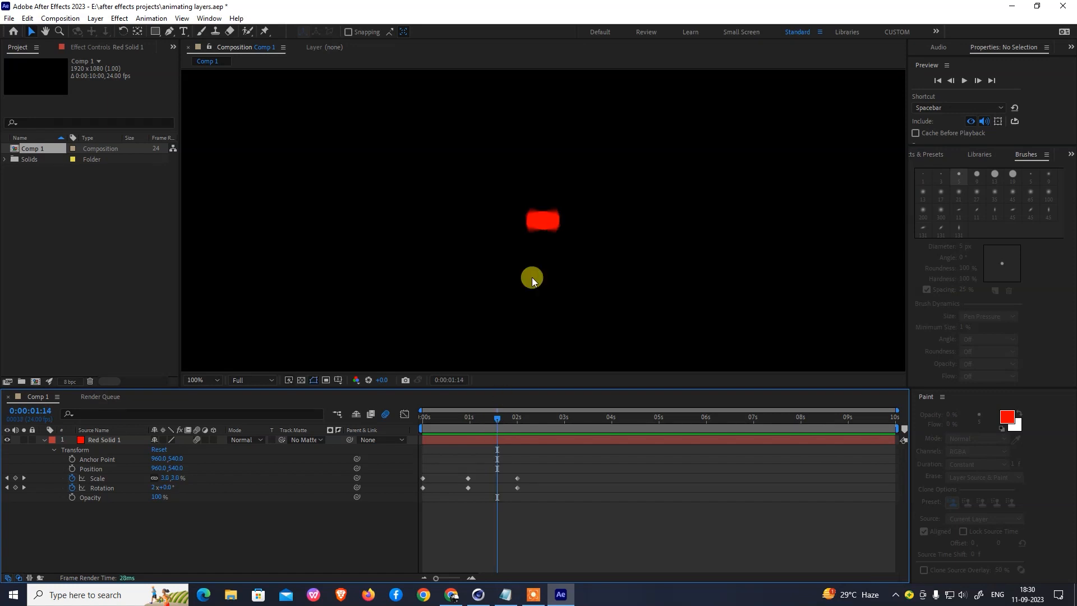
click(198, 440)
key(space)
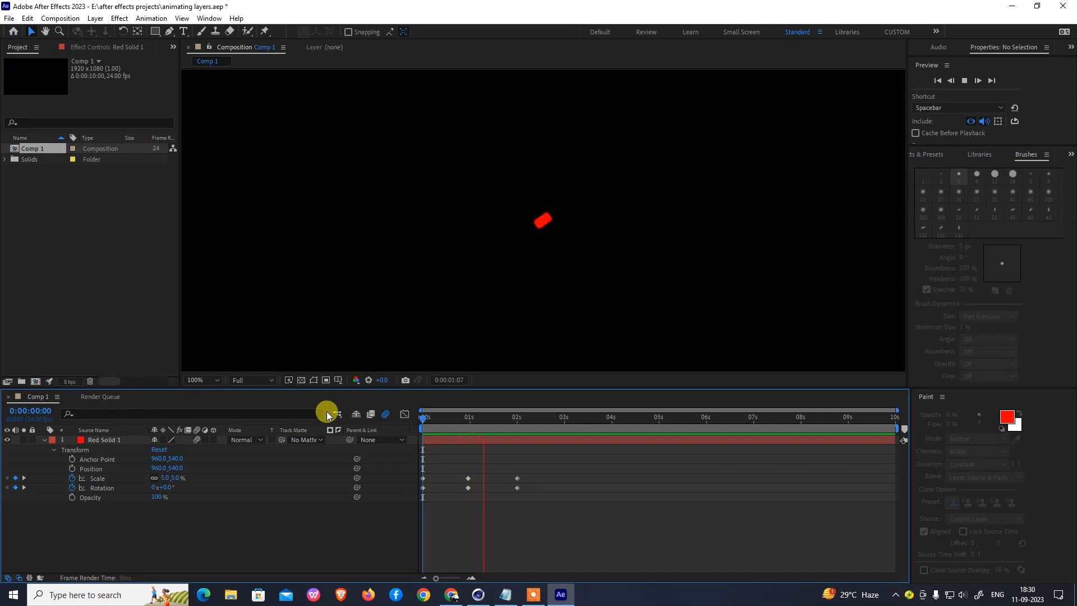
click(426, 425)
drag(426, 425, 338, 421)
key(space)
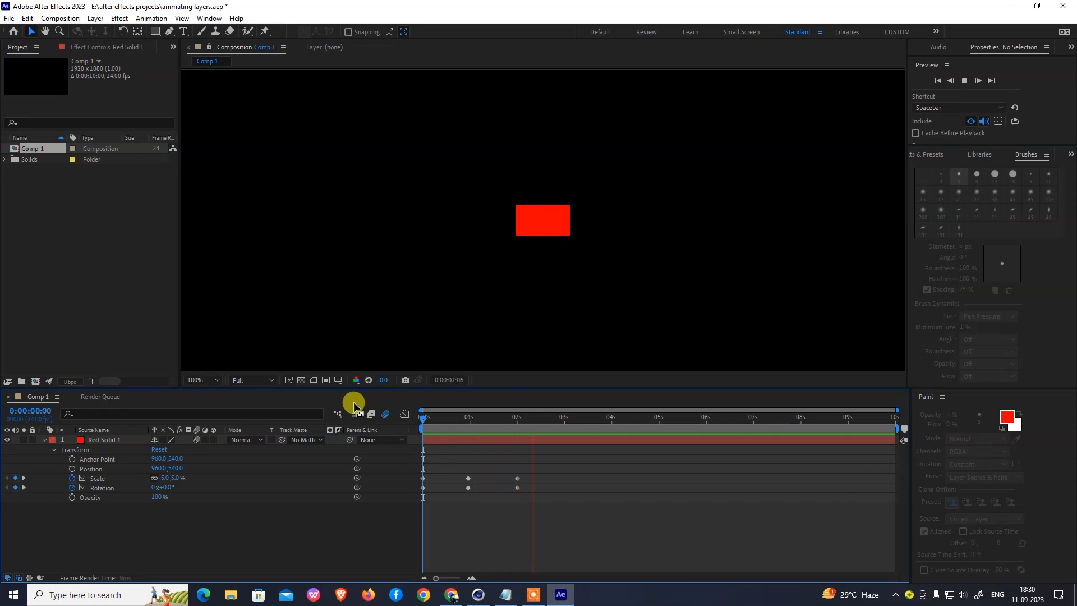
click(535, 425)
- At 0:00:04:01, move the red solid into the composition's upper-left corner, at Position 52, 30
drag(426, 425, 613, 456)
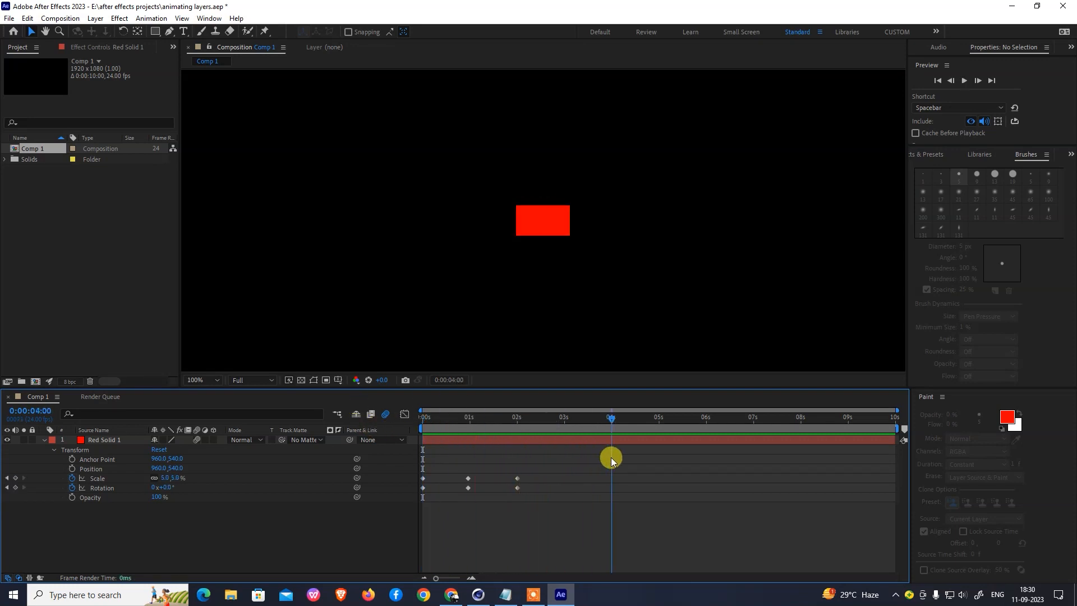
click(106, 441)
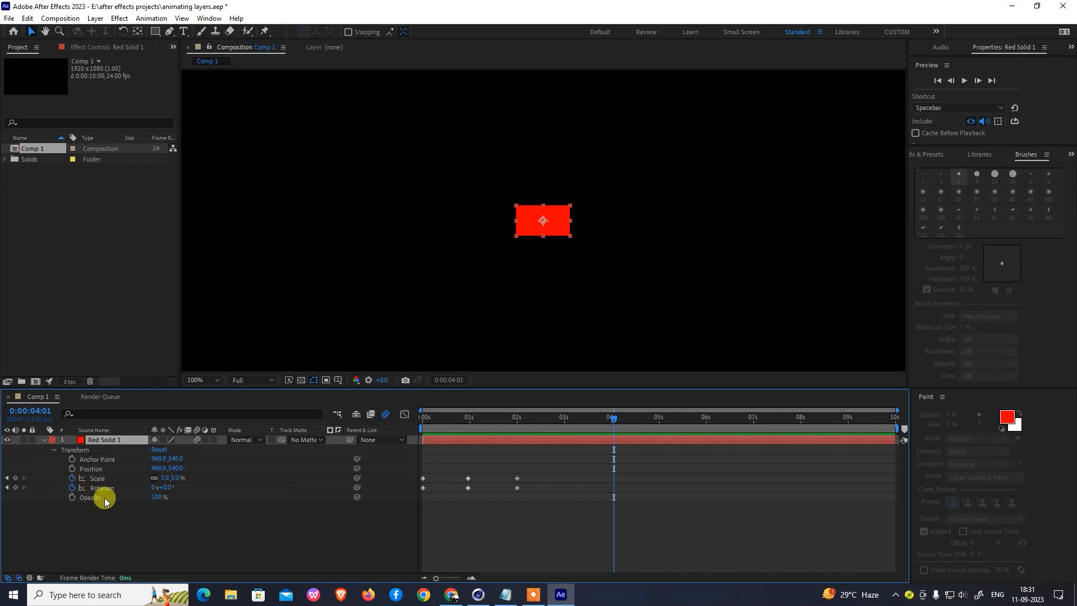
click(92, 470)
drag(664, 211, 796, 319)
drag(699, 323, 280, 138)
drag(471, 215, 745, 319)
drag(566, 251, 473, 147)
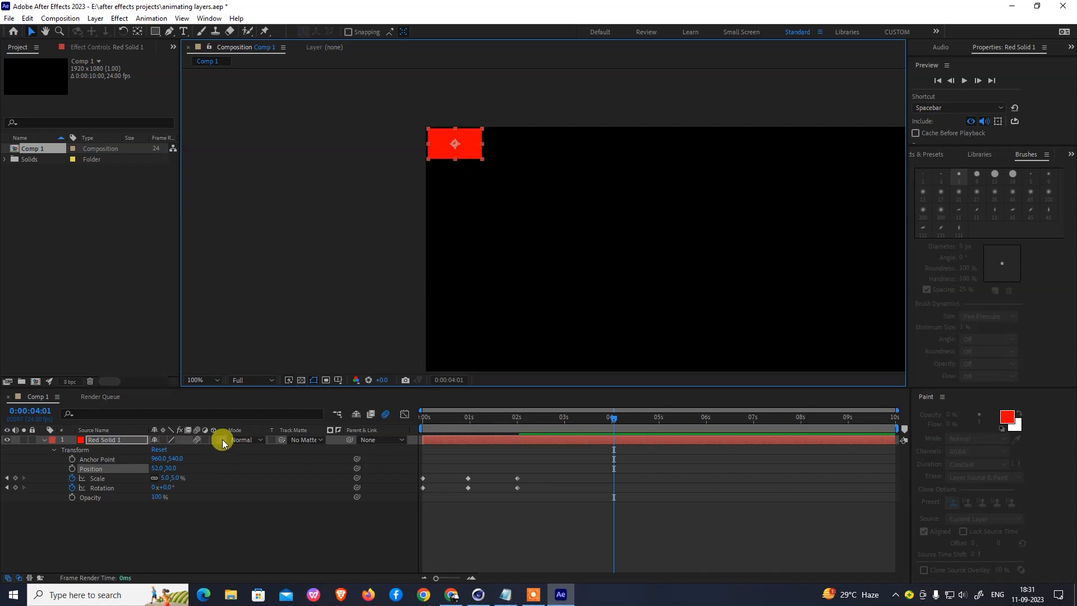
- Duplicate the animated red solid layer, with the composition view magnified to 200% around the solid
key(period)
drag(346, 177, 549, 303)
click(112, 445)
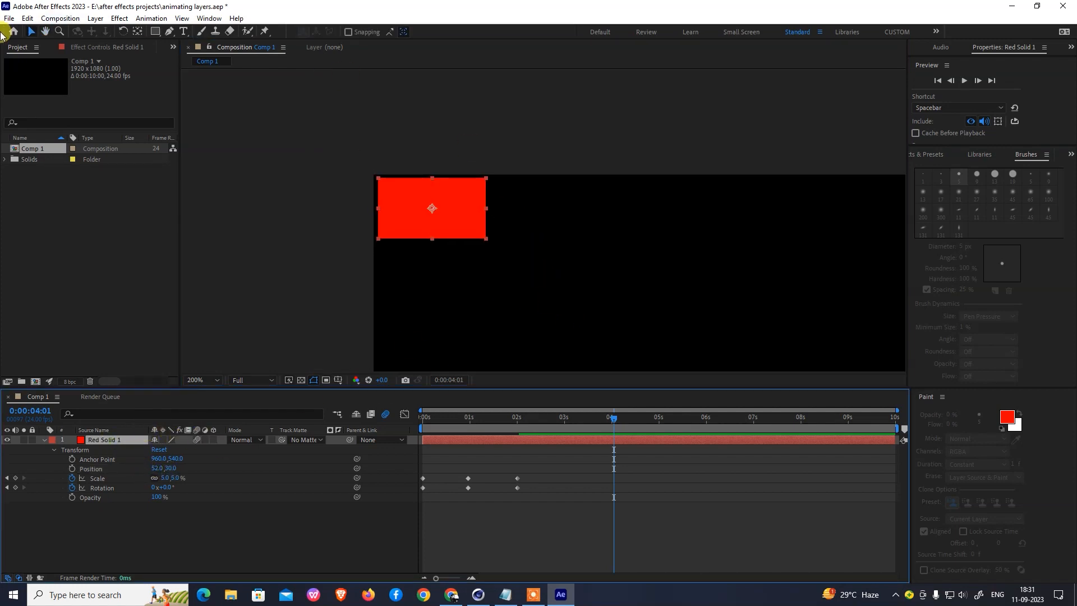
click(27, 21)
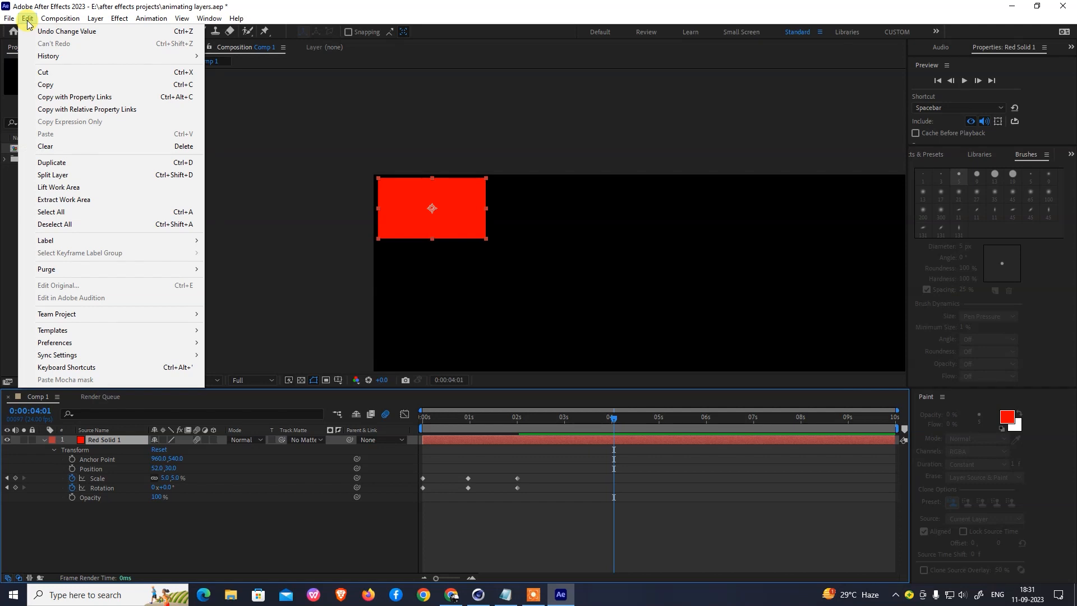
click(55, 164)
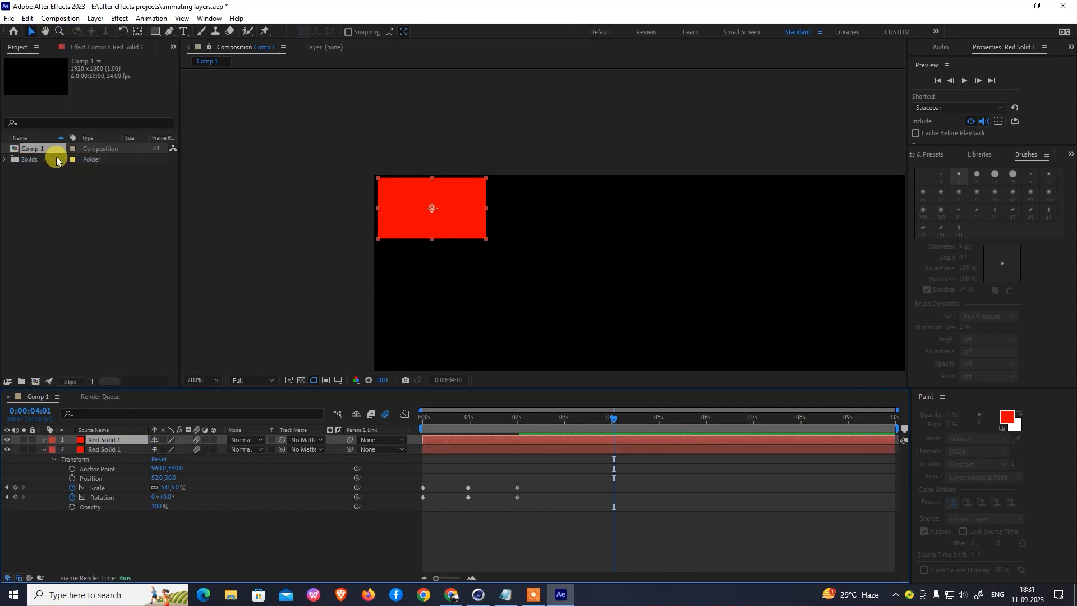
- Shift the duplicate red solid horizontally to the right until it sits beside the original with a narrow gap
key(Return)
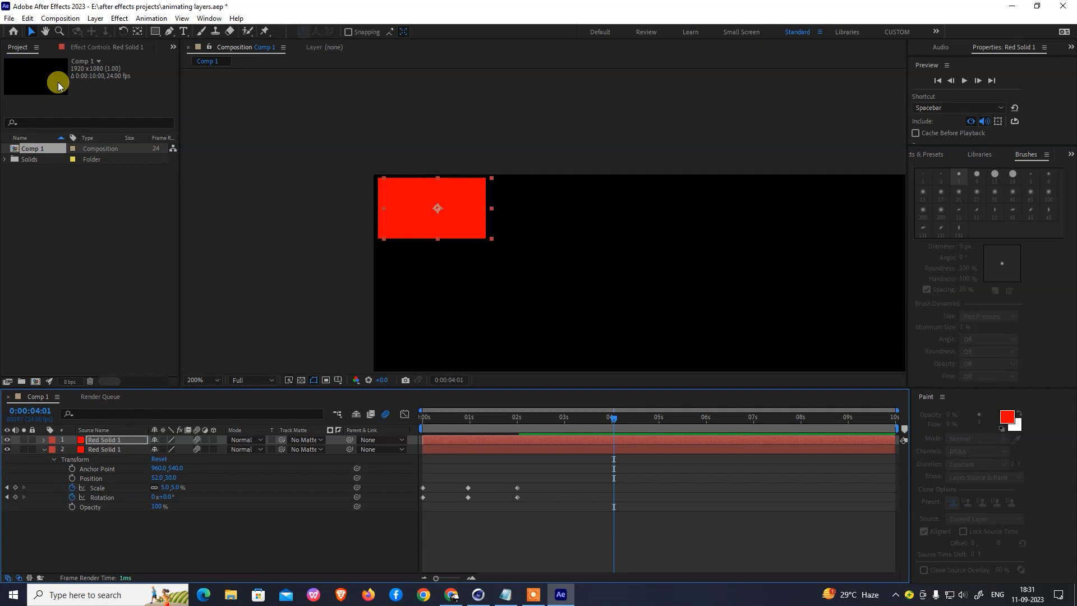
key(shift+Right)
key(shift+Right)
key(shift+Right)
key(shift+Right)
key(shift+Right)
key(shift+Right)
key(shift+Right)
key(shift+Right)
key(shift+Right)
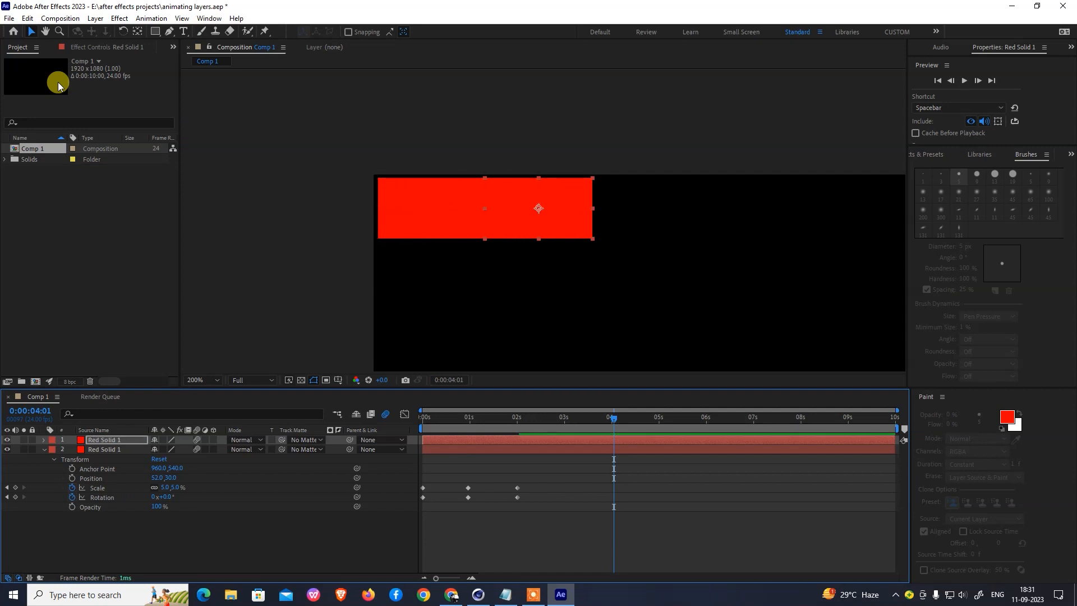
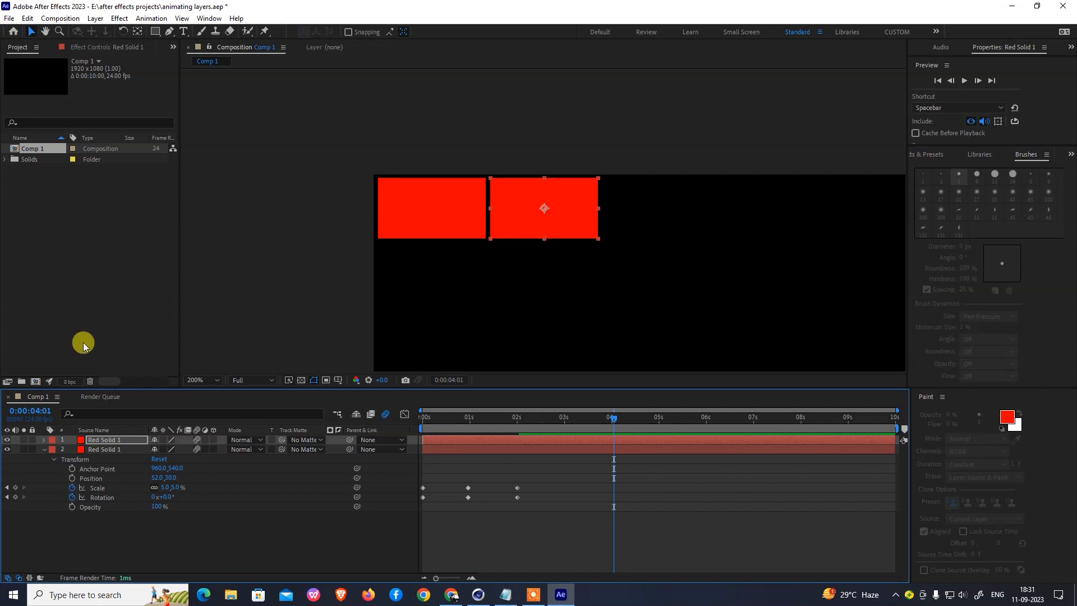
- Duplicate the second red solid and shift the copy horizontally to form the row's third tile, keeping the same narrow gap
click(102, 440)
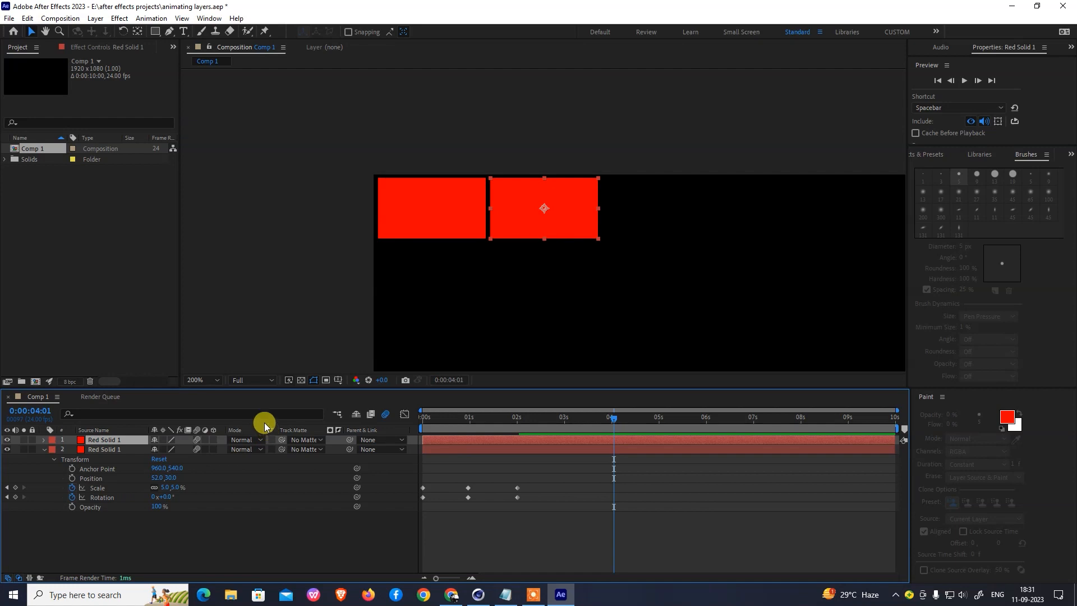
key(ctrl+d)
key(shift+Right)
key(shift+Right)
key(shift+Right)
key(shift+Right)
key(shift+Right)
key(shift+Right)
key(shift+Right)
key(shift+Right)
key(shift+Right)
key(shift+Right)
key(shift+Right)
key(shift+Right)
key(shift+Right)
key(shift+Right)
key(shift+Right)
key(shift+Right)
key(shift+Right)
key(shift+Right)
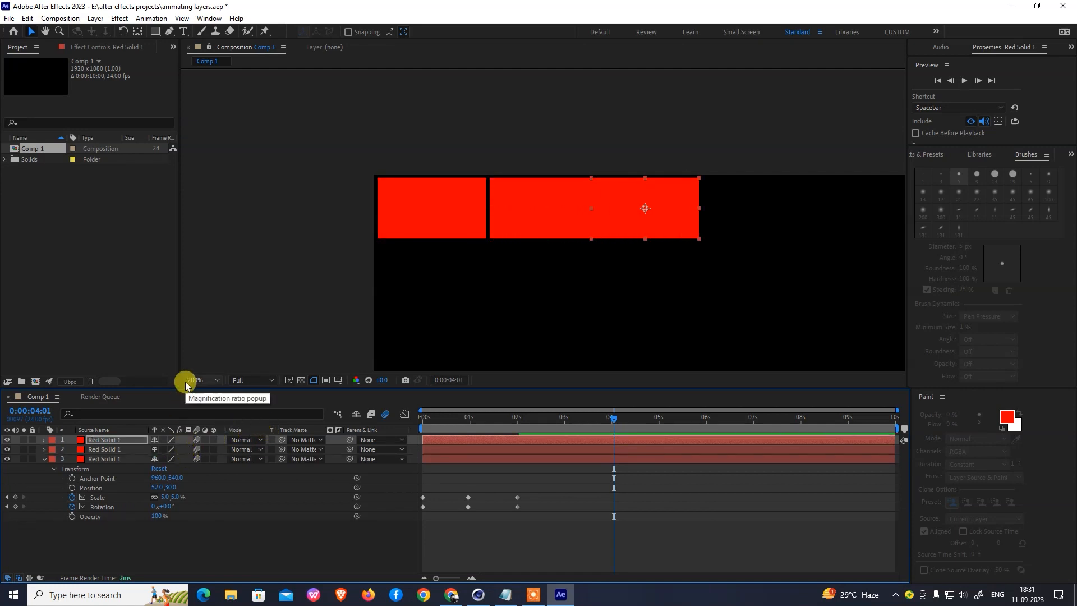
key(shift+Right)
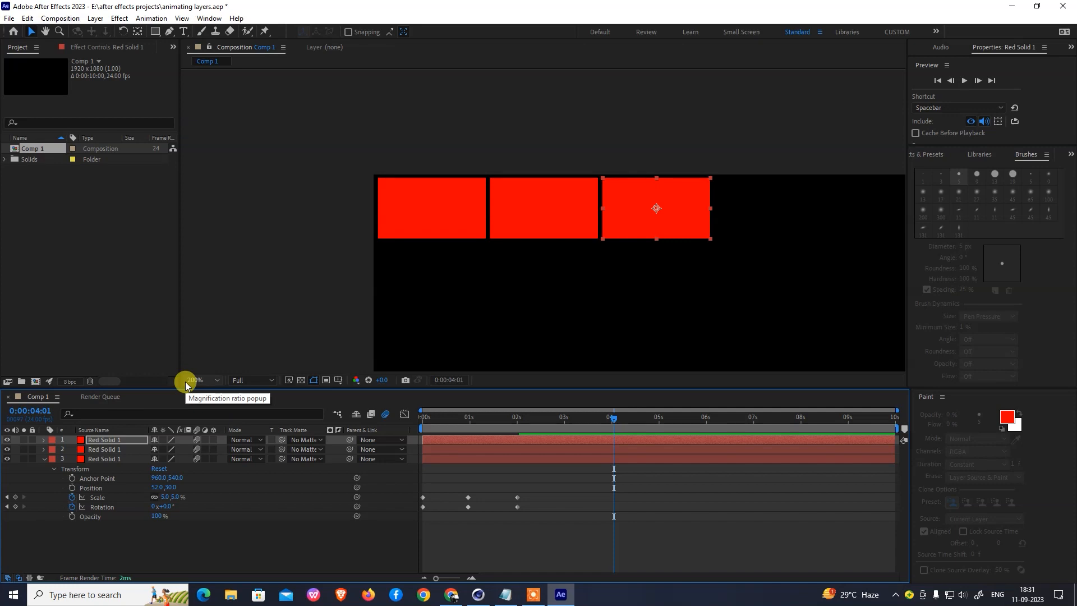
- Duplicate the third red tile and shift the copy right in 10-pixel increments to form the fourth tile
key(h)
drag(724, 328, 498, 343)
key(v)
key(ctrl+d)
key(shift+Right)
key(shift+Right)
key(shift+Right)
key(shift+Right)
key(shift+Right)
key(shift+Right)
key(shift+Right)
key(shift+Right)
key(shift+Right)
key(shift+Right)
key(shift+Right)
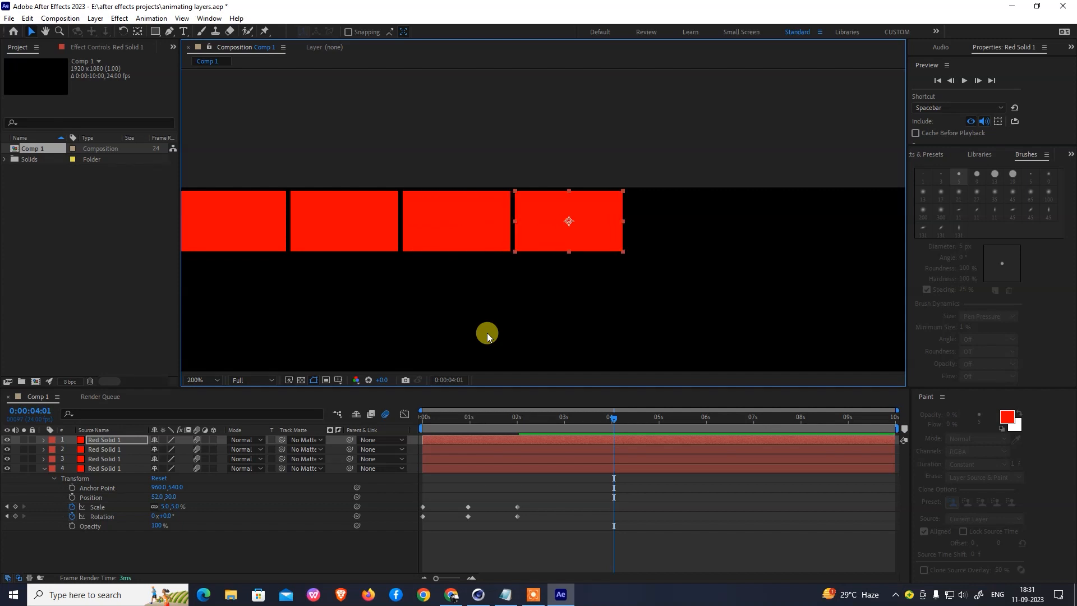
- Duplicate the fourth red tile and shift the copy right to form the fifth tile with matching spacing
key(ctrl+d)
key(shift+Right)
key(shift+Right)
key(shift+Right)
key(shift+Right)
key(shift+Right)
key(shift+Right)
key(shift+Right)
key(shift+Right)
key(shift+Right)
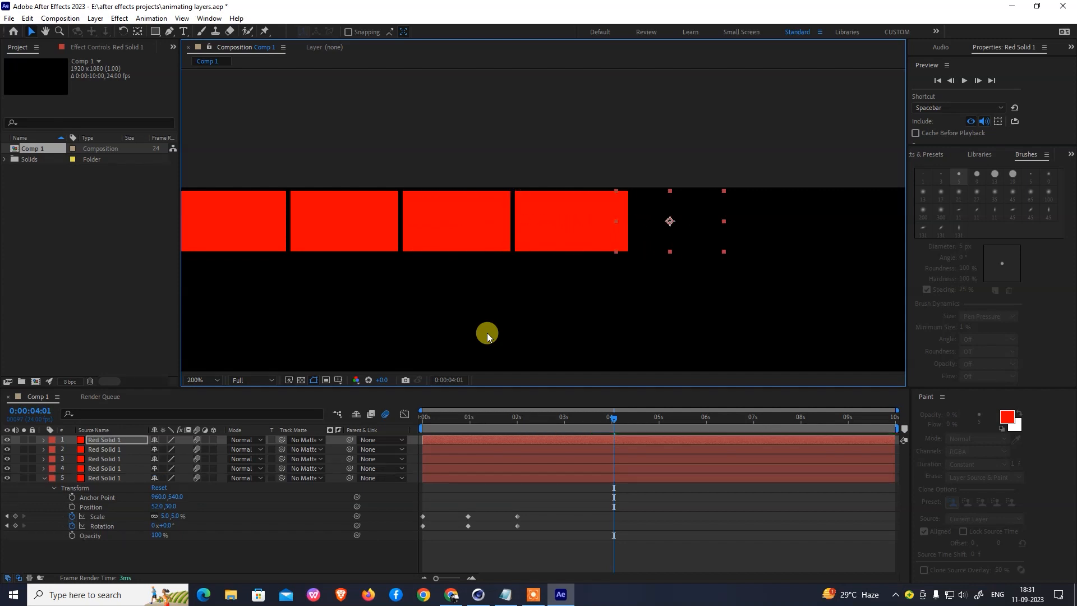
key(shift+Right)
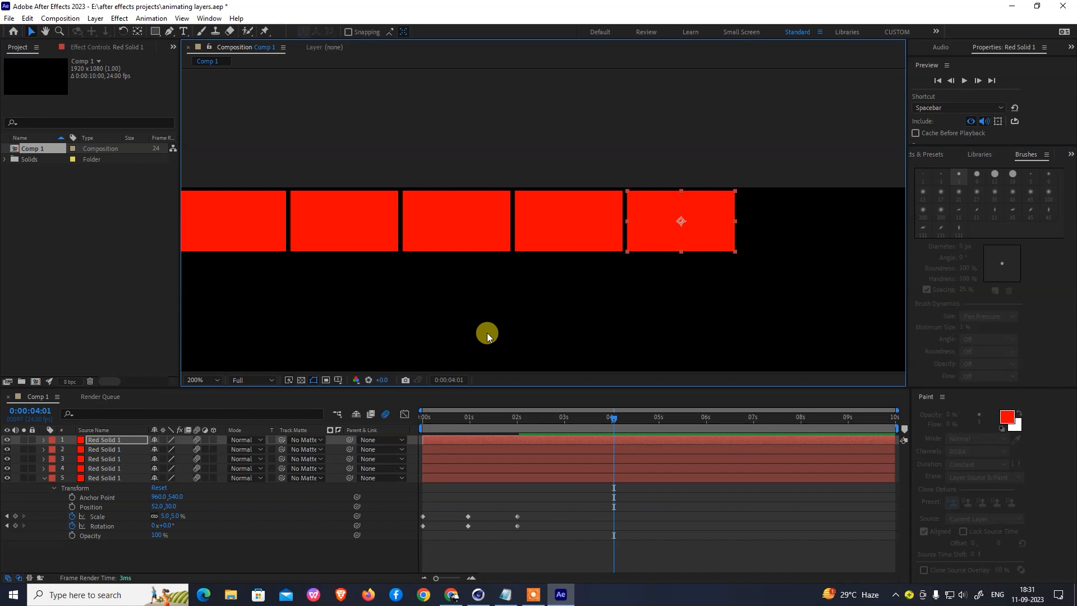
- Add the sixth and seventh tiles by duplicating the last red solid and shifting each copy right with the same gap
key(ctrl+d)
key(shift+Right)
key(shift+Right)
key(shift+Right)
key(shift+Right)
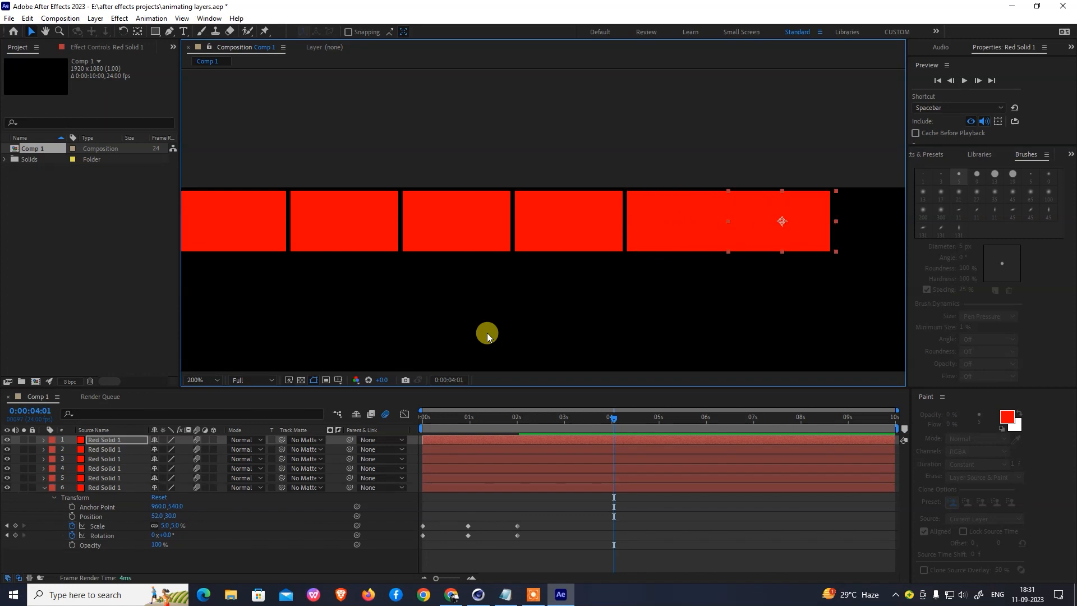
key(ctrl+d)
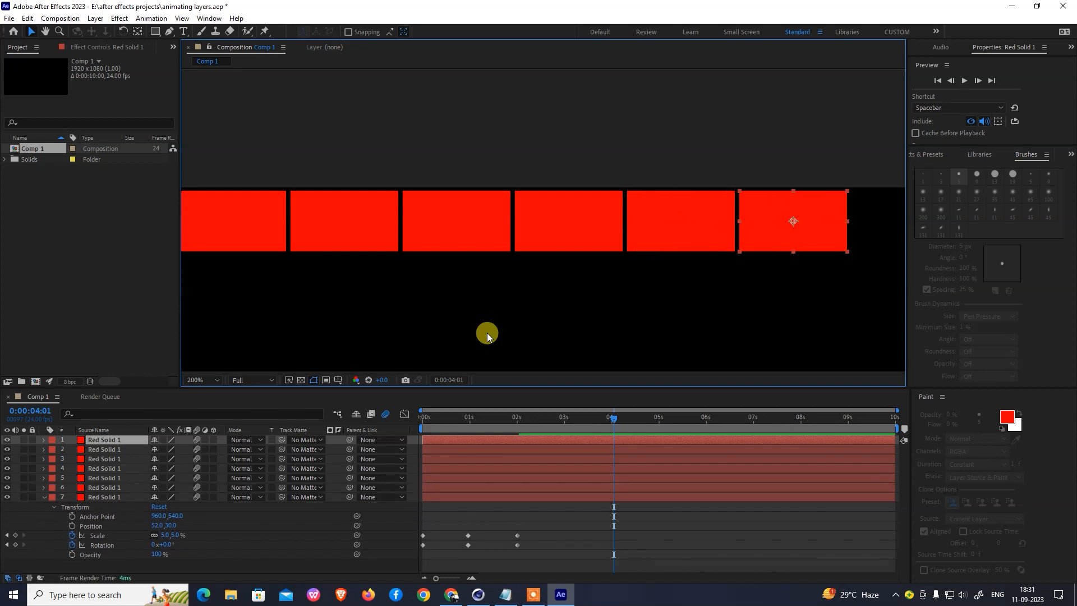
key(shift+Right)
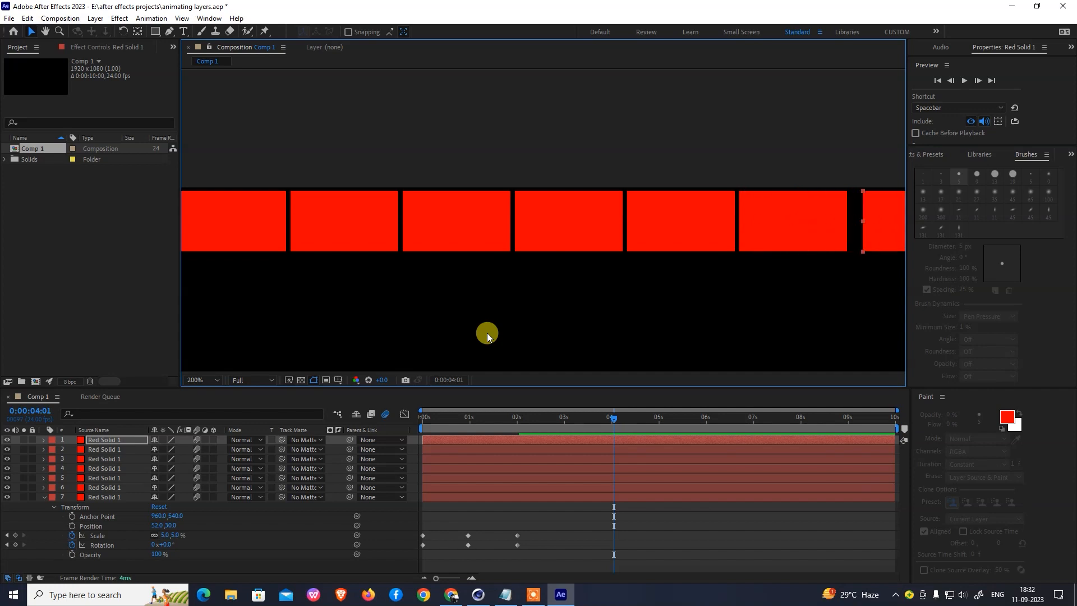
key(shift+Left)
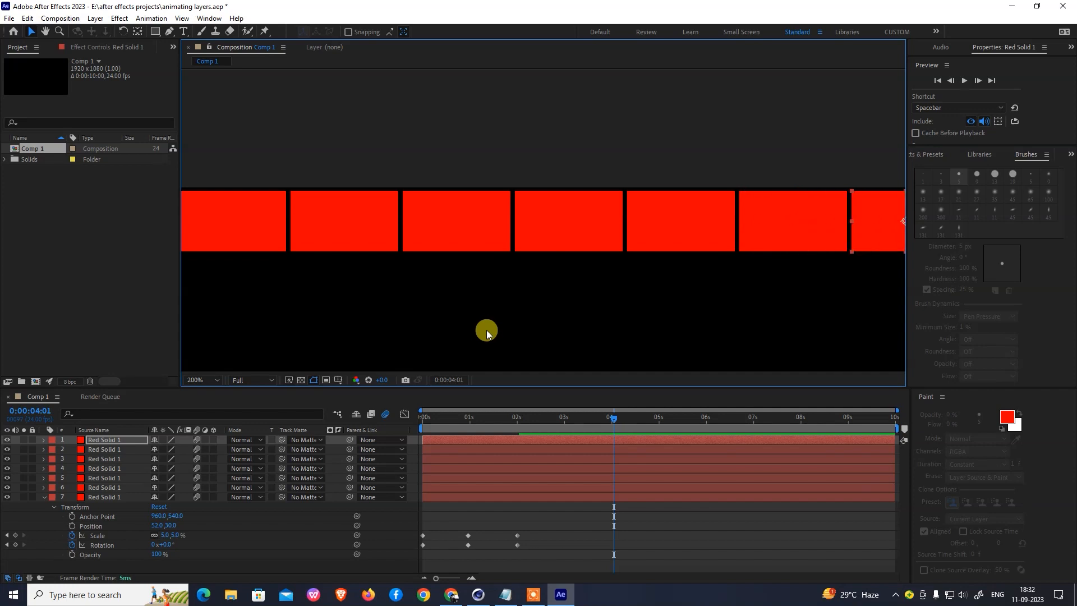
- Duplicate the seventh red tile and shift the copy right to form the row's eighth tile
scroll(524, 241, down, 4)
drag(542, 272, 365, 272)
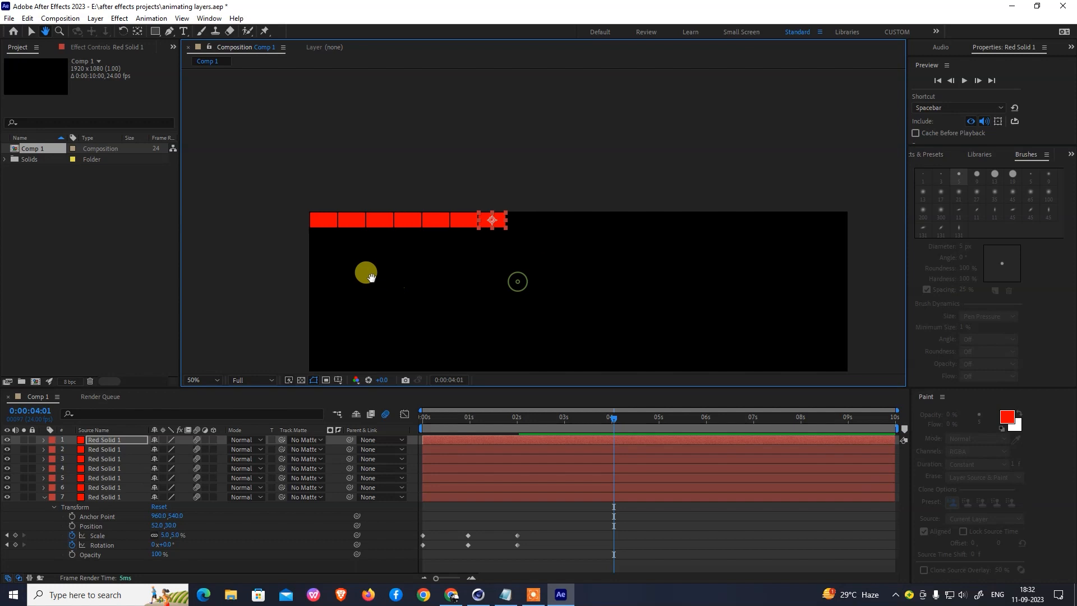
key(ctrl+d)
key(shift+Right)
key(shift+Right)
key(shift+Right)
key(shift+Right)
key(shift+Right)
key(shift+Right)
key(shift+Right)
key(shift+Right)
key(shift+Right)
key(shift+Right)
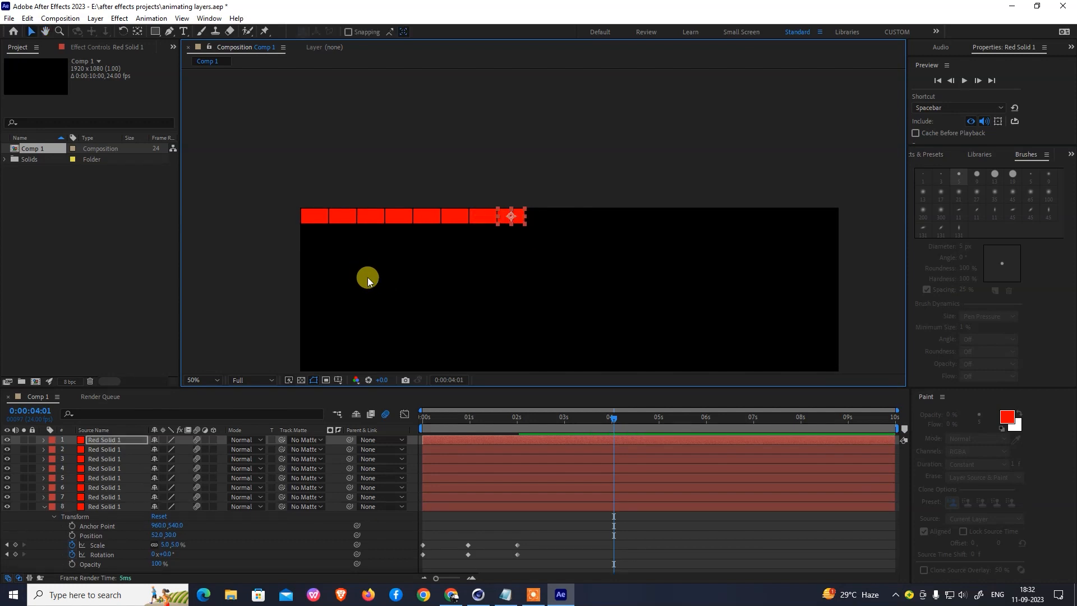
- Duplicate the eighth red tile and shift the copy right to form the ninth tile with an even gap
key(ctrl+d)
key(shift+Right)
key(shift+Right)
key(shift+Right)
key(shift+Right)
key(shift+Right)
key(shift+Right)
key(shift+Right)
key(shift+Right)
key(shift+Right)
key(shift+Right)
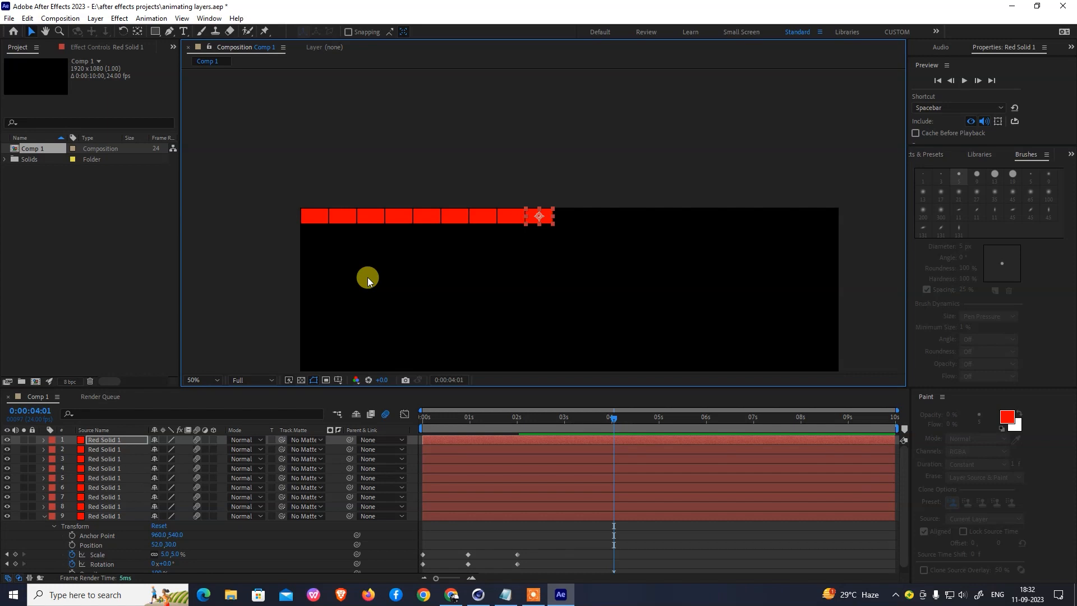
- Extend the row with the tenth and eleventh tiles, duplicating the last red solid and shifting each copy right
key(ctrl+d)
key(shift+Right)
key(shift+Right)
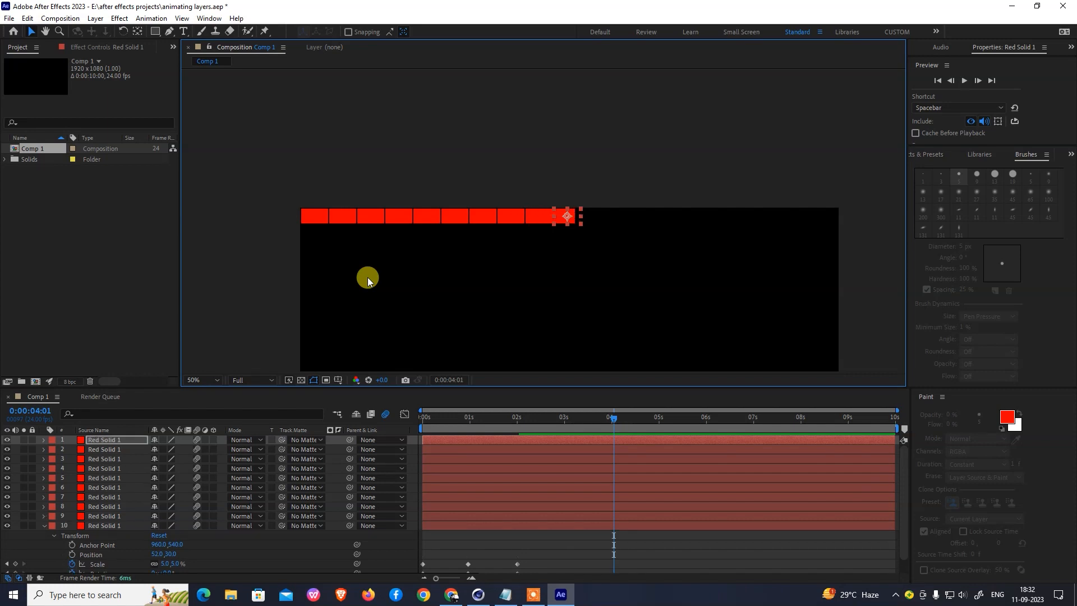
key(ctrl+d)
key(shift+Right)
key(shift+Right)
key(shift+Right)
key(shift+Right)
key(shift+Right)
key(shift+Right)
key(shift+Right)
key(shift+Right)
key(shift+Right)
key(shift+Right)
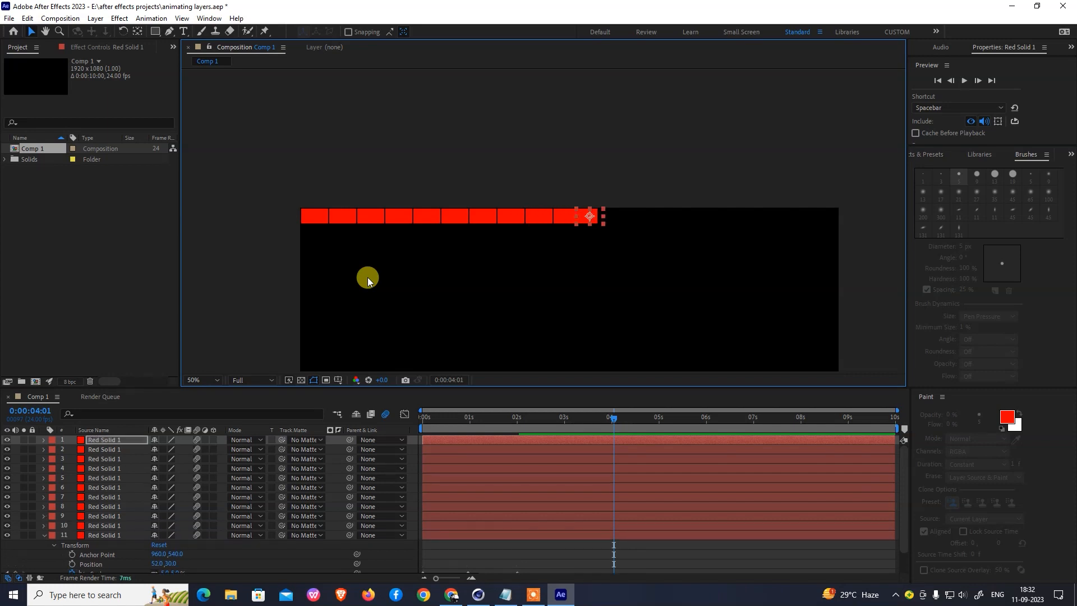
- Duplicate the eleventh red tile and shift the copy right to form the twelfth tile
key(ctrl+d)
key(shift+Right)
key(shift+Right)
key(shift+Right)
key(shift+Right)
- Duplicate the twelfth red tile and shift the copy right to form the thirteenth tile in the row
key(ctrl+d)
key(shift+Right)
key(shift+Right)
key(shift+Right)
key(shift+Right)
key(shift+Right)
key(shift+Right)
key(shift+Right)
key(shift+Right)
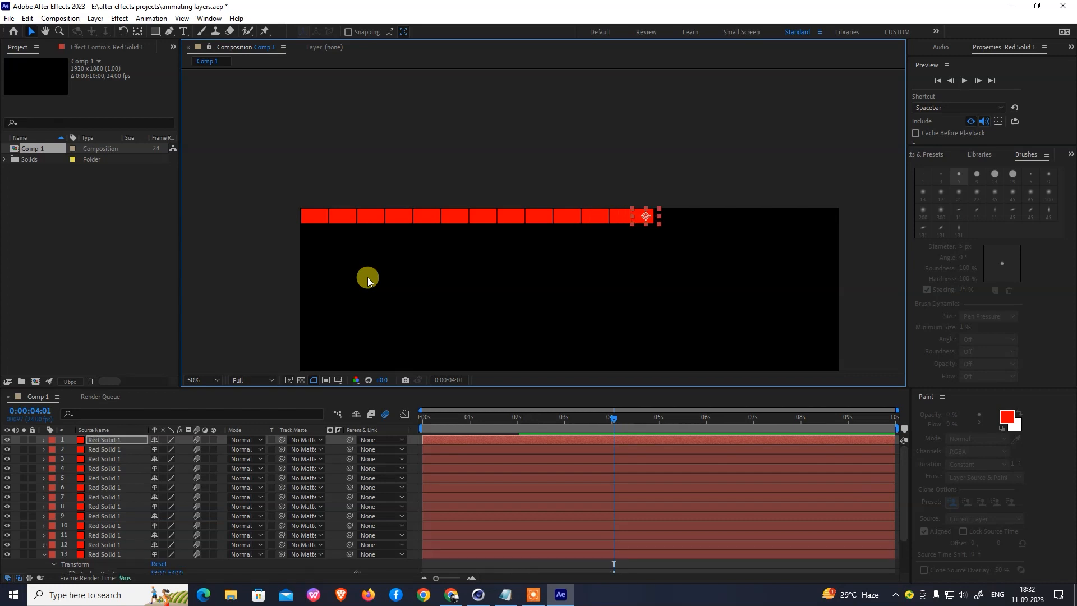
- Duplicate the thirteenth red tile and shift the copy right to form the fourteenth tile
key(ctrl+d)
key(shift+Right)
key(shift+Right)
key(shift+Right)
key(shift+Right)
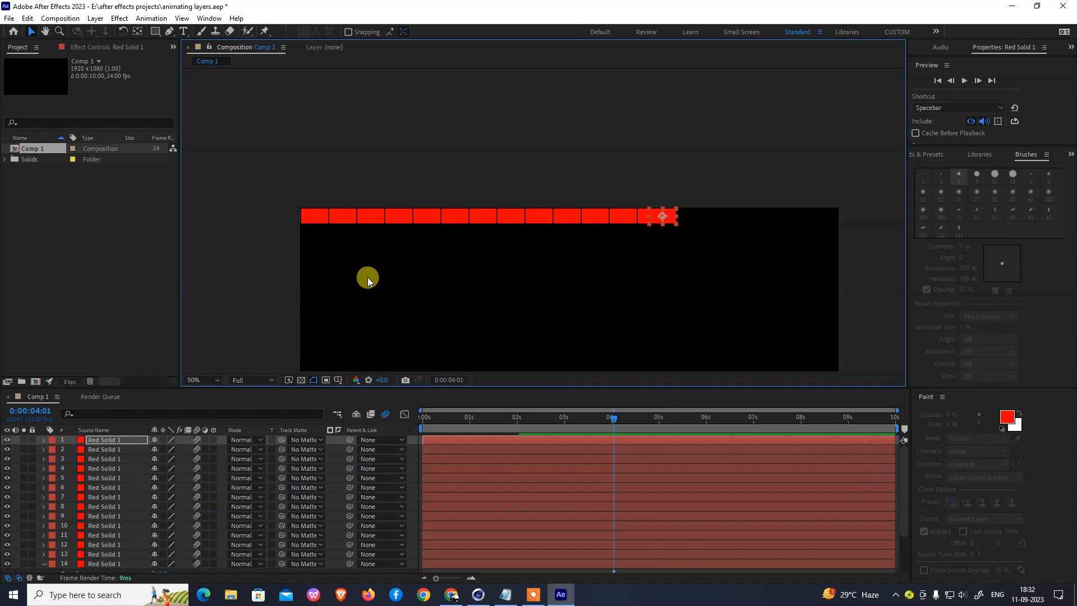
- Duplicate the fourteenth red tile and shift the copy right to form the fifteenth tile with the same spacing
key(ctrl+d)
key(shift+Right)
key(shift+Right)
key(shift+Right)
key(shift+Right)
key(shift+Right)
key(shift+Right)
key(shift+Right)
key(shift+Right)
key(shift+Right)
key(shift+Right)
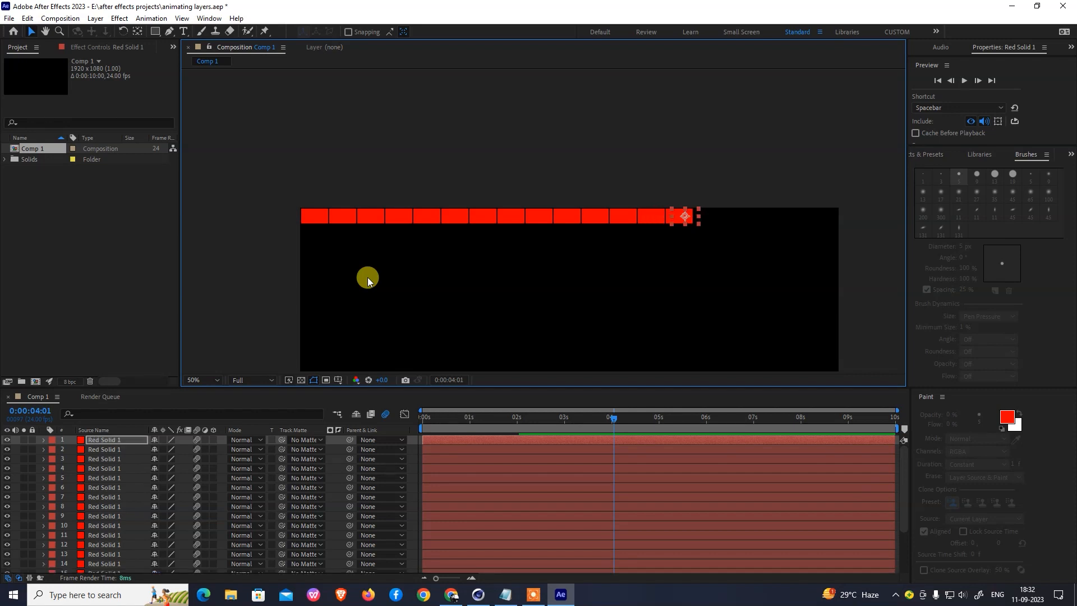
- Add the sixteenth and seventeenth tiles by duplicating the last red solid and shifting each copy right with an even gap
key(shift+Right)
key(shift+Right)
key(shift+Right)
key(shift+Right)
key(shift+Right)
key(shift+Right)
key(ctrl+d)
key(shift+Right)
key(shift+Right)
key(shift+Right)
key(shift+Right)
key(shift+Right)
key(shift+Right)
key(shift+Right)
key(shift+Right)
key(shift+Right)
key(shift+Right)
- Duplicate the seventeenth red tile and shift the copy right to form the eighteenth tile
key(ctrl+d)
key(shift+Right)
key(shift+Right)
key(shift+Right)
key(shift+Right)
key(shift+Right)
key(shift+Right)
key(shift+Right)
key(shift+Right)
- Complete the row with a nineteenth red tile near the composition's right edge, duplicated from the eighteenth, and deselect all layers
key(ctrl+d)
key(shift+Right)
key(shift+Right)
key(shift+Right)
key(shift+Right)
key(shift+Right)
key(shift+Right)
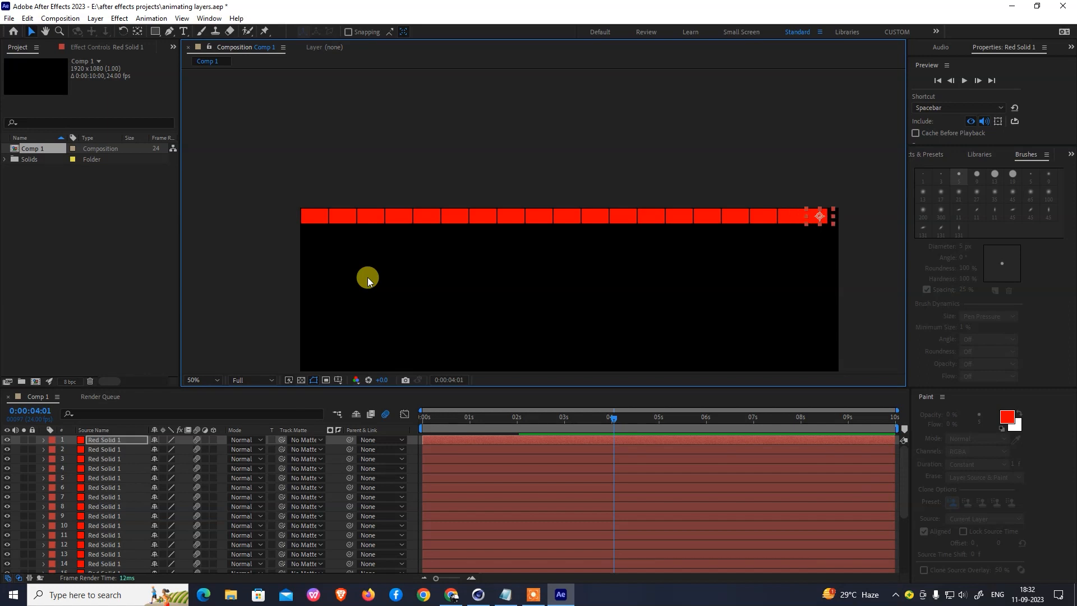
click(364, 148)
key(space)
drag(511, 307, 489, 264)
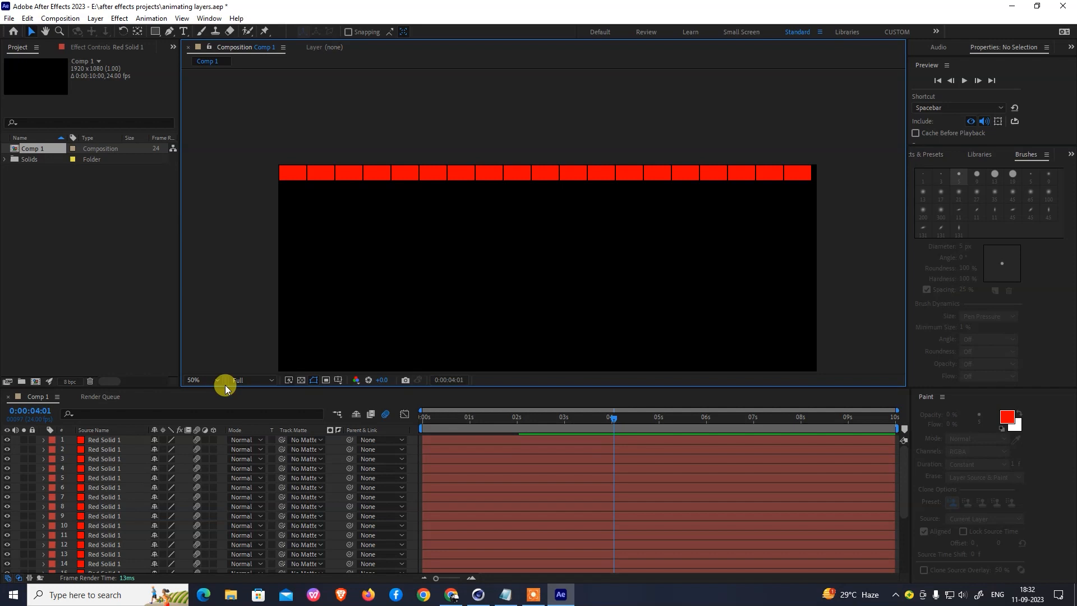
- Enlarge the timeline area to fit all nineteen layers and return the current time to 0:00:00:00
drag(224, 388, 233, 220)
click(45, 446)
click(43, 447)
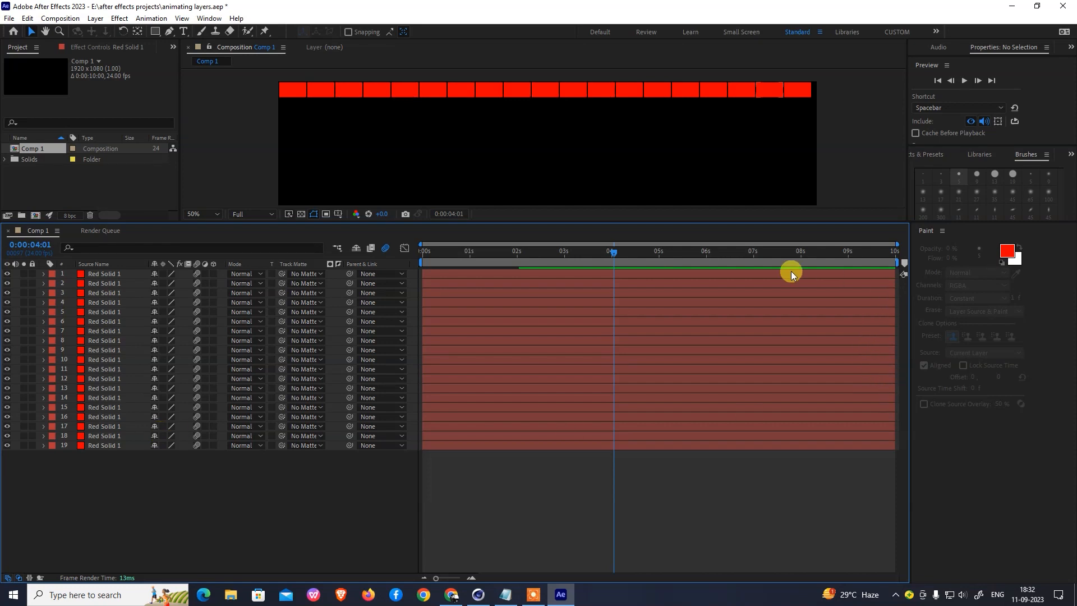
drag(612, 252, 403, 295)
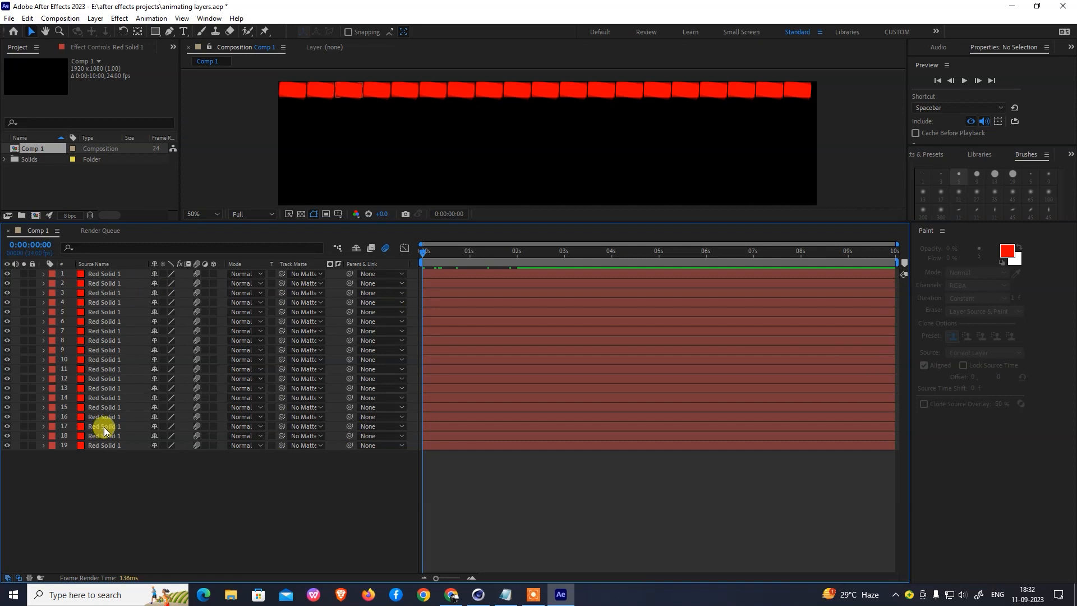
- Recolour the second tile, the red solid on layer 18, to magenta-pink as a new solid
click(106, 446)
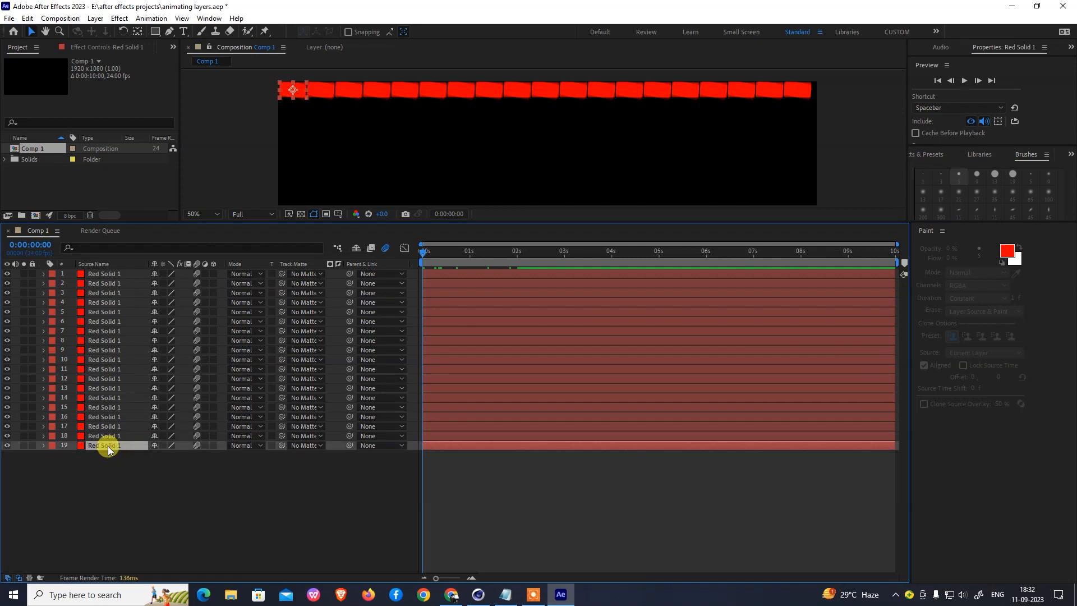
click(105, 437)
click(95, 18)
click(114, 45)
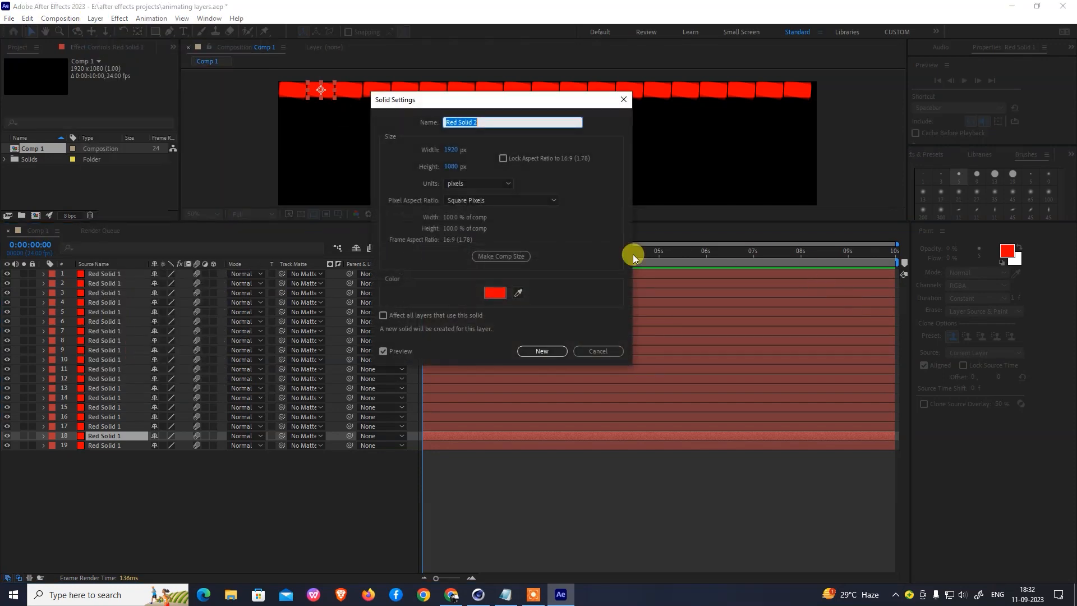
click(492, 291)
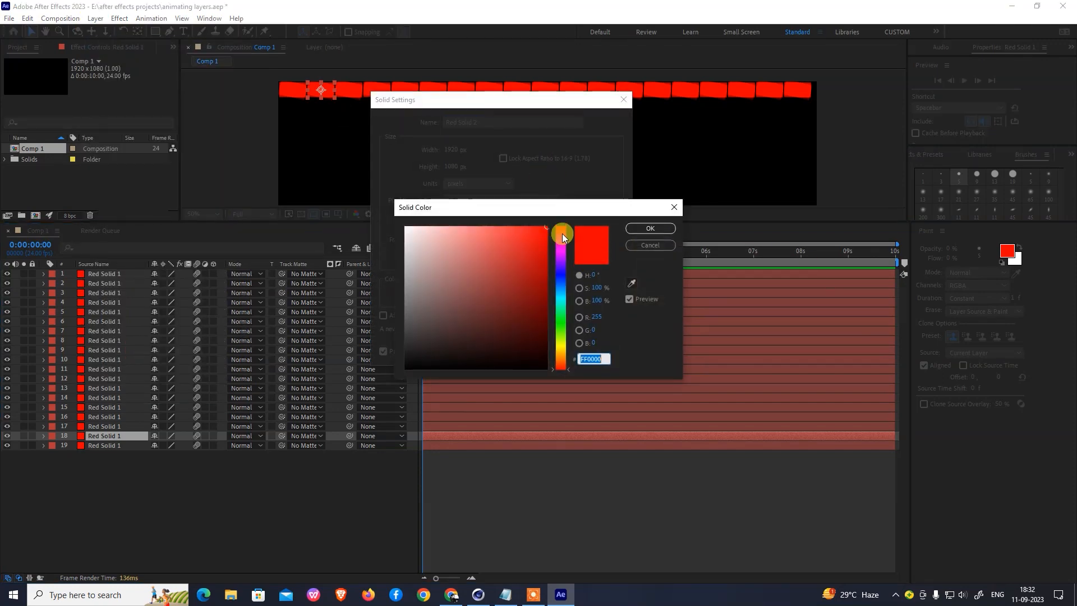
drag(562, 233, 560, 240)
click(645, 229)
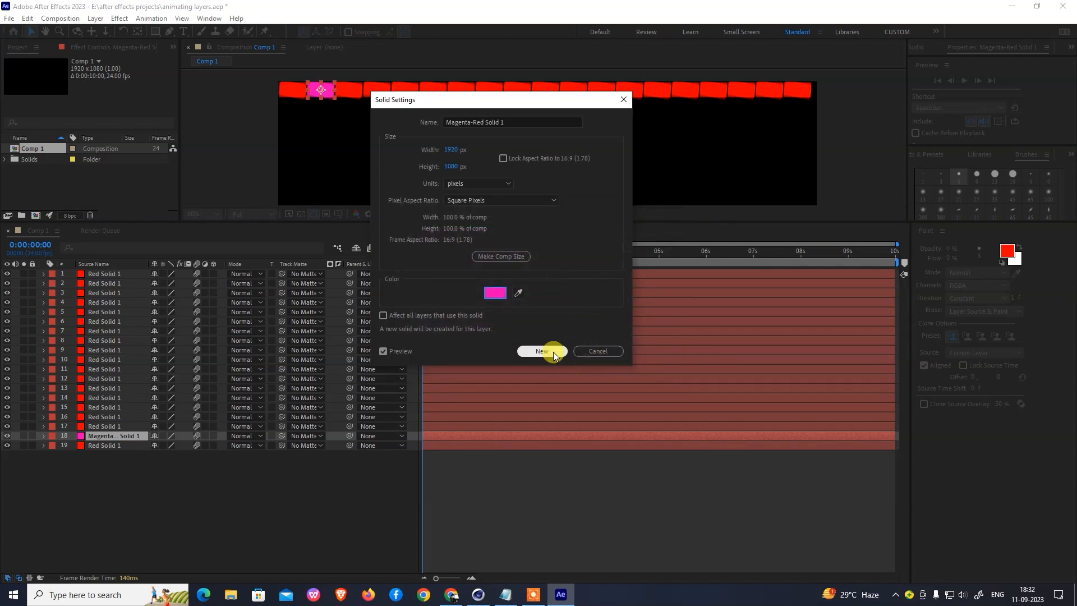
click(542, 351)
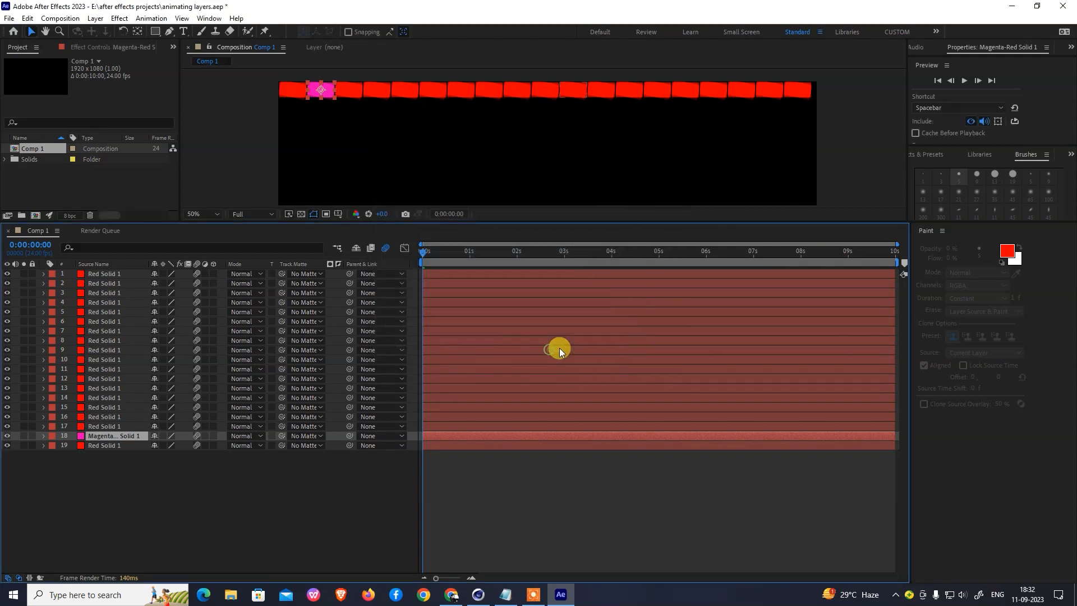
- Recolour the third tile, the red solid on layer 17, to purple 7E00FF as a new solid
click(107, 426)
click(92, 18)
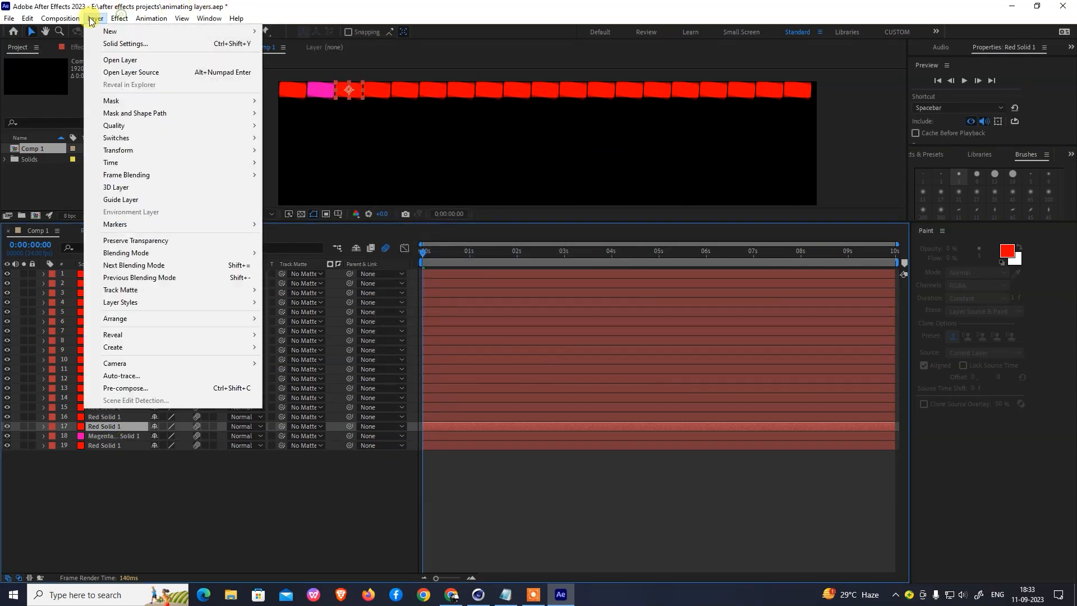
click(129, 43)
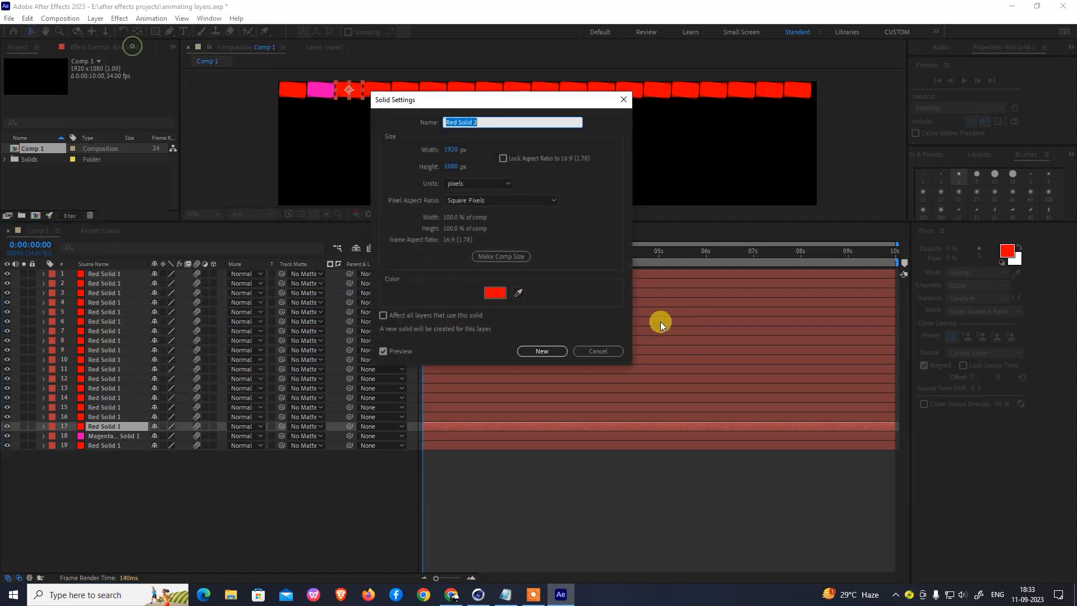
click(492, 293)
drag(564, 276, 563, 261)
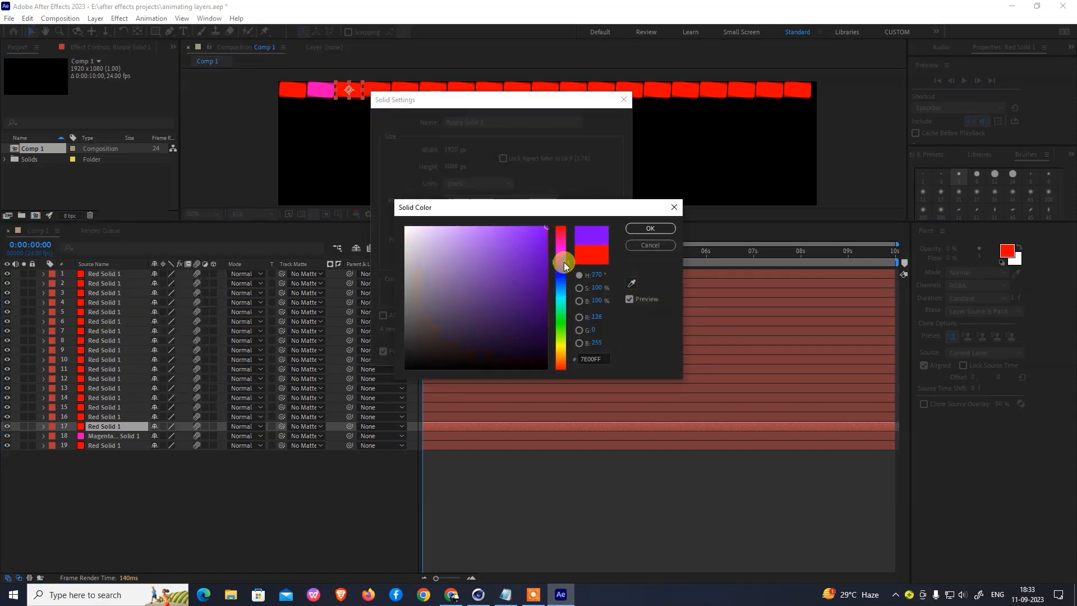
click(650, 229)
click(567, 352)
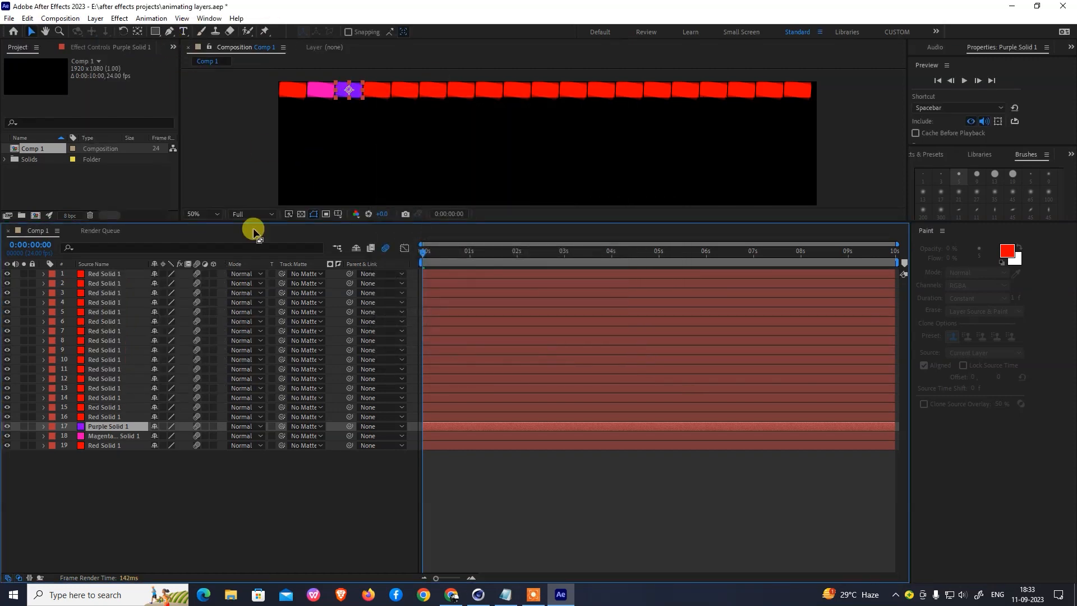
- Change the fourth tile, the red solid on layer 16, to a saturated blue as a new solid
click(112, 416)
click(95, 18)
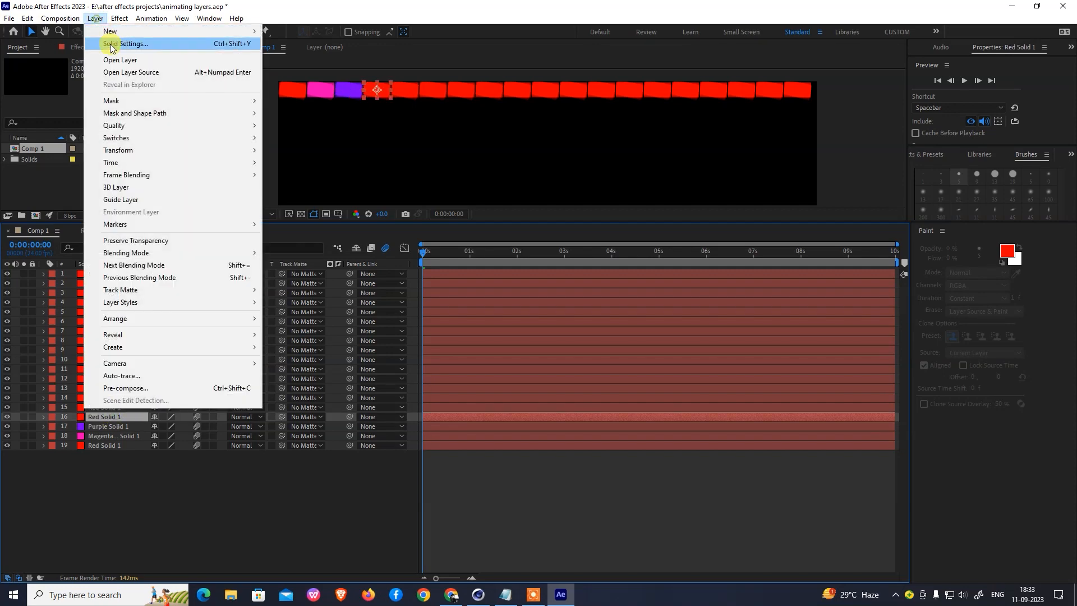
click(110, 42)
click(495, 292)
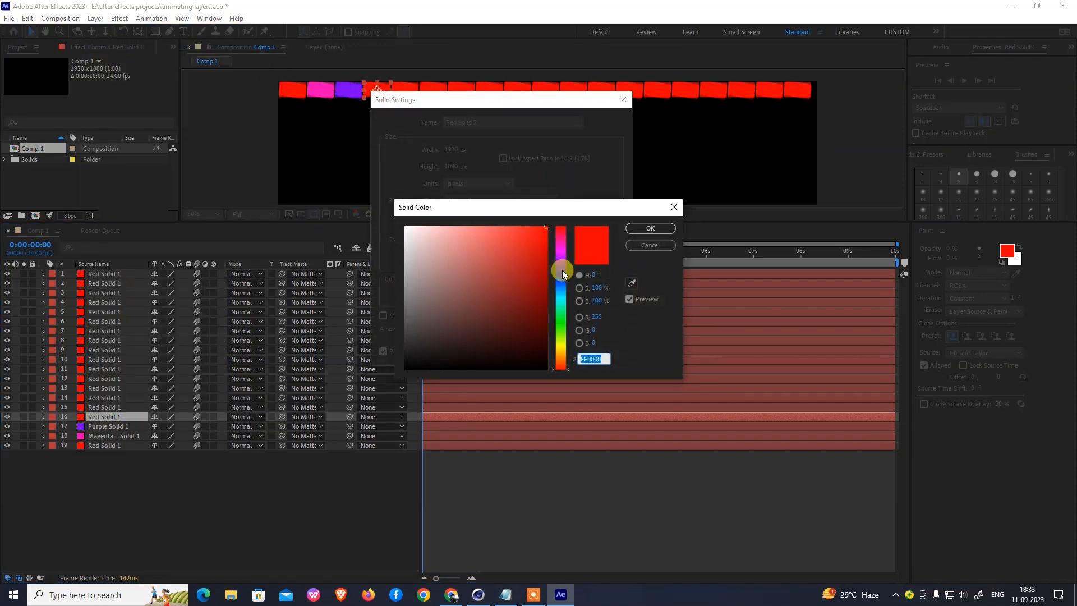
click(563, 271)
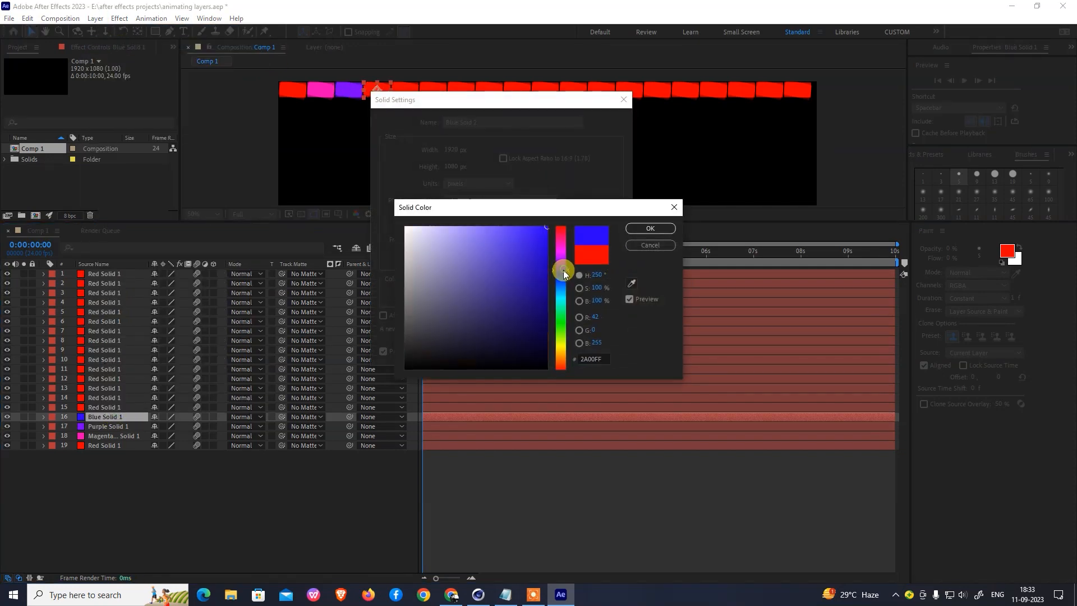
click(637, 229)
click(529, 351)
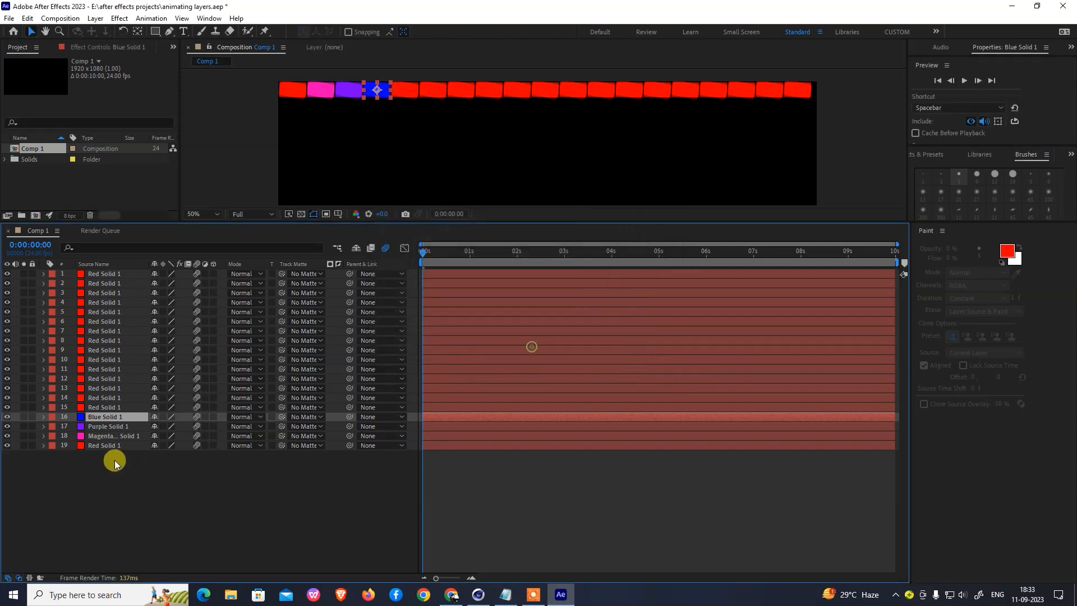
- Give the fifth tile, the red solid on layer 15, a lighter royal blue colour as a new solid
click(110, 407)
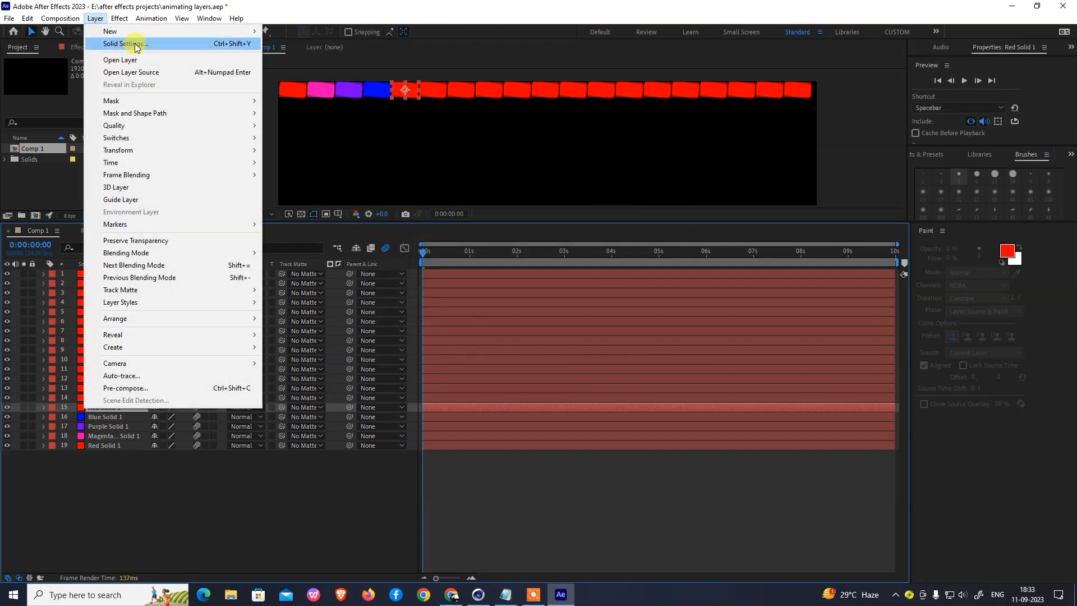
click(130, 43)
click(498, 294)
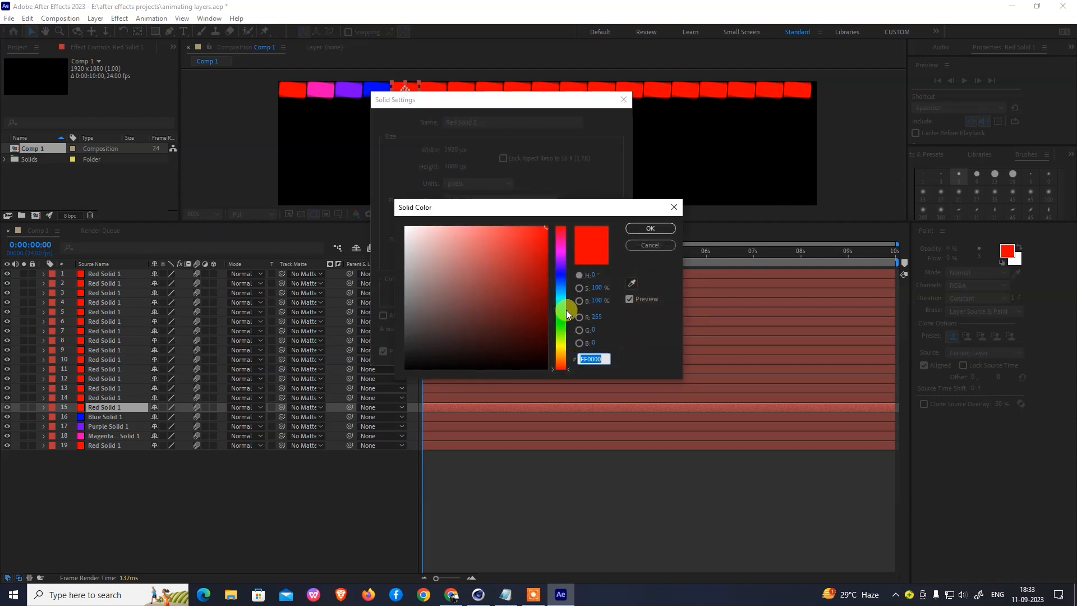
click(561, 290)
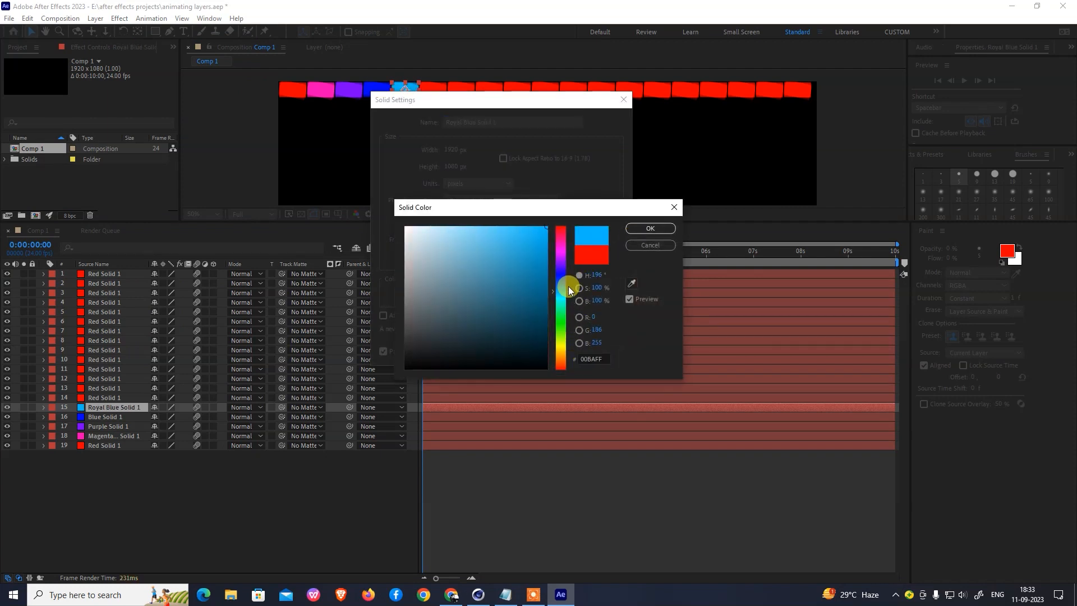
click(567, 287)
click(650, 228)
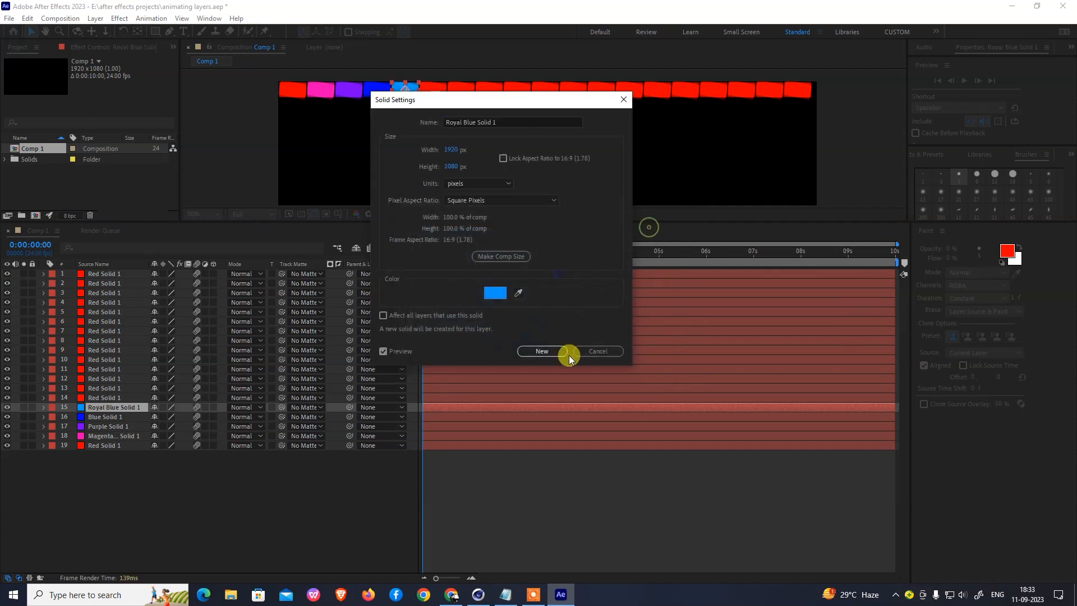
click(546, 351)
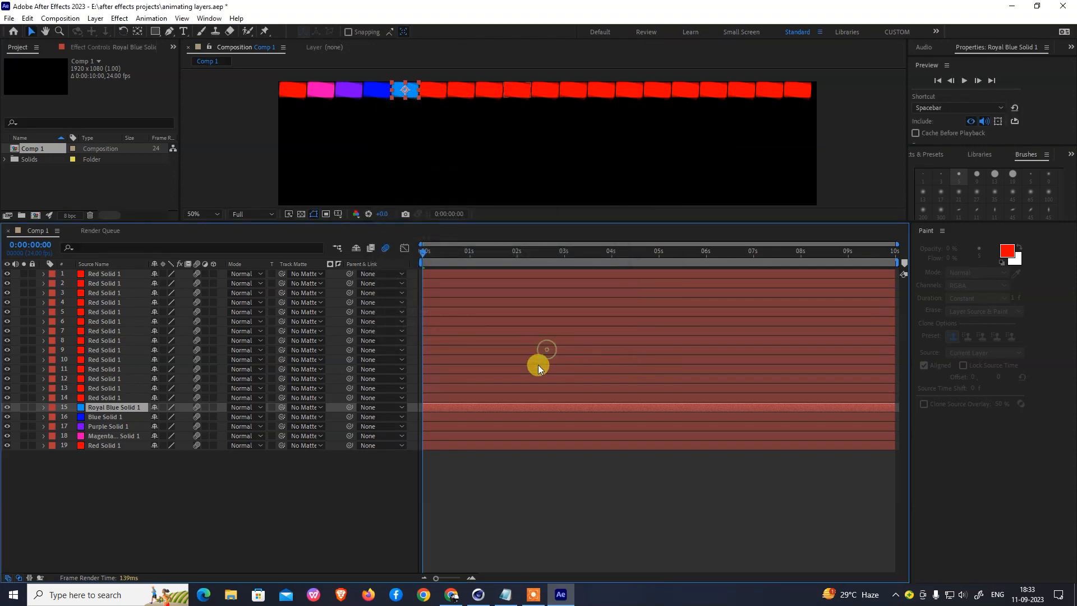
- Recolour the sixth tile, the red solid on layer 14, to cyan 00FCFF as a new solid
click(103, 398)
click(96, 19)
mouse_move(102, 21)
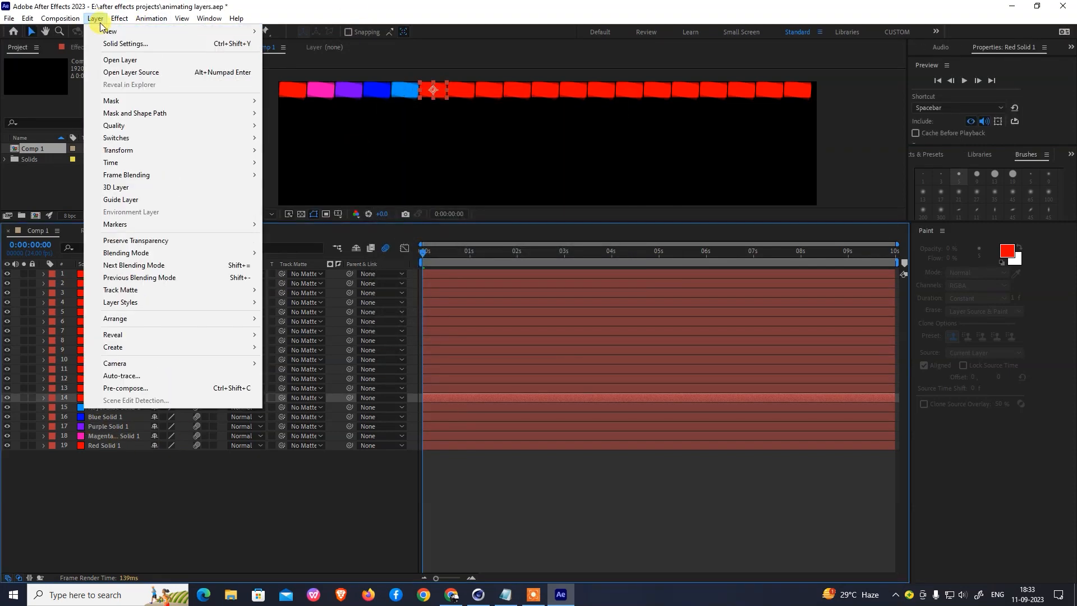
click(105, 43)
click(495, 298)
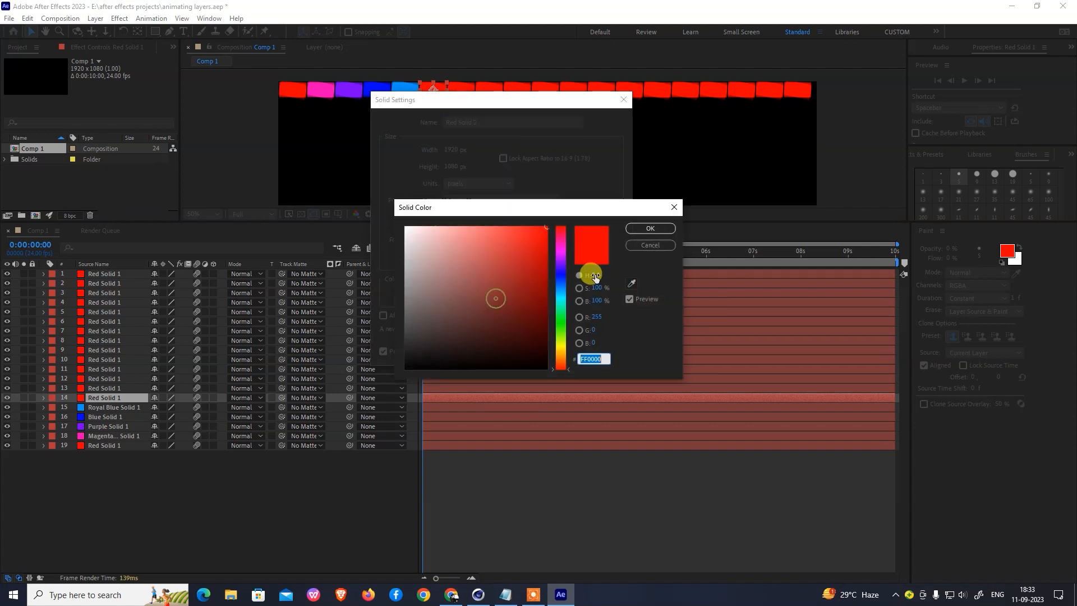
click(562, 290)
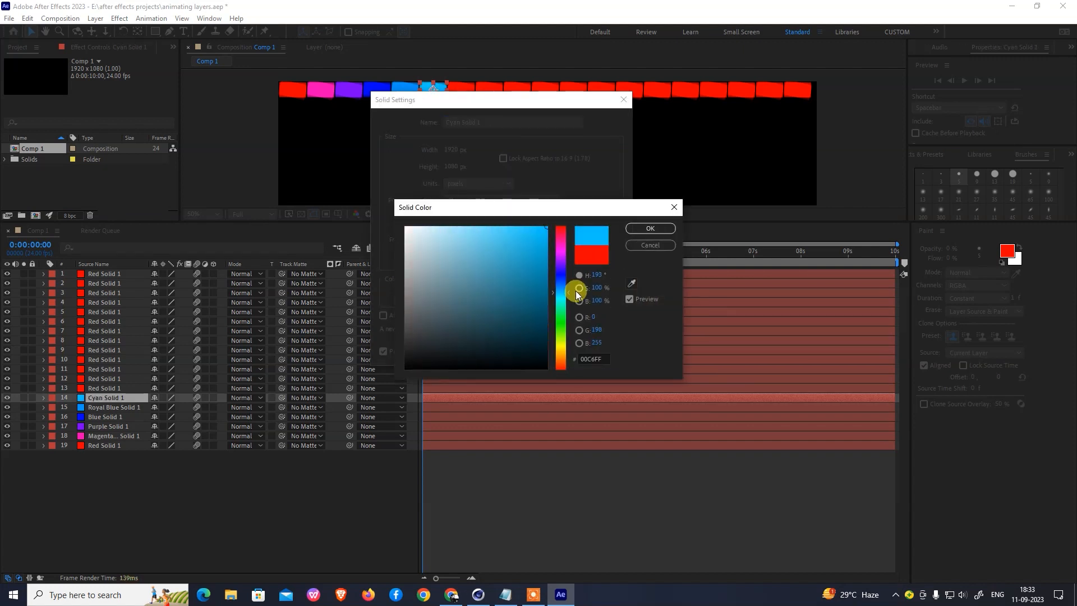
drag(565, 291, 565, 298)
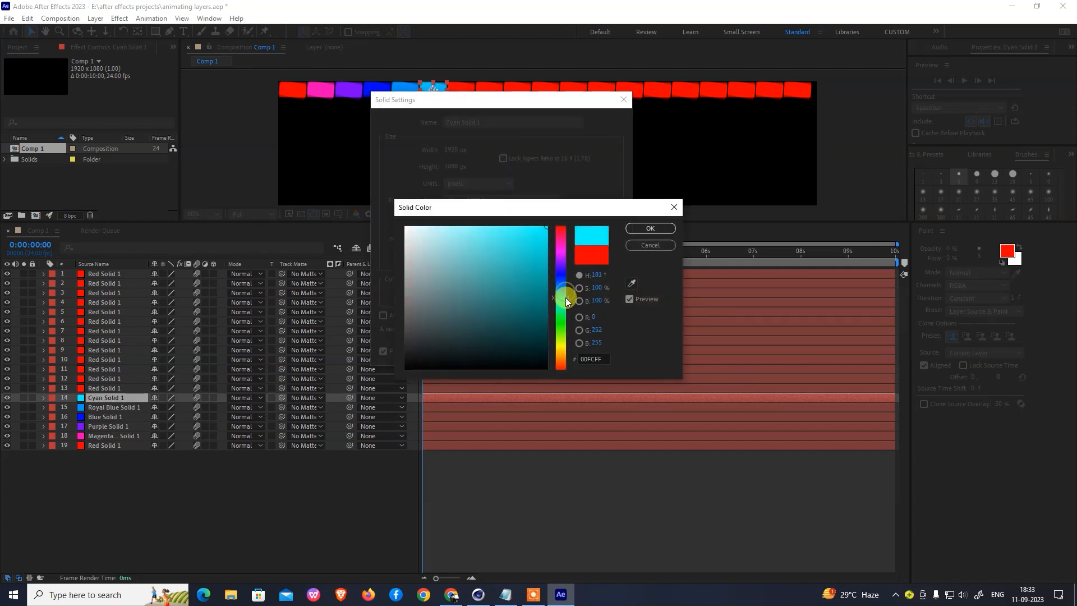
click(645, 227)
click(541, 350)
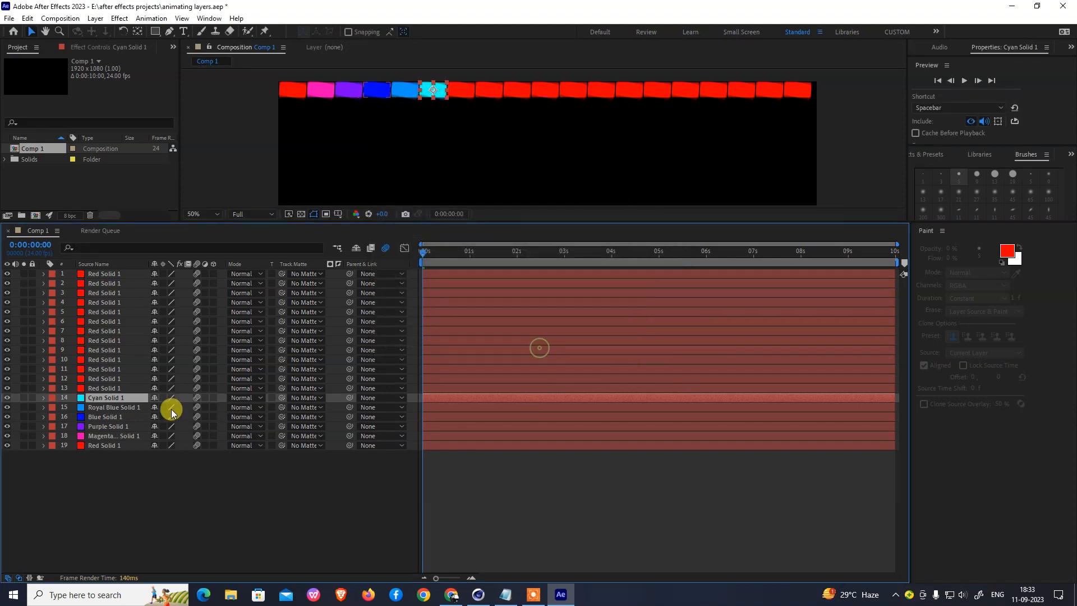
- Recolour the seventh tile, the red solid on layer 13, to turquoise green 00FF6C as a new solid
click(111, 388)
click(96, 18)
click(127, 51)
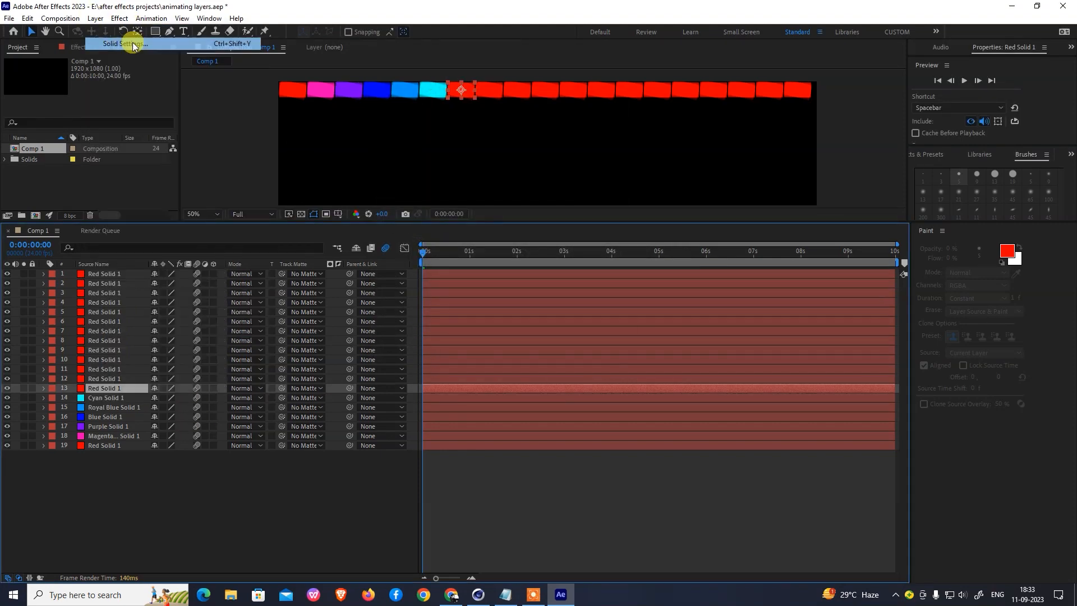
click(495, 298)
click(561, 311)
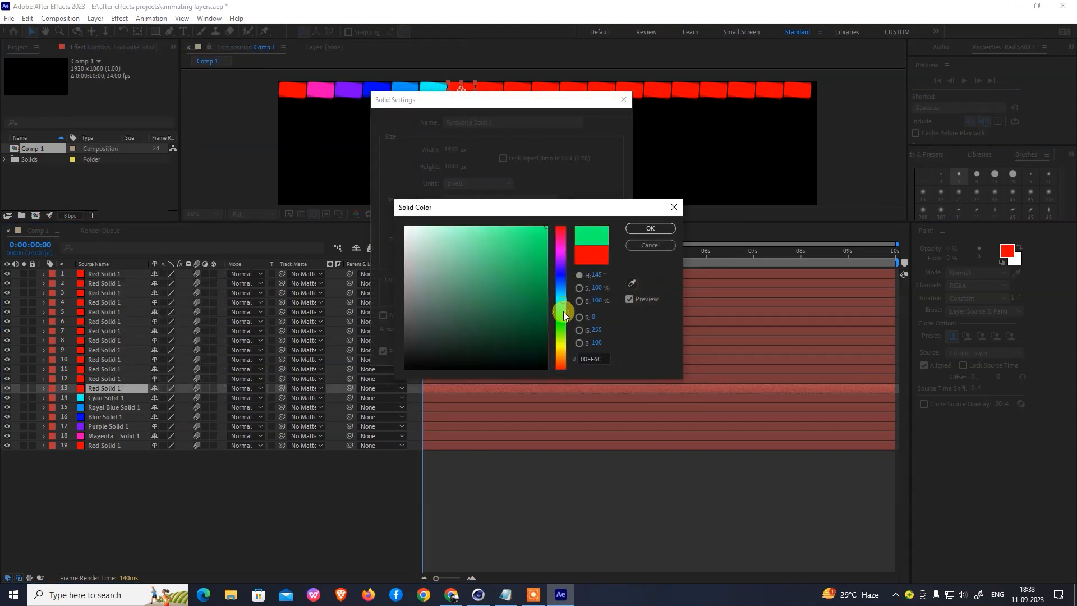
click(648, 229)
click(541, 351)
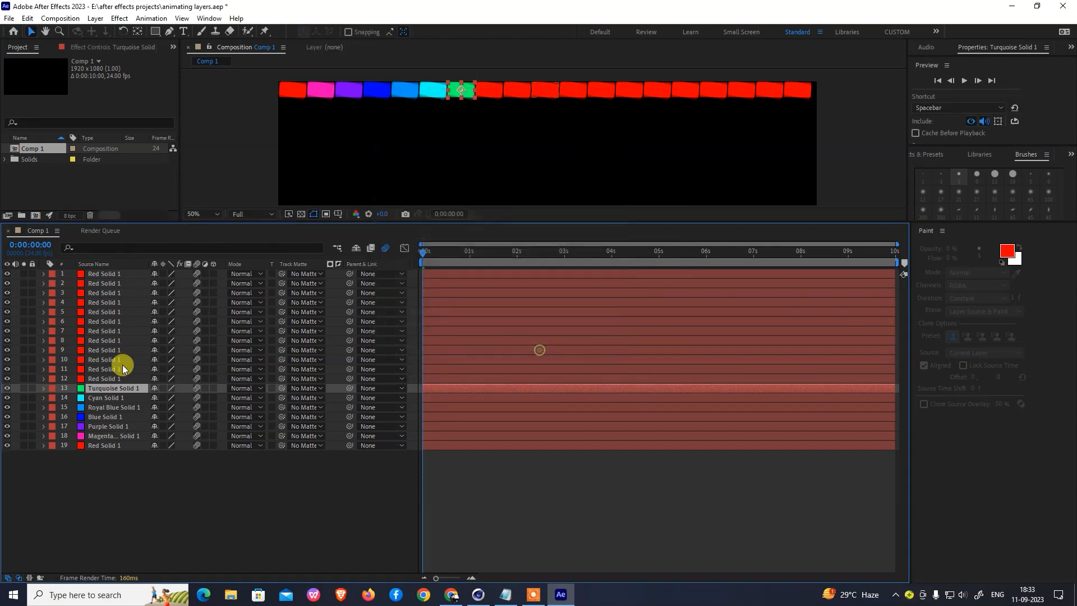
- Recolour the eighth tile, the red solid on layer 12, to yellow FFF600 as a new solid
click(111, 378)
click(95, 18)
click(123, 41)
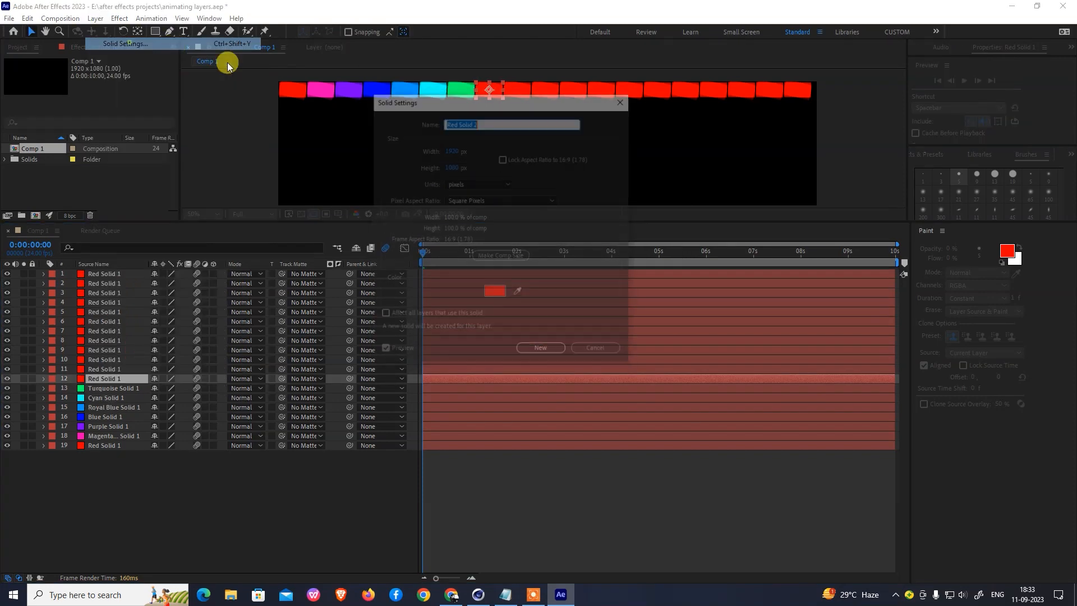
click(493, 355)
drag(565, 291, 559, 348)
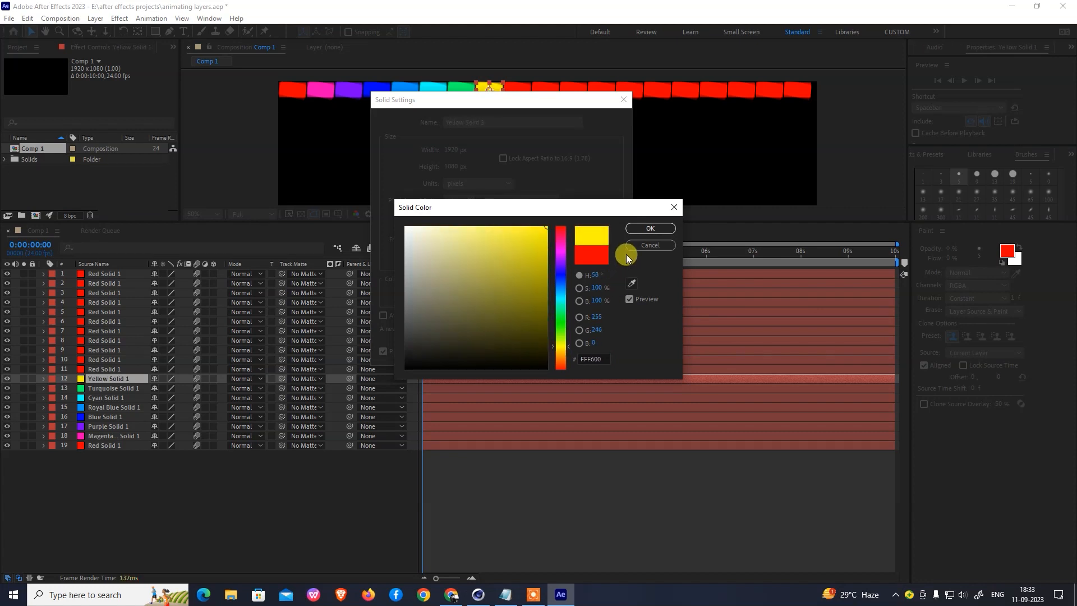
click(642, 228)
click(564, 350)
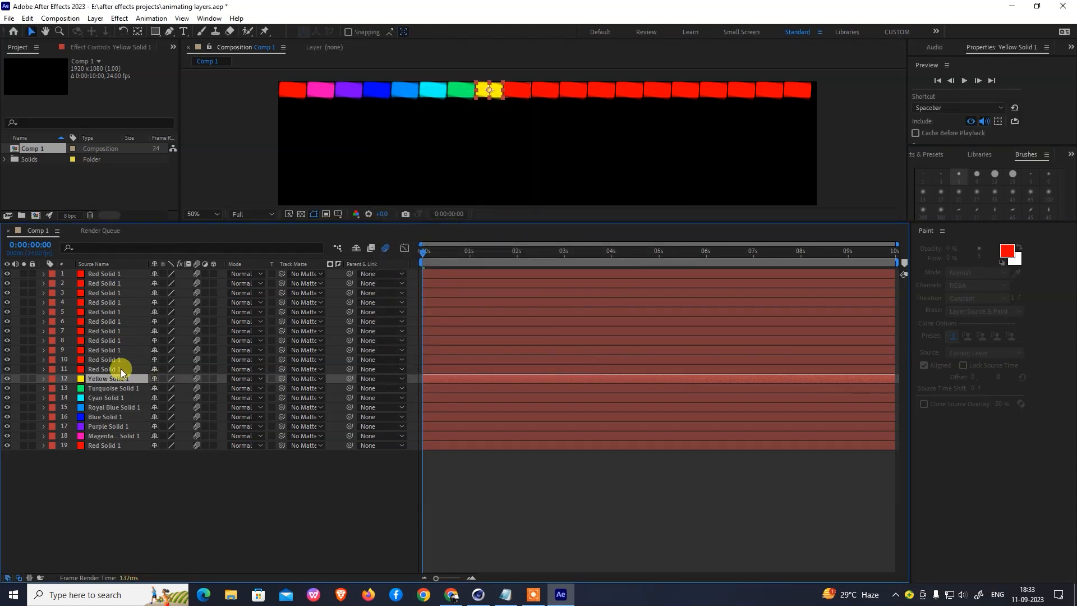
- Recolour the ninth tile, the red solid on layer 11, to orange FF9000 as a new solid
click(115, 369)
click(95, 18)
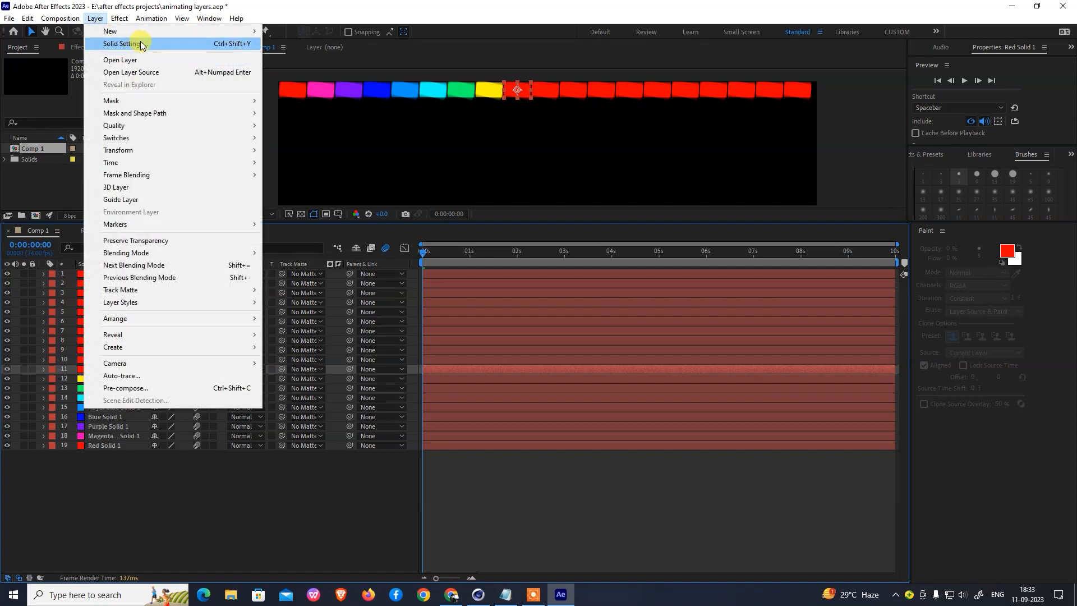
click(115, 43)
click(494, 292)
drag(561, 291, 561, 354)
click(649, 229)
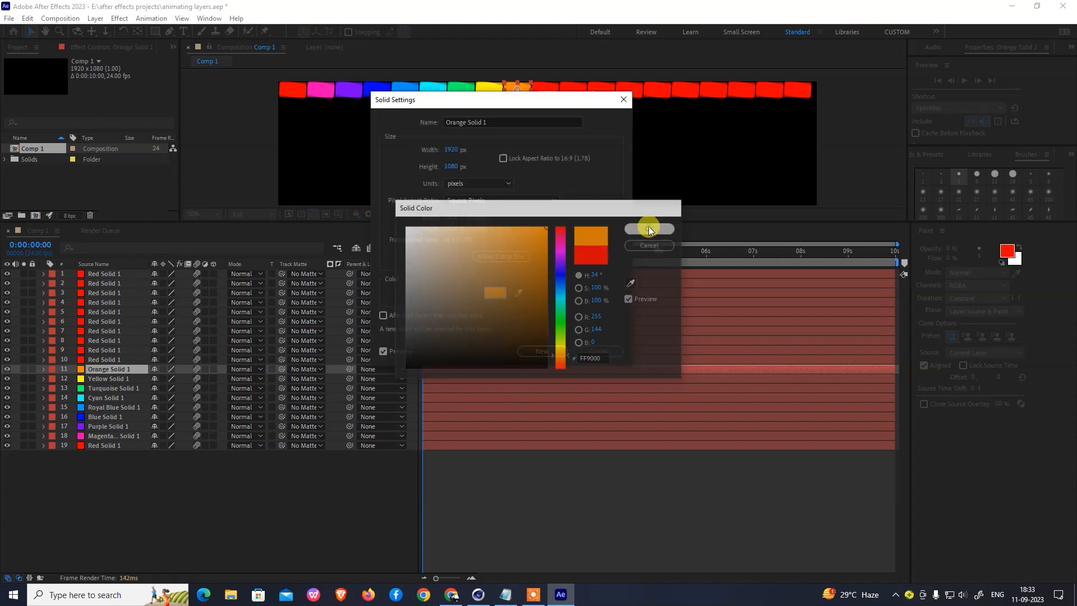
click(525, 353)
- Replace the tenth tile, the red solid on layer 10, with a new separate solid kept at red FF0000
click(107, 359)
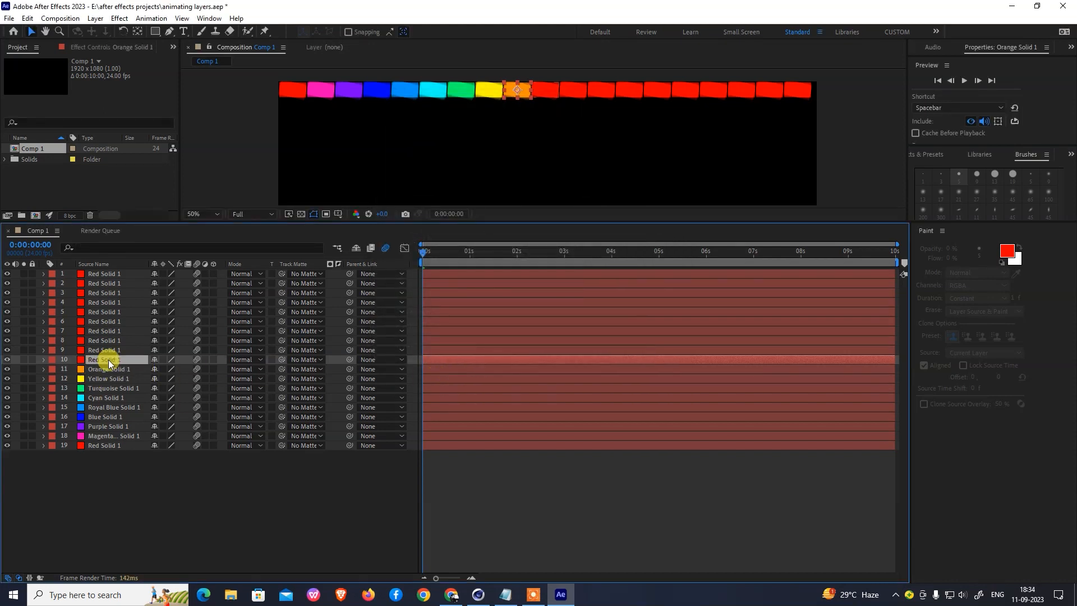
click(125, 27)
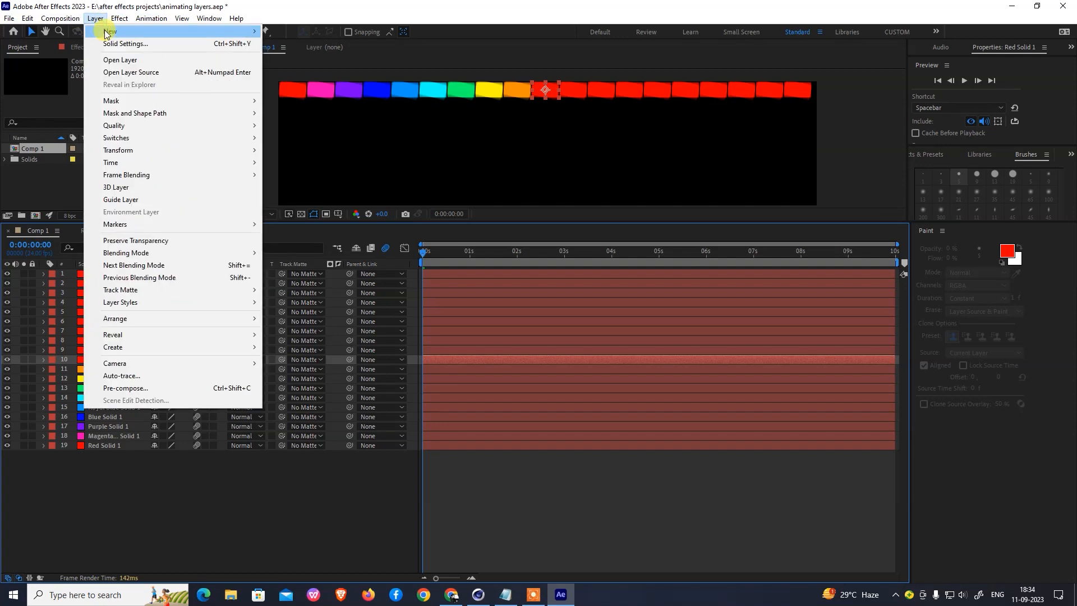
click(134, 42)
click(508, 288)
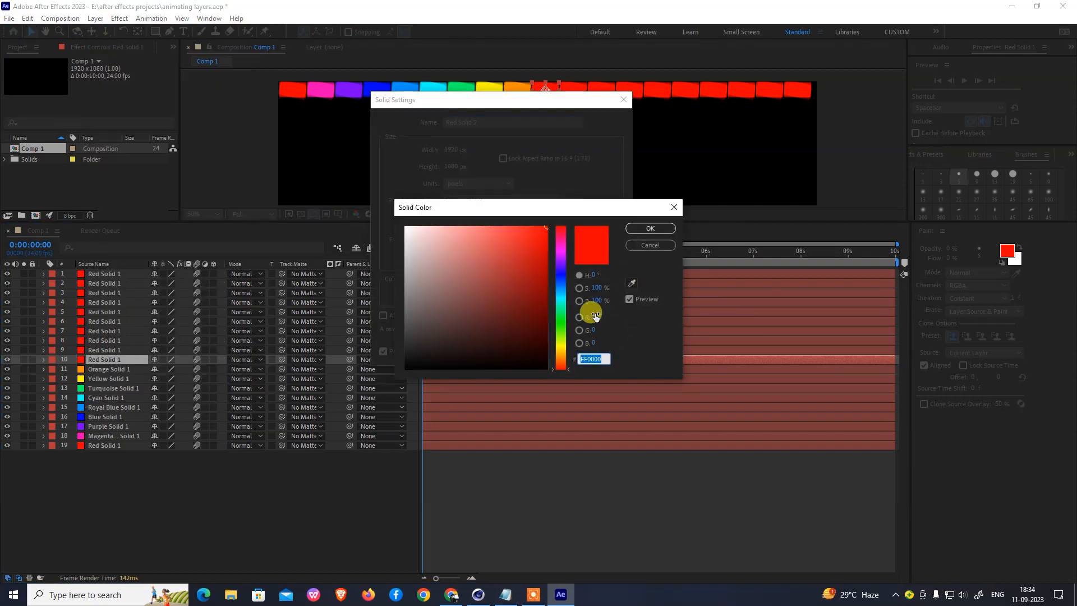
drag(560, 322, 562, 369)
click(628, 226)
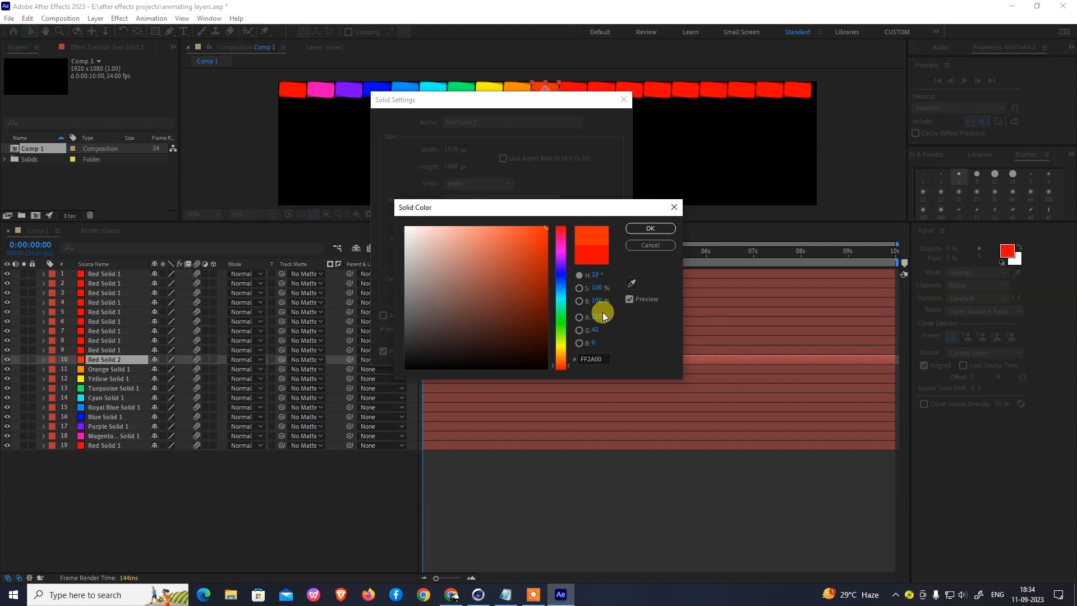
click(562, 356)
drag(564, 357, 563, 369)
click(650, 229)
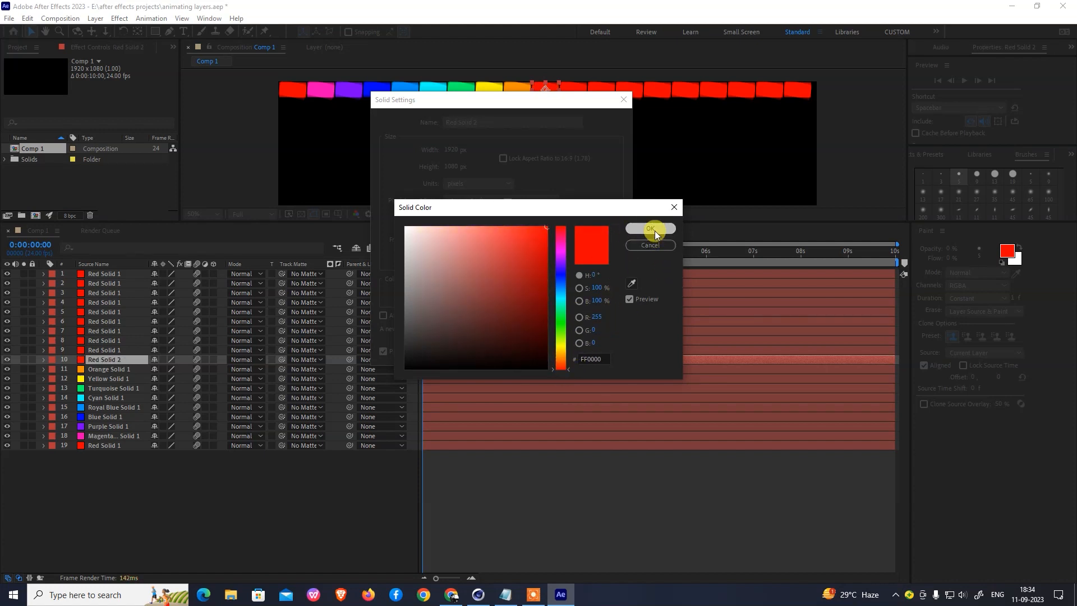
click(547, 351)
- Recolour the eleventh tile, the red solid on layer 9, to magenta-red as a new solid
click(105, 350)
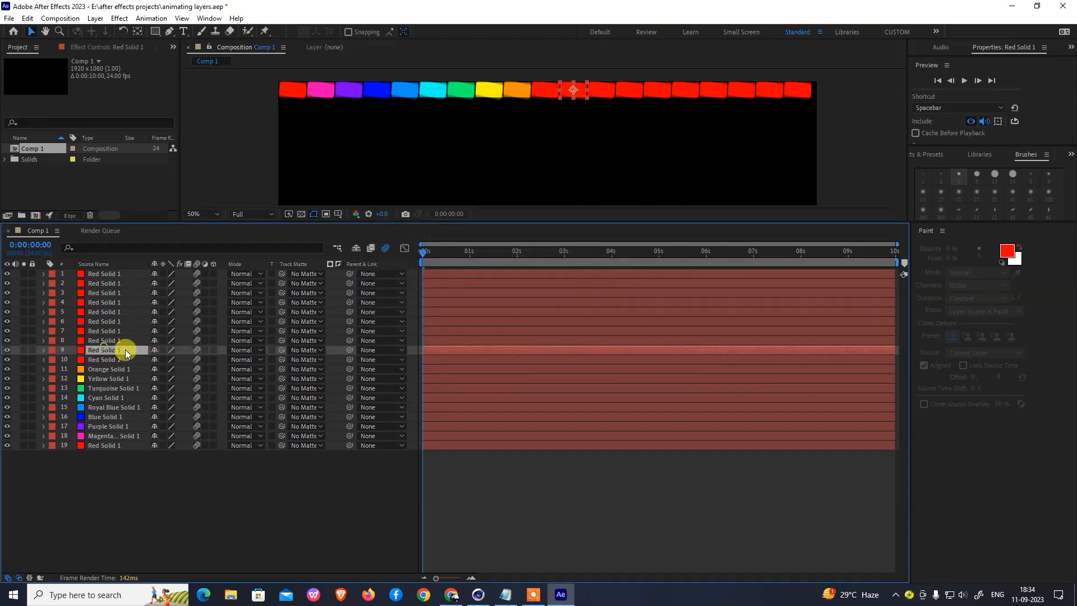
click(95, 18)
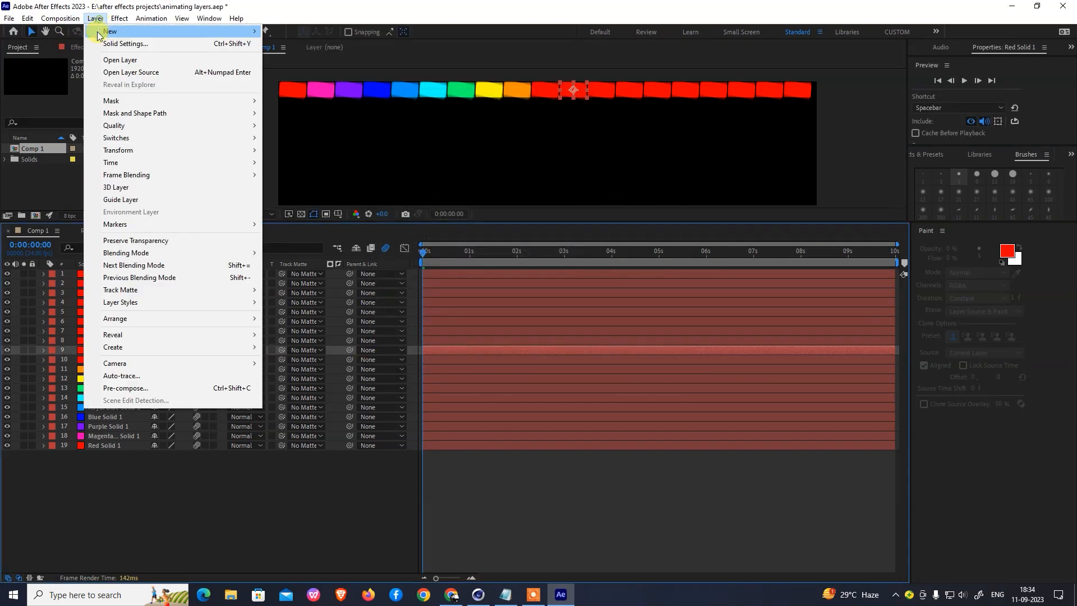
click(227, 44)
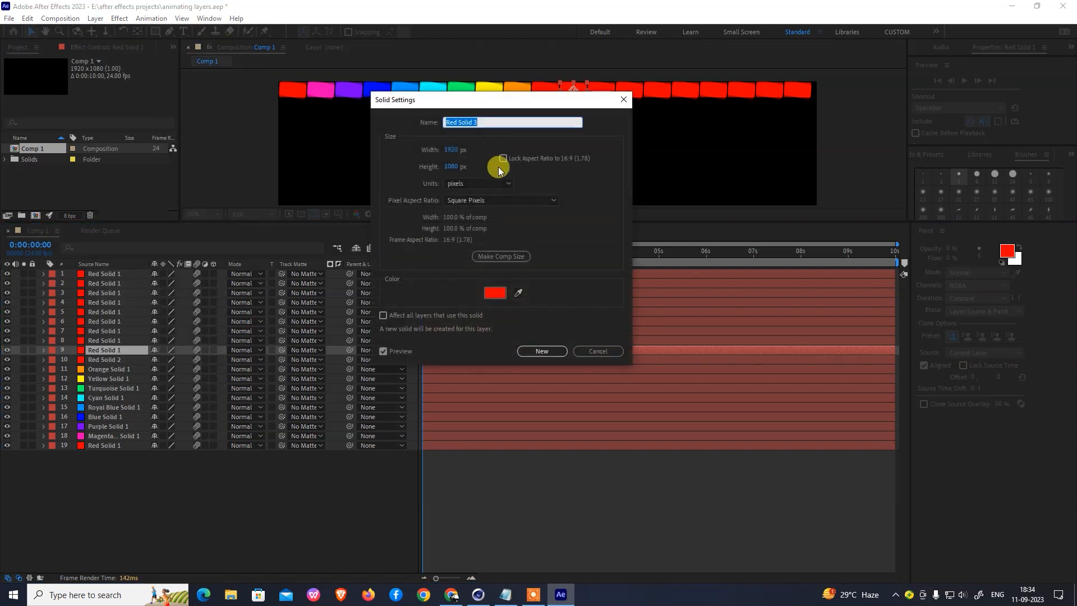
click(486, 297)
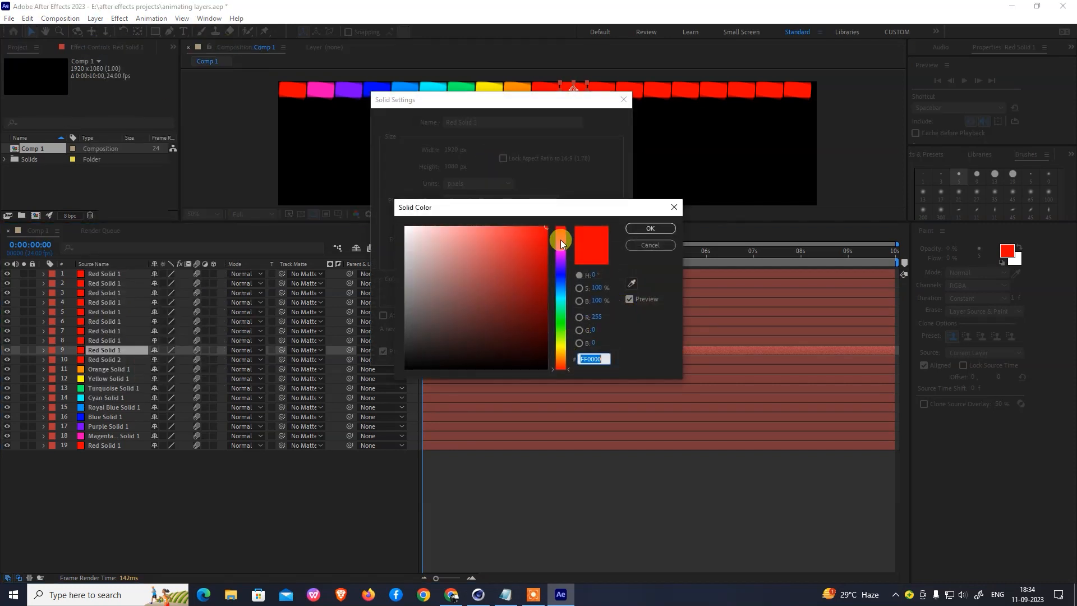
click(561, 245)
click(650, 228)
click(550, 349)
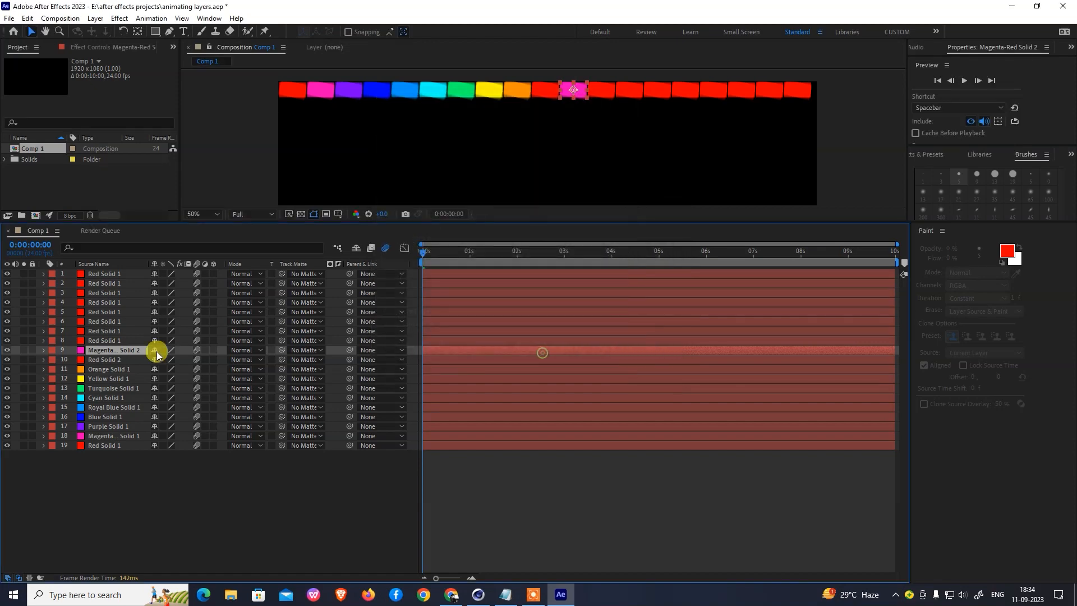
- Recolour the twelfth tile, the red solid on layer 8, to a violet-tinted blue as a new solid
click(120, 340)
click(120, 18)
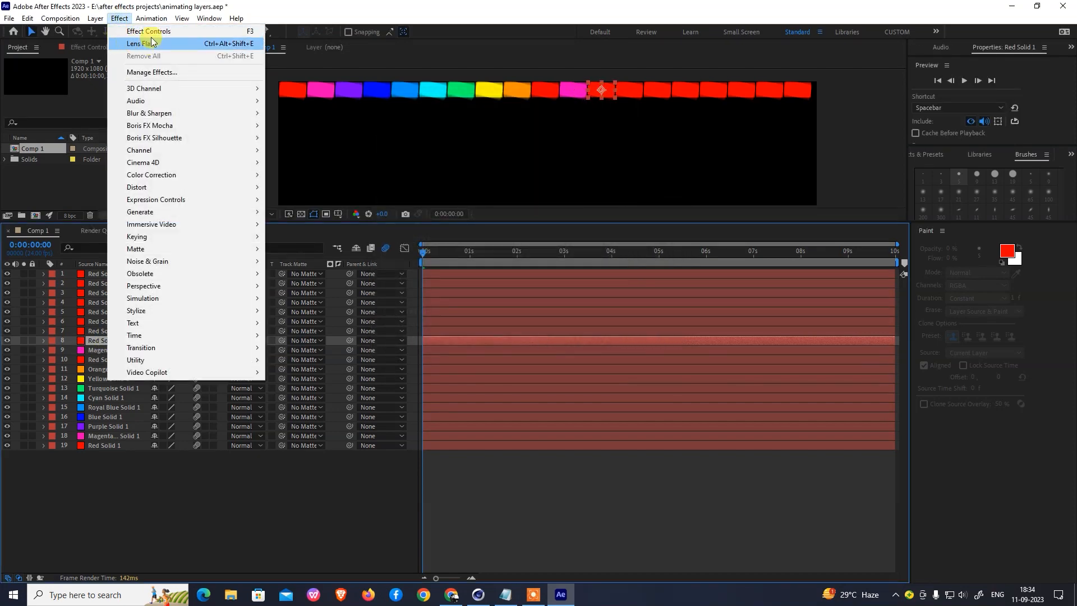
mouse_move(104, 20)
click(120, 43)
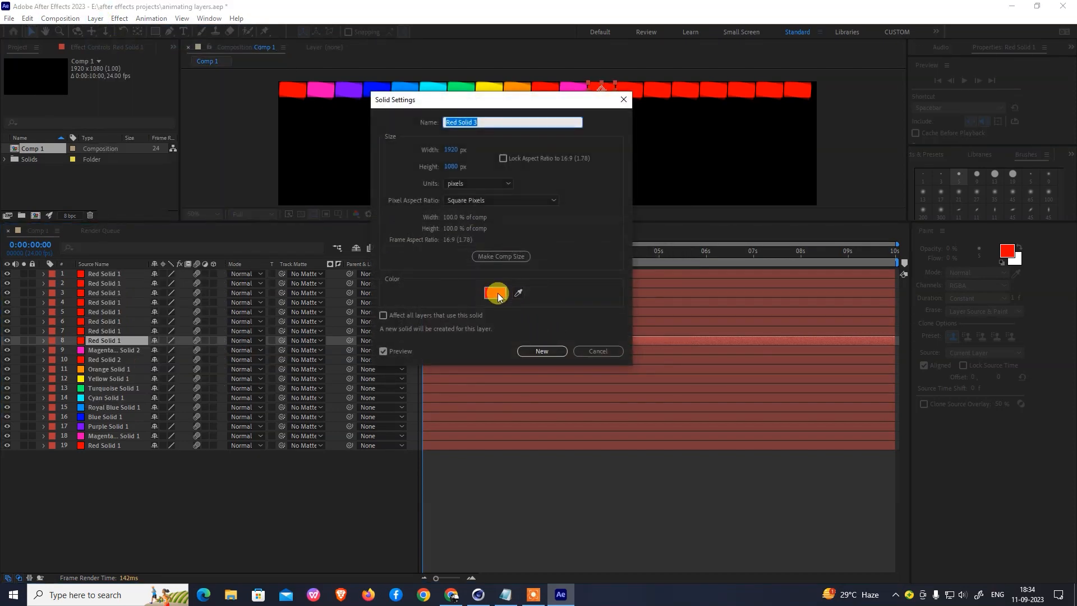
click(514, 303)
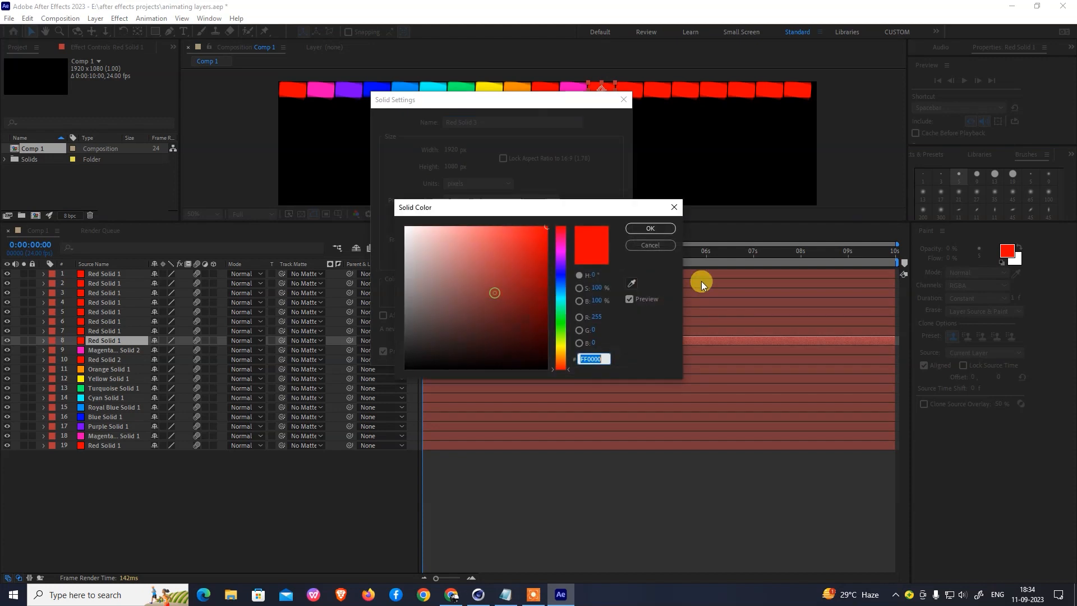
click(561, 264)
click(647, 228)
click(535, 349)
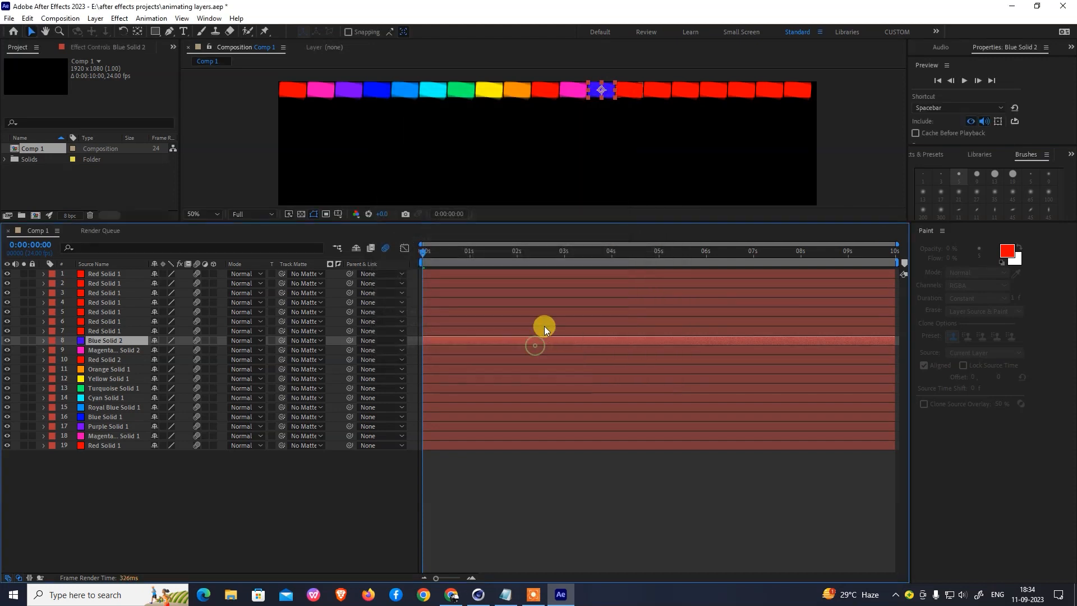
- Recolour the thirteenth tile, the red solid on layer 7, to cyan 00FFD8 as a new solid
click(106, 332)
click(96, 18)
click(128, 42)
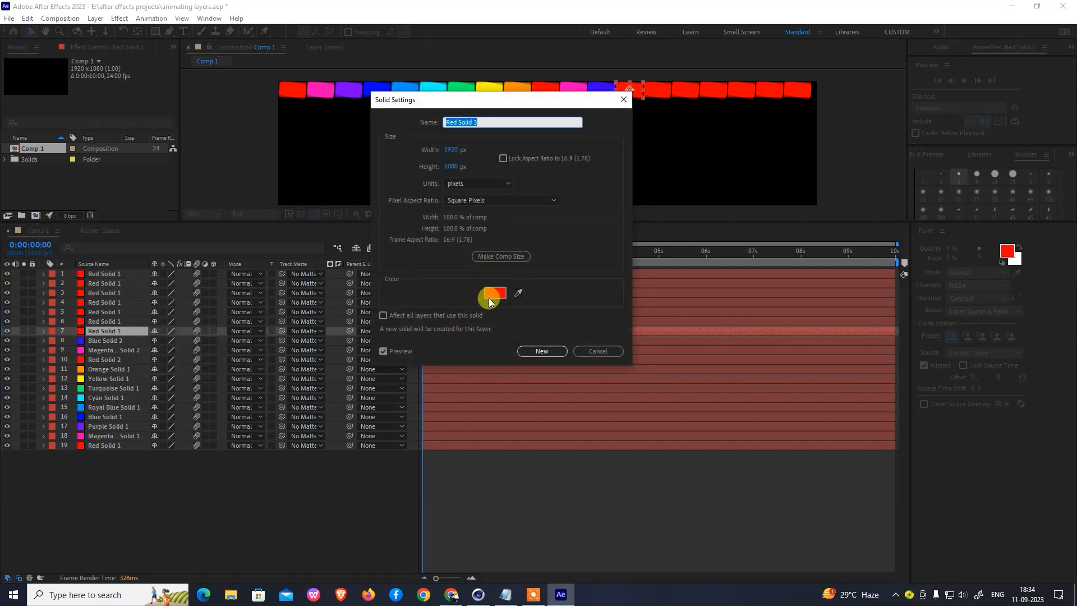
click(493, 293)
drag(560, 268, 558, 301)
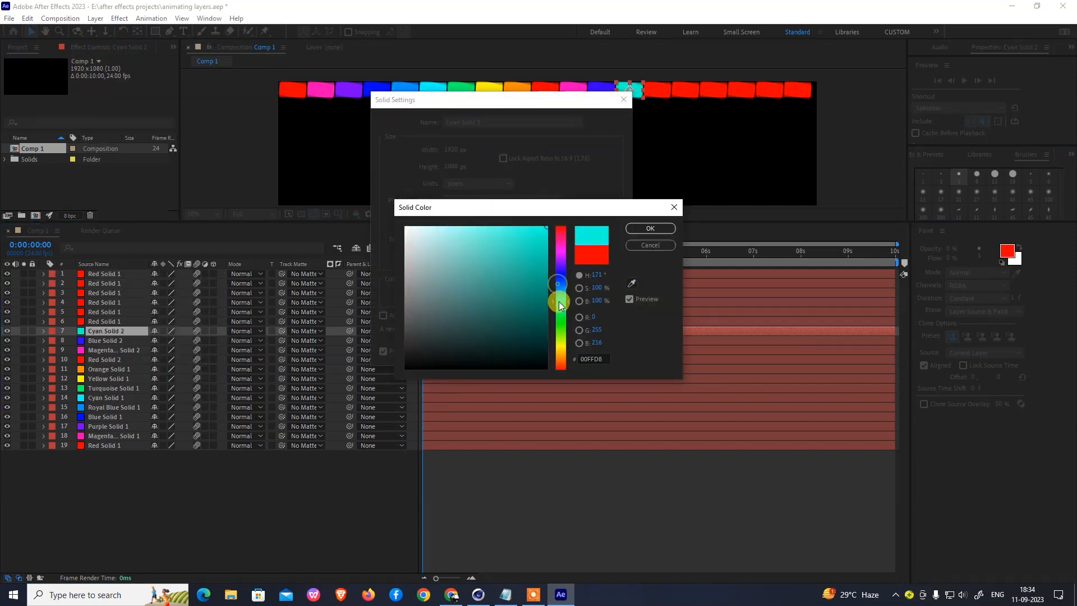
click(649, 228)
click(542, 352)
- Recolour the fourteenth tile, the red solid on layer 6, to green as a new solid
click(104, 321)
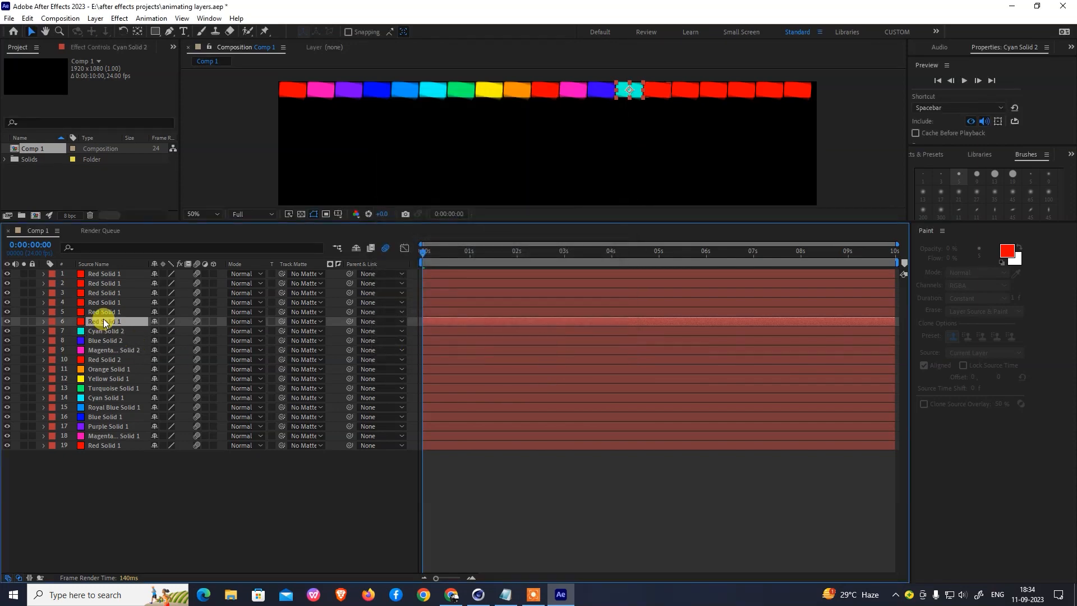
click(95, 18)
click(112, 44)
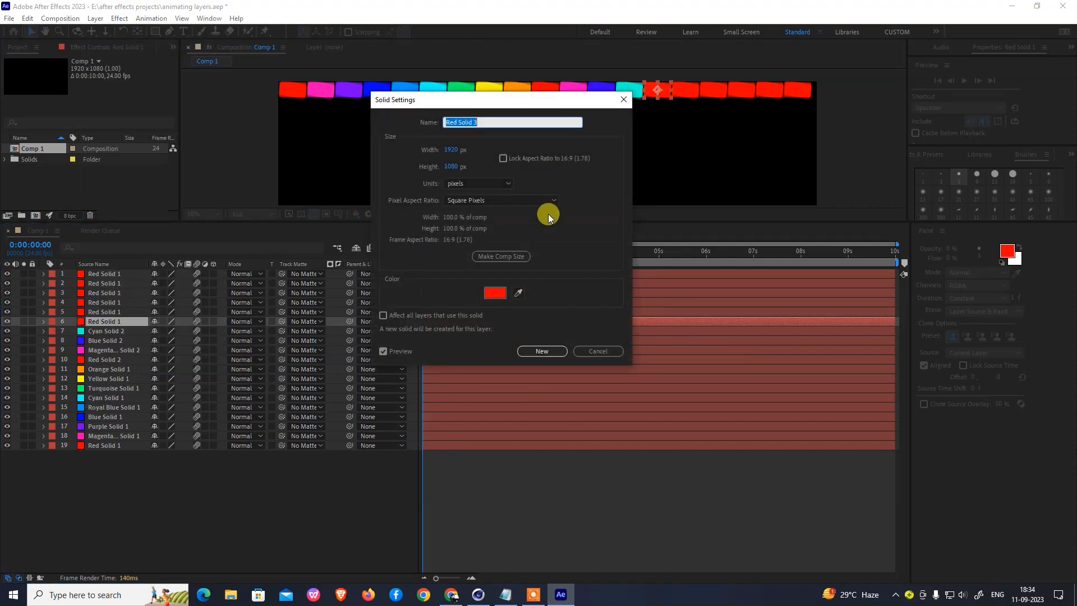
click(493, 288)
drag(564, 277, 561, 306)
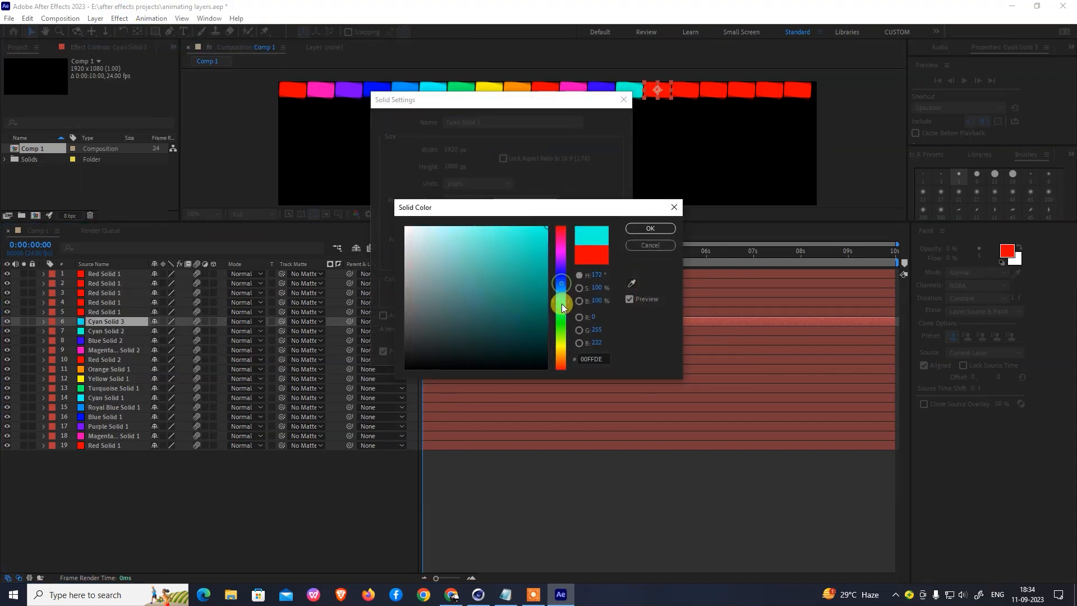
click(650, 229)
click(547, 351)
- Recolour the fifteenth tile, the red solid on layer 5, to a slightly greenish yellow as a new solid
click(111, 311)
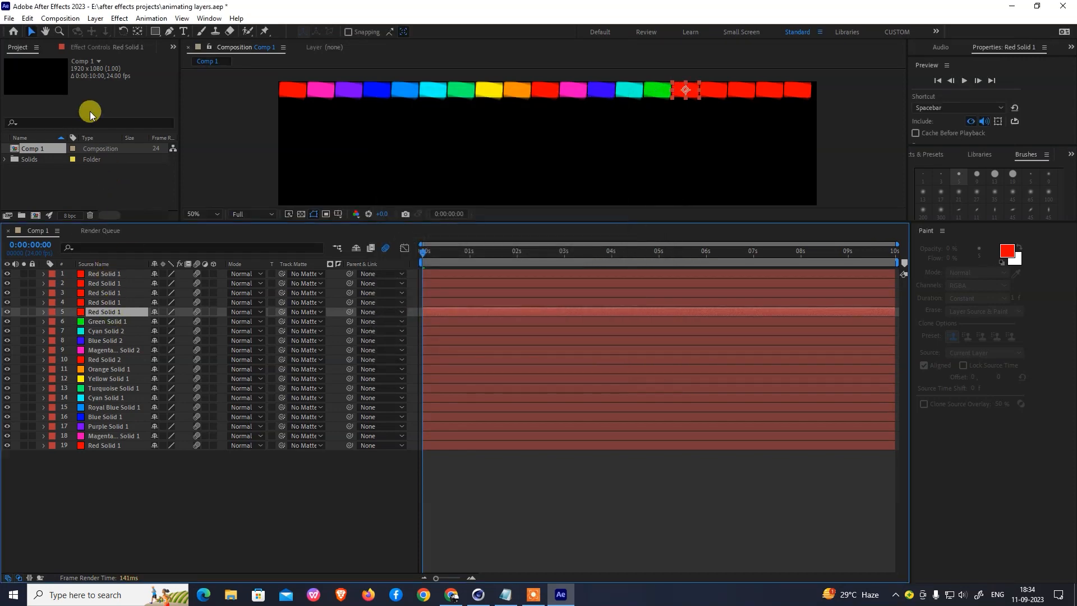
click(95, 18)
click(115, 43)
click(518, 287)
drag(560, 313, 561, 341)
click(647, 230)
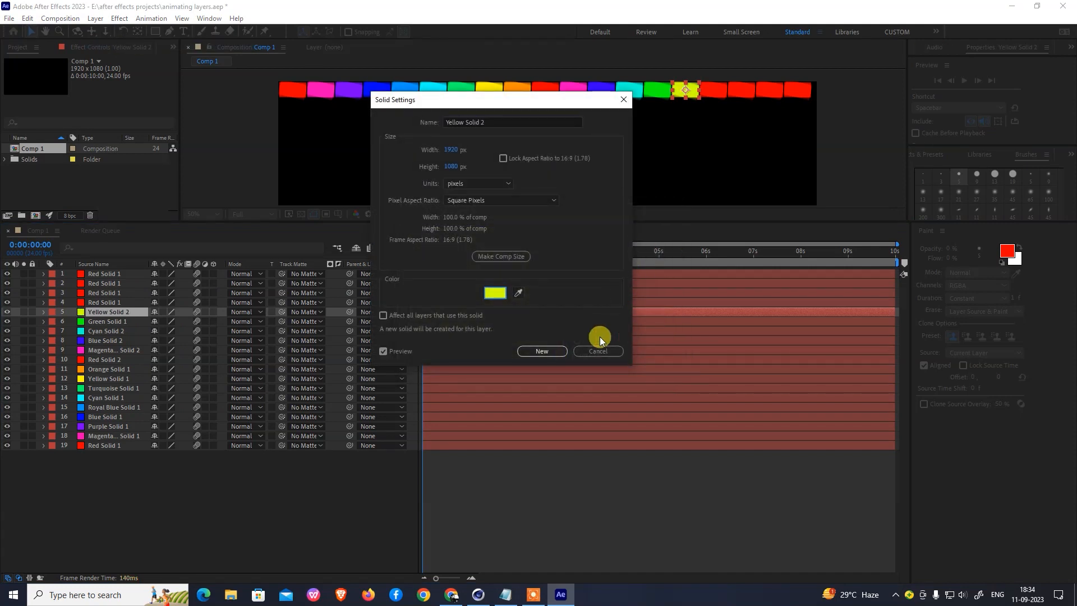
click(598, 349)
- Recolour the sixteenth tile, the red solid on layer 4, to orange as a new solid
click(103, 302)
click(96, 18)
click(113, 41)
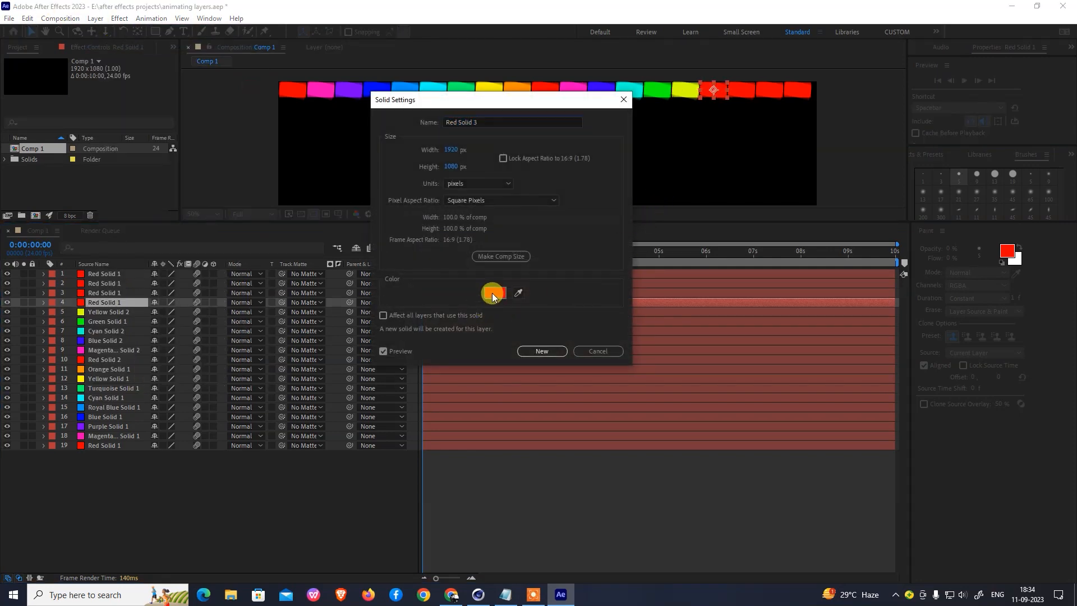
click(493, 297)
drag(561, 331, 570, 360)
click(649, 228)
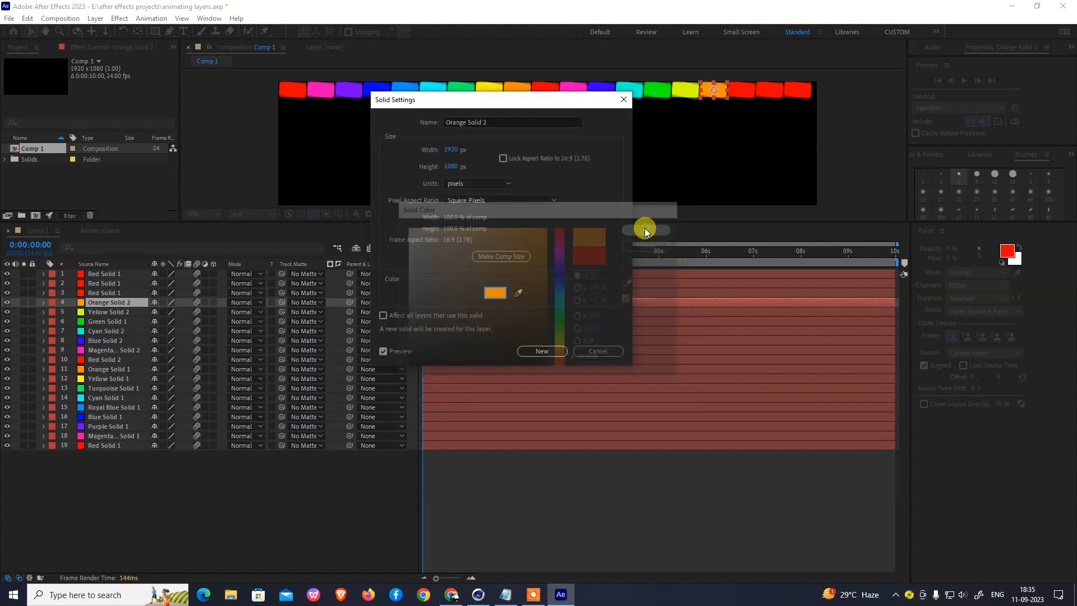
click(540, 346)
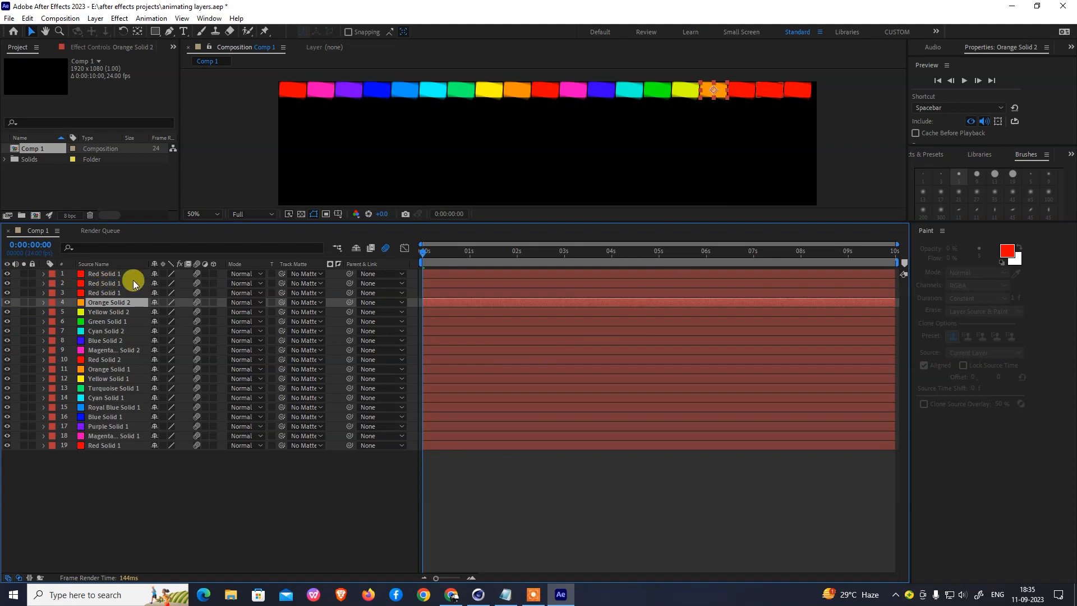
- Recolour the eighteenth tile, the red solid on layer 2, to magenta F600FF as a new solid, leaving layer 3 red
click(143, 283)
click(90, 18)
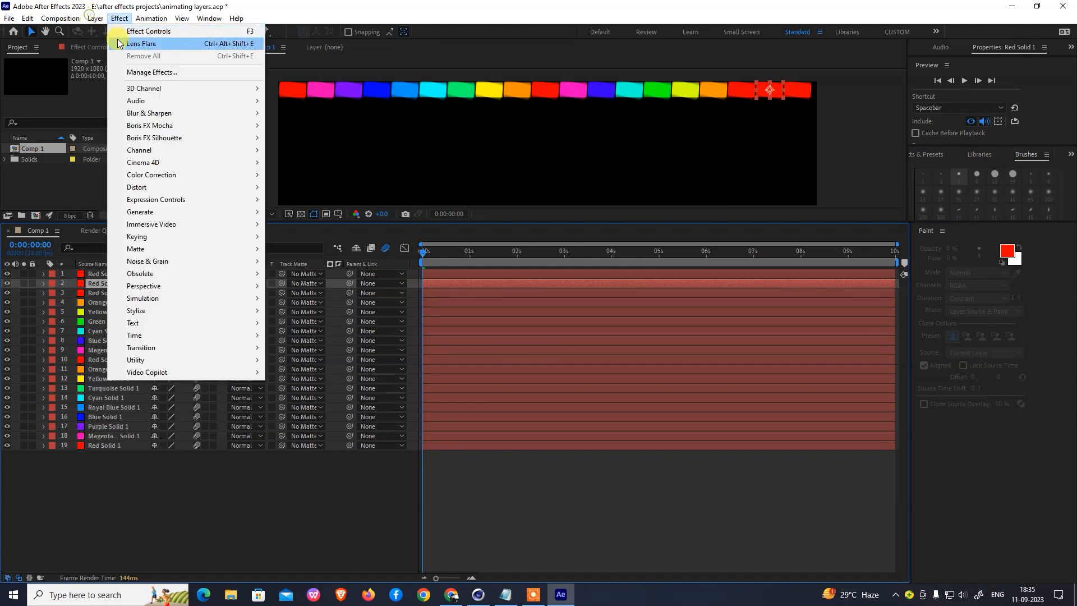
click(106, 39)
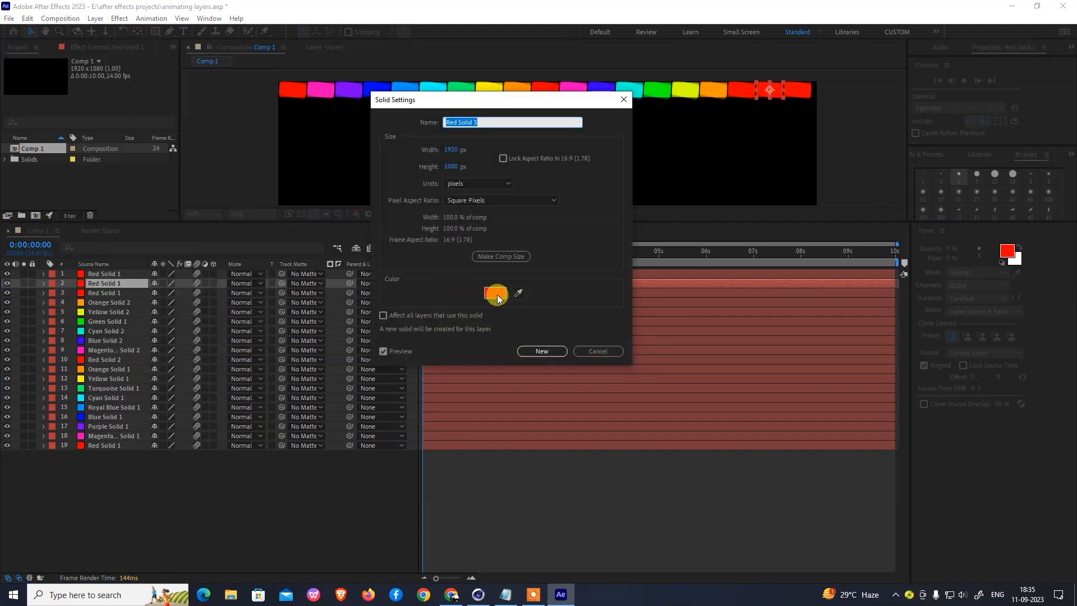
click(498, 301)
drag(558, 327, 556, 258)
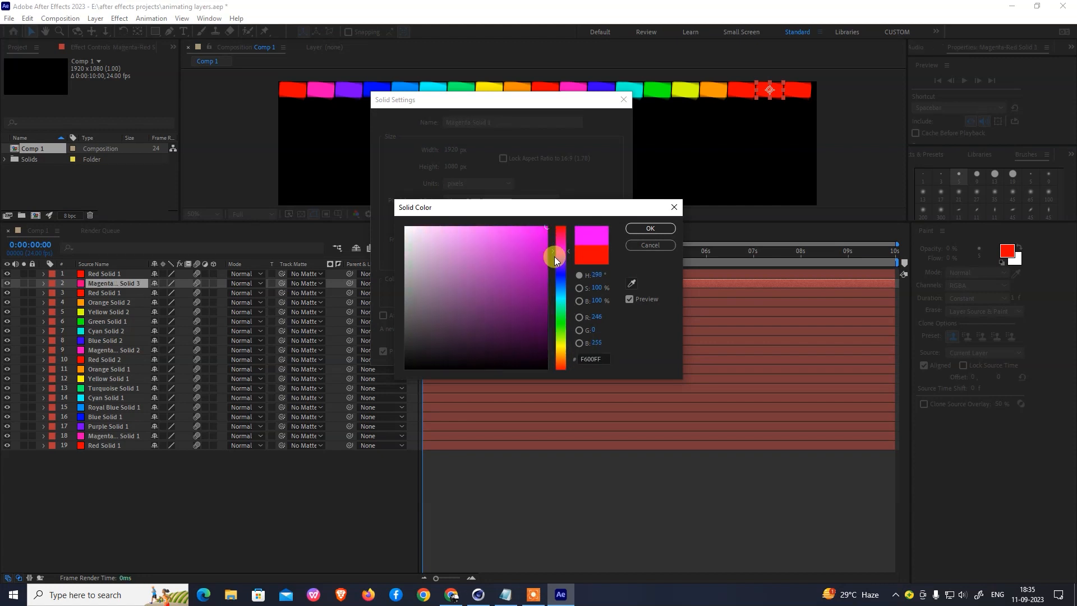
click(650, 228)
click(542, 349)
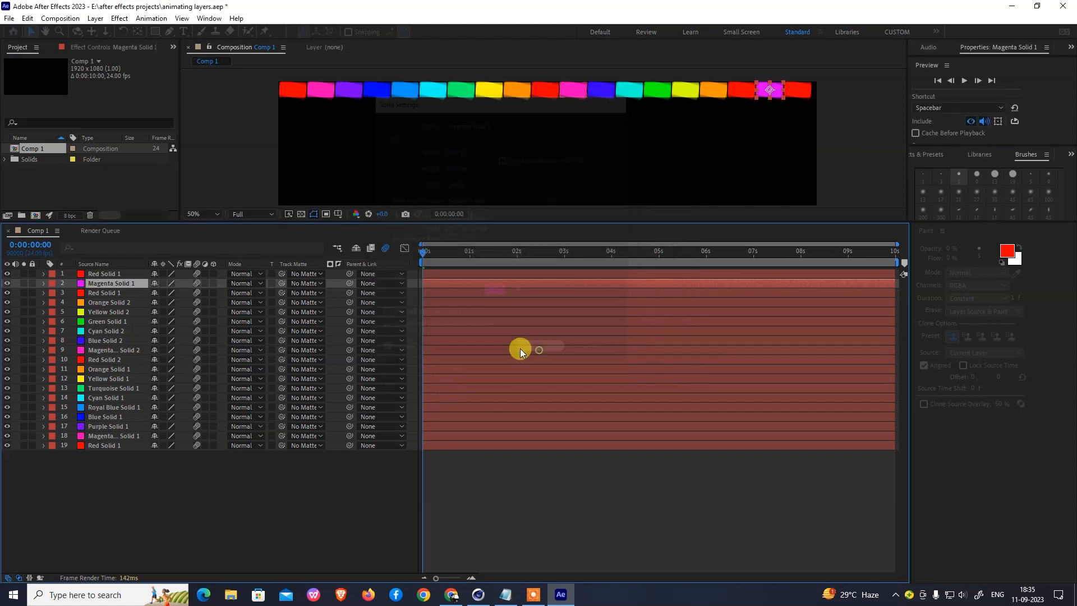
- Recolour the nineteenth tile, the red solid on layer 1, to blue as a new solid
click(112, 273)
click(95, 18)
click(118, 44)
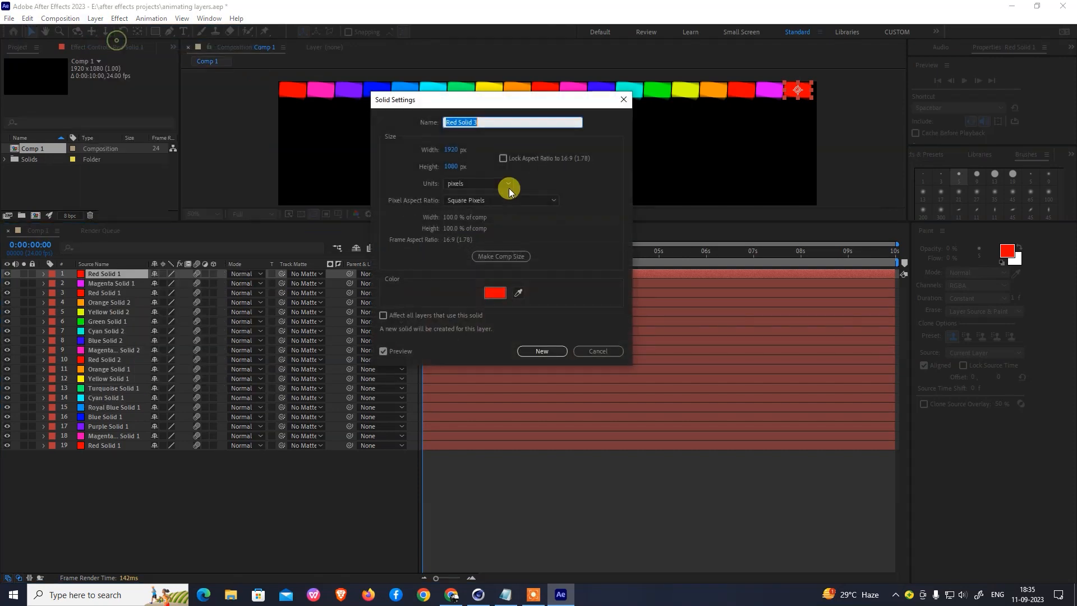
click(496, 299)
click(561, 275)
click(634, 230)
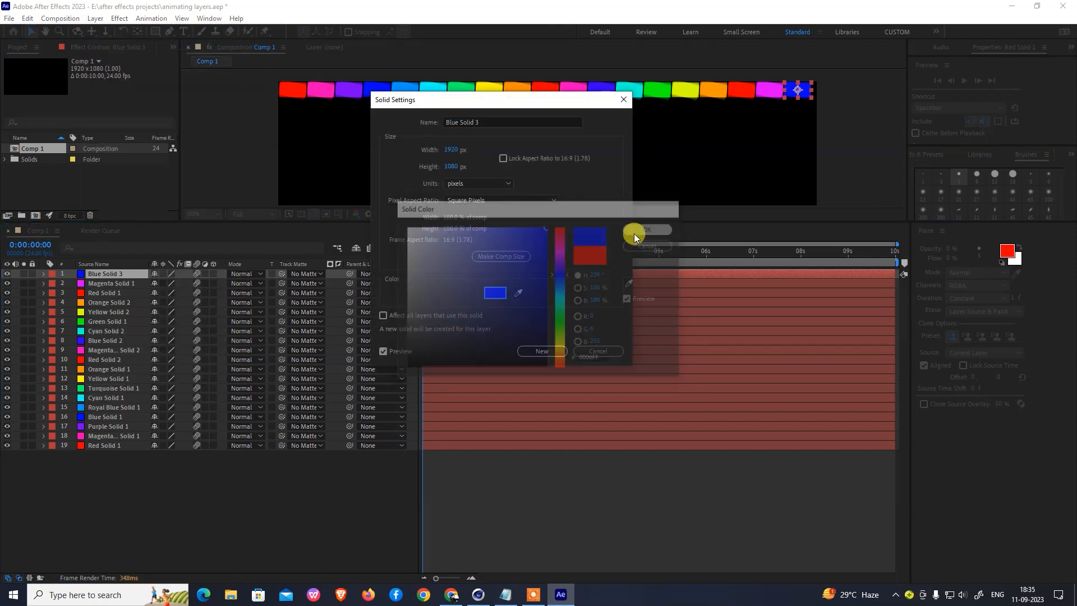
click(533, 351)
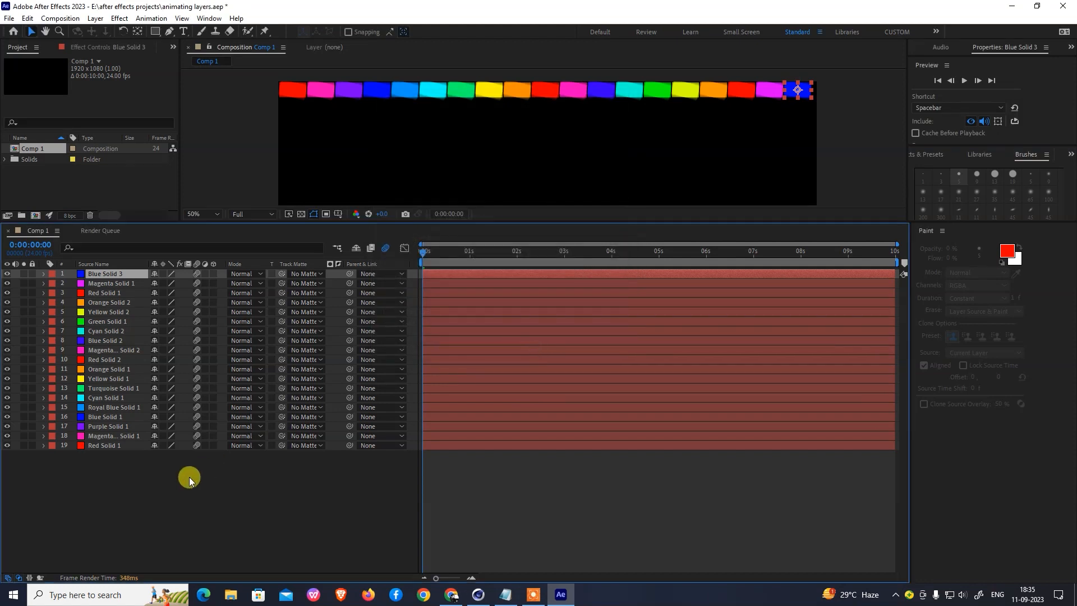
- Scrub through the recoloured tiles' animation and magnify the start of the timeline until single frames can be told apart
drag(431, 262, 236, 366)
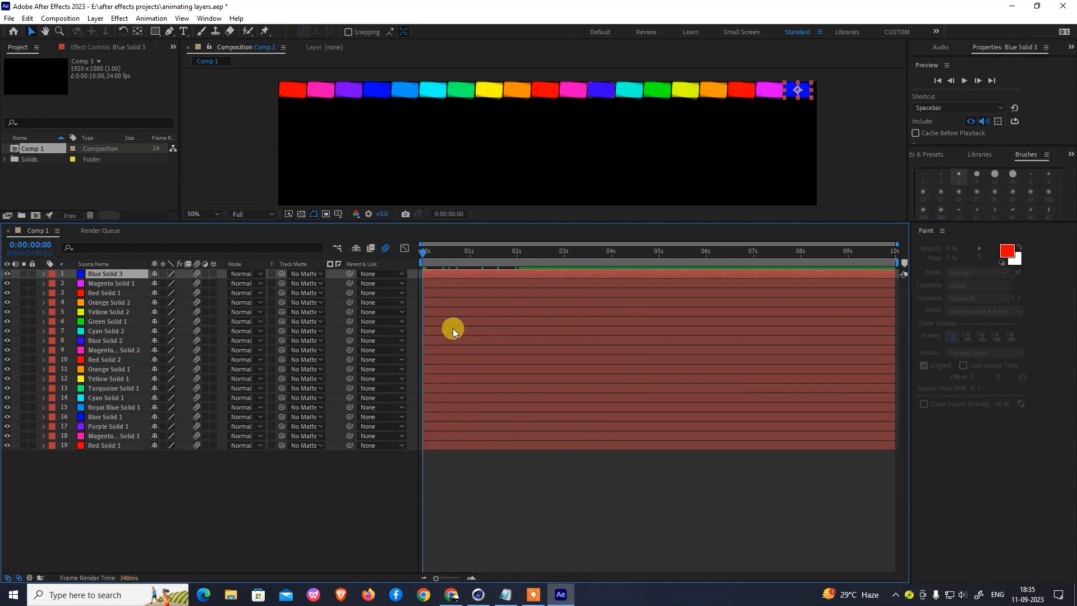
drag(453, 256, 238, 292)
key(equal)
key(equal)
key(equal)
key(equal)
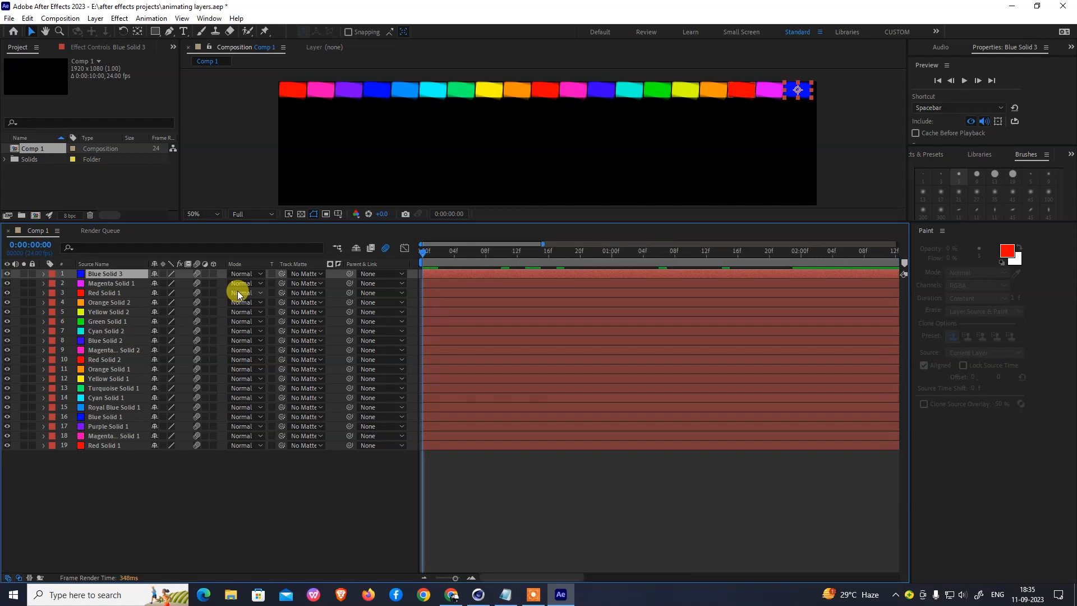
key(minus)
key(minus)
key(minus)
key(minus)
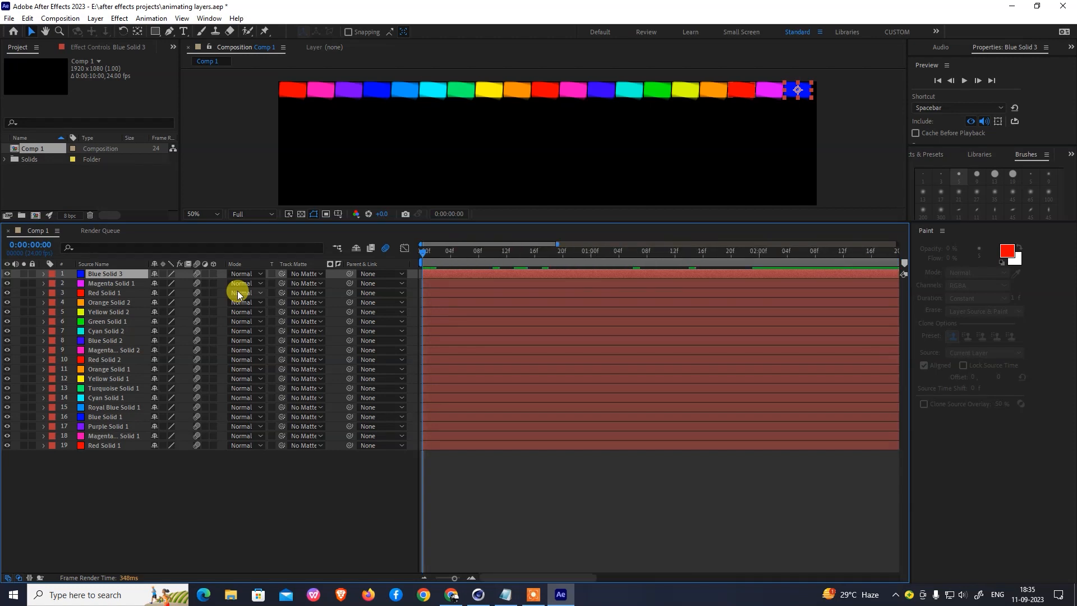
key(equal)
key(equal)
key(equal)
key(equal)
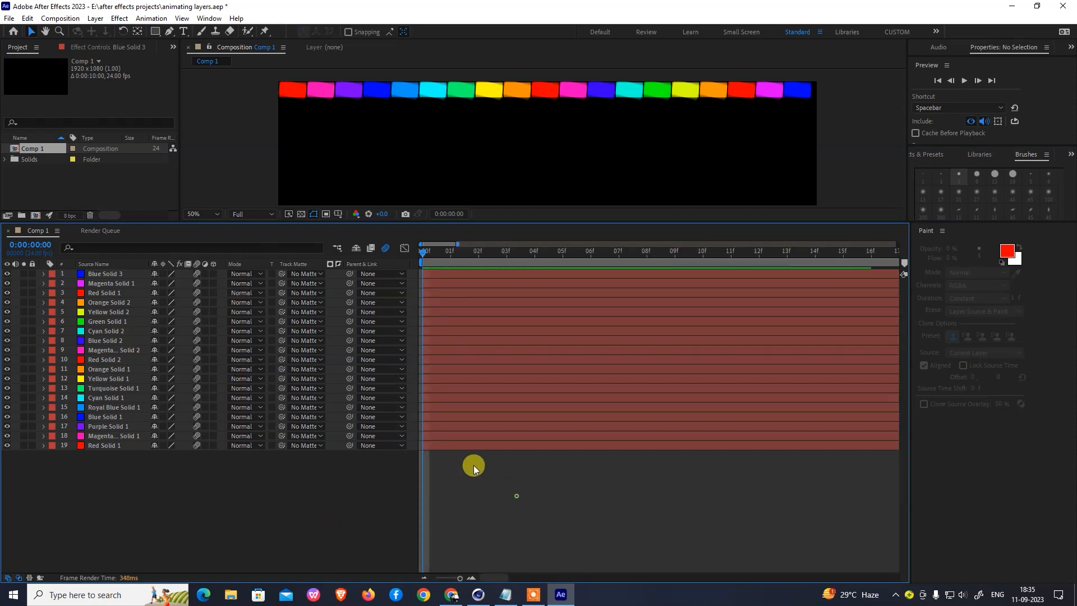
- Stagger layers 18 up to 10 so each starts one frame after the layer below it, at frames 1 through 9
drag(435, 437, 544, 420)
drag(449, 407, 574, 398)
drag(455, 388, 652, 381)
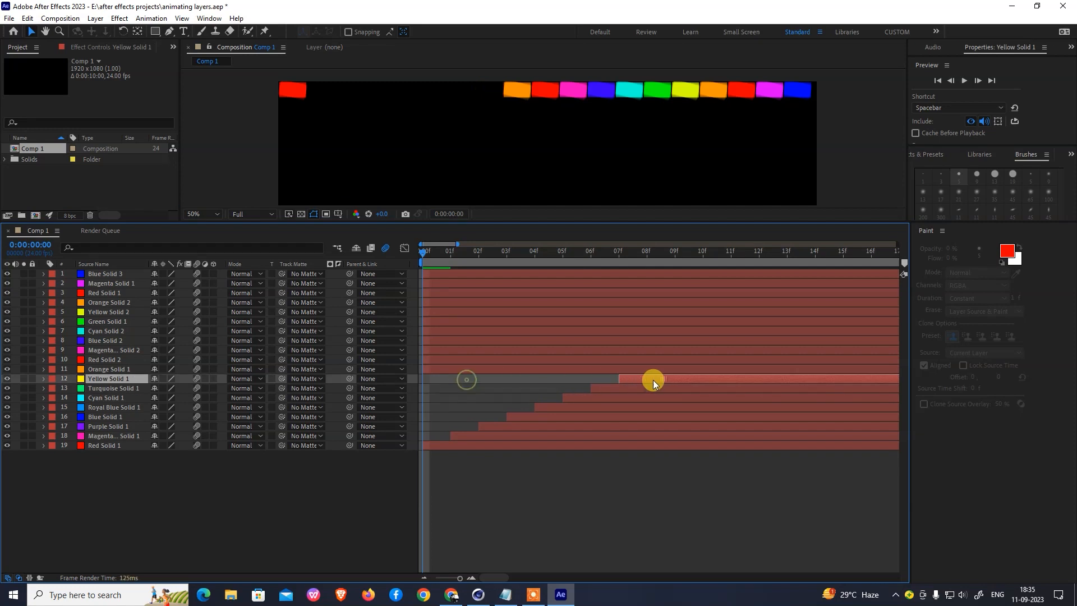
drag(464, 370, 691, 373)
drag(474, 360, 702, 362)
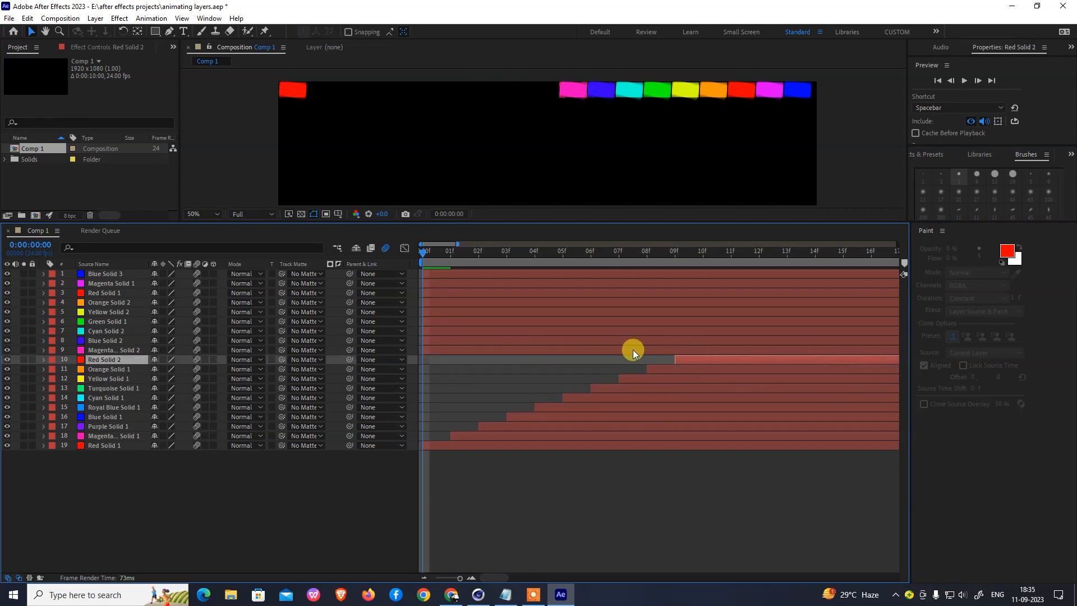
- Continue the one-frame stagger by offsetting layers 9 up to 4 to start at frames 10 through 15
drag(607, 351, 797, 348)
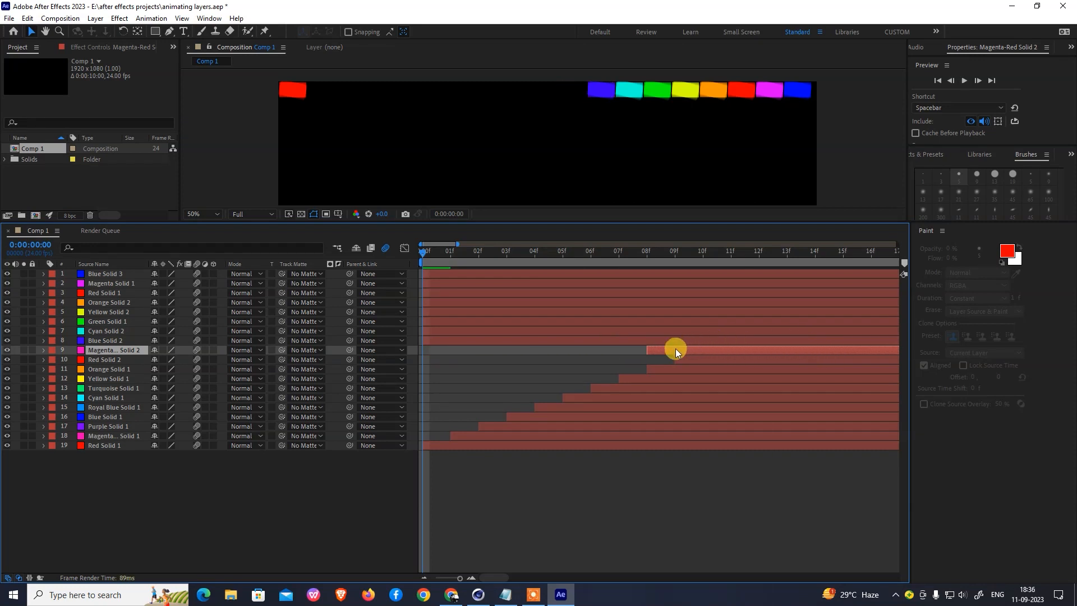
drag(514, 342, 822, 340)
drag(466, 331, 829, 330)
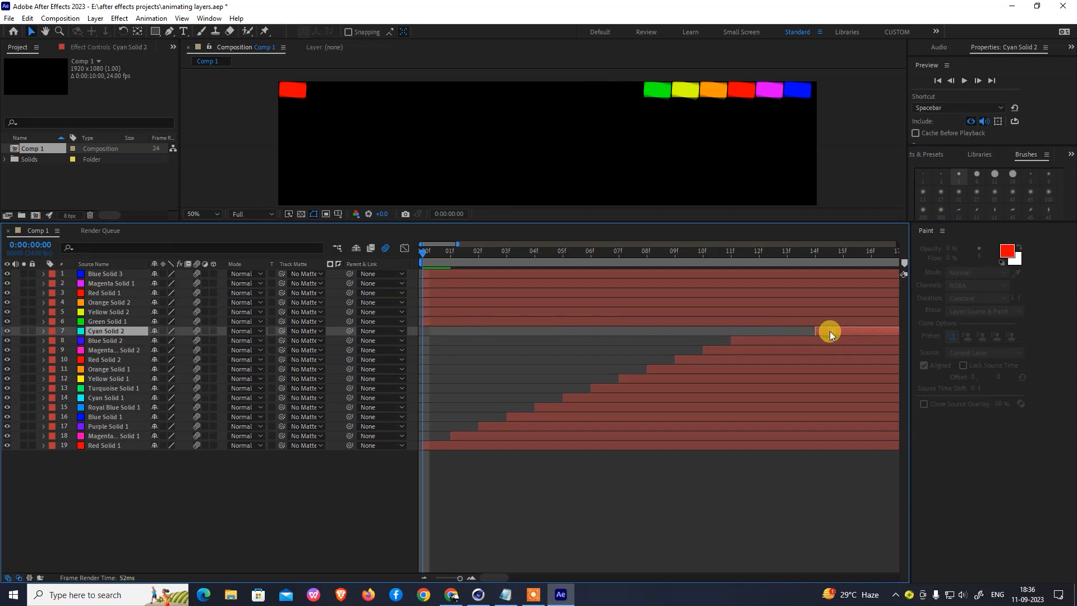
drag(487, 323, 796, 326)
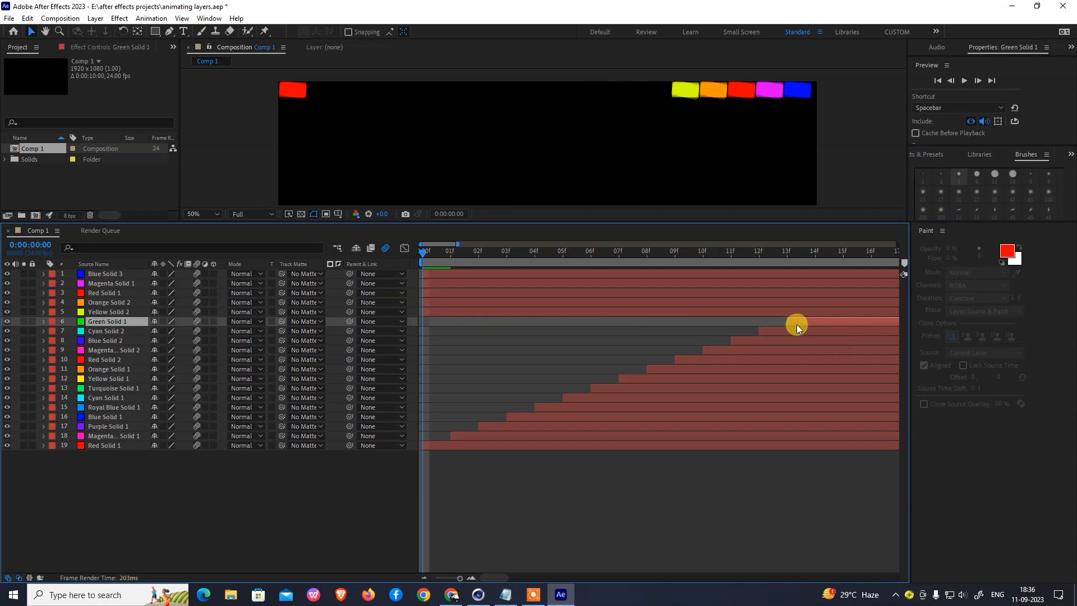
drag(476, 314, 850, 318)
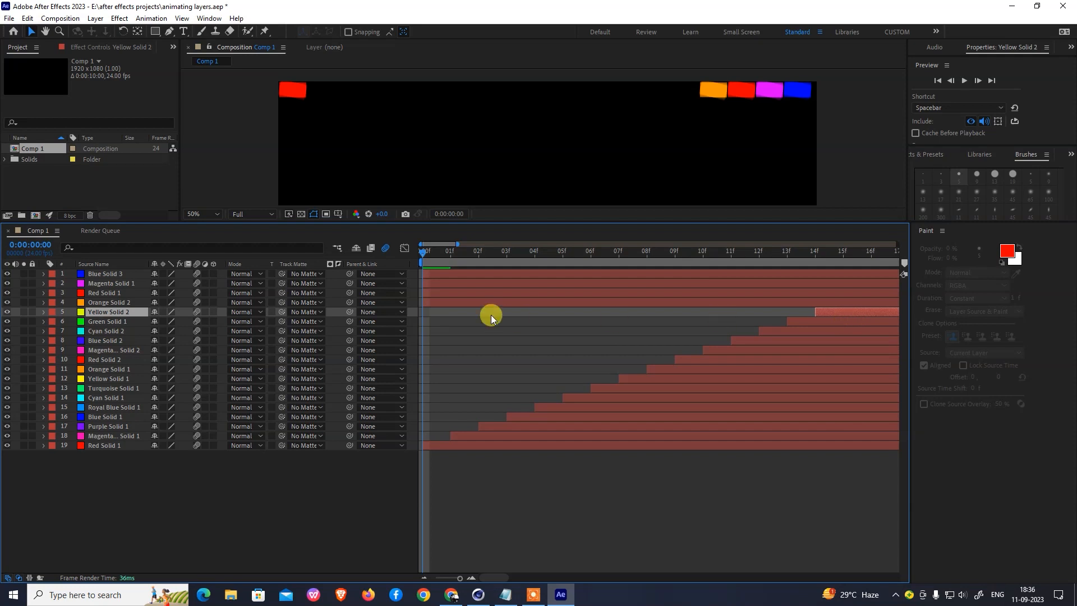
drag(432, 304, 863, 309)
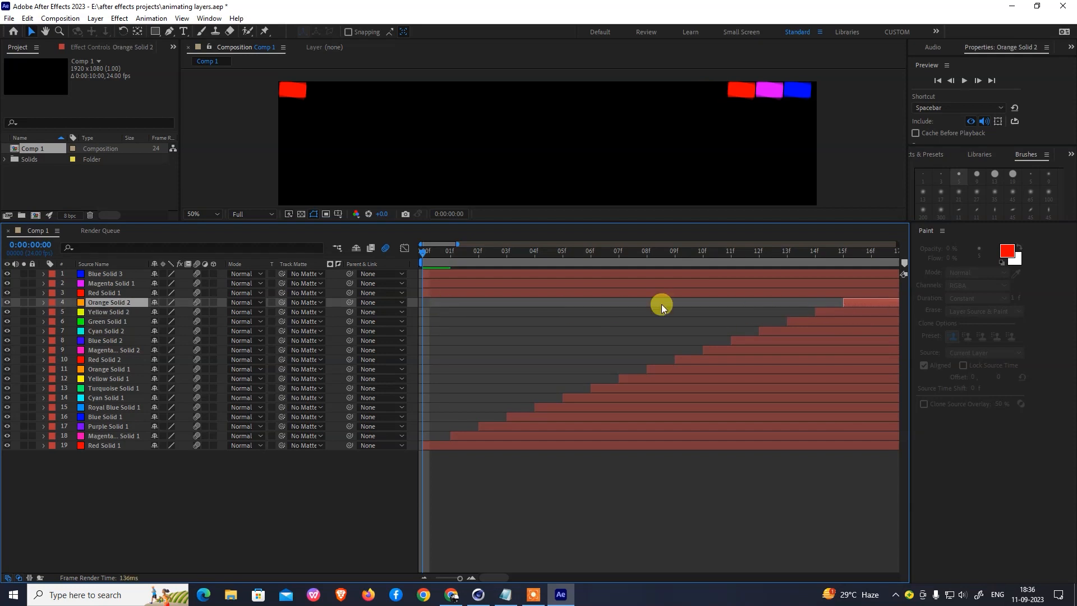
- Finish the stagger by offsetting layers 3, 2 and 1 to start at frames 16, 17 and 18
key(minus)
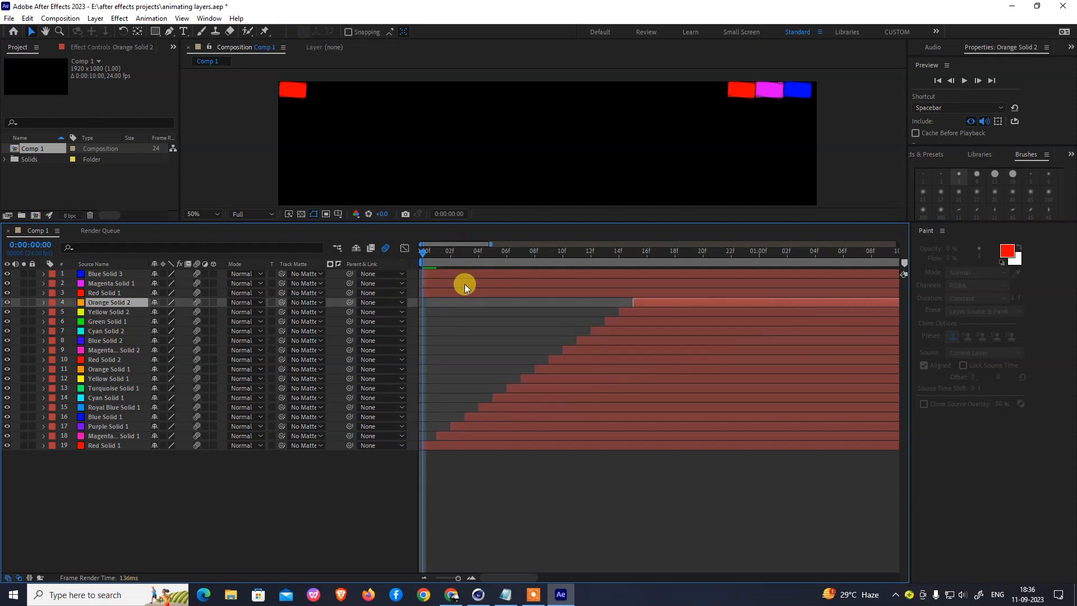
drag(441, 292, 657, 303)
drag(544, 286, 719, 287)
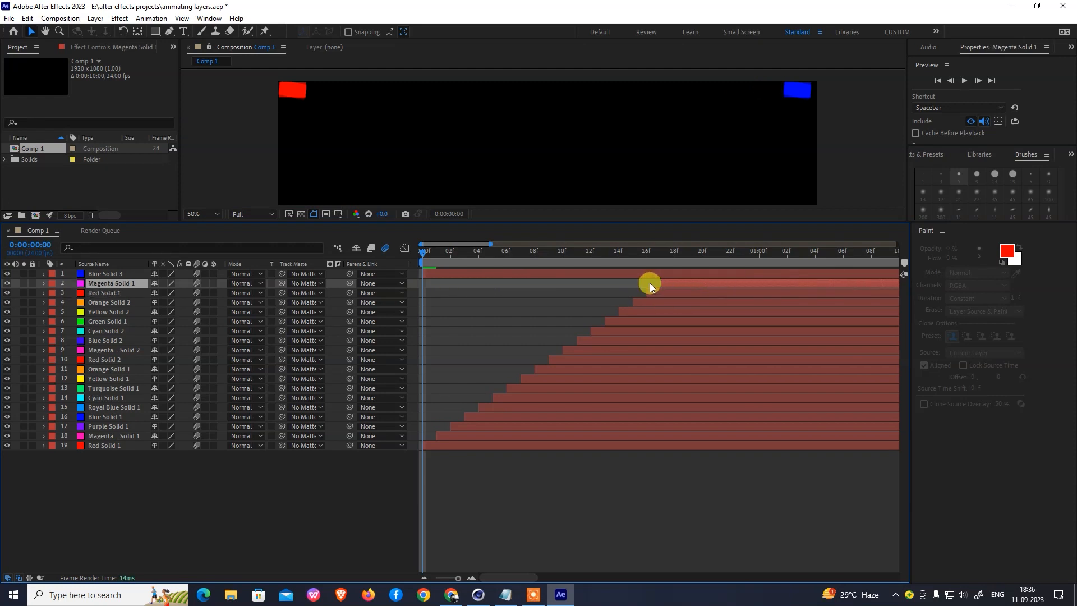
drag(513, 277, 765, 277)
- Play the staggered tile animation from the first frame, viewing it against the composition's full ten-second timeline
drag(566, 259, 250, 276)
key(space)
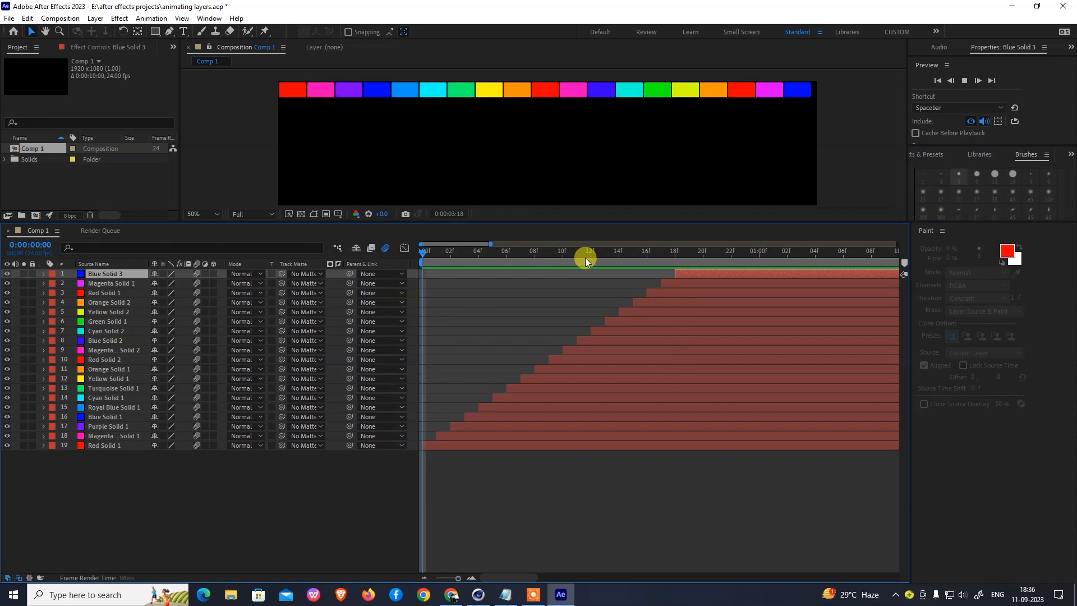
key(space)
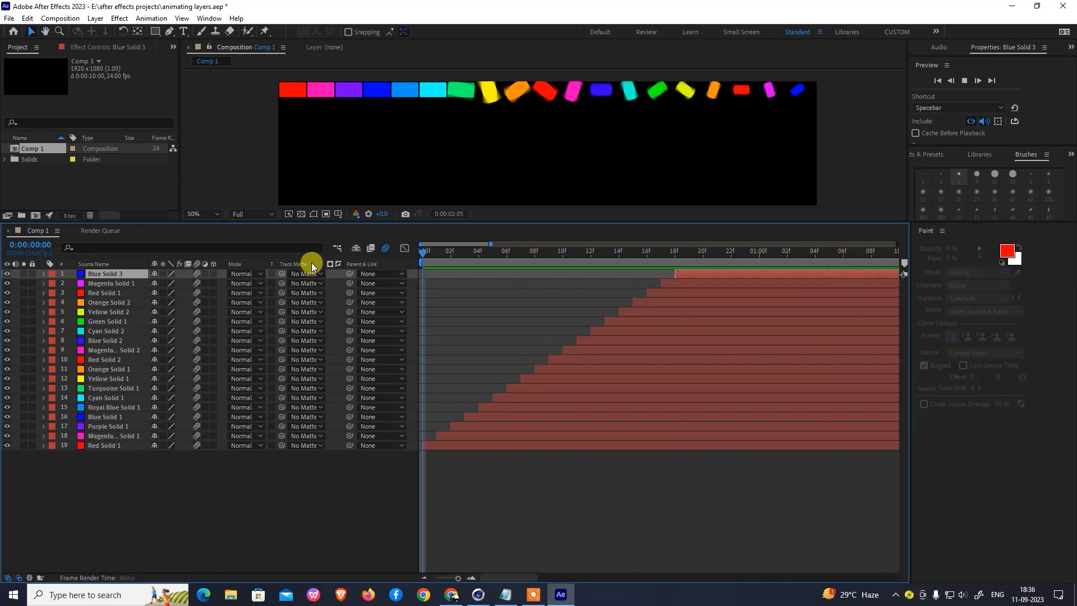
key(space)
key(minus)
key(minus)
key(minus)
drag(469, 256, 252, 261)
key(space)
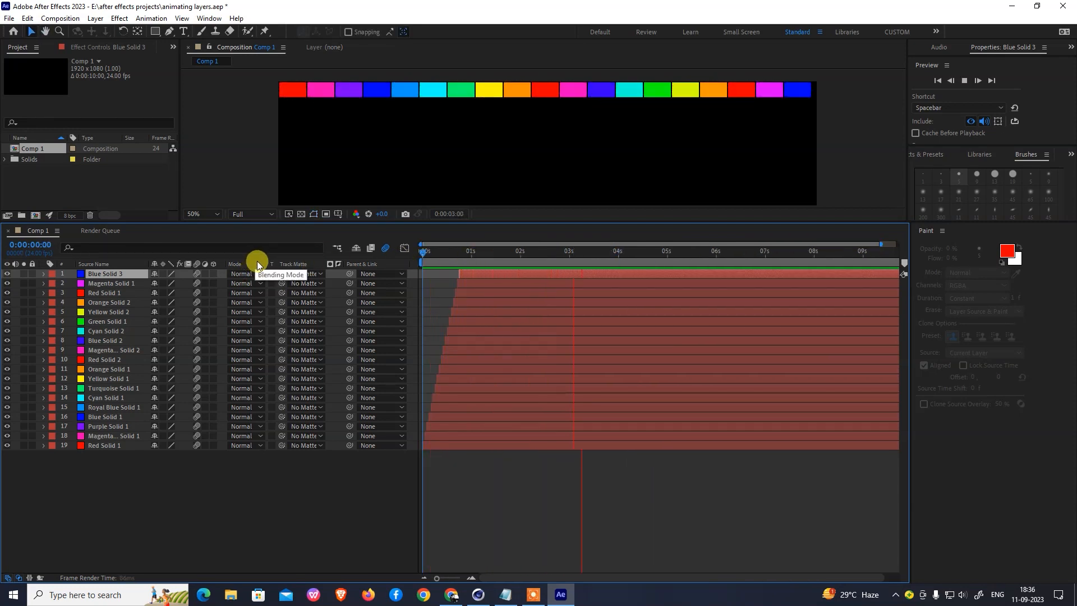
key(space)
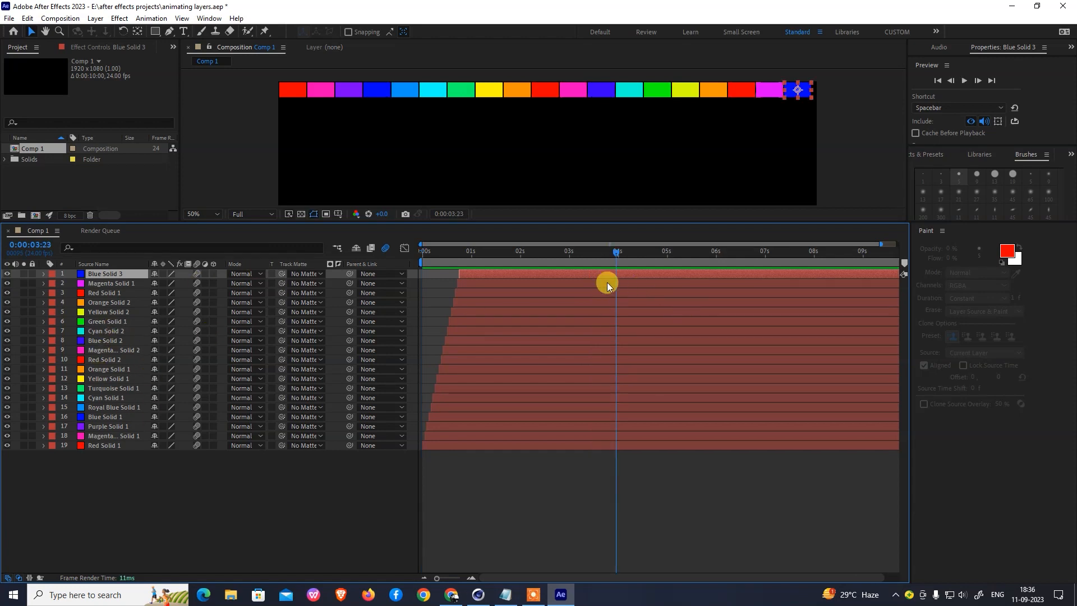
- Reveal Blue Solid 3's rotation keyframes and try 11 turns, followed by another turn count, on the keyframe at 0:00:01:17
drag(463, 252, 475, 256)
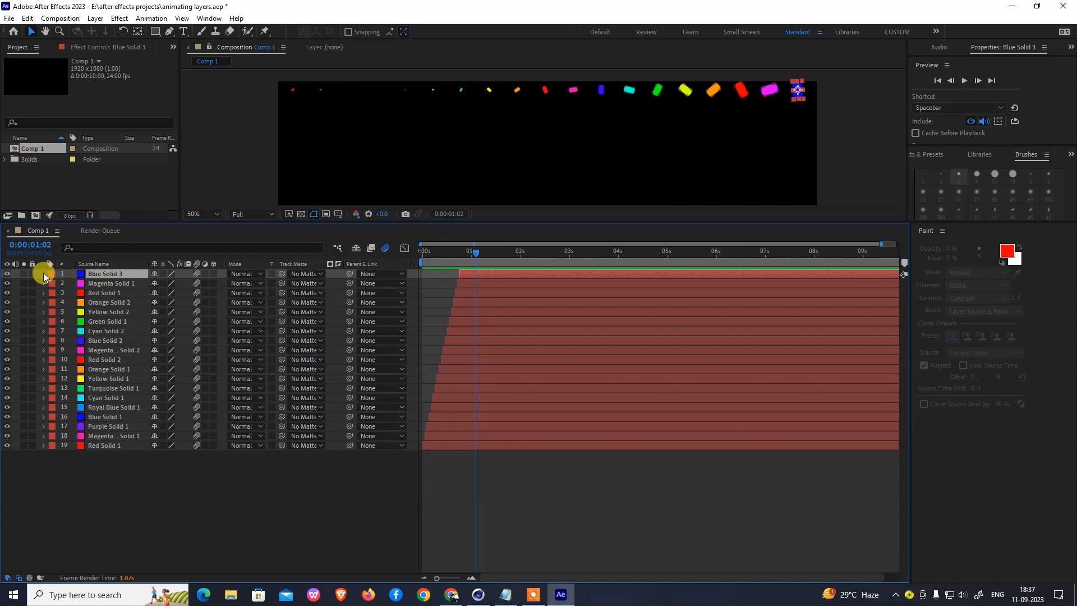
key(u)
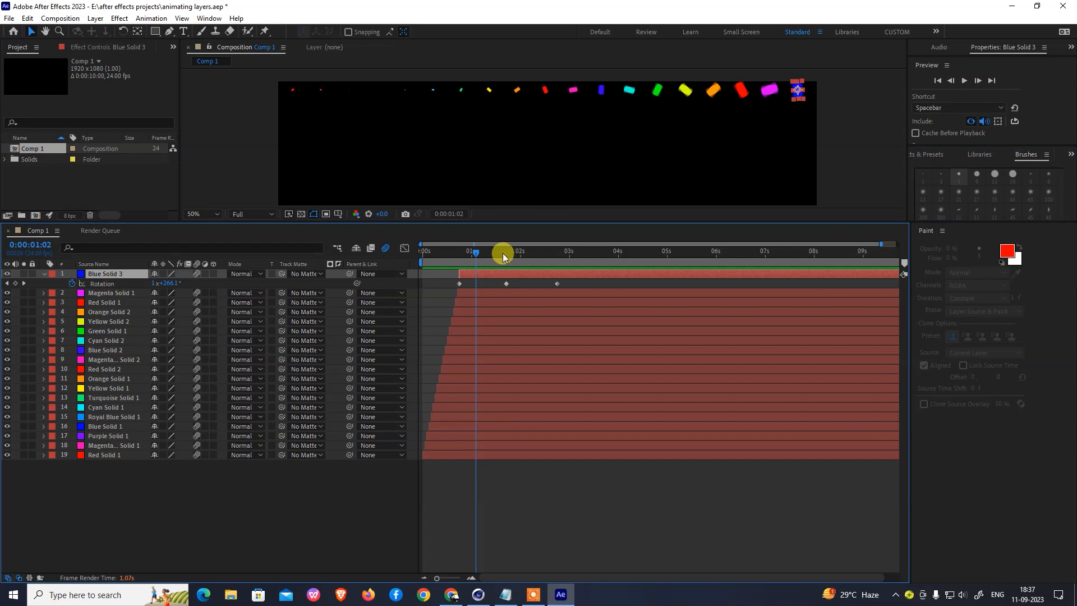
drag(474, 253, 508, 263)
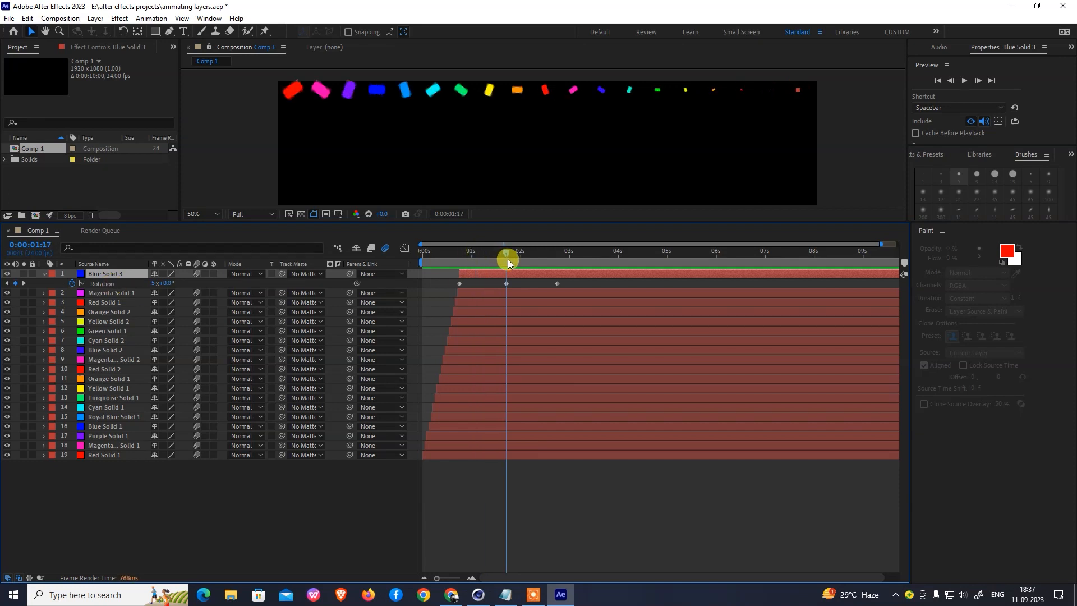
click(6, 283)
click(24, 283)
click(152, 283)
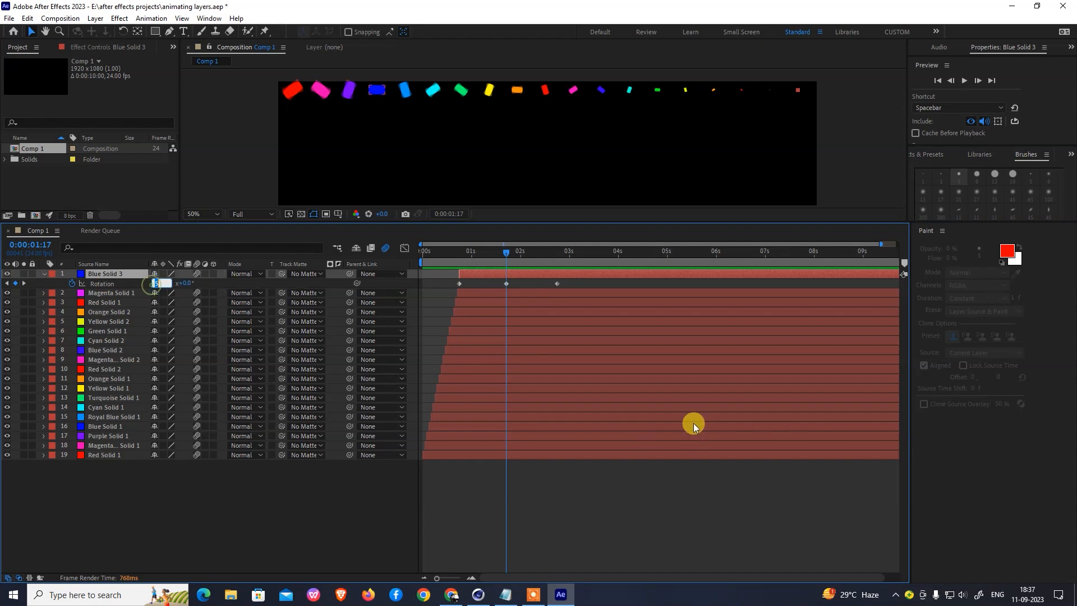
text(1)
text(1)
key(Return)
click(155, 283)
text(1)
key(Return)
- Preview the tile animation with Blue Solid 3's altered rotation, replaying the section where it spins
drag(513, 257, 288, 312)
key(space)
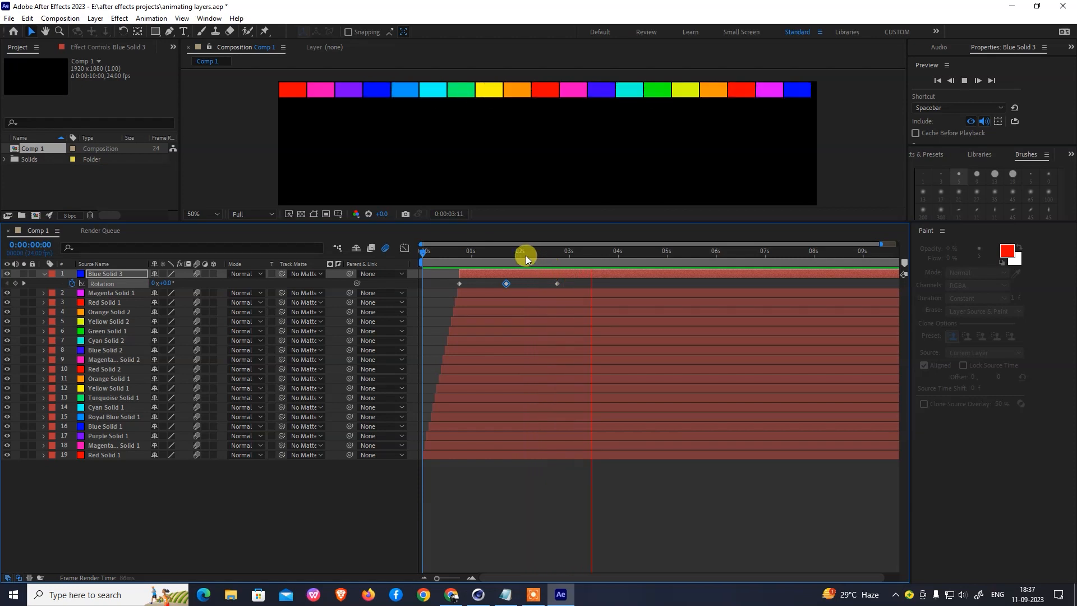
key(space)
key(space)
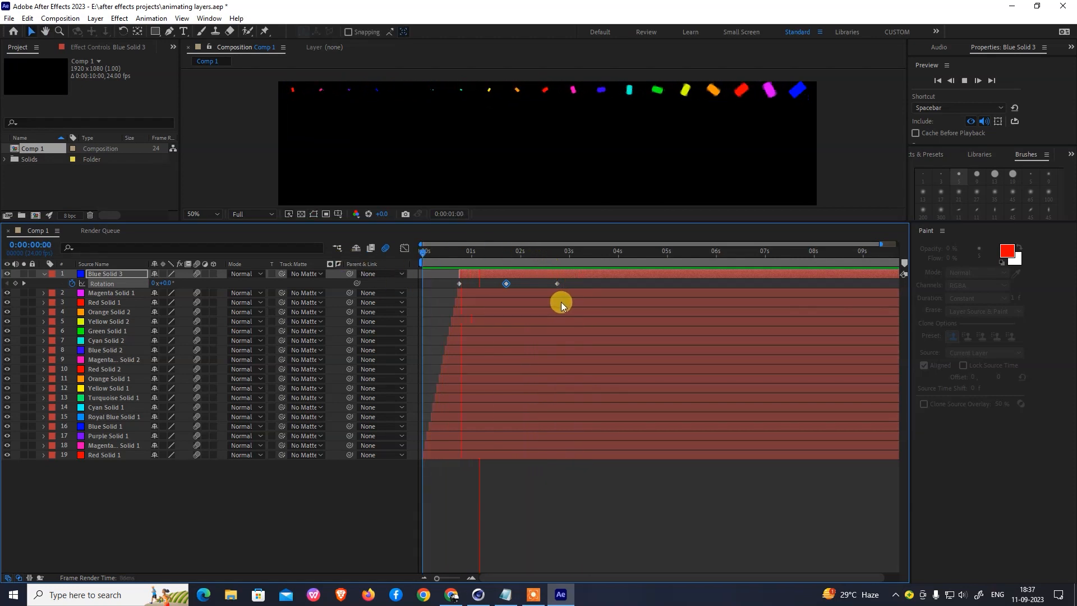
key(space)
drag(574, 254, 457, 264)
key(space)
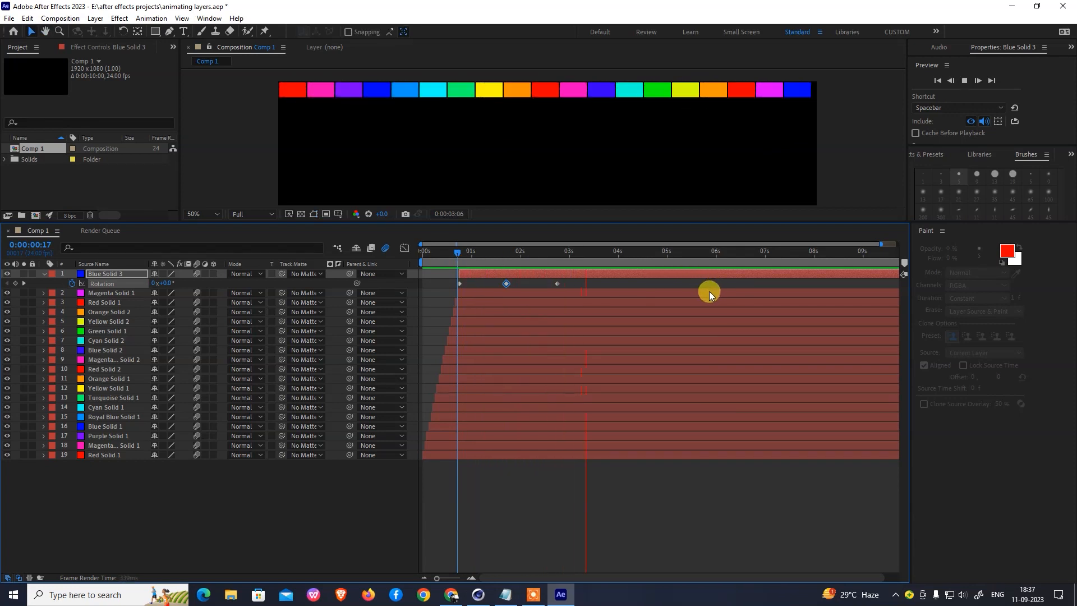
drag(600, 262, 424, 259)
- Undo both rotation changes on Blue Solid 3, replay the animation from the start and collapse the layer
key(ctrl+z)
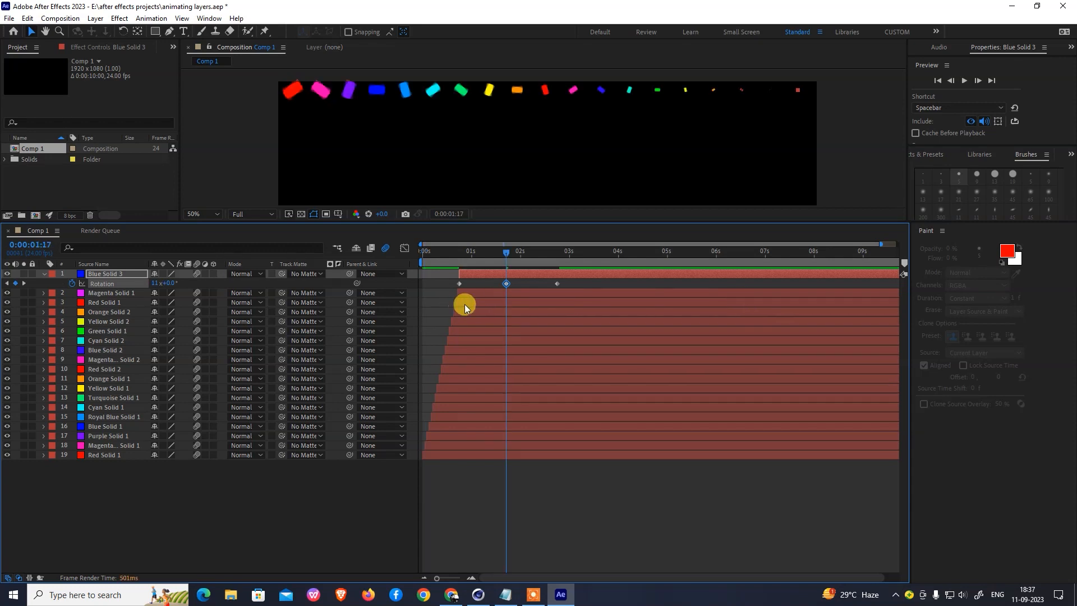
key(ctrl+z)
key(space)
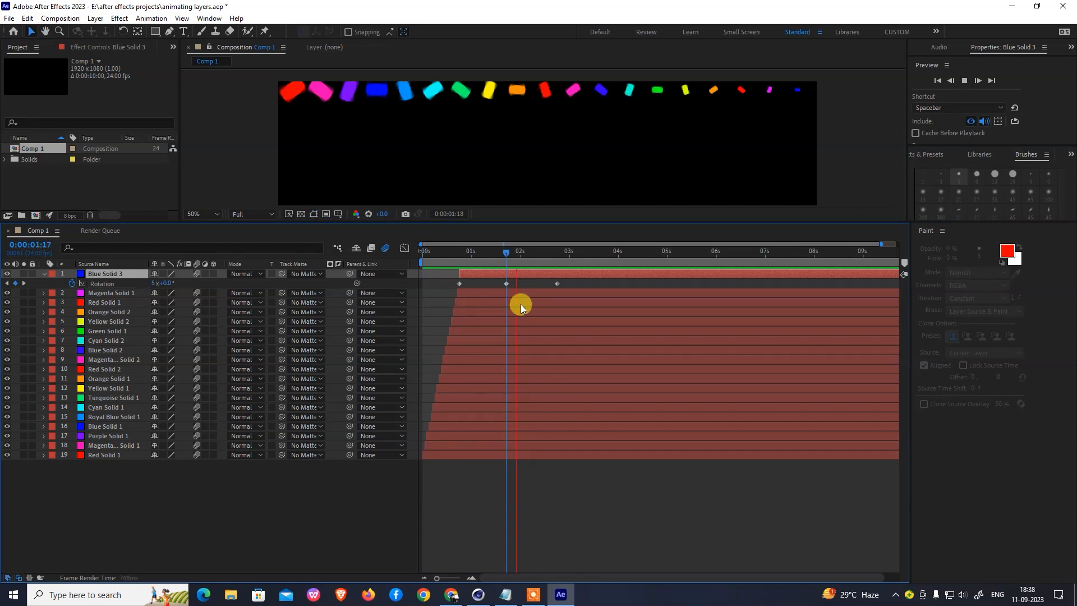
drag(581, 263, 344, 283)
key(space)
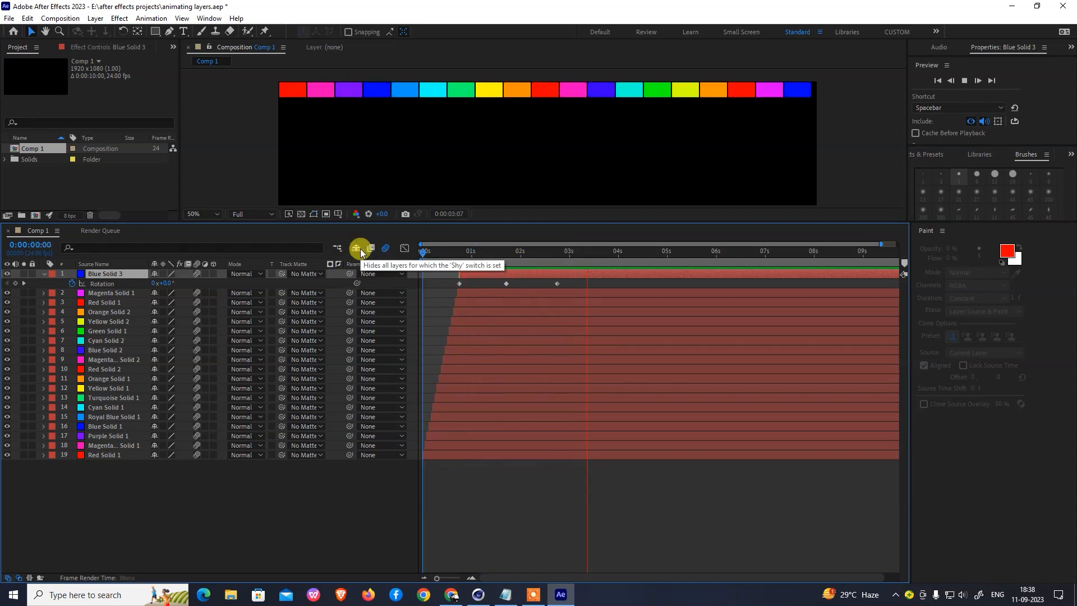
key(space)
click(44, 273)
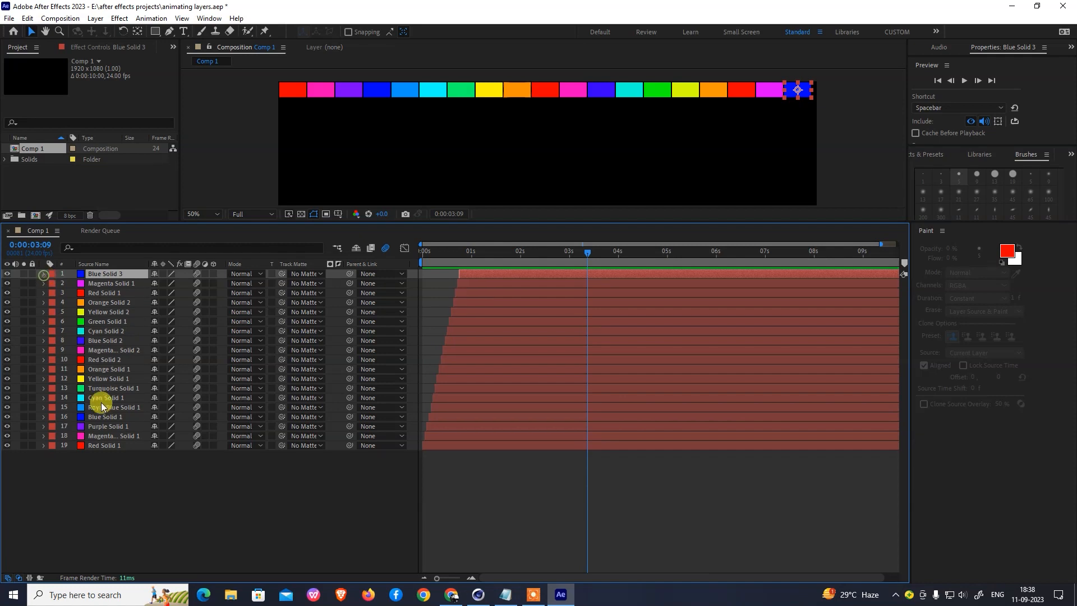
- Select all nineteen tile layers in the timeline
click(116, 469)
key(ctrl+a)
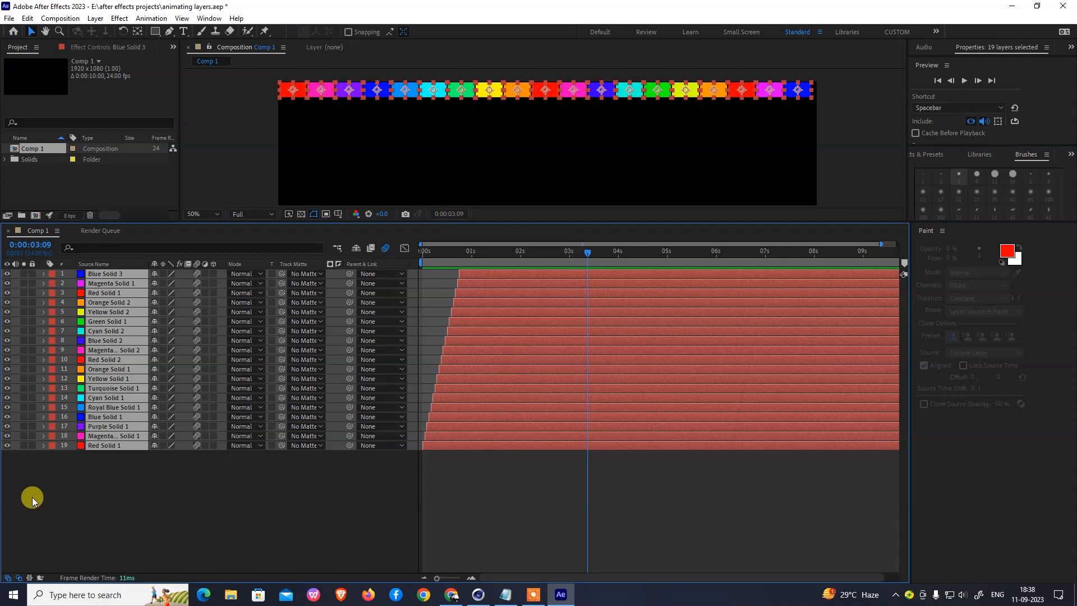
- Switch to the Notepad lesson outline and review its topics from creating a composition to precomposing layers, then return to After Effects
click(505, 594)
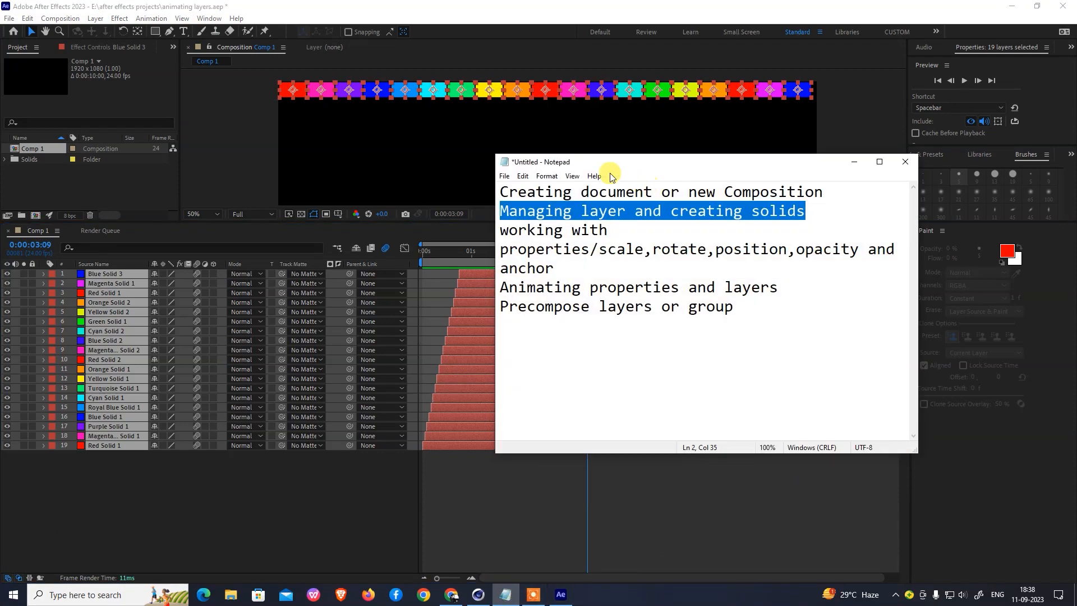
click(509, 191)
drag(511, 192, 834, 193)
drag(506, 210, 805, 212)
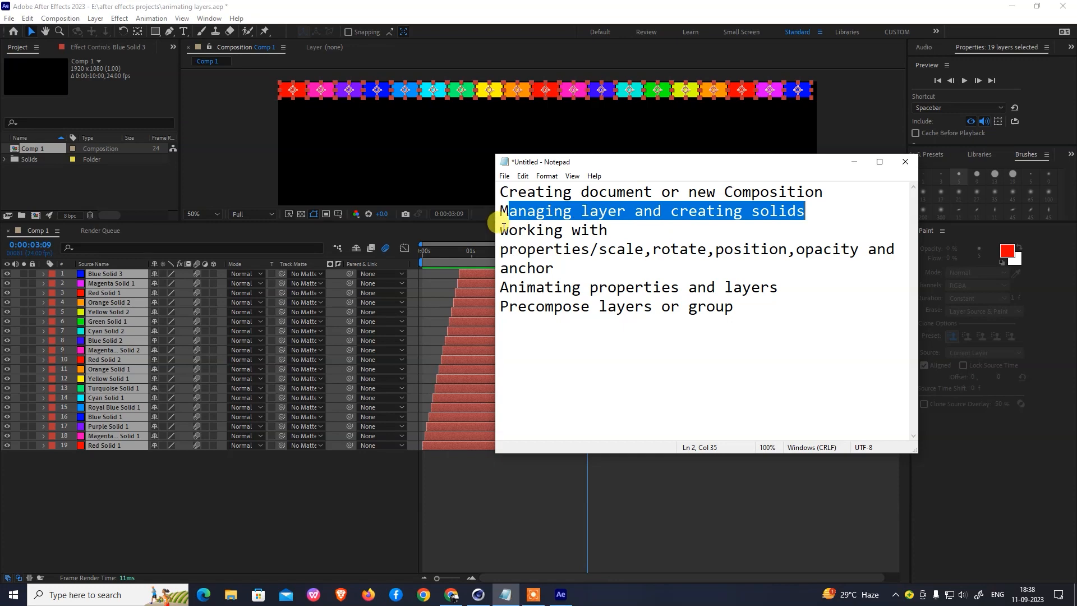
drag(499, 229, 617, 230)
drag(538, 251, 866, 248)
drag(560, 268, 500, 268)
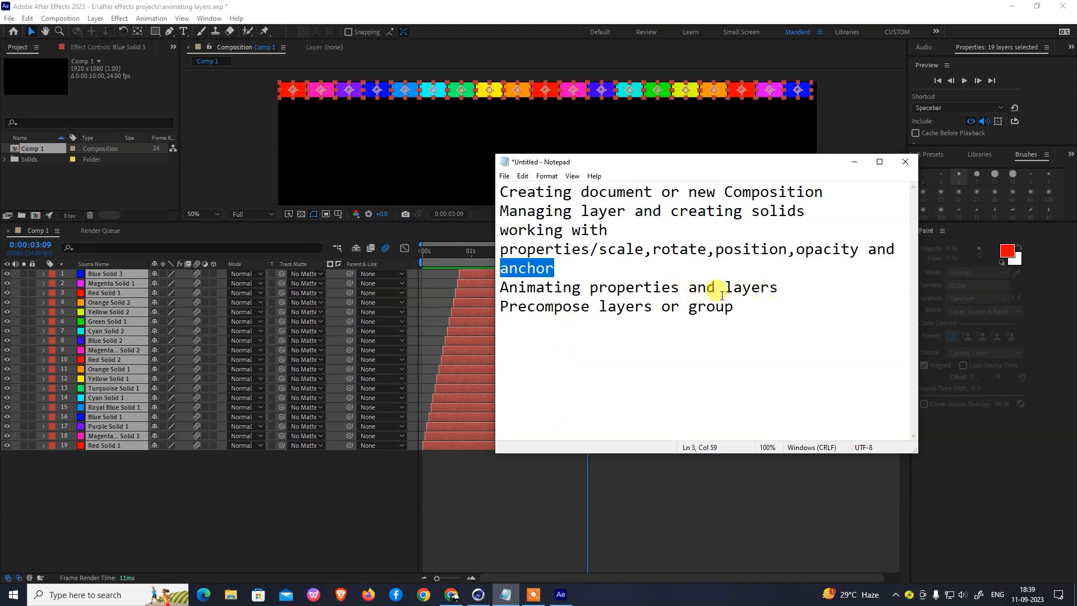
drag(499, 287, 771, 283)
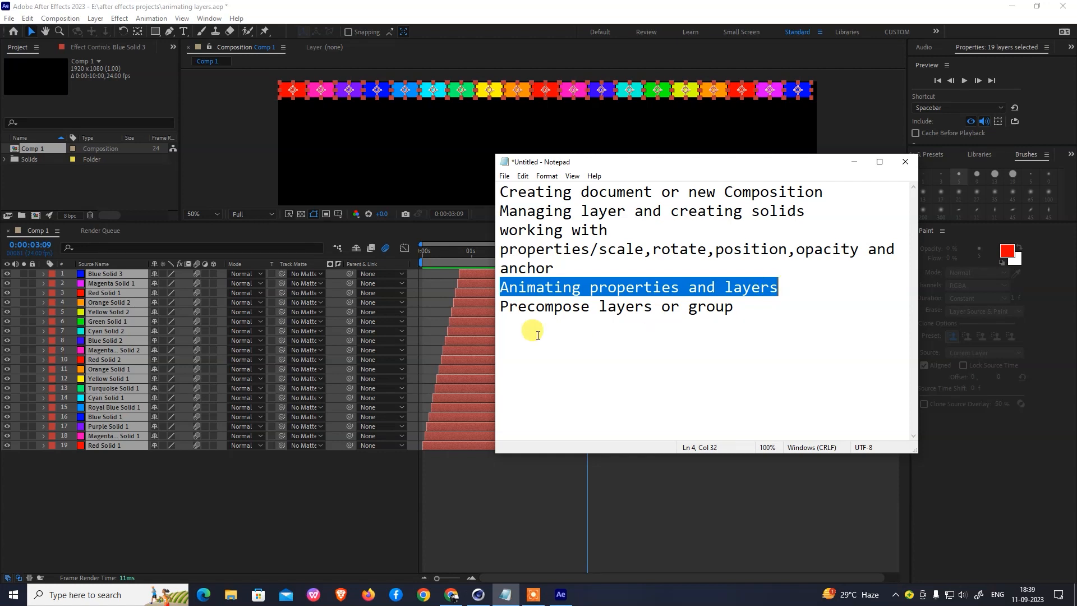
drag(499, 307, 728, 324)
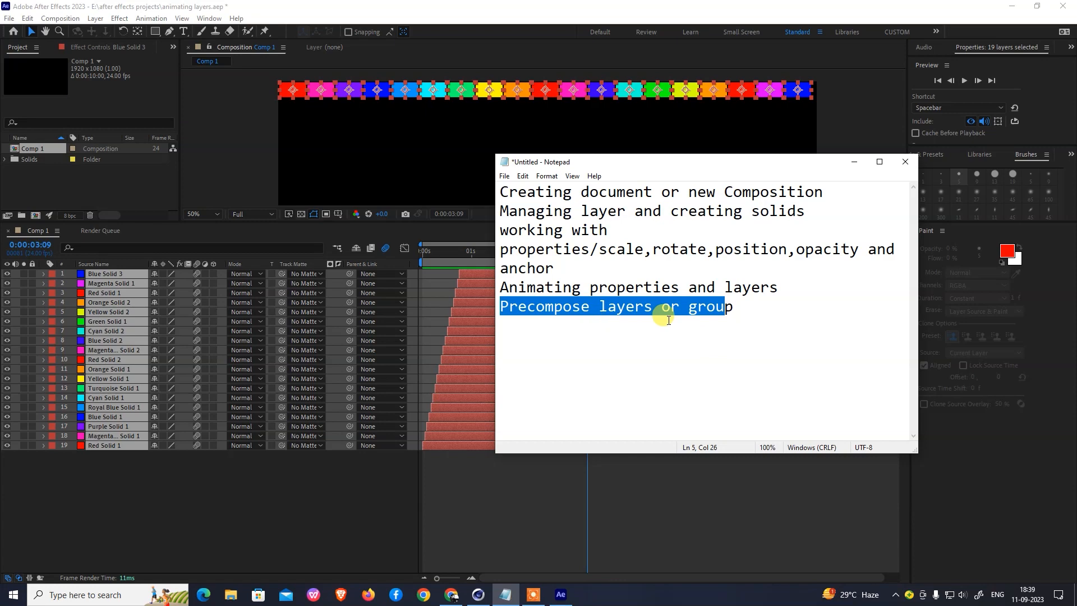
click(853, 165)
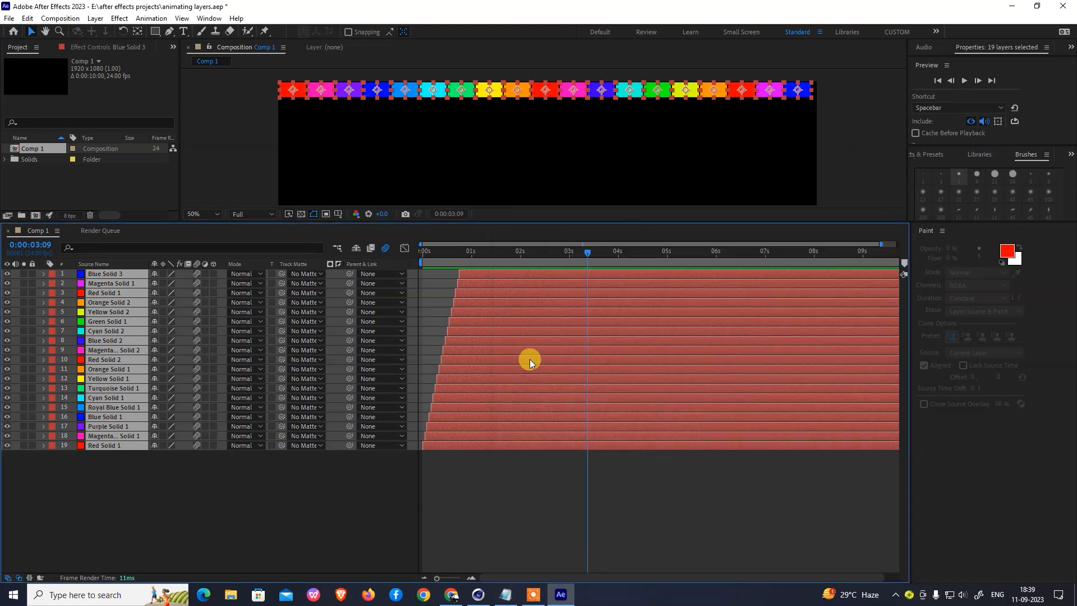
- Pre-compose the nineteen selected layers into a new composition named 1, moving all attributes, and return to the first frame
drag(96, 510, 168, 224)
click(96, 18)
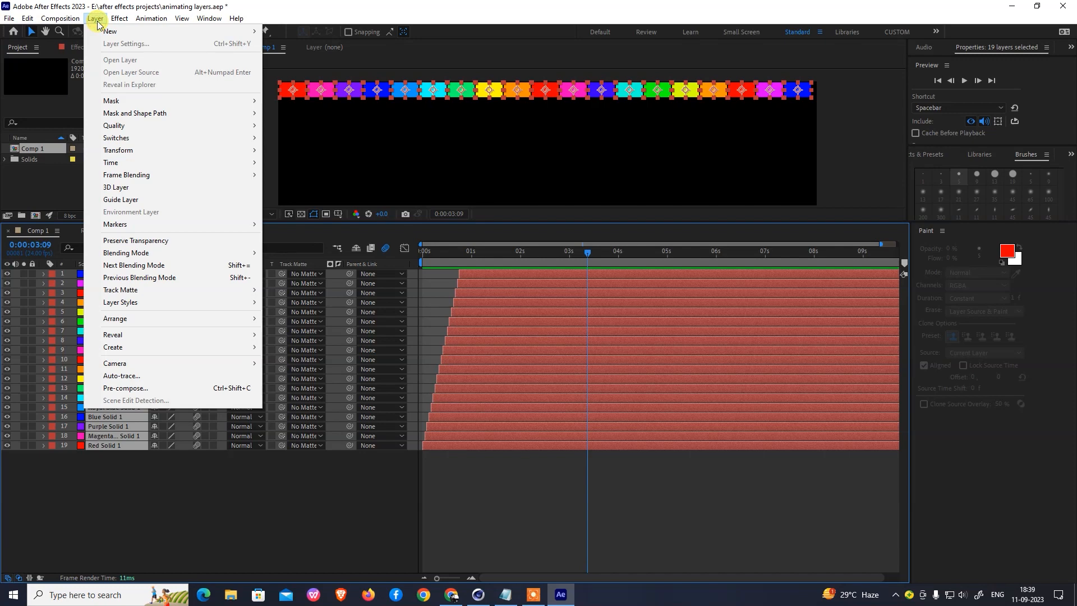
click(246, 391)
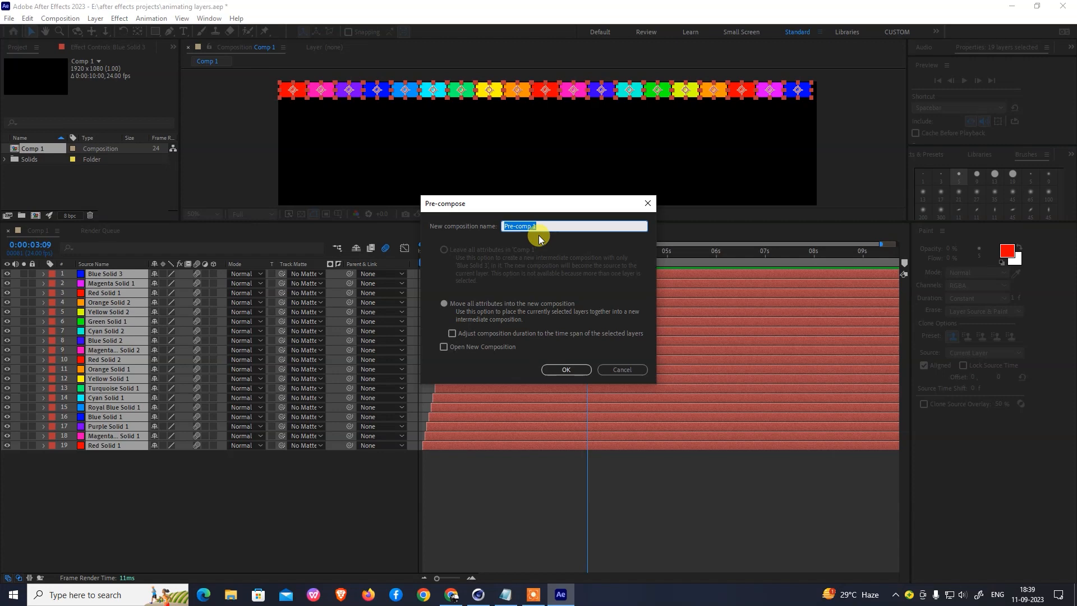
text(1)
click(566, 371)
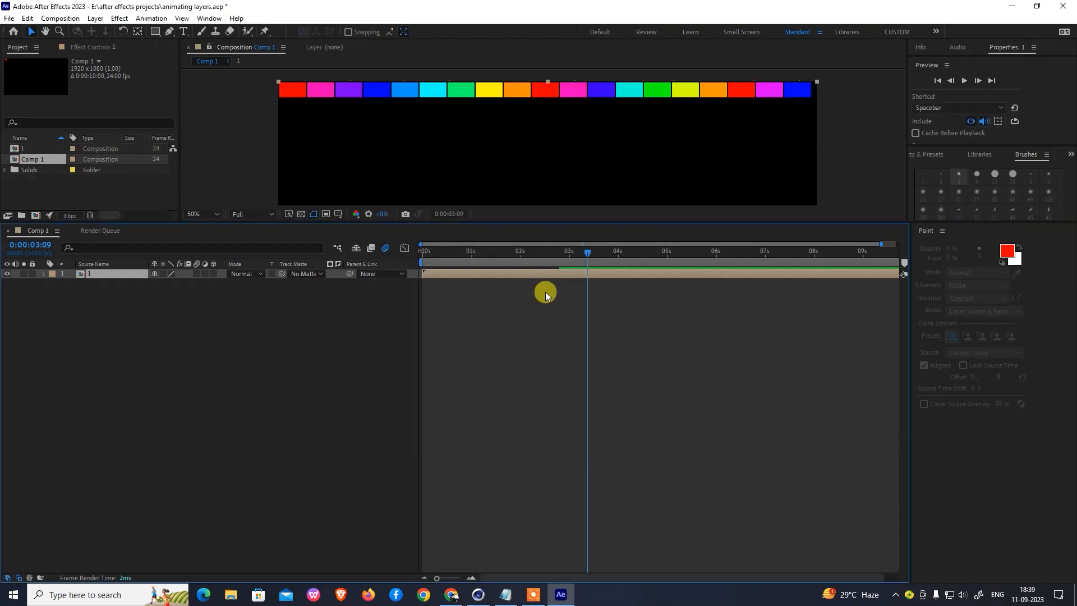
drag(589, 259, 3, 308)
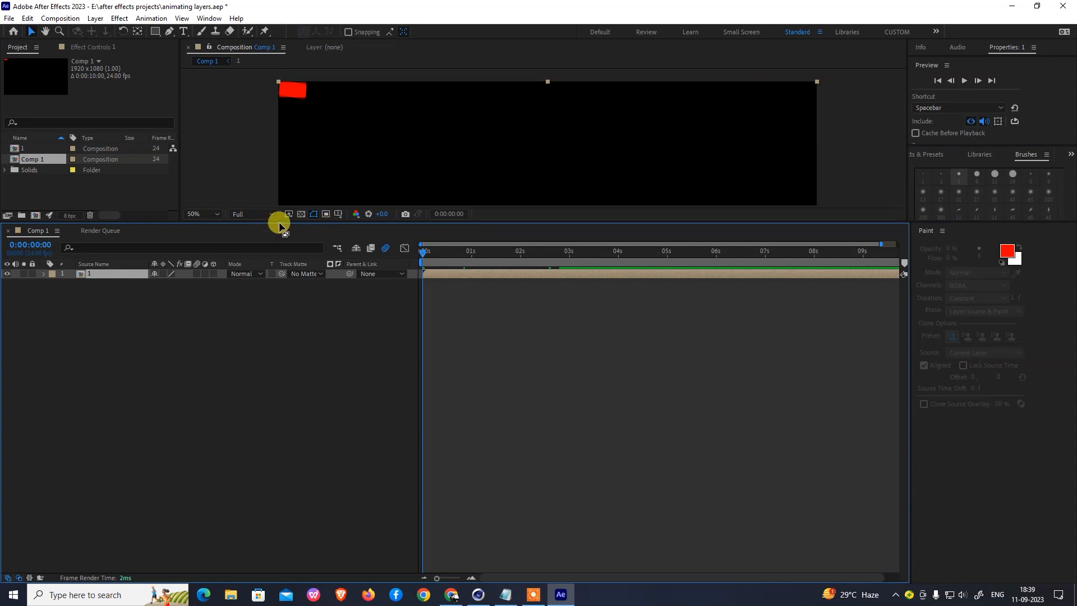
- Enlarge the composition viewer and preview the pre-composed tile row's animation from the first frame
drag(279, 222, 297, 353)
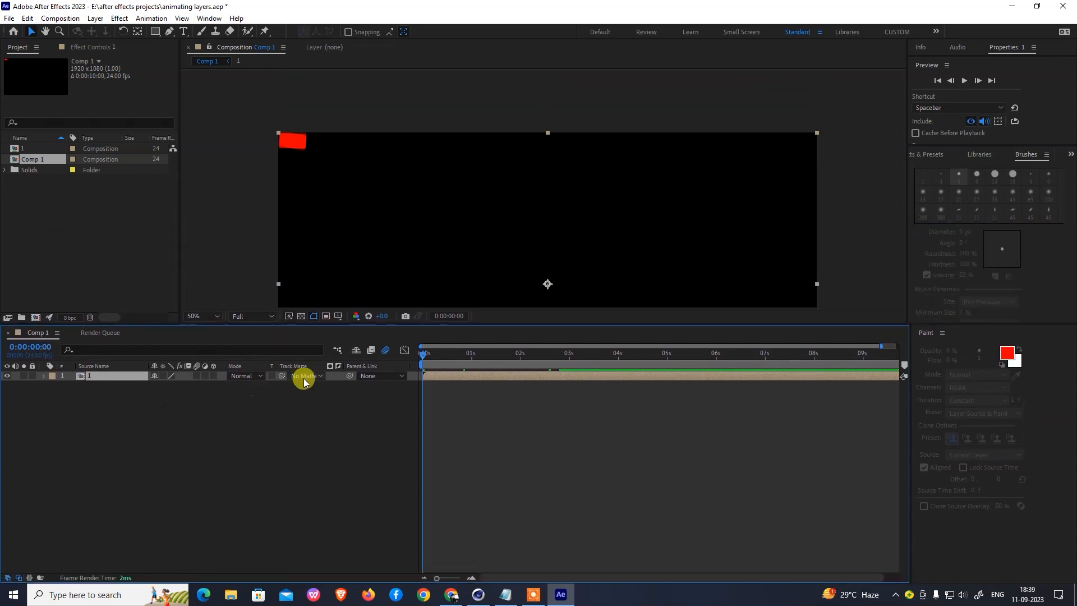
key(space)
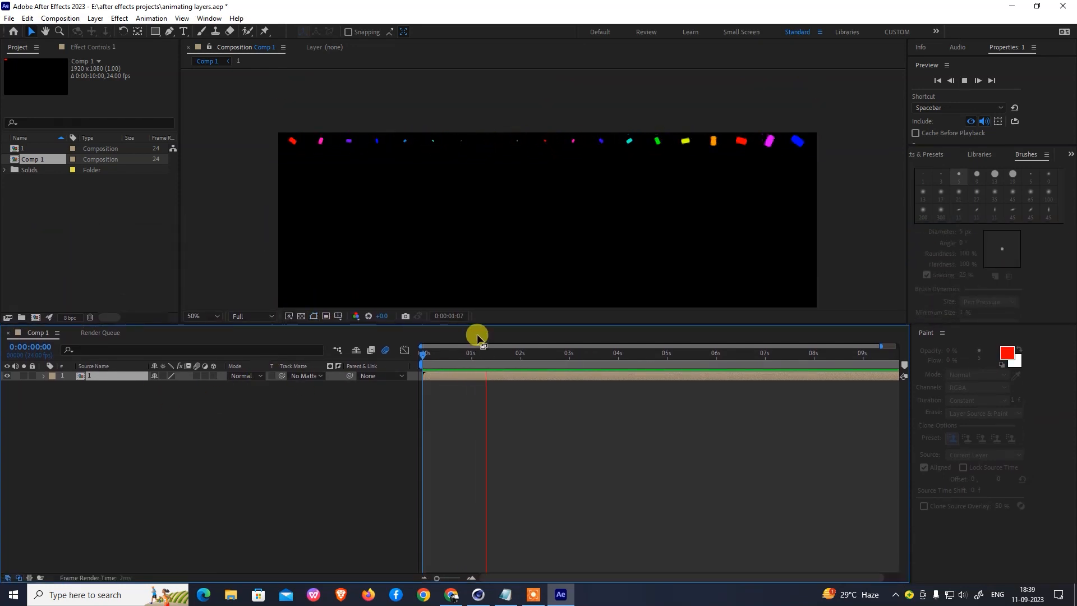
key(space)
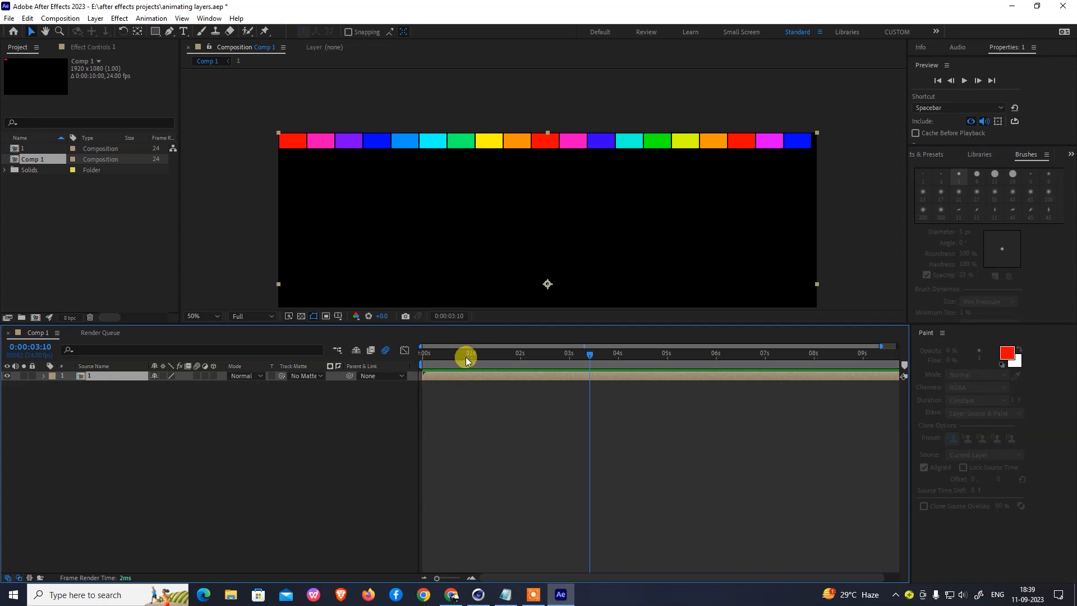
- At 0:00:05:11, duplicate the pre-composed row layer and move the copy down 60 pixels to form the second row
drag(465, 357, 689, 370)
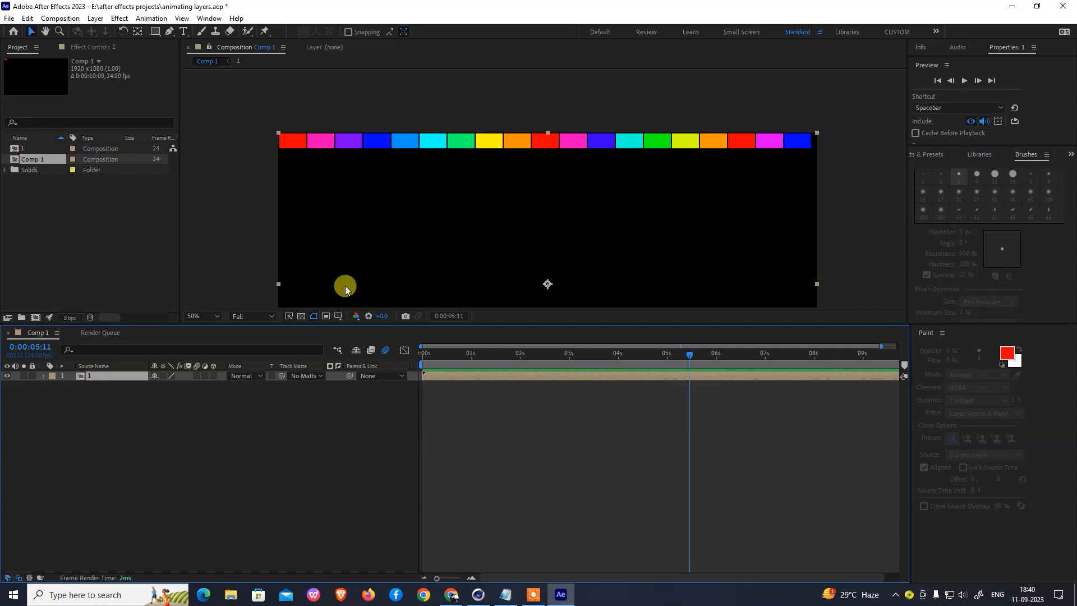
key(ctrl+d)
key(slash)
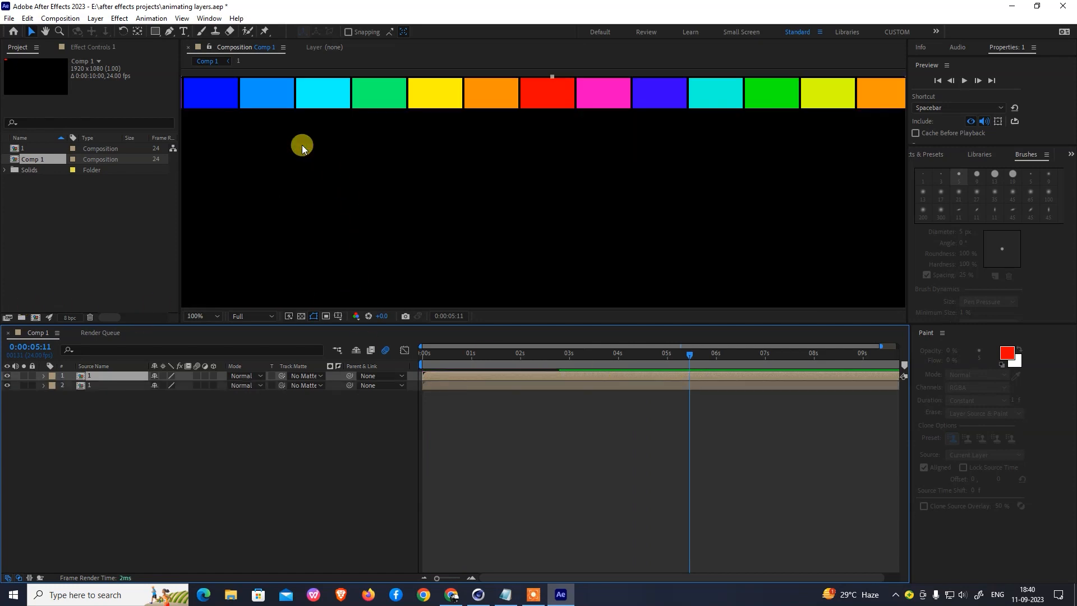
key(shift+Down)
key(shift+Down)
key(shift+Down)
key(shift+Down)
key(shift+Down)
key(shift+Down)
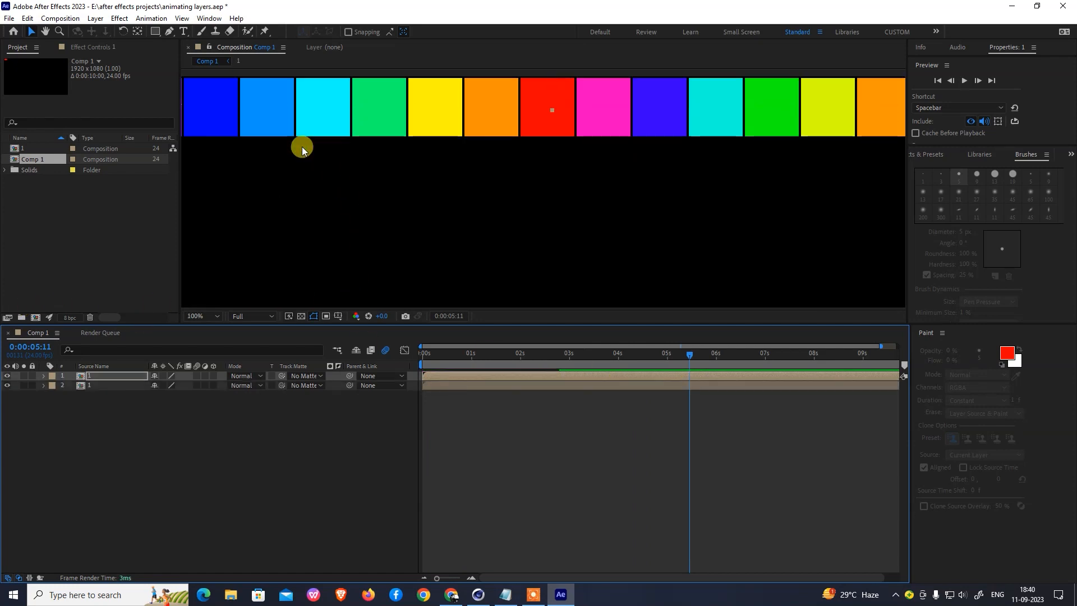
- Duplicate the second row's layer and move the copy down 60 pixels to form the third row
key(ctrl+d)
key(shift+Down)
key(shift+Down)
key(shift+Down)
key(shift+Down)
key(shift+Down)
key(shift+Down)
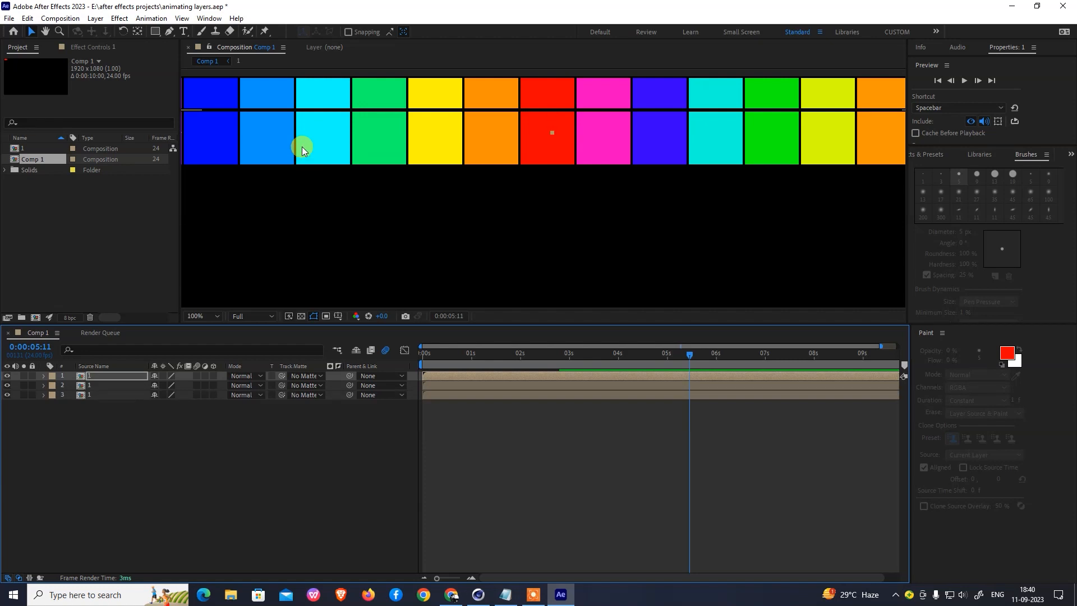
- Duplicate the third row's layer and move the copy down 60 pixels to form the fourth row
key(ctrl+d)
key(shift+Down)
key(shift+Down)
key(shift+Down)
key(shift+Down)
key(shift+Down)
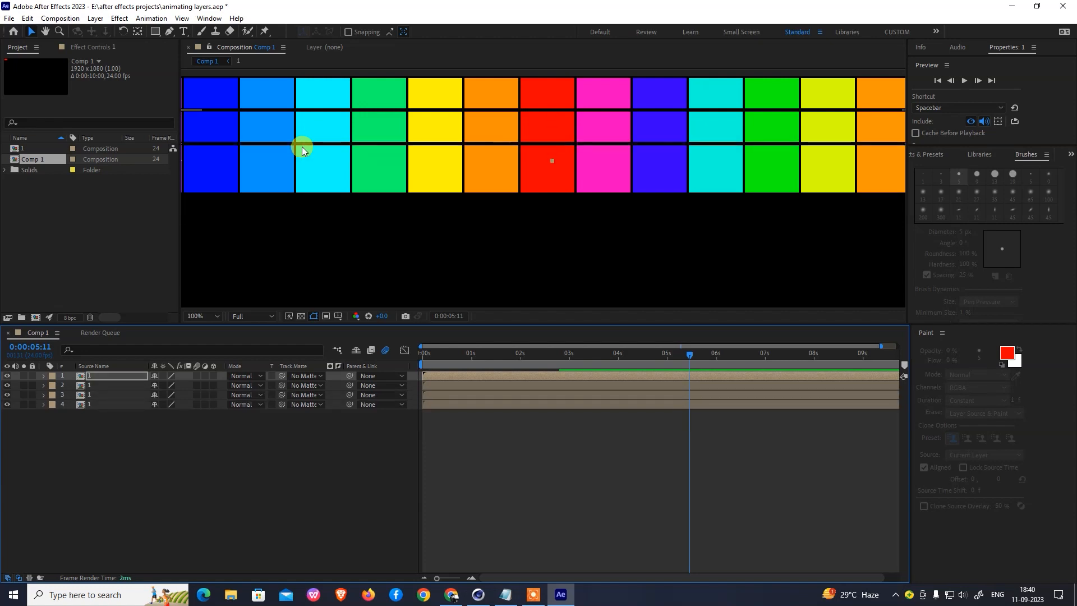
key(shift+Down)
- Duplicate the fourth row's layer and move the copy down 60 pixels to form the fifth row
key(ctrl+d)
key(shift+Down)
key(shift+Down)
key(shift+Down)
key(shift+Down)
key(shift+Down)
key(shift+Down)
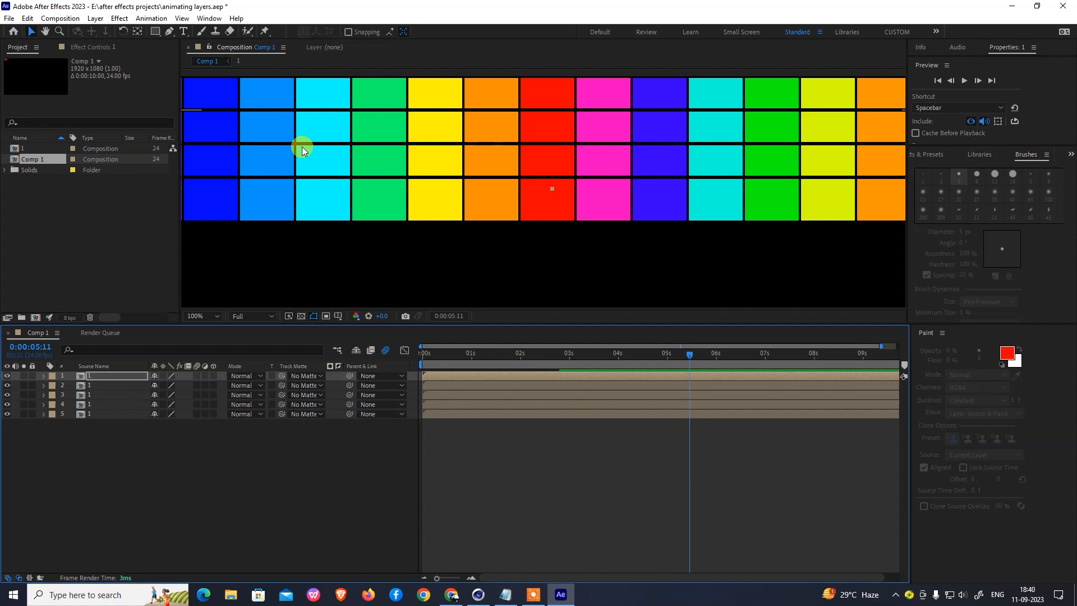
- Duplicate the fifth row's layer and move the copy down 60 pixels to form the sixth row
key(ctrl+d)
key(shift+Down)
key(shift+Down)
key(shift+Down)
key(shift+Down)
key(shift+Down)
key(shift+Down)
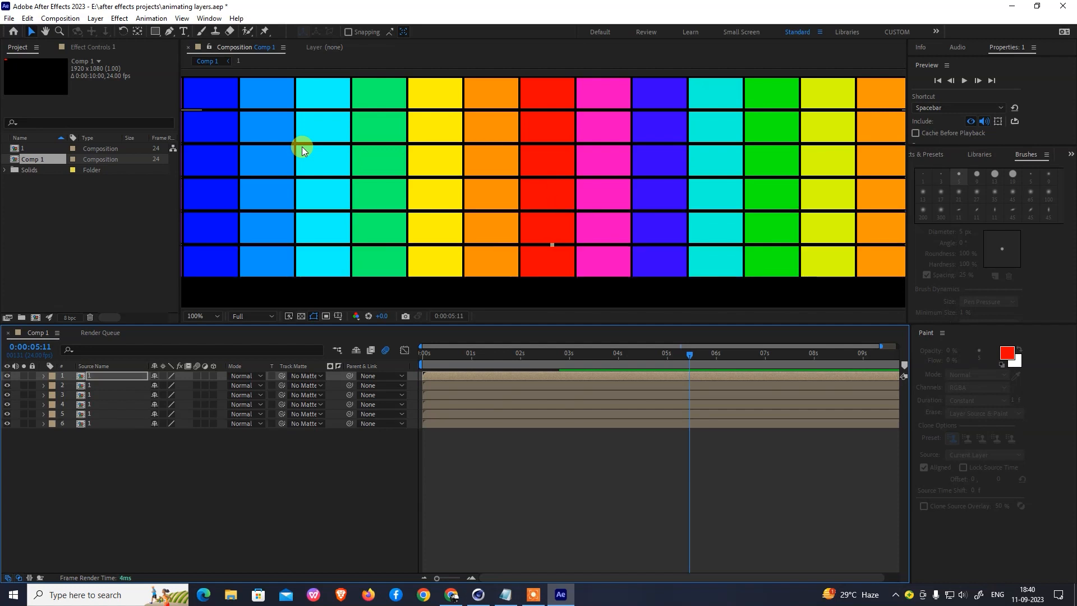
- Duplicate the sixth row's layer and move the copy down 60 pixels to form the seventh row
key(ctrl+d)
key(shift+Down)
key(shift+Down)
key(shift+Down)
key(shift+Down)
key(shift+Down)
key(shift+Down)
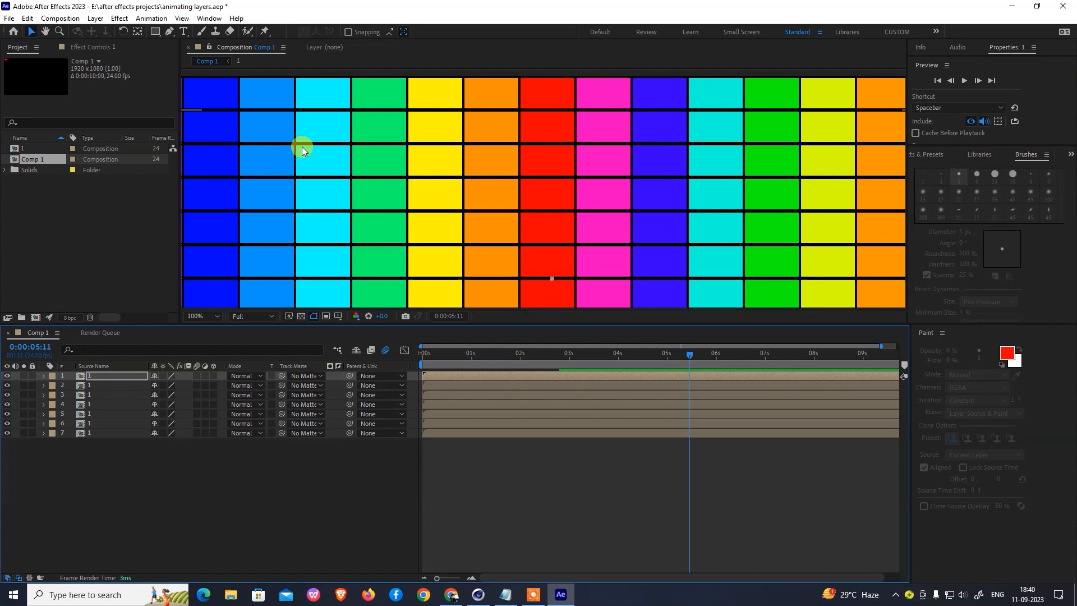
- Duplicate the seventh row's layer and move the copy down 60 pixels to form the eighth row
key(h)
drag(427, 187, 444, 87)
drag(413, 231, 614, 212)
drag(300, 225, 345, 170)
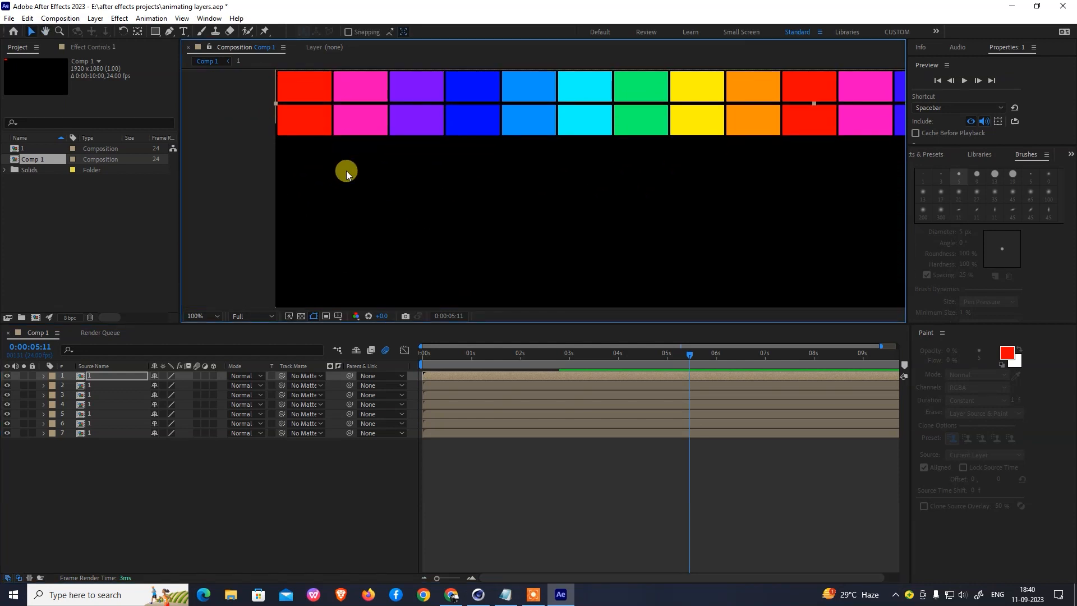
key(ctrl+d)
key(shift+Down)
key(shift+Down)
key(shift+Down)
key(shift+Down)
key(shift+Down)
key(shift+Down)
key(shift+Down)
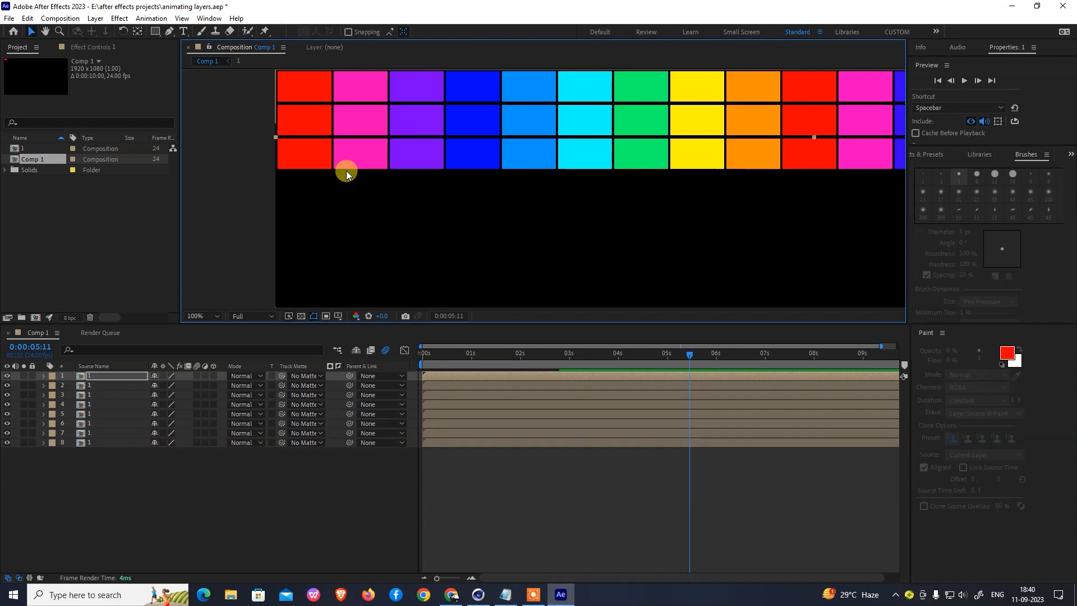
key(shift+Up)
- Duplicate the eighth row's layer and move the copy down 60 pixels to form the ninth row
key(ctrl+d)
key(shift+Down)
key(shift+Down)
key(shift+Down)
key(shift+Down)
key(shift+Down)
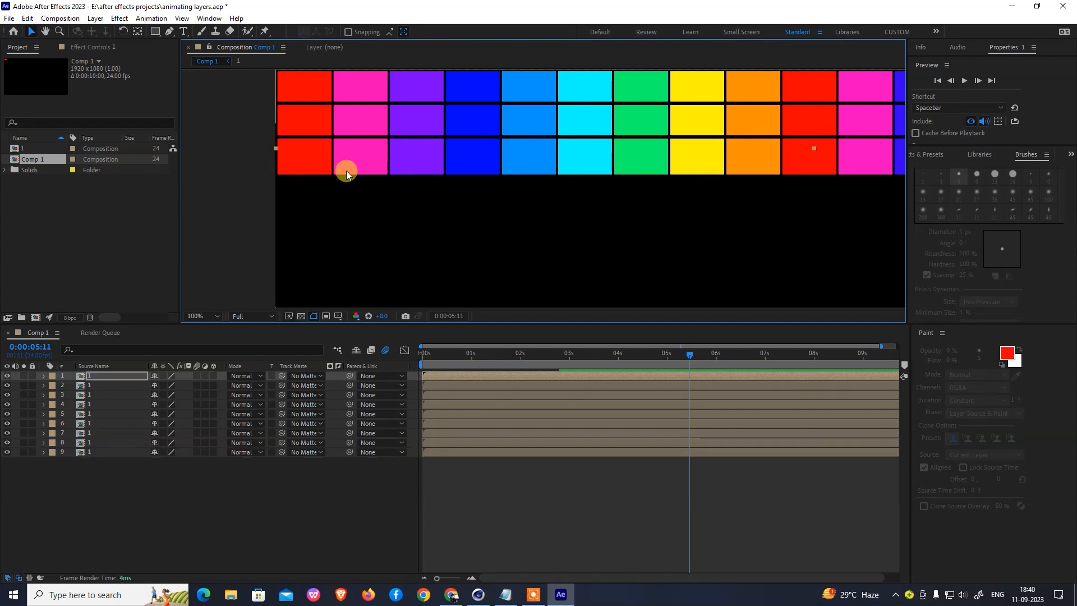
key(shift+Down)
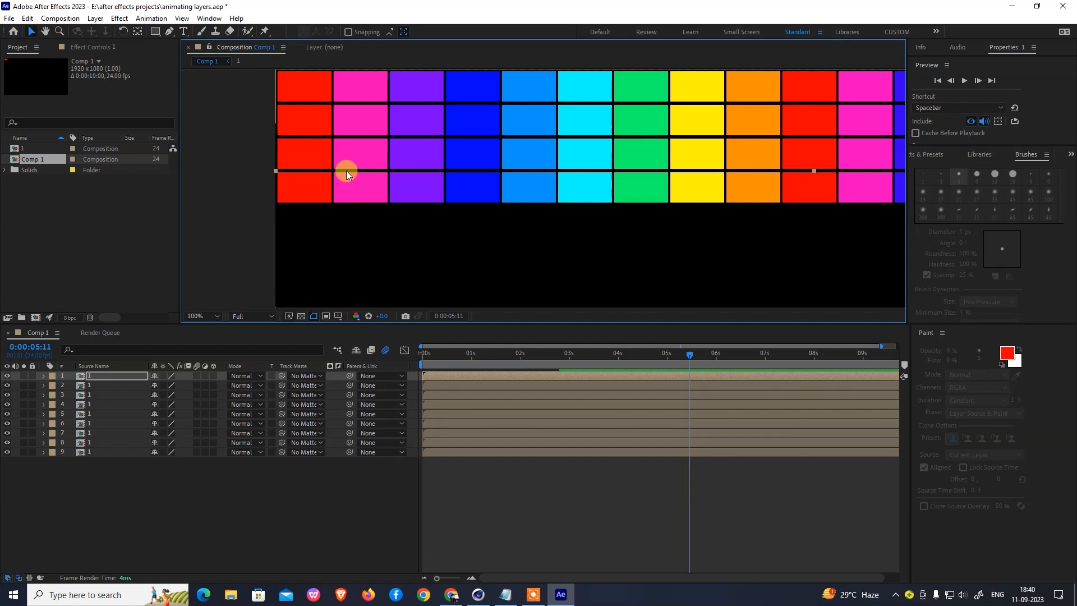
- Duplicate the ninth row's layer and move the copy down 60 pixels to form the tenth row
key(ctrl+d)
key(shift+Down)
key(shift+Down)
key(shift+Down)
key(shift+Down)
key(shift+Down)
key(shift+Down)
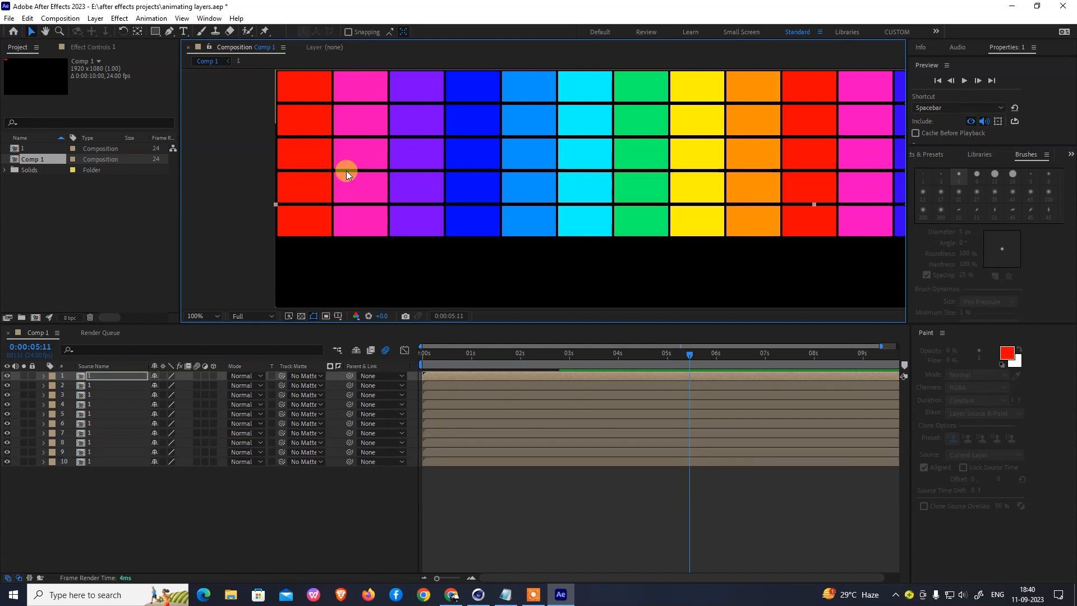
- Duplicate the tenth row's layer and move the copy down 60 pixels to form the eleventh row
key(ctrl+d)
key(shift+Down)
key(shift+Down)
key(shift+Down)
key(shift+Down)
key(shift+Down)
key(shift+Down)
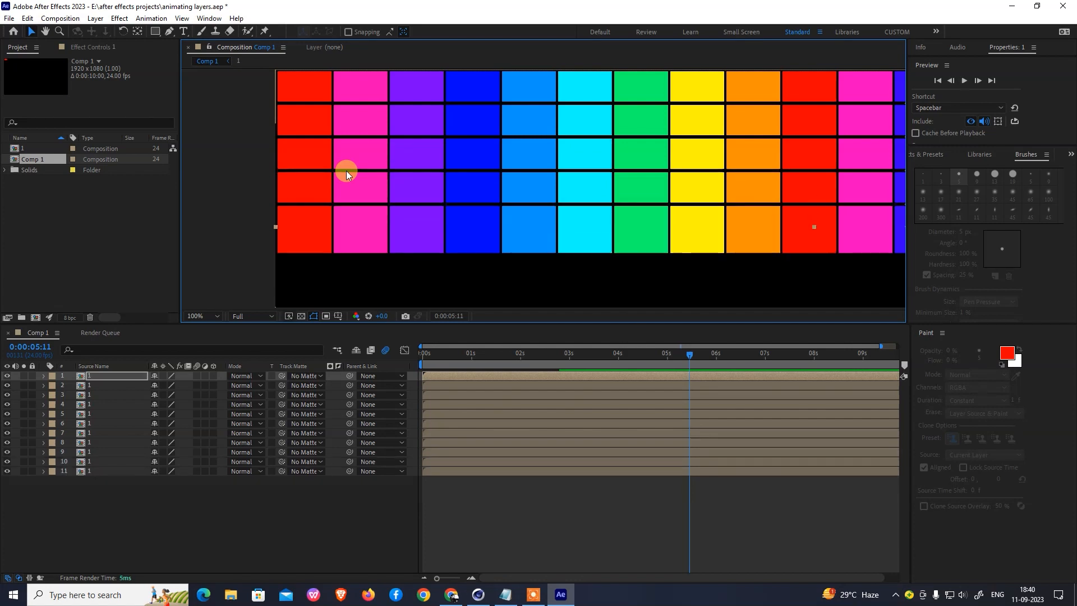
- Duplicate the eleventh row's layer and move the copy down 60 pixels to form the twelfth row
key(ctrl+d)
key(shift+Down)
key(shift+Down)
key(shift+Down)
key(shift+Down)
key(shift+Down)
key(shift+Down)
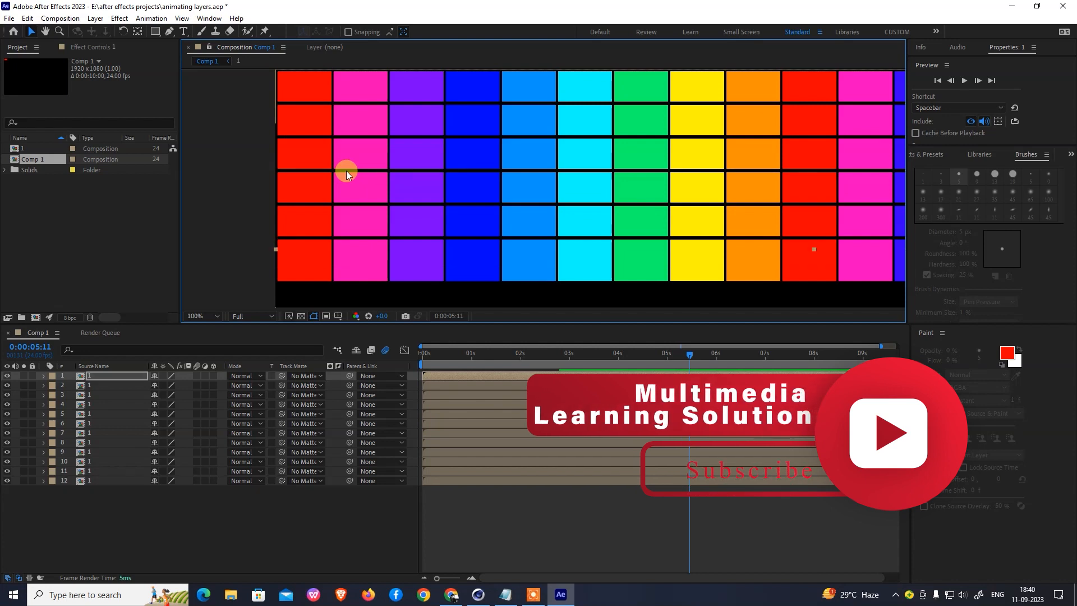
- Duplicate the twelfth row's layer and move the copy down 60 pixels to form the thirteenth row
drag(452, 229, 425, 87)
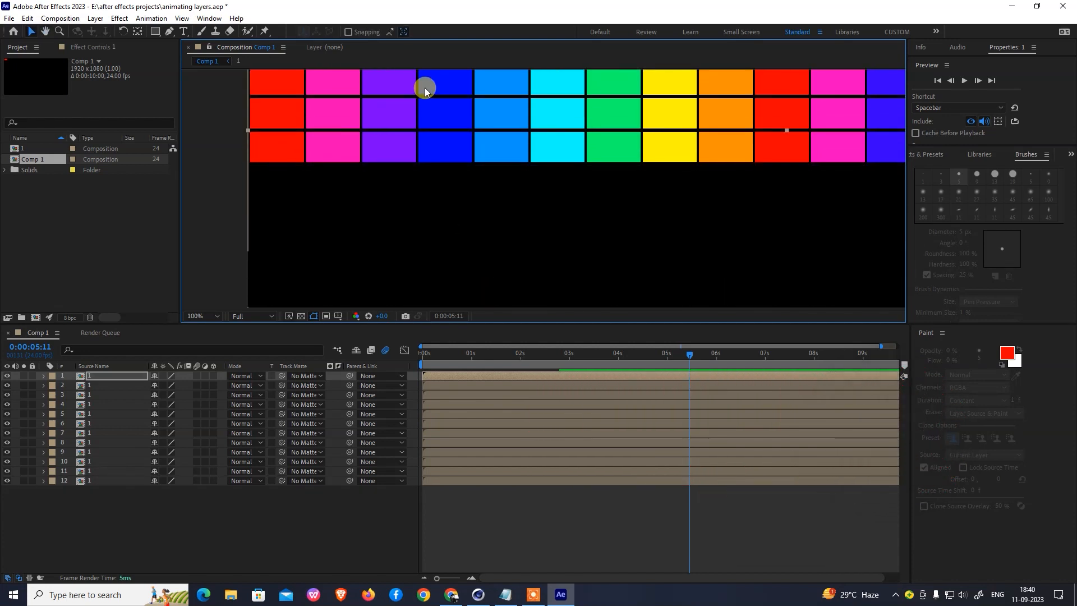
key(ctrl+d)
key(shift+Down)
key(shift+Down)
key(shift+Down)
key(shift+Down)
key(shift+Down)
key(shift+Down)
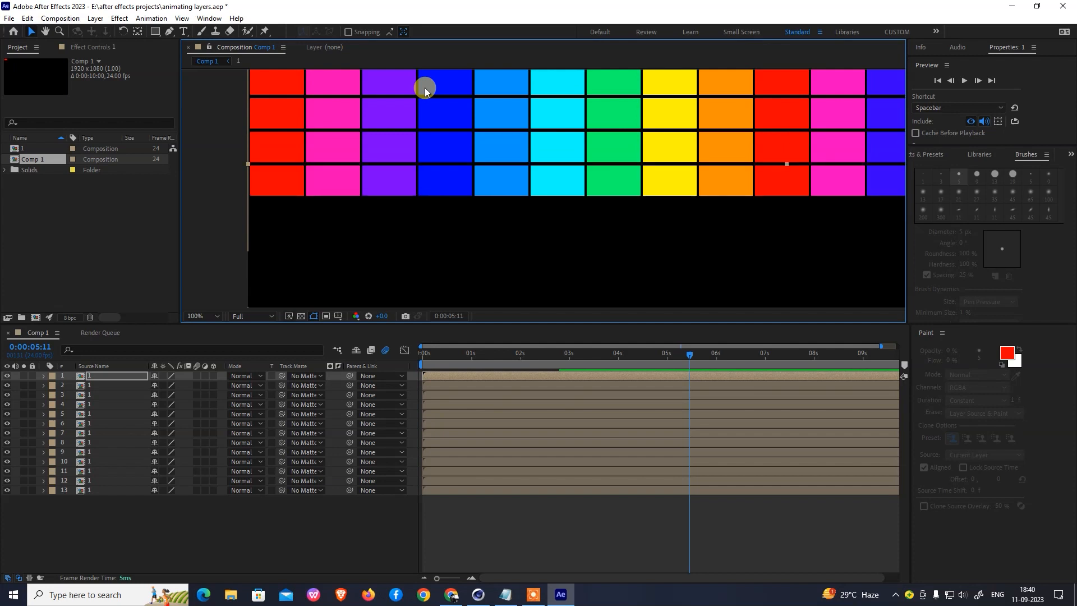
- Duplicate the thirteenth row's layer and move the copy down 60 pixels to form the fourteenth row
key(ctrl+d)
key(shift+Down)
key(shift+Down)
key(shift+Down)
key(shift+Down)
key(shift+Down)
key(shift+Down)
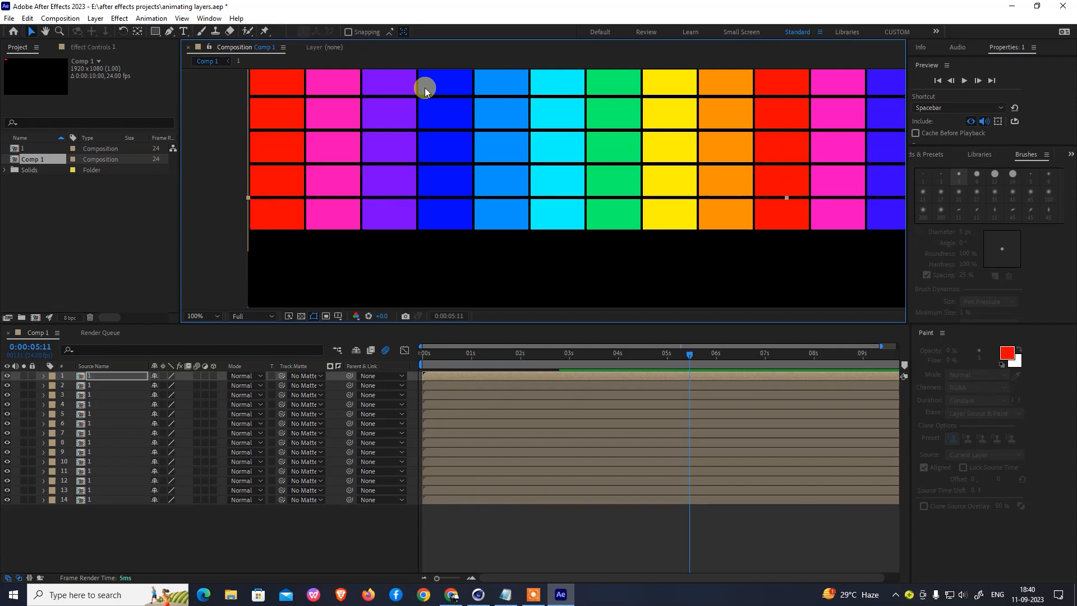
- Duplicate the fourteenth row's layer and move the copy down 60 pixels to form the fifteenth row
key(ctrl+d)
key(shift+Down)
key(shift+Down)
key(shift+Down)
key(shift+Down)
key(shift+Down)
key(shift+Down)
- Duplicate the fifteenth row's layer and move the copy down 60 pixels to form the sixteenth row
key(ctrl+d)
key(shift+Down)
key(shift+Down)
key(shift+Down)
key(shift+Down)
key(shift+Down)
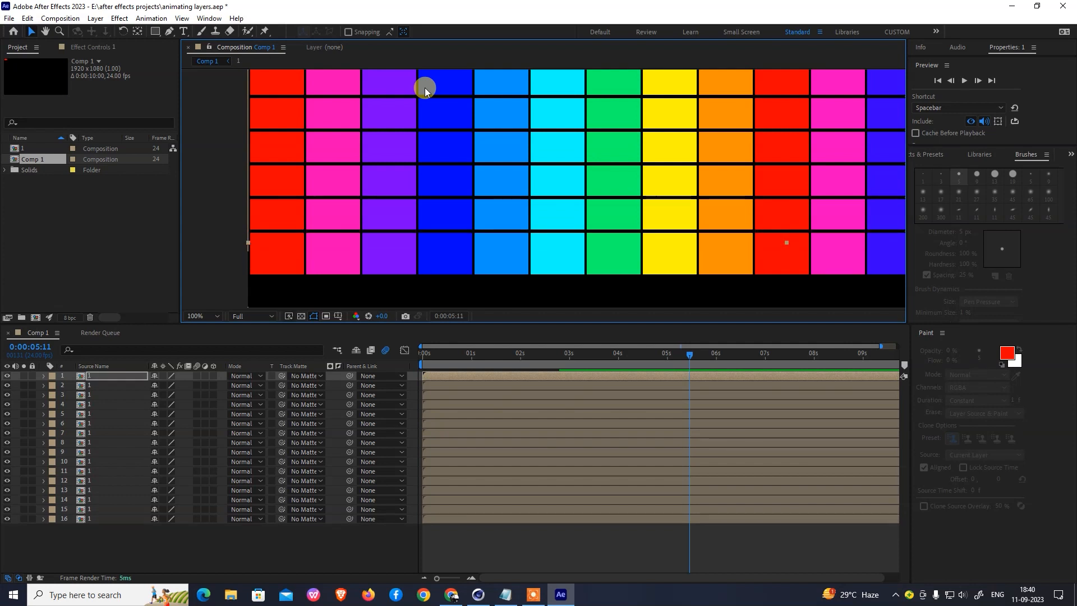
key(shift+Down)
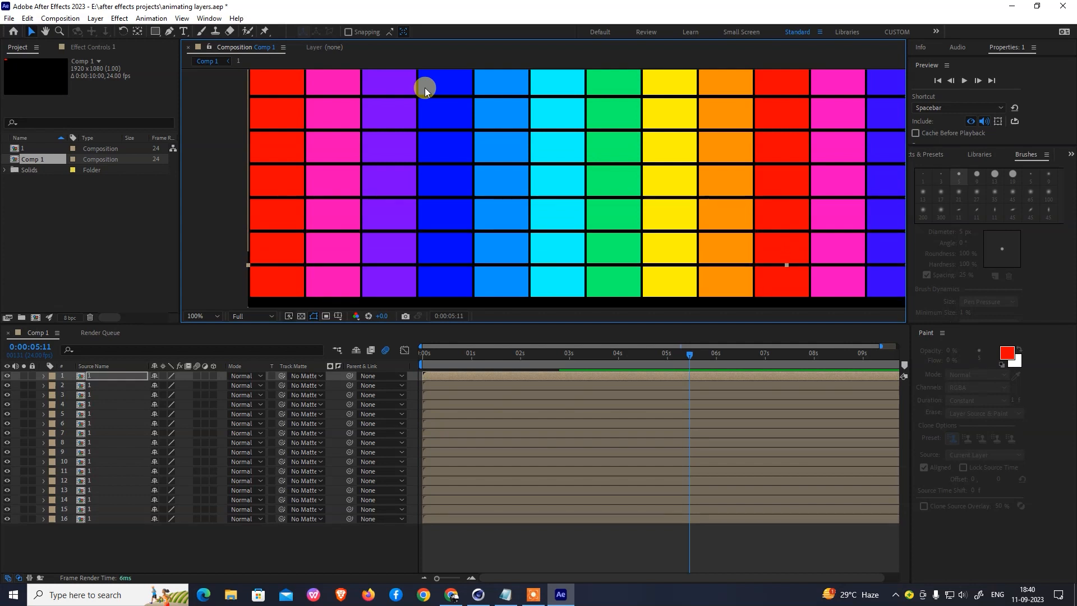
- Duplicate the sixteenth row's layer and move the copy down 60 pixels to form the seventeenth row
key(ctrl+d)
key(shift+Down)
key(shift+Down)
key(shift+Down)
key(shift+Down)
key(shift+Down)
key(shift+Down)
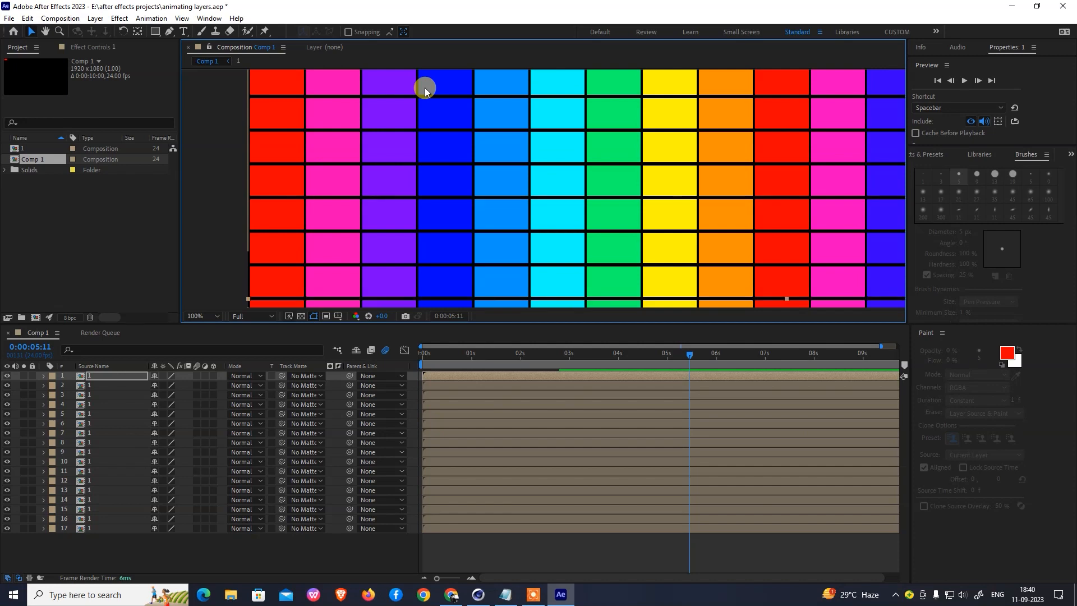
- Duplicate the seventeenth row's layer and move the copy down 60 pixels to form the eighteenth row at the composition's bottom edge
key(space)
drag(469, 165, 470, 82)
drag(383, 210, 402, 157)
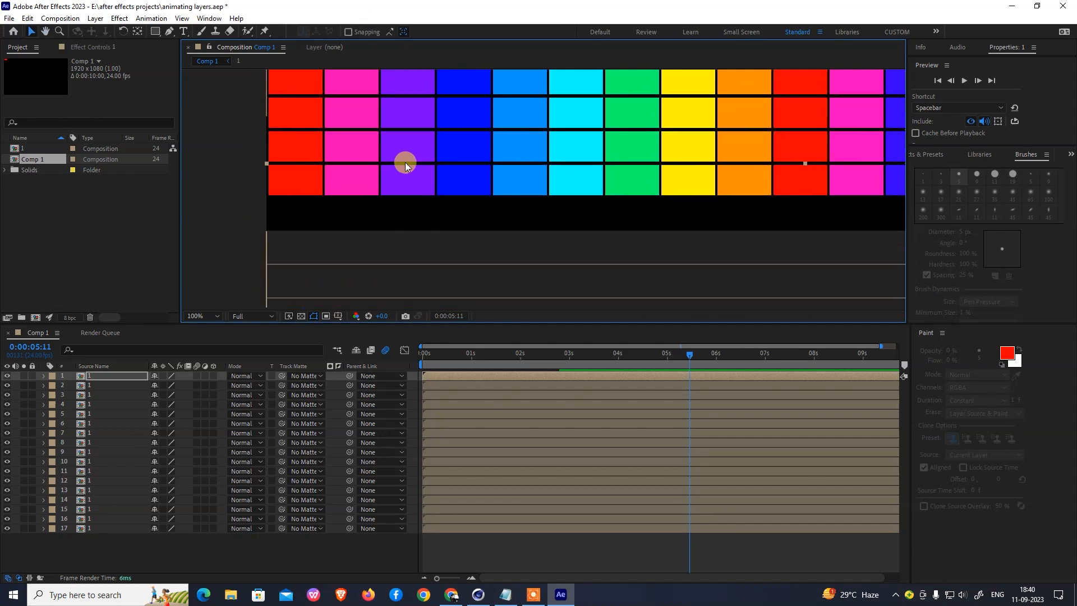
key(ctrl+d)
key(shift+Down)
key(shift+Down)
key(shift+Down)
key(shift+Down)
key(shift+Down)
key(shift+Down)
key(shift+Down)
key(shift+Up)
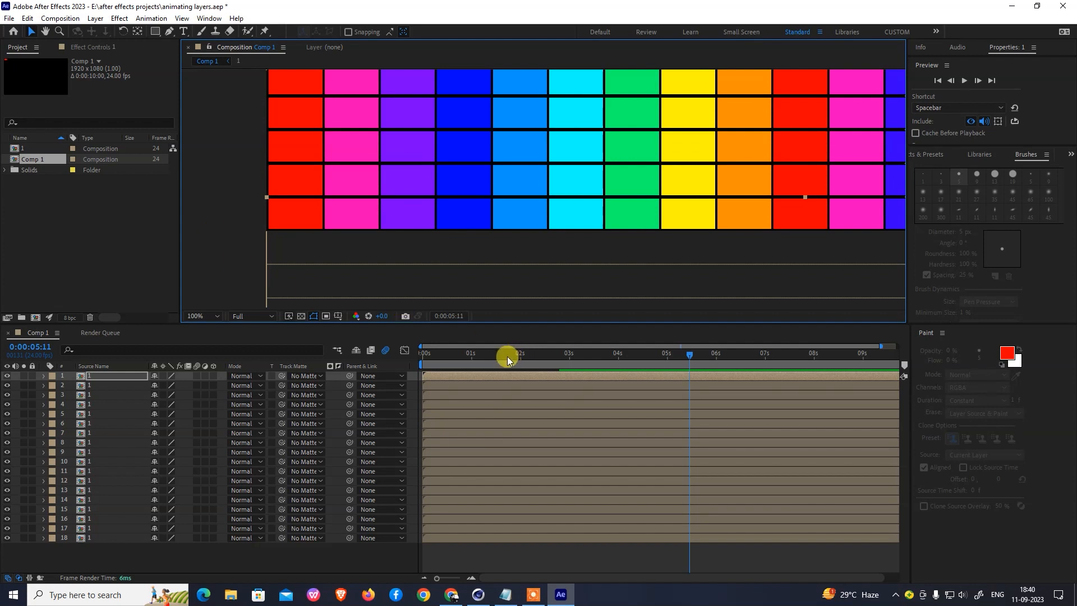
- Return to the first frame and stagger layers 17 up to 9, starting each one frame after the layer below it
drag(493, 357, 134, 366)
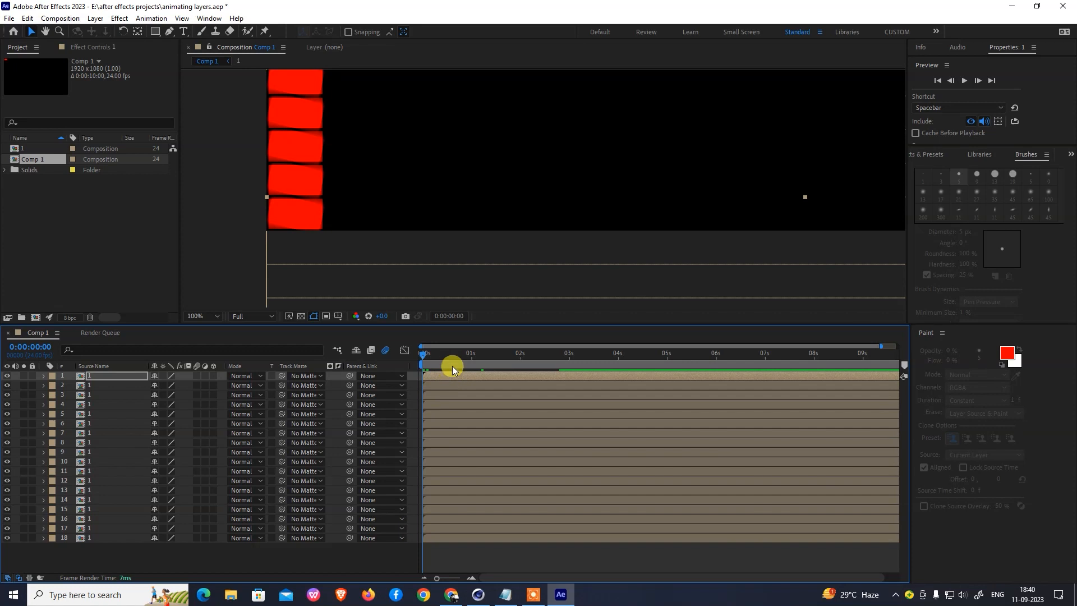
key(=)
key(=)
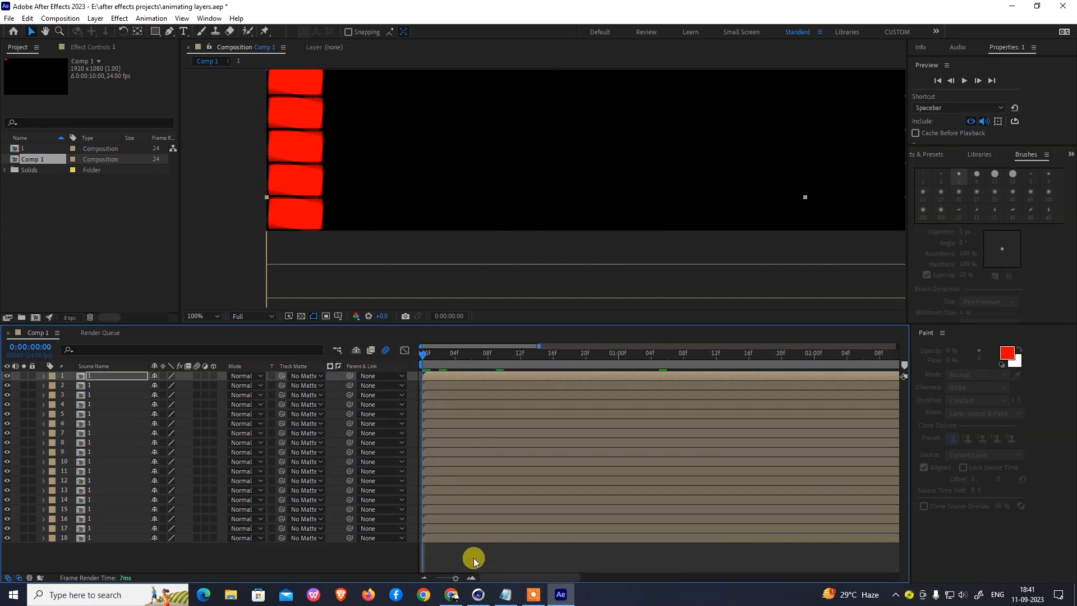
click(443, 528)
drag(440, 518, 508, 465)
drag(443, 452, 521, 458)
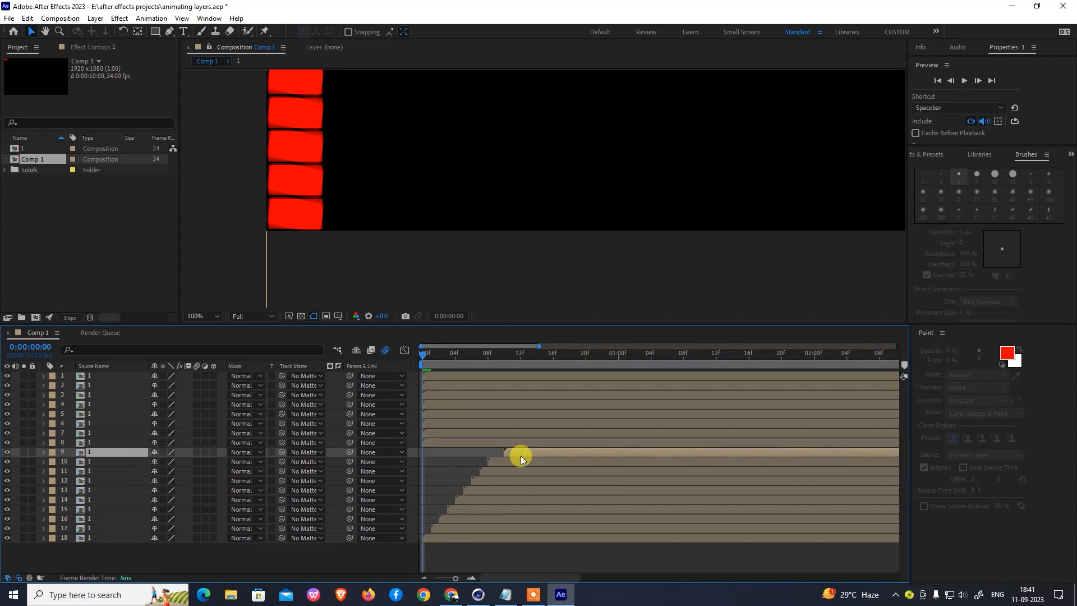
- Continue the stagger on layers 8 up to 1, starting each one frame after the layer below it
drag(439, 442, 526, 447)
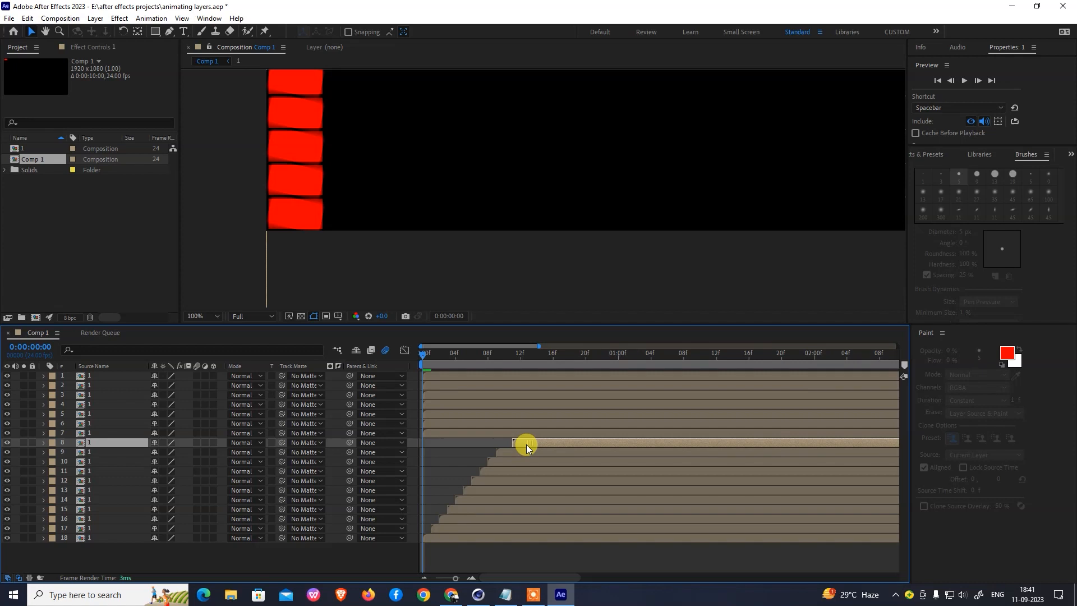
drag(460, 433, 553, 440)
drag(463, 427, 565, 416)
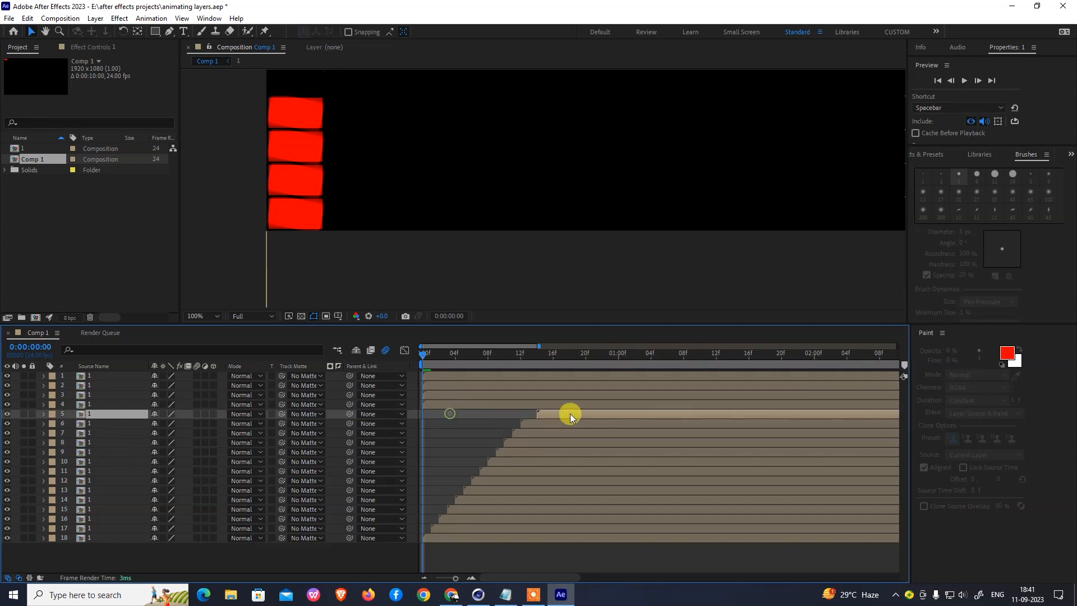
drag(452, 404, 567, 404)
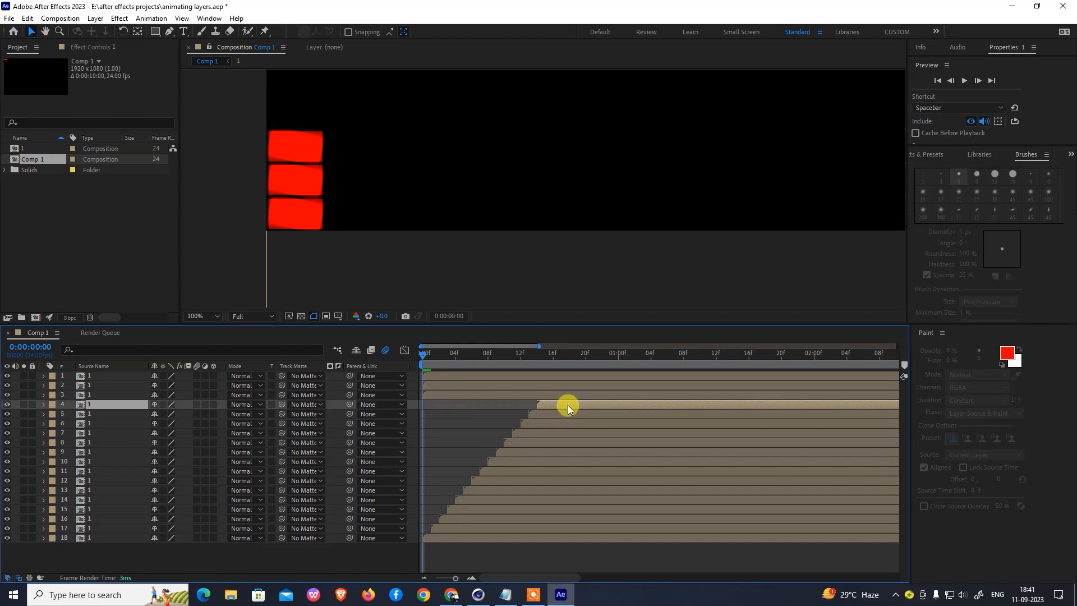
drag(449, 397, 573, 402)
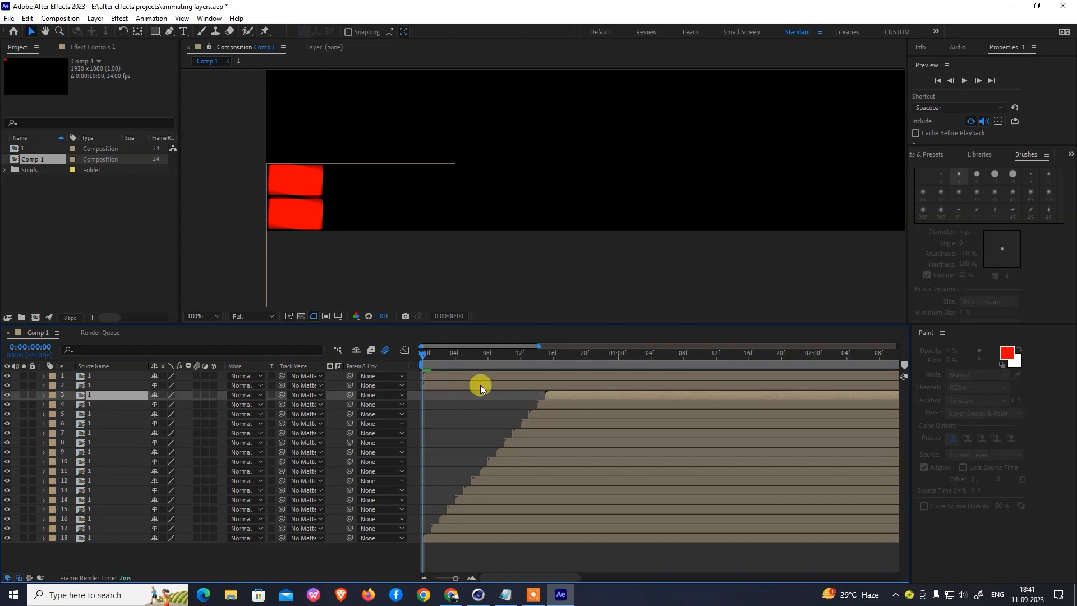
drag(480, 385, 591, 393)
drag(508, 376, 625, 379)
- Preview the staggered tile grid's animation, stop playback, deselect the layers and view the composition at 25%
key(space)
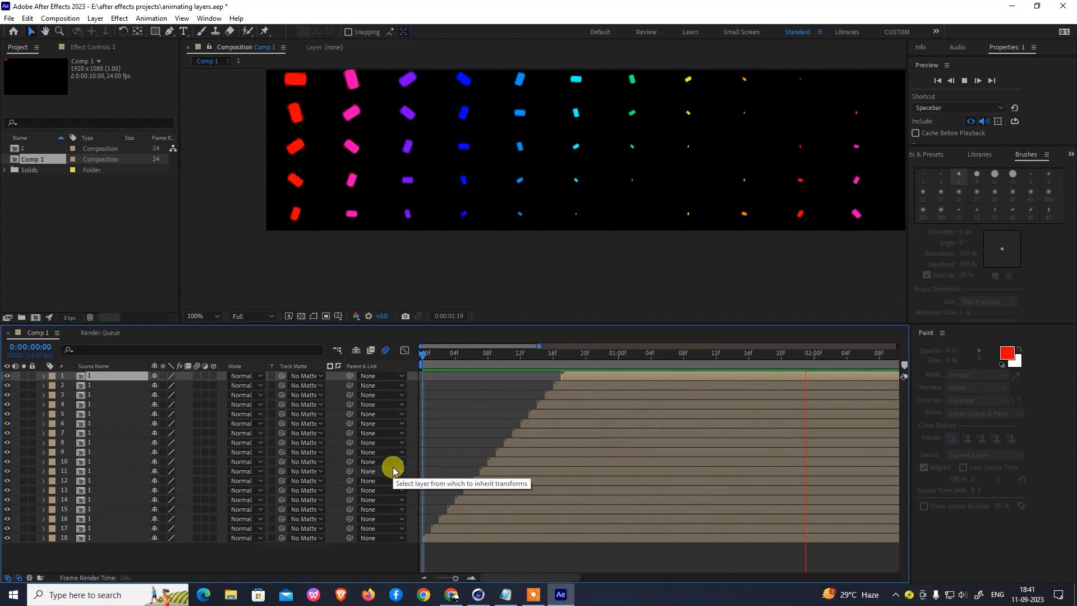
key(space)
click(491, 291)
scroll(485, 275, down, 4)
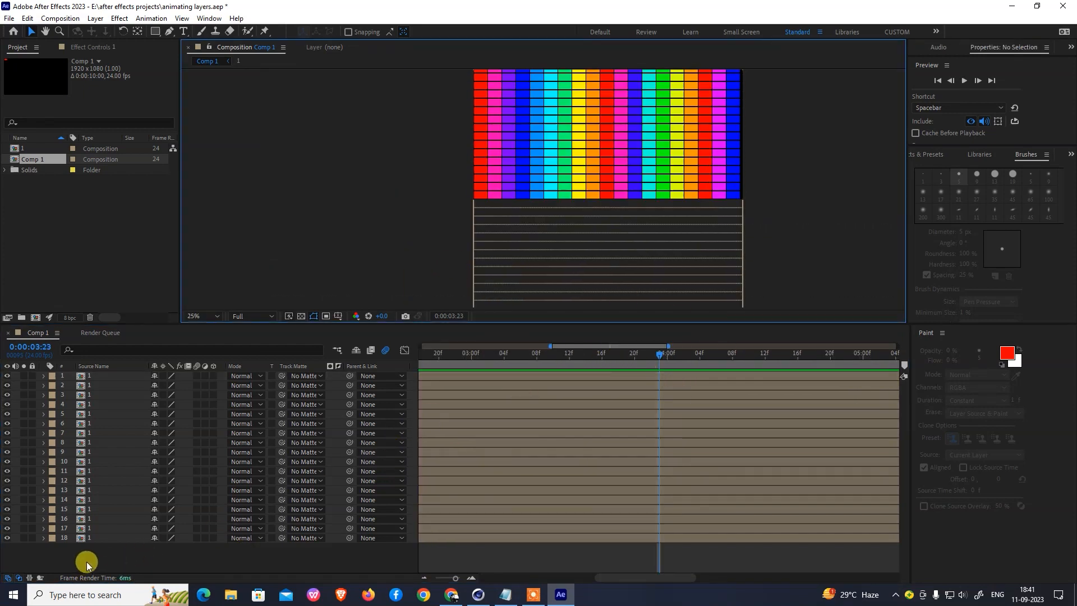
- Pre-compose all eighteen row layers into one new composition with the default name, moving all attributes into it
drag(84, 562, 180, 324)
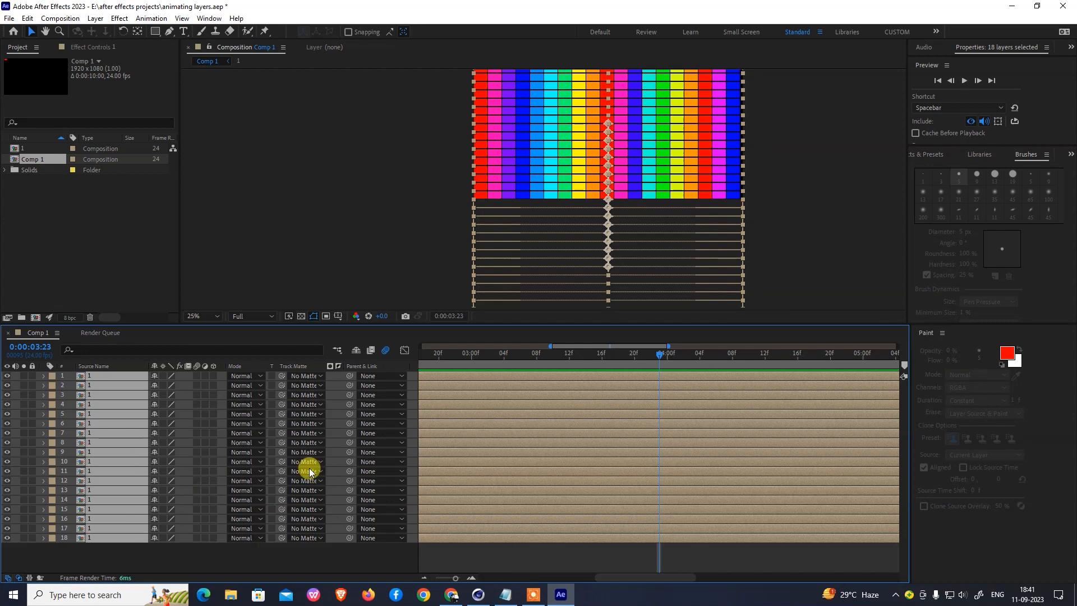
click(94, 19)
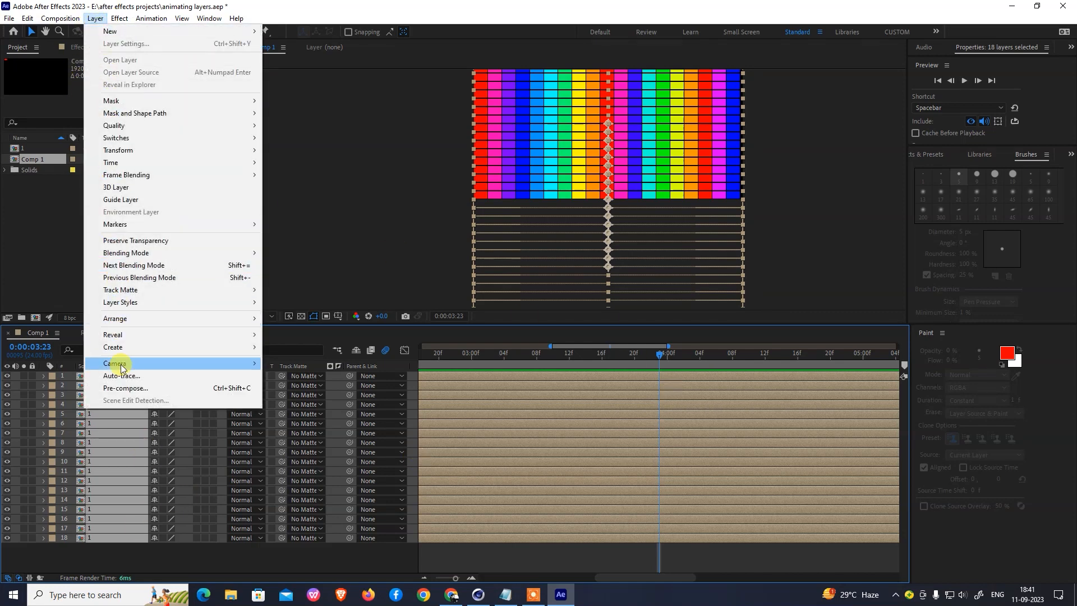
click(126, 388)
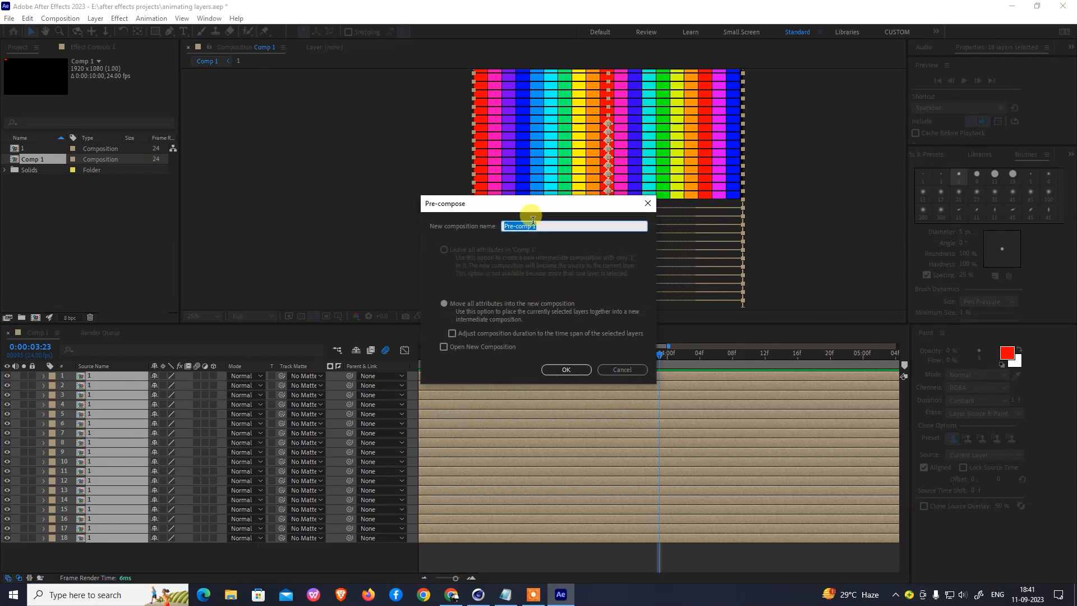
key(Return)
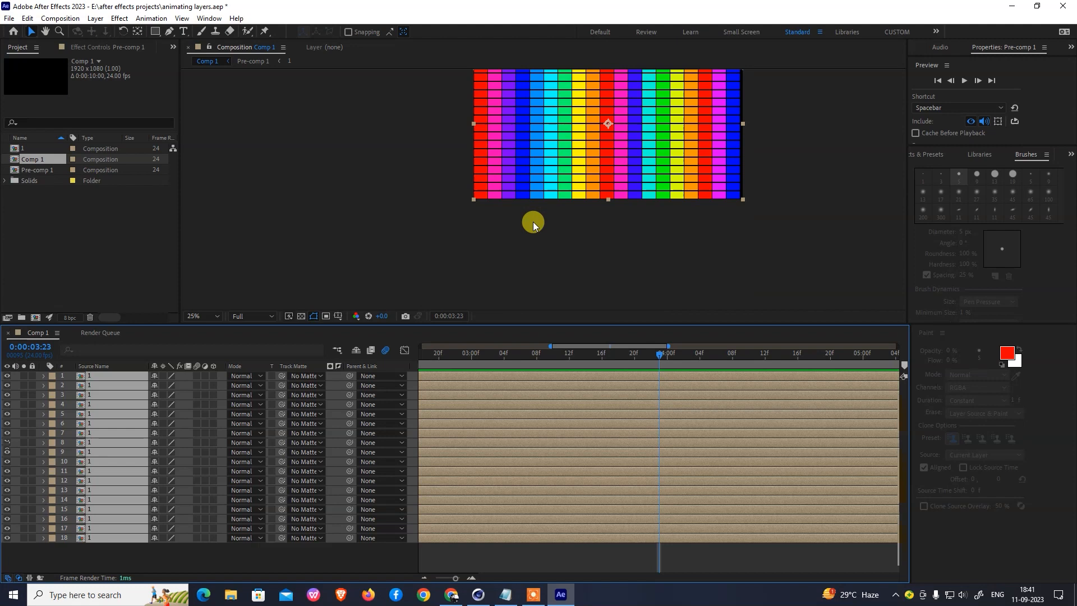
- Enlarge the composition viewer and preview the pre-composed tile grid's animation from the first frame
key(Home)
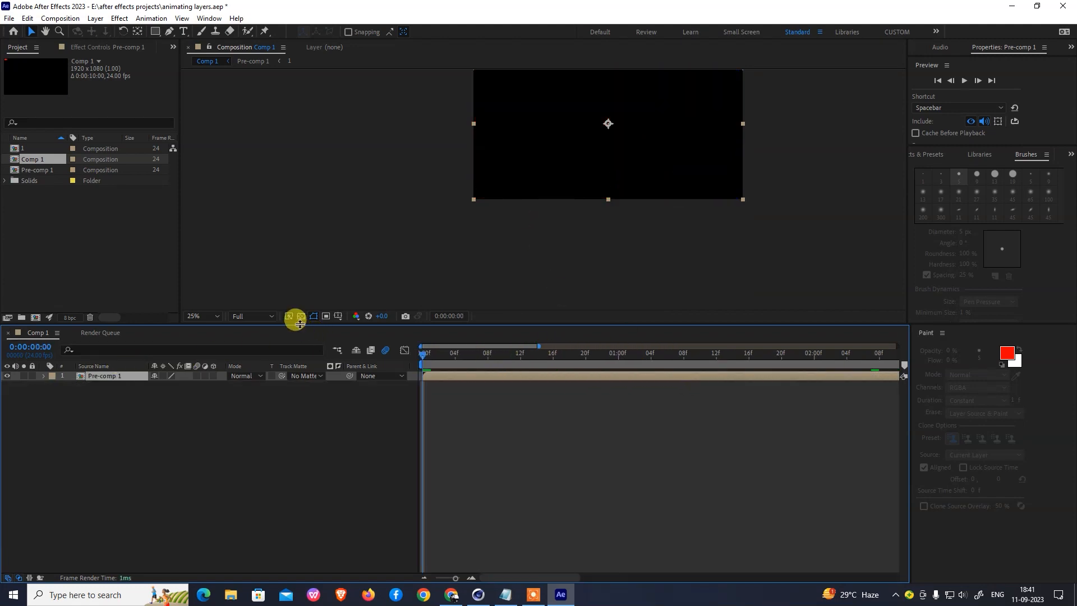
drag(300, 324, 320, 429)
key(space)
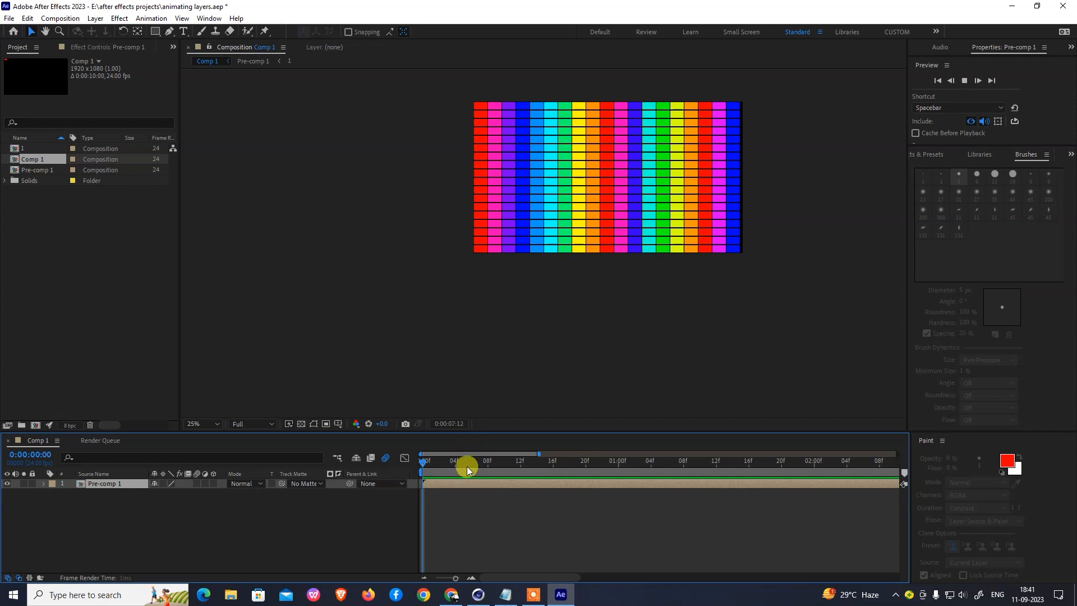
key(space)
key(space)
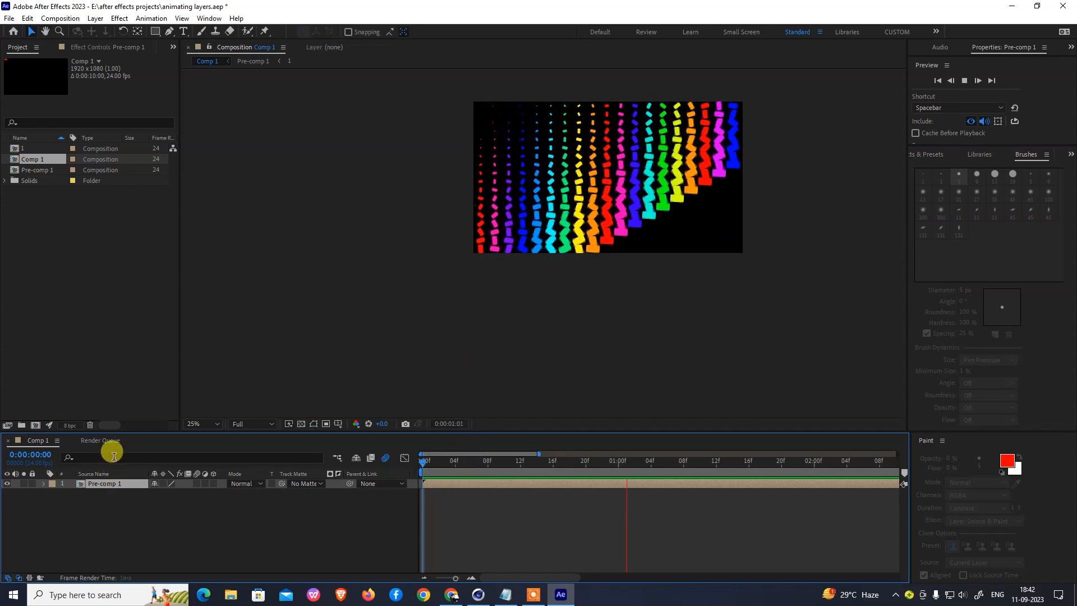